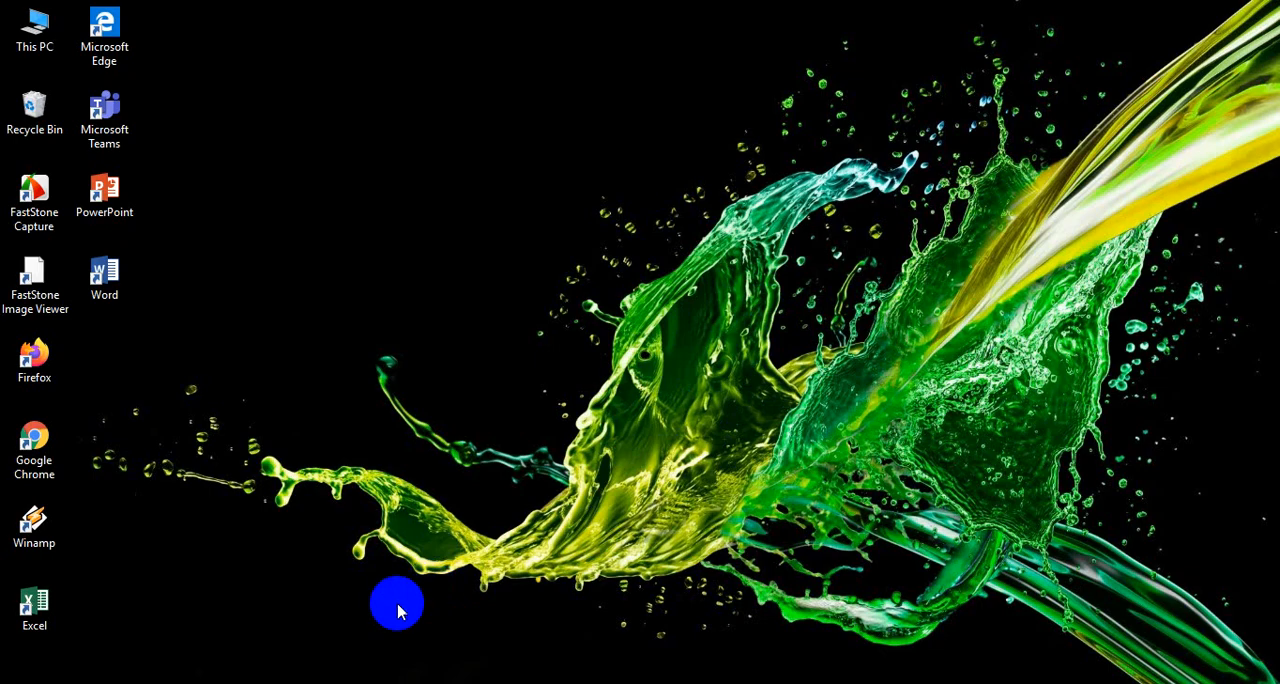
# - Launch Firefox, open the Gmail account and switch from it to Google Drive
pyautogui.click(207, 683)
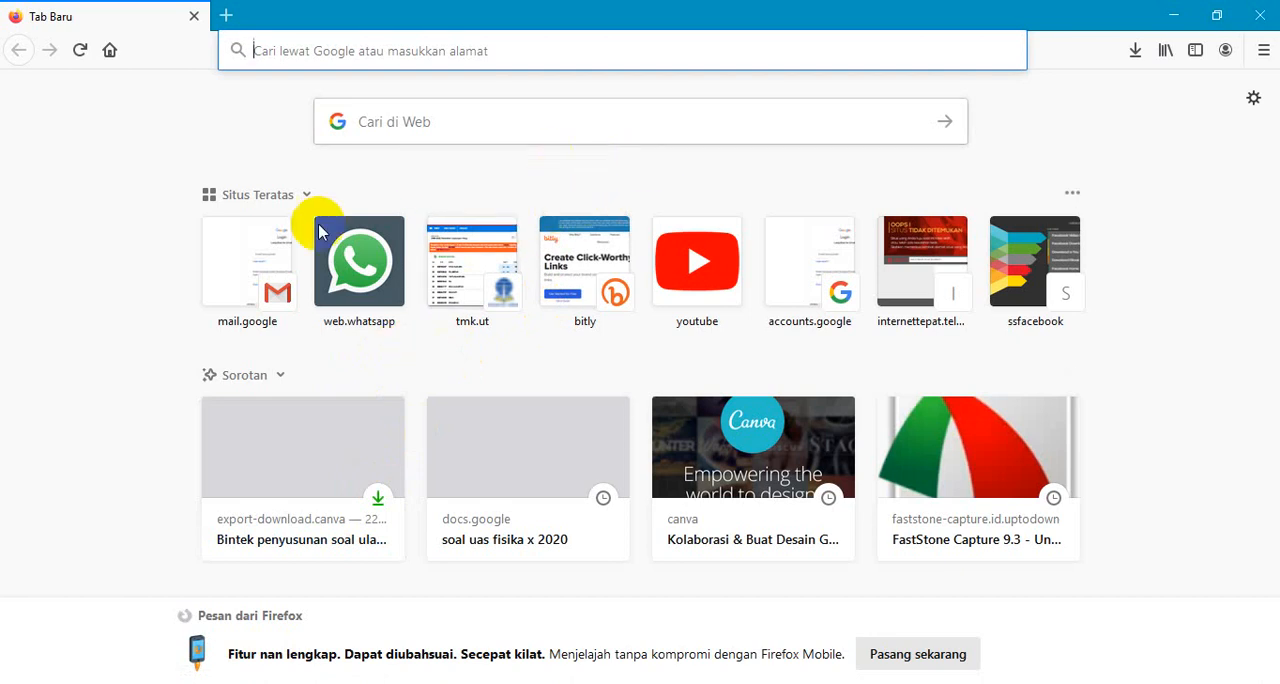
pyautogui.click(240, 277)
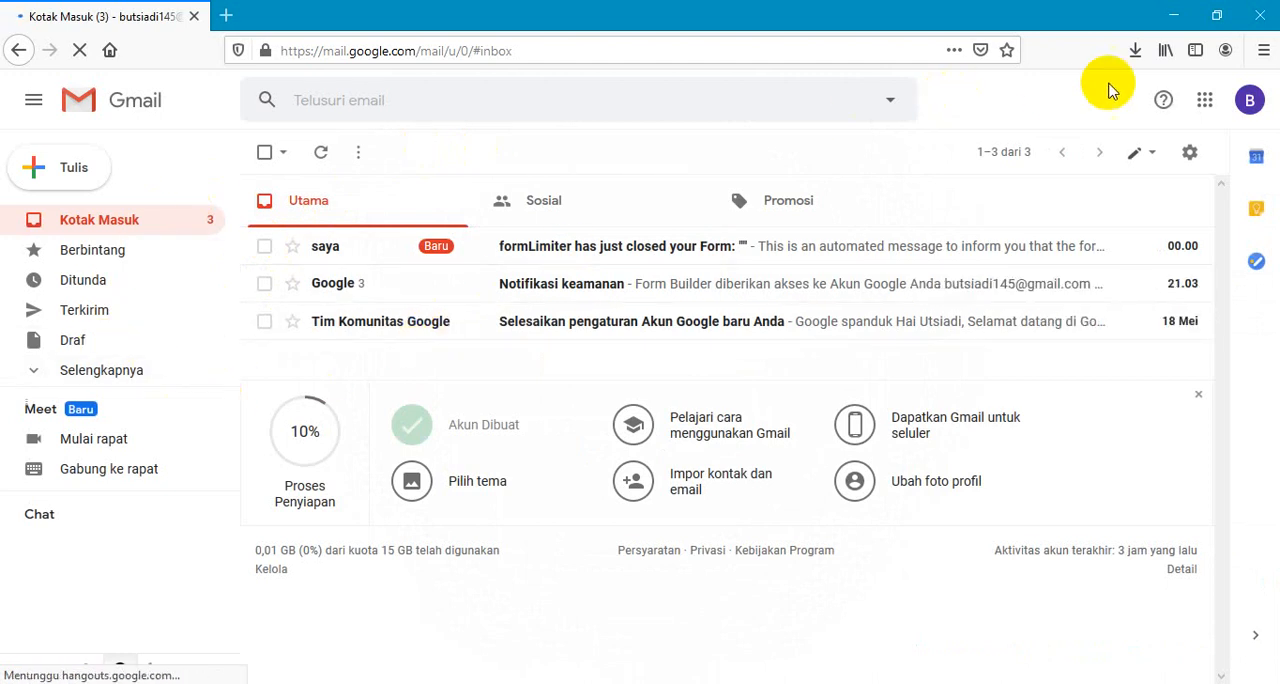
pyautogui.click(1206, 108)
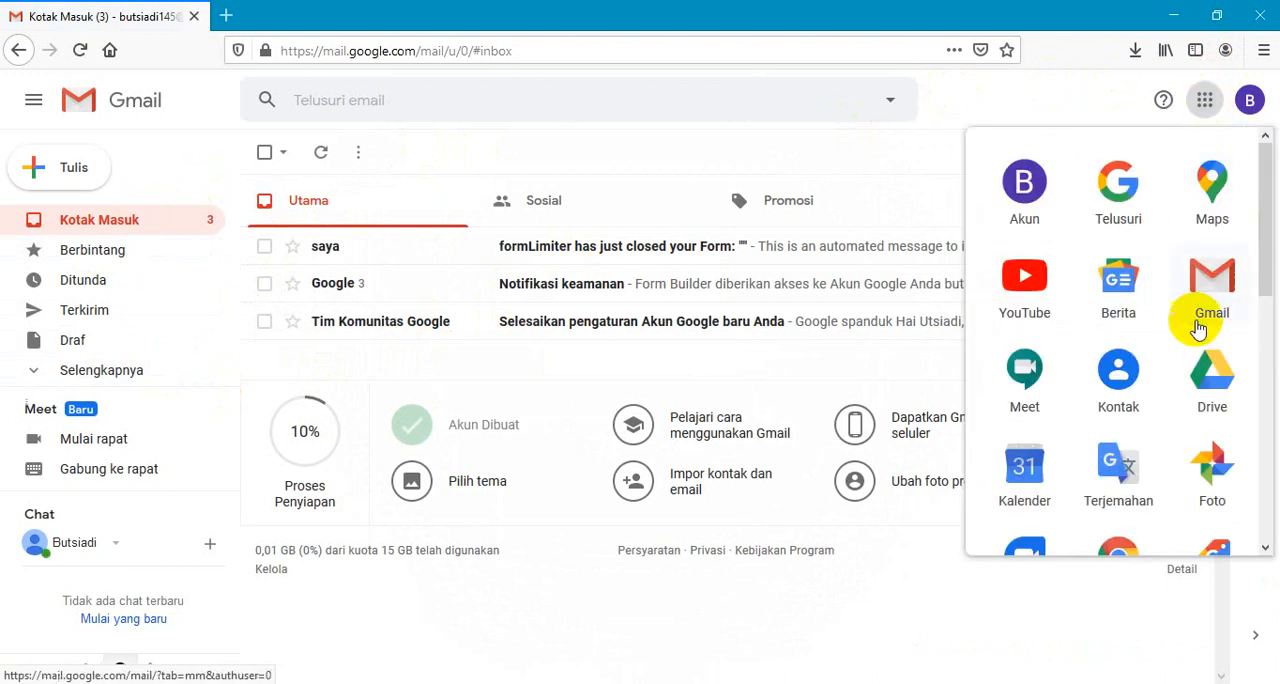
pyautogui.click(1203, 368)
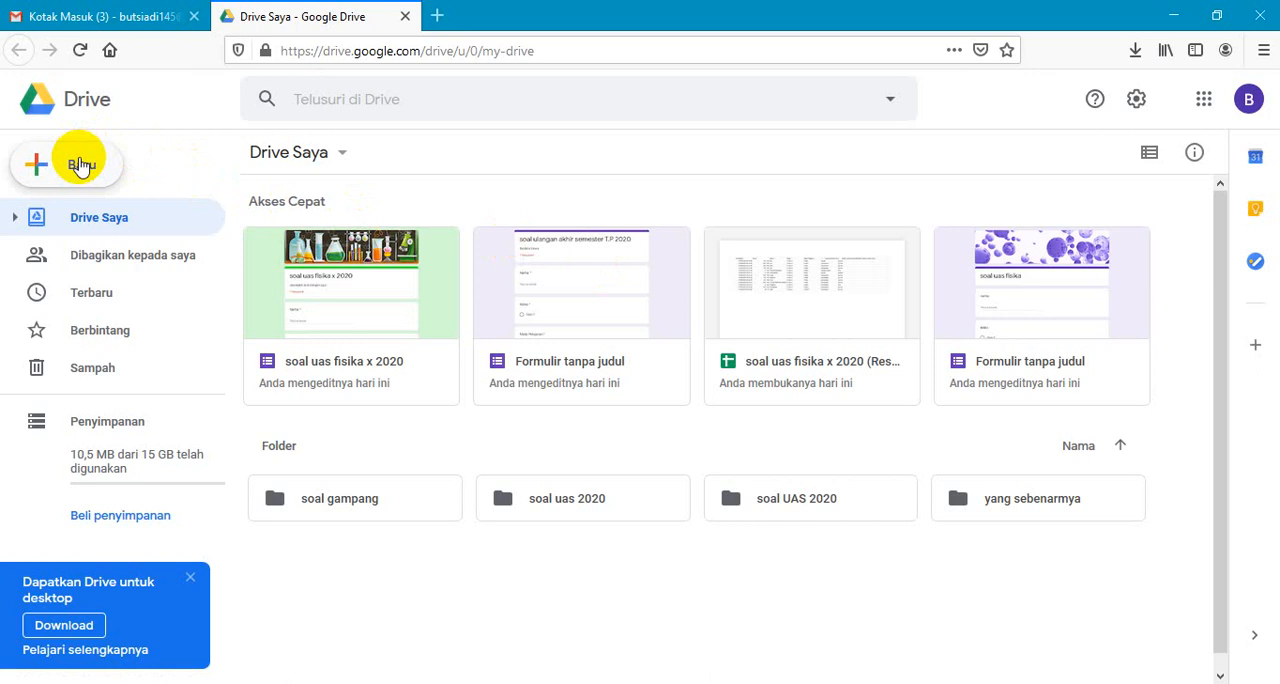
# - Create a new Drive folder named "Soal Uas daring 2020"
pyautogui.click(80, 165)
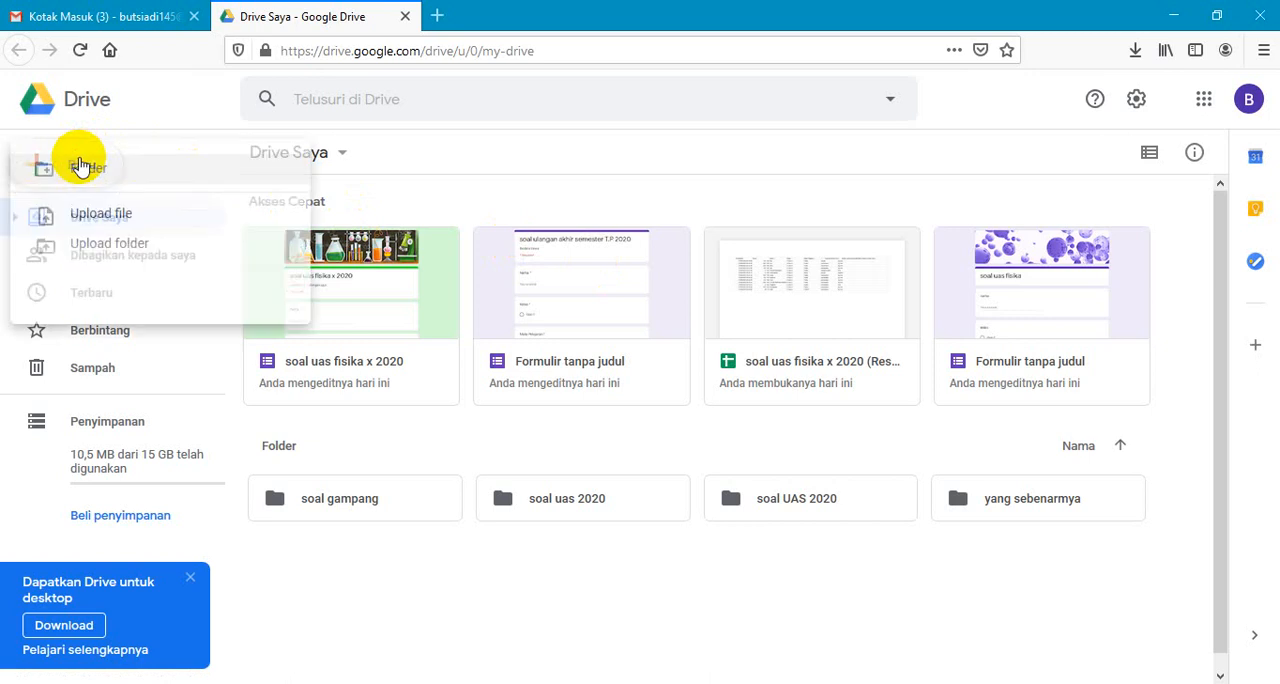
pyautogui.click(107, 174)
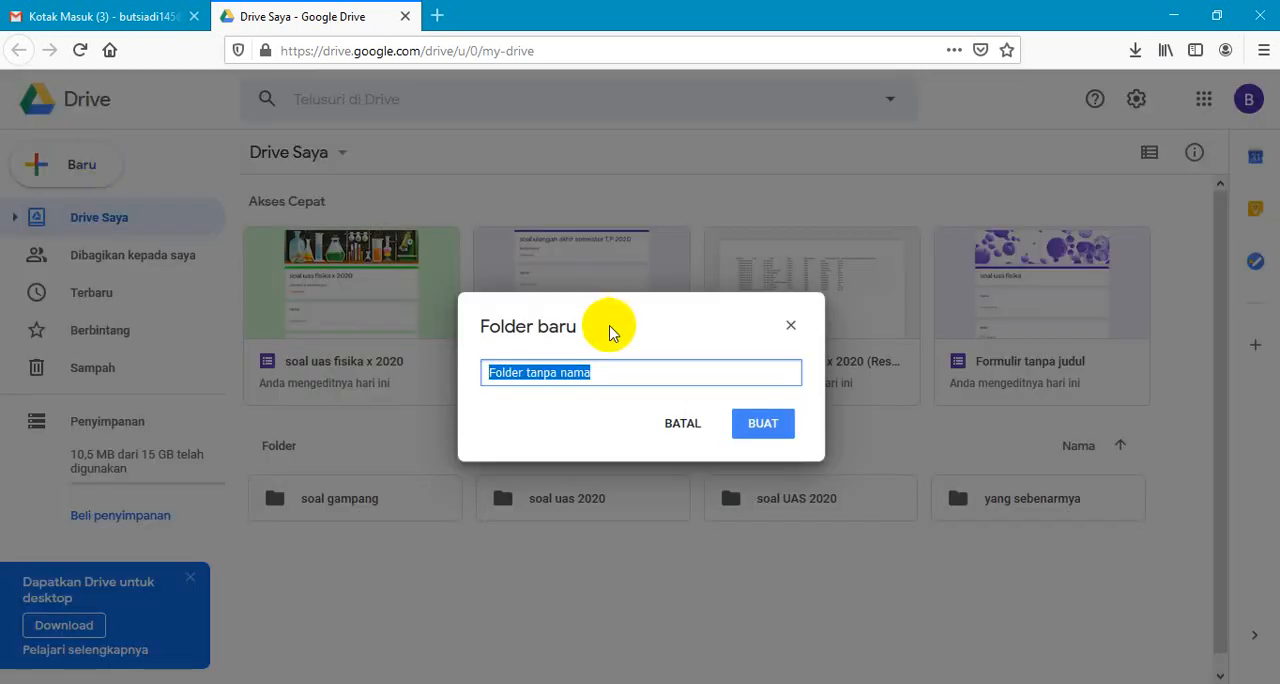
pyautogui.write('soal')
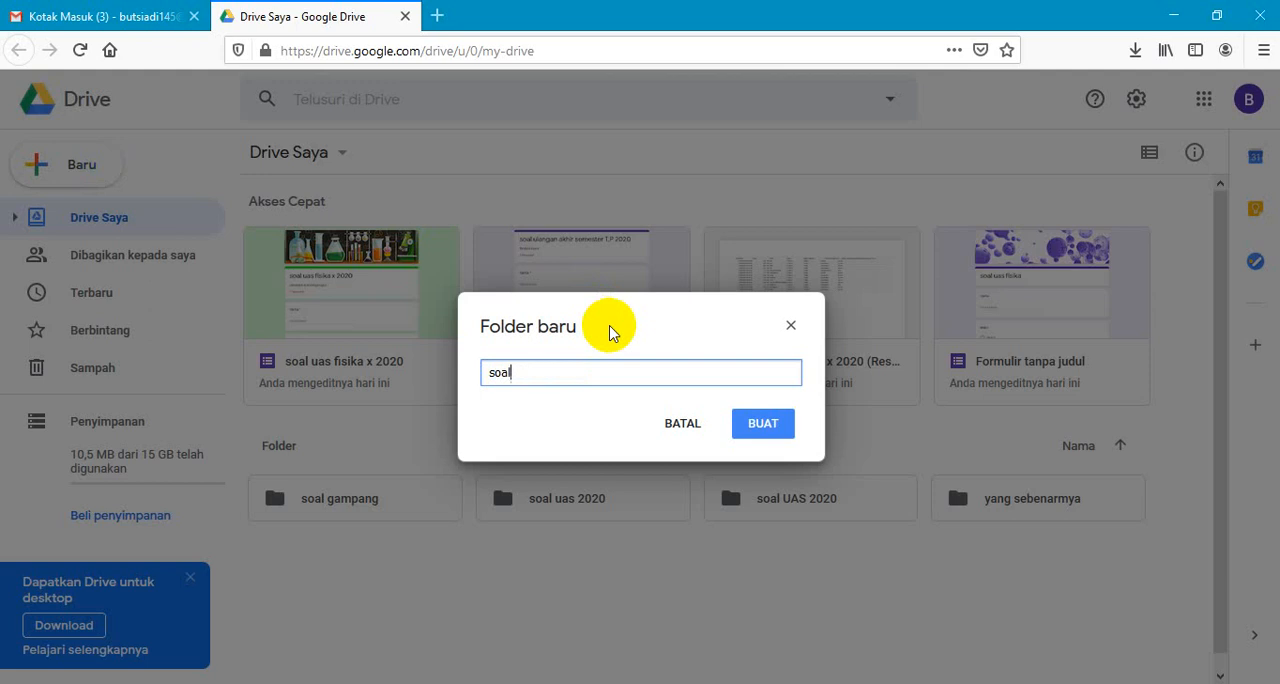
pyautogui.write('So')
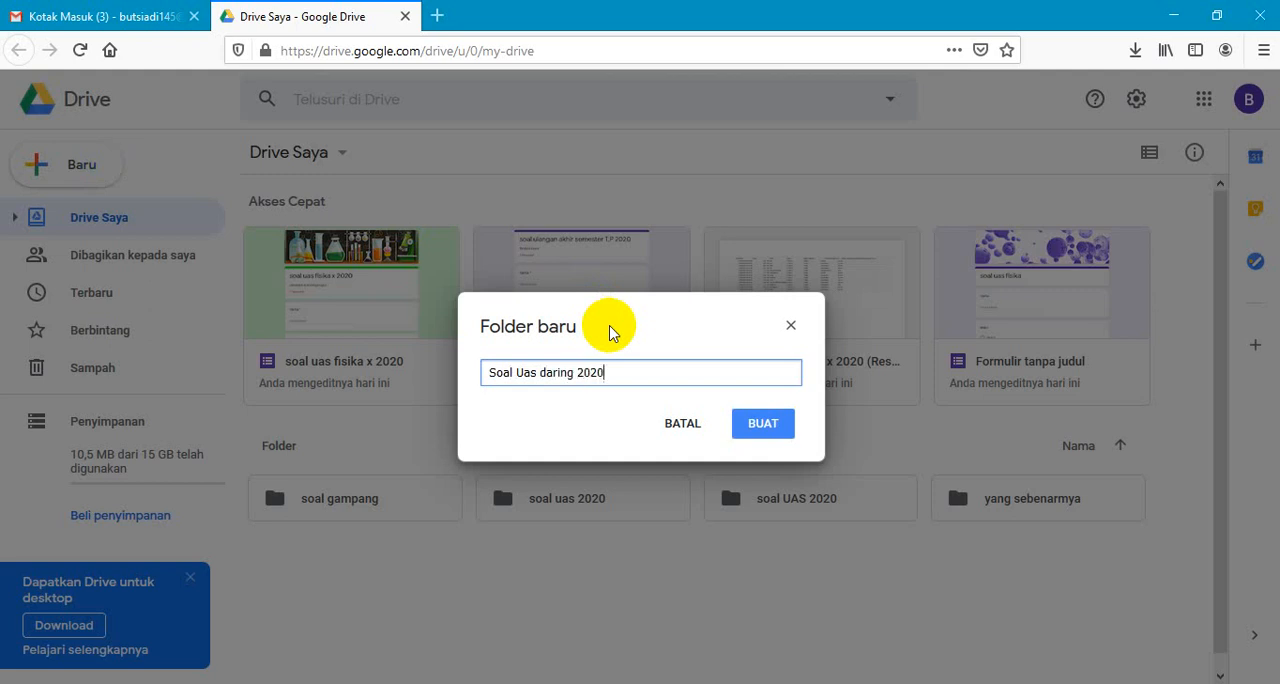
pyautogui.click(757, 424)
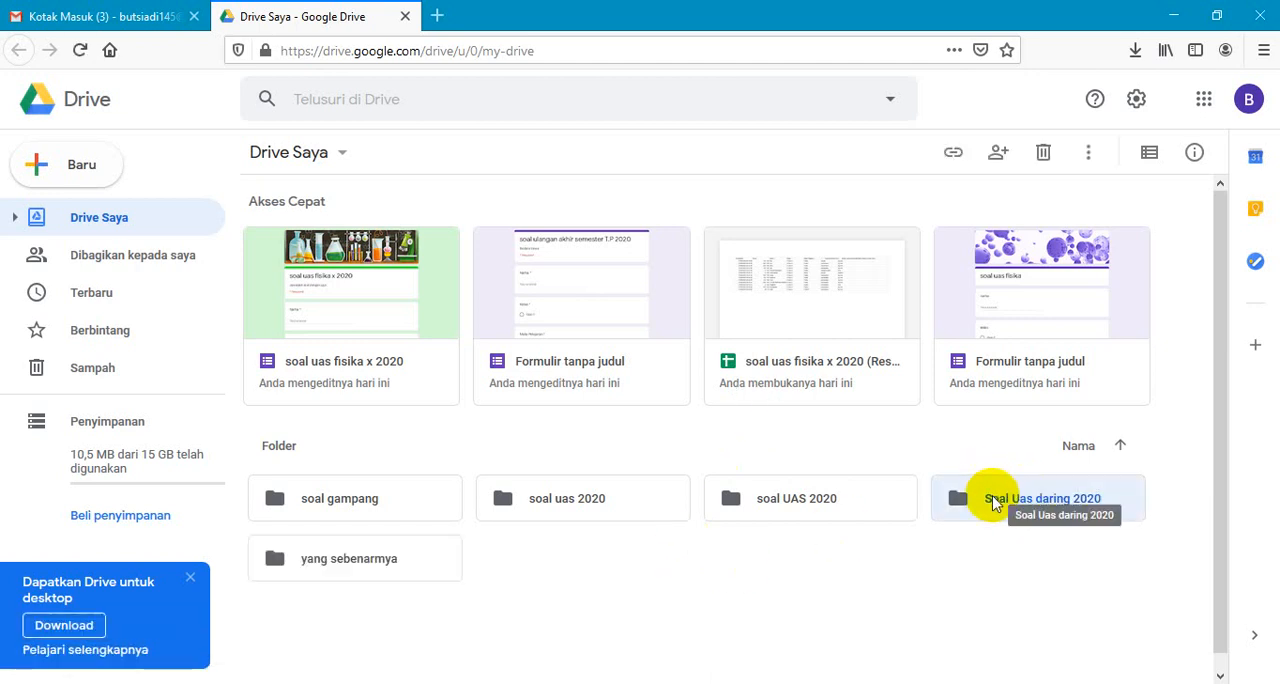
# - Upload "soal uas sem 2" from D: > SMKN 6 > fisika > soal uas into the "Soal Uas daring 2020" folder
pyautogui.doubleClick(993, 500)
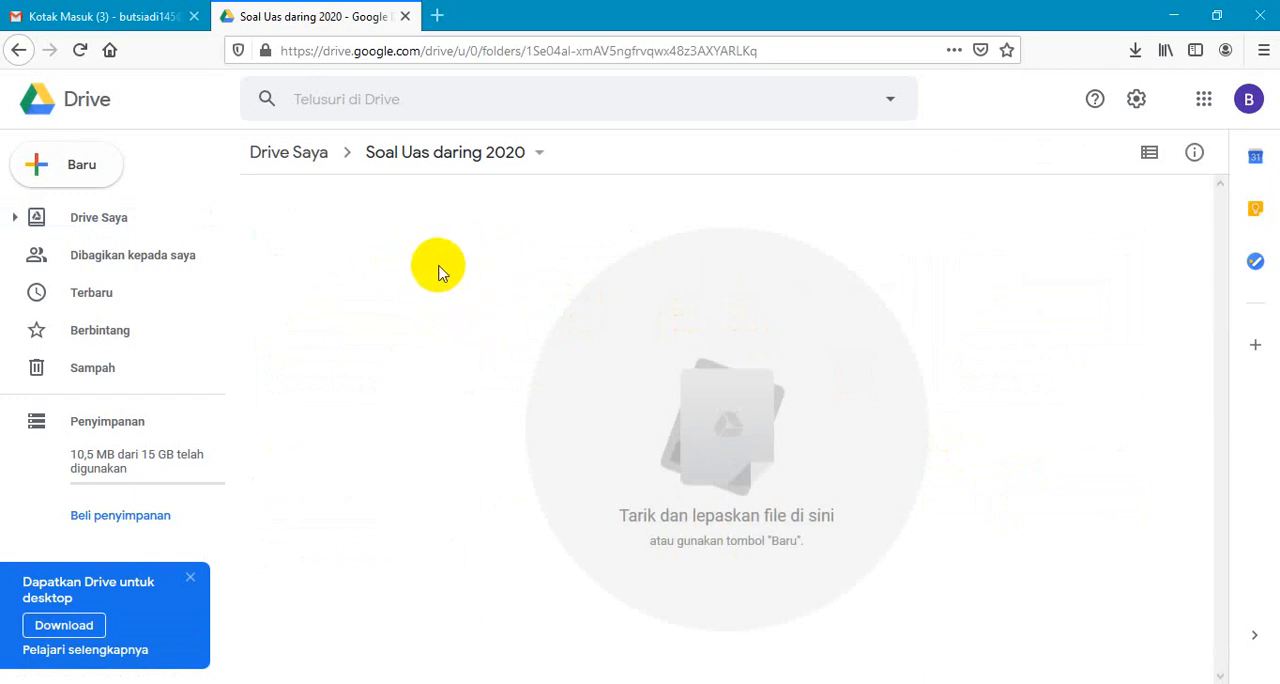
pyautogui.rightClick(487, 240)
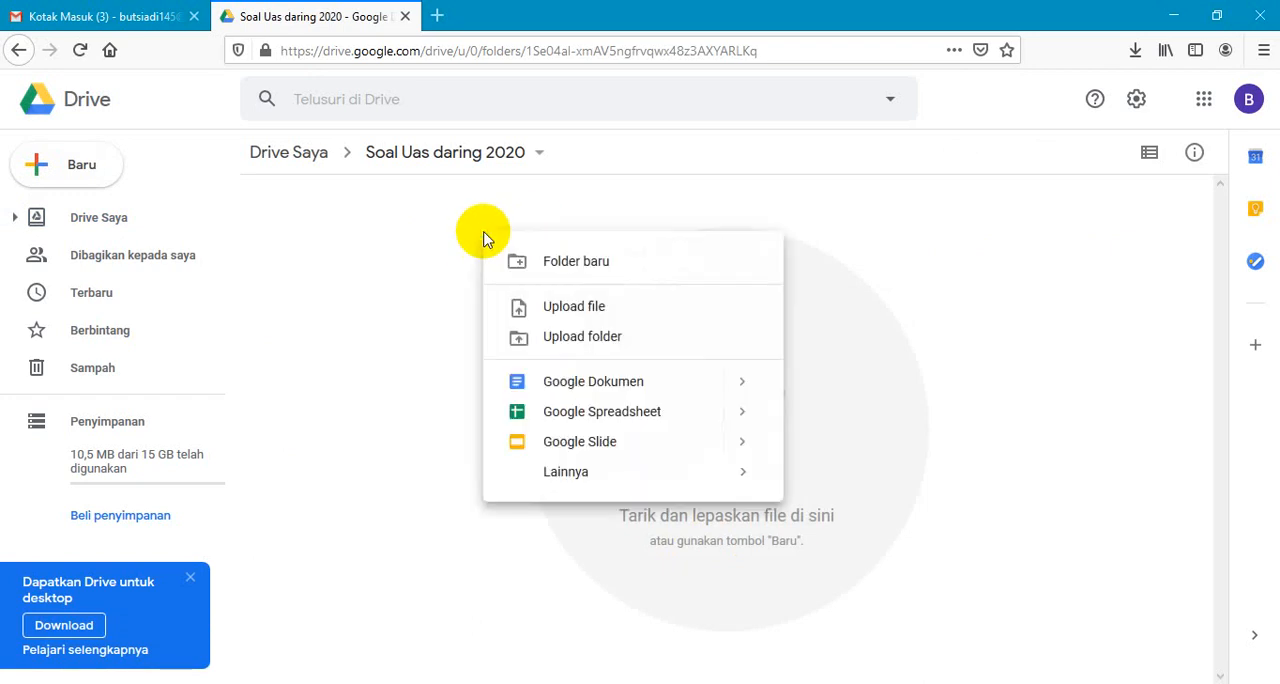
pyautogui.click(592, 307)
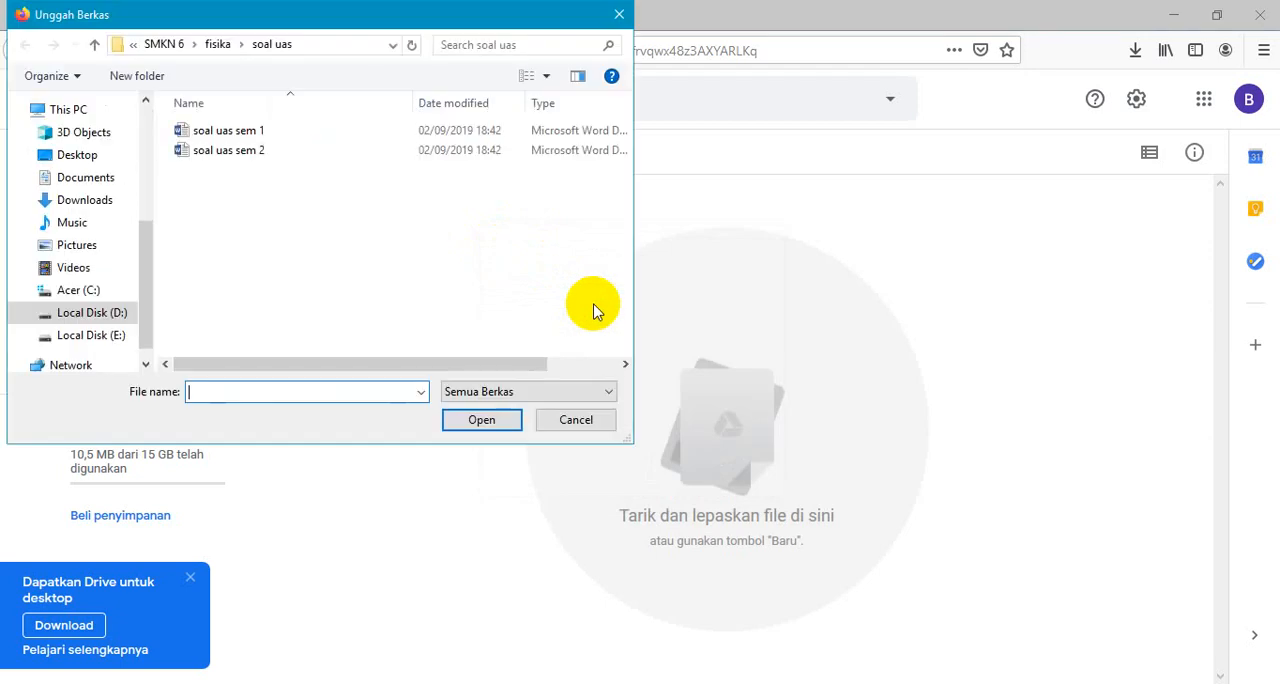
pyautogui.click(113, 318)
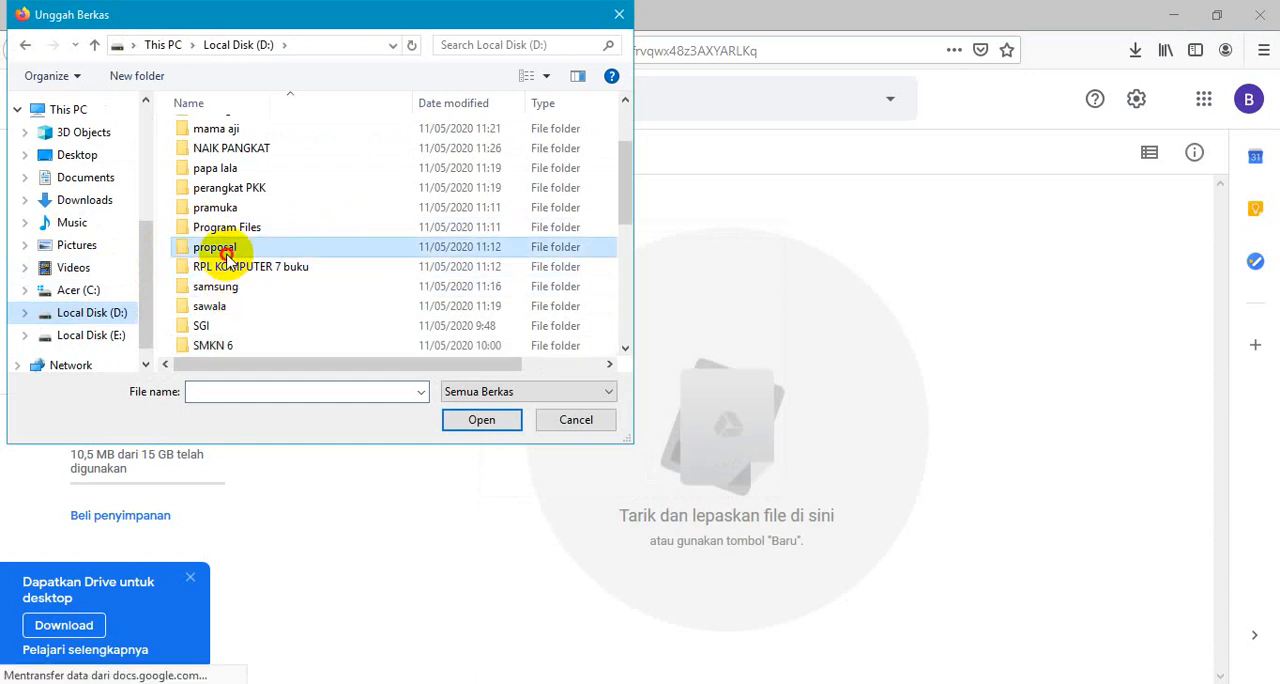
pyautogui.doubleClick(226, 345)
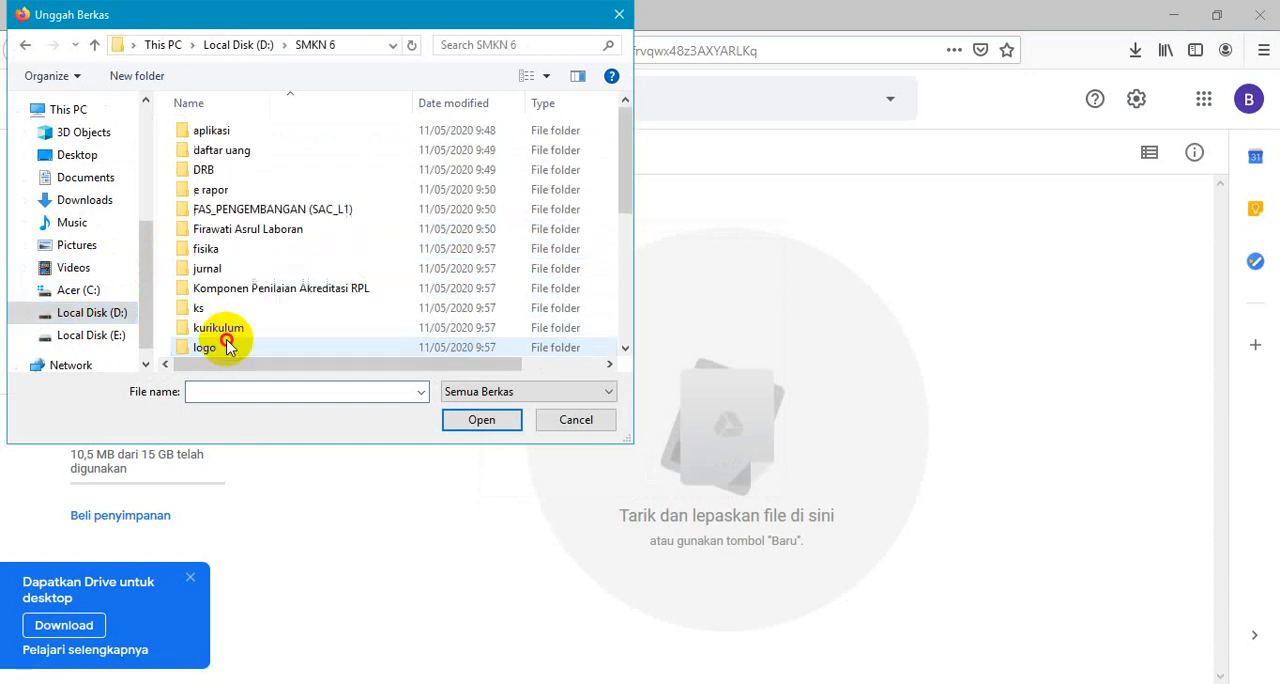
pyautogui.doubleClick(205, 249)
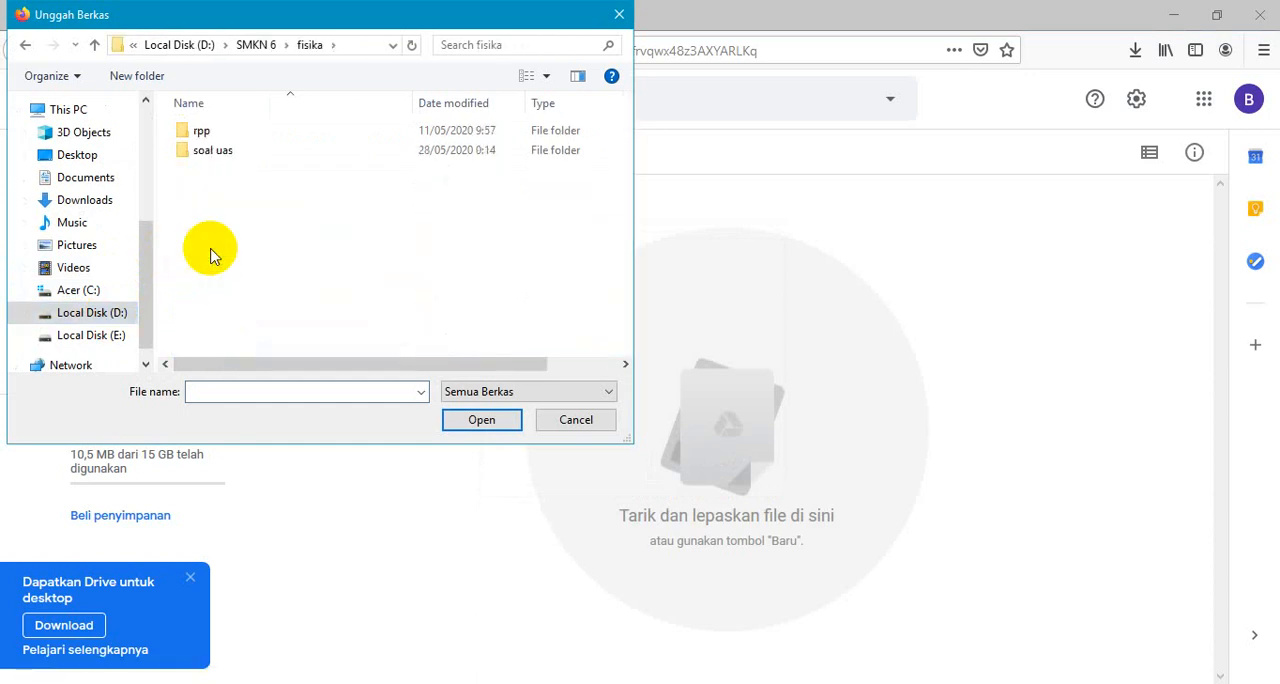
pyautogui.doubleClick(213, 152)
pyautogui.doubleClick(240, 152)
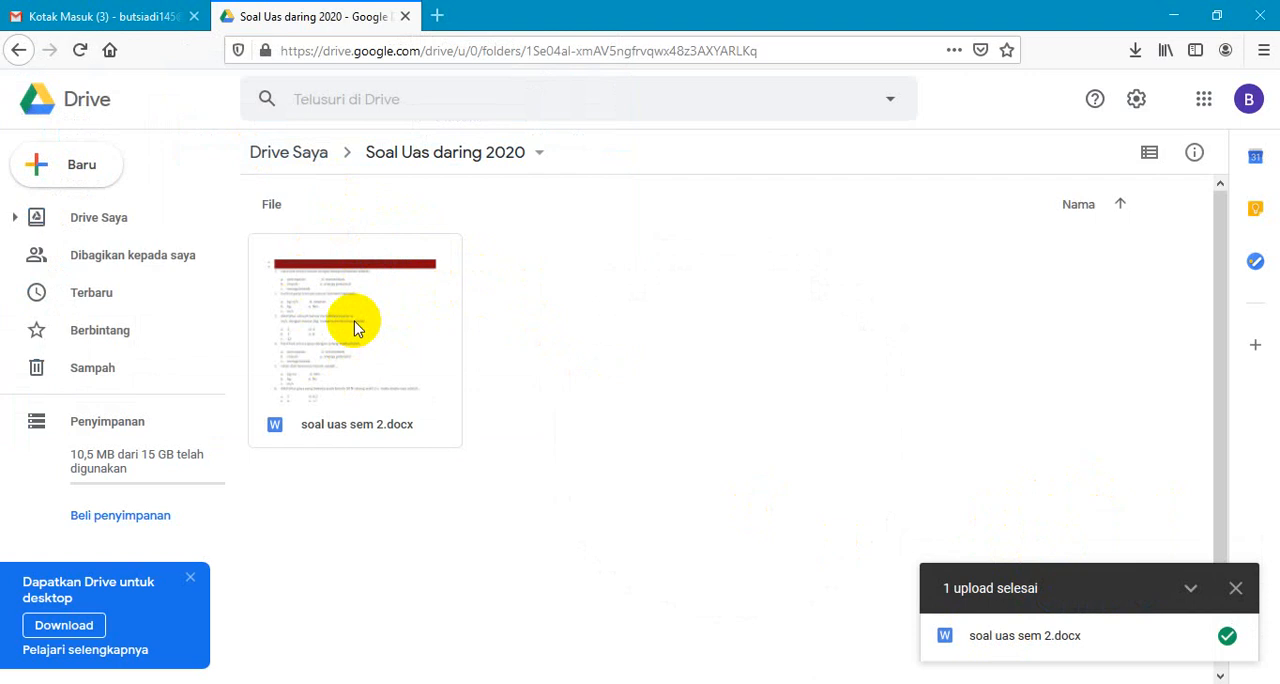
# - Open the uploaded "soal uas sem 2.docx" for editing in Google Docs
pyautogui.click(346, 428)
pyautogui.doubleClick(346, 428)
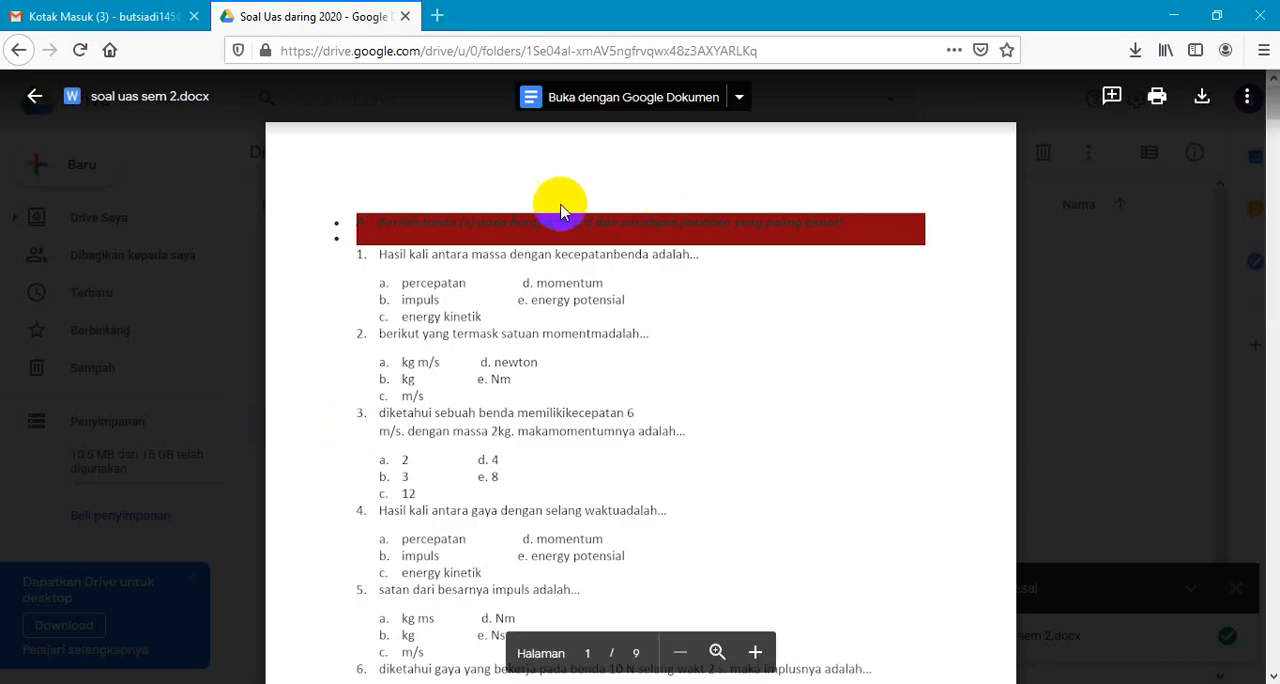
pyautogui.click(652, 102)
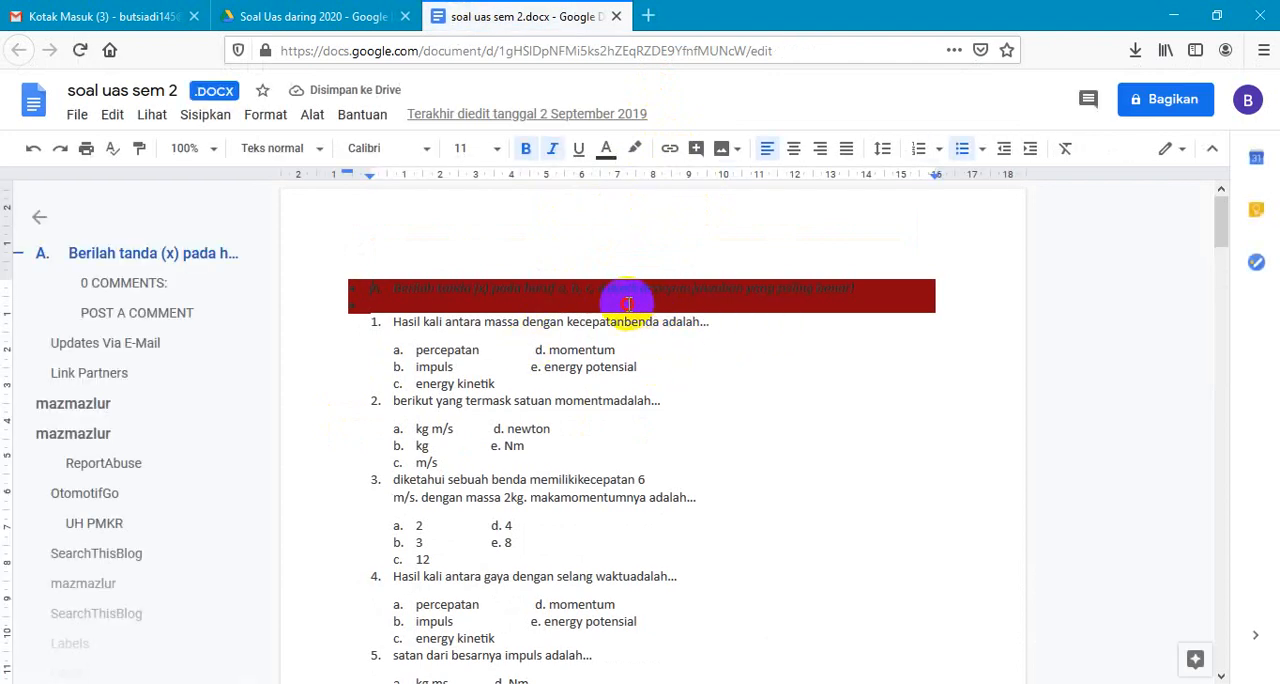
# - Delete the section A instruction line above question 1 and remove the leftover bullet
pyautogui.moveTo(426, 304); pyautogui.dragTo(325, 273)
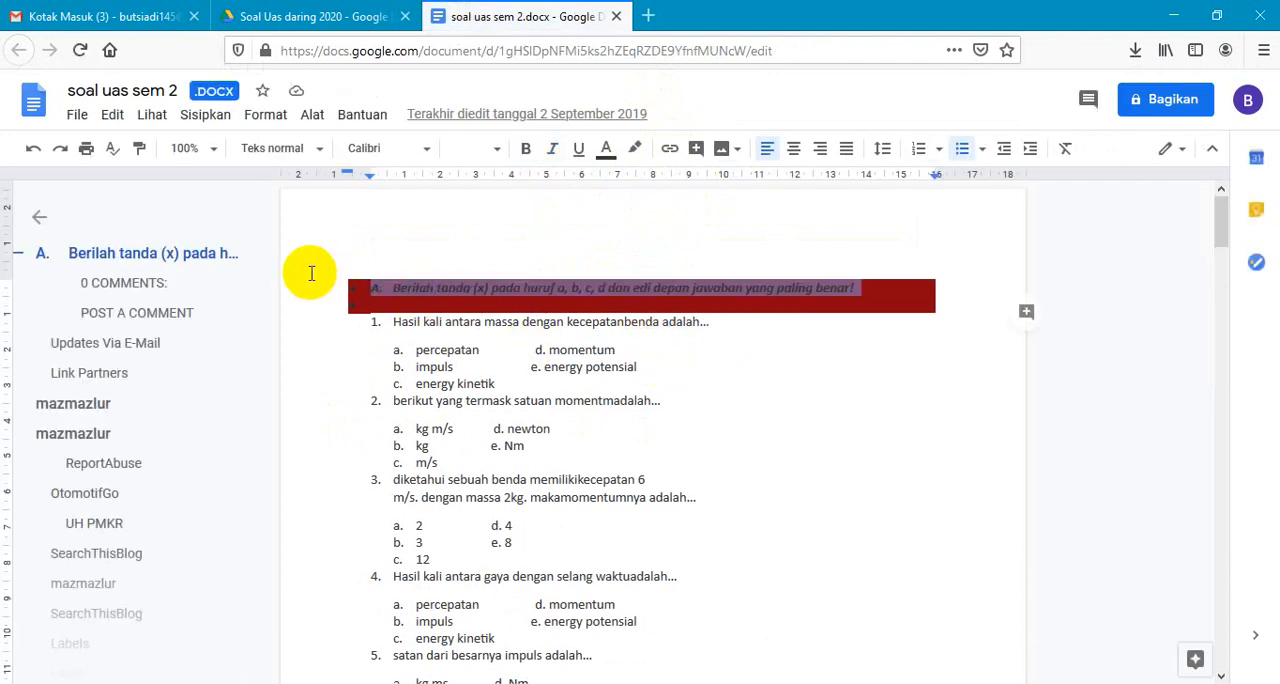
pyautogui.press('BackSpace')
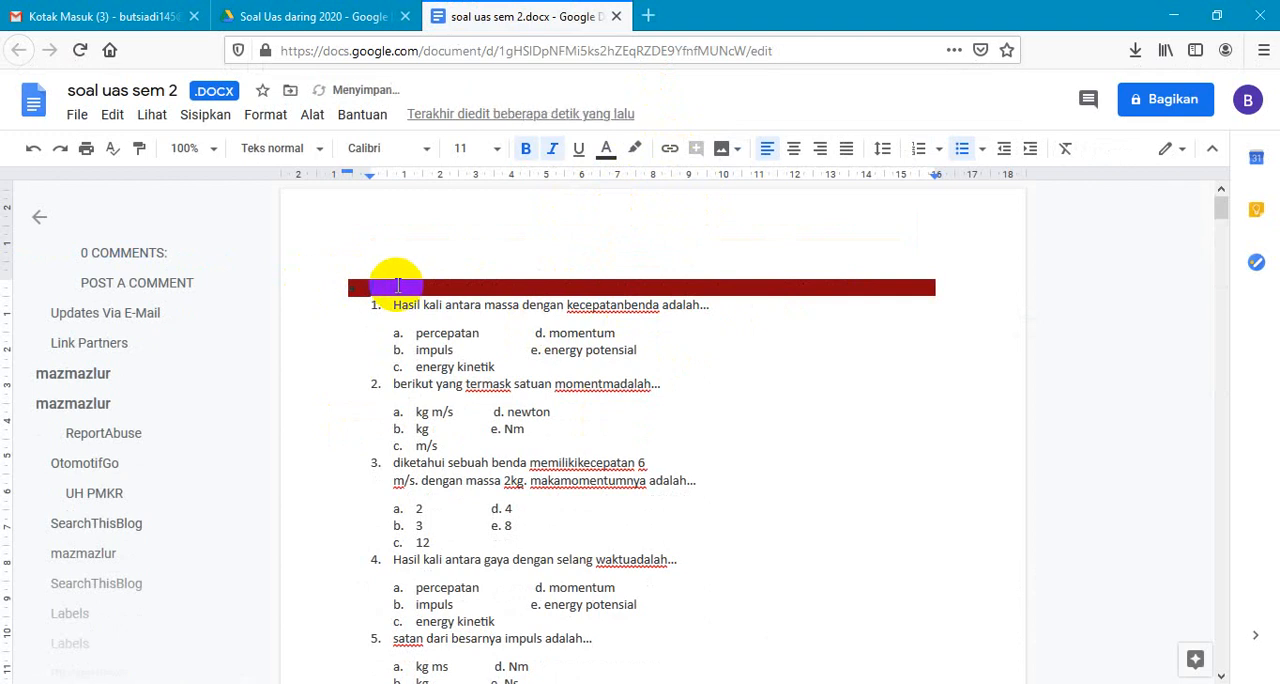
pyautogui.press('BackSpace')
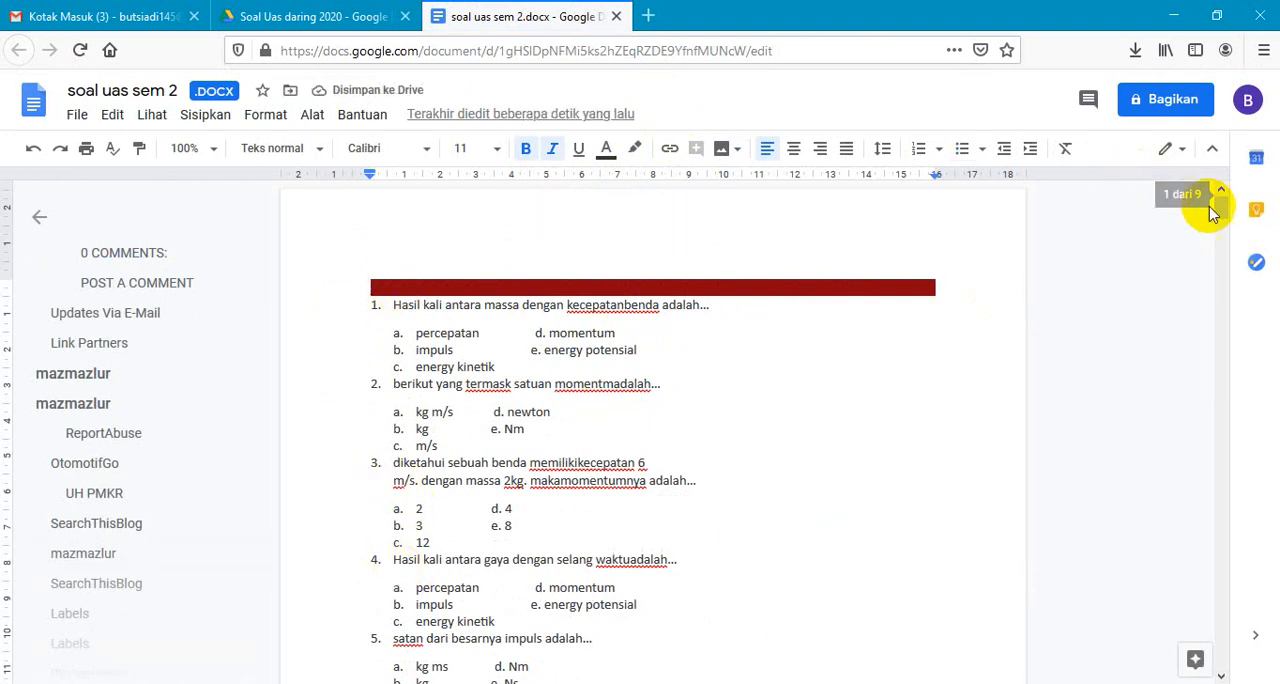
# - Delete everything from question 6 to the end of the document
pyautogui.moveTo(1222, 207)
pyautogui.mouseDown()
pyautogui.moveTo(1224, 238)
pyautogui.moveTo(1224, 226)
pyautogui.mouseUp()
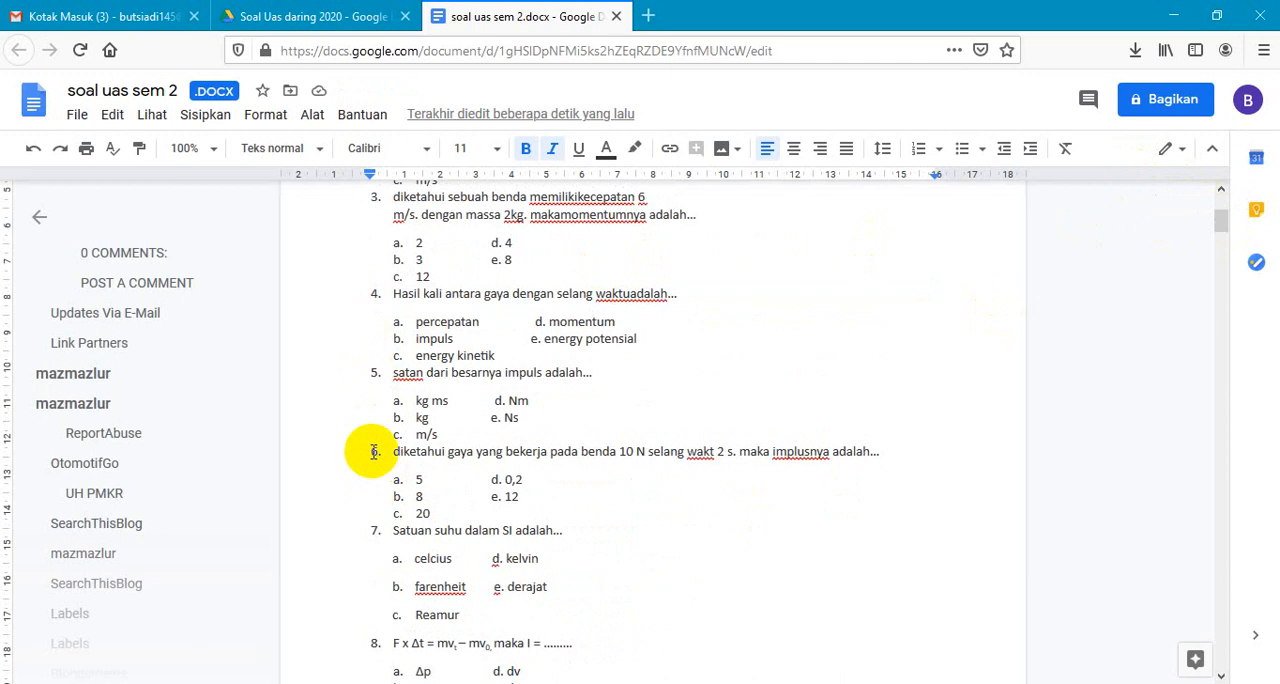
pyautogui.moveTo(375, 456); pyautogui.dragTo(480, 683)
pyautogui.press('Delete')
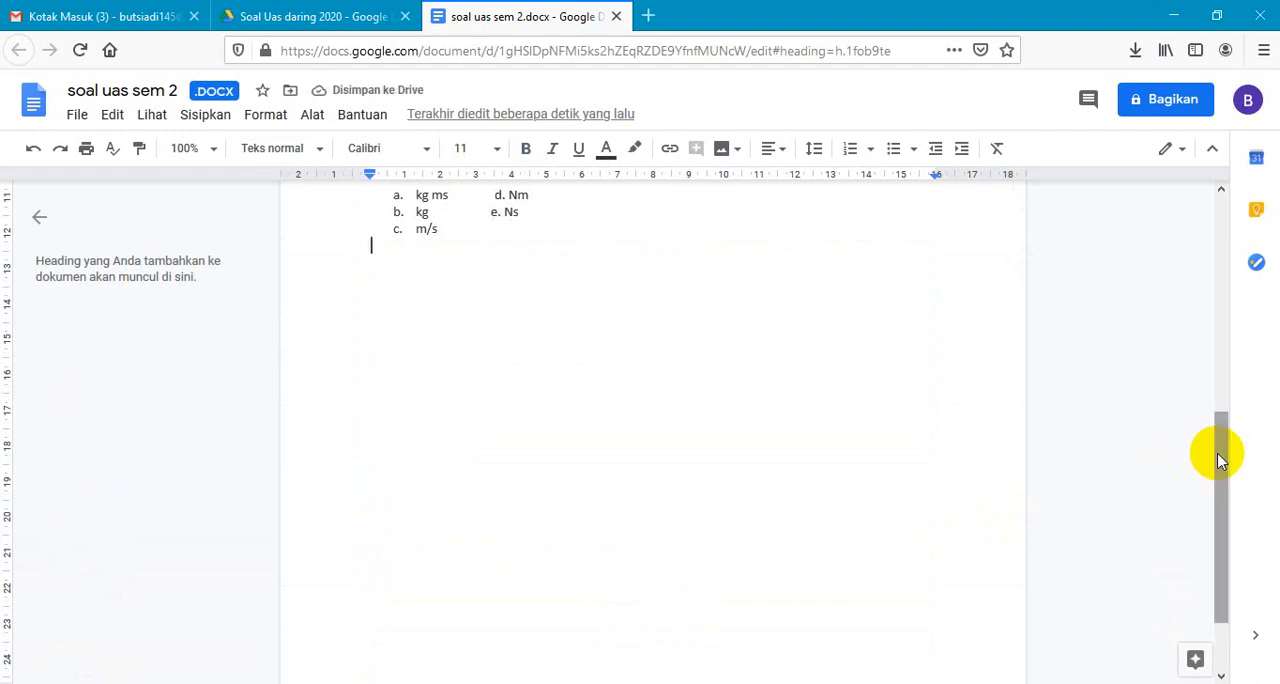
# - Add the missing spaces in "kecepatan benda" (question 1) and before "adalah" (question 2), and insert a "u" into "termask"
pyautogui.moveTo(1220, 446); pyautogui.dragTo(1214, 286)
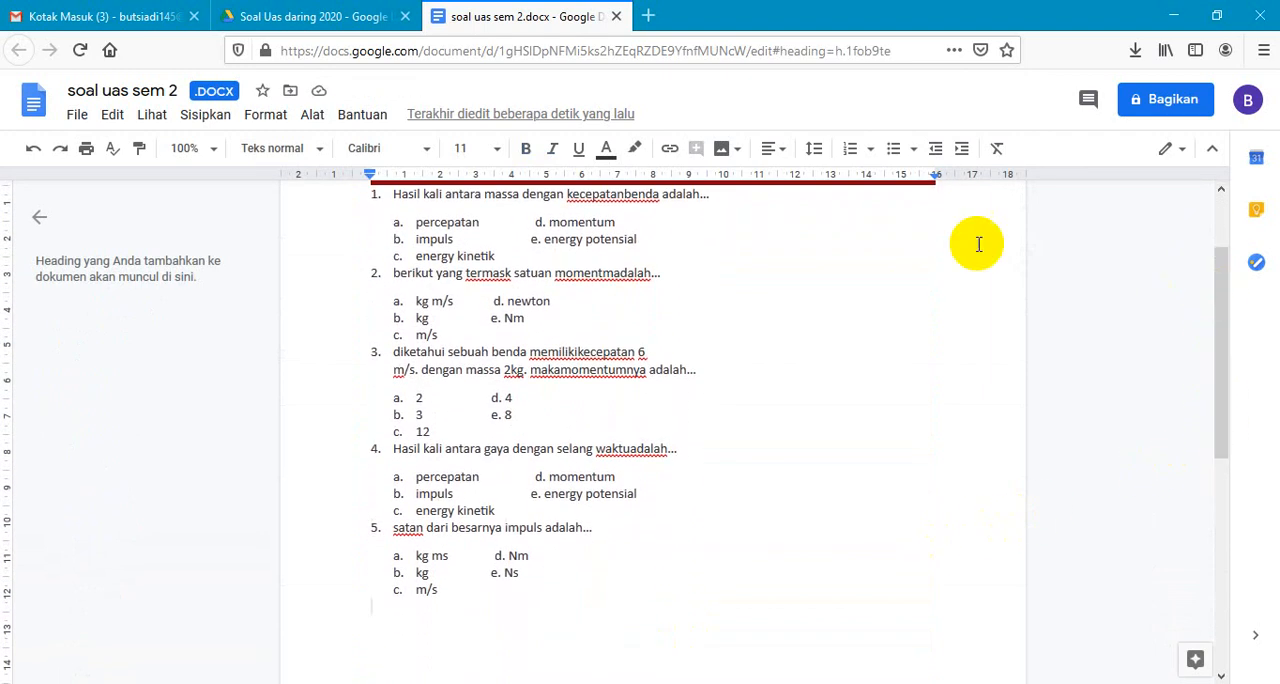
pyautogui.click(627, 194)
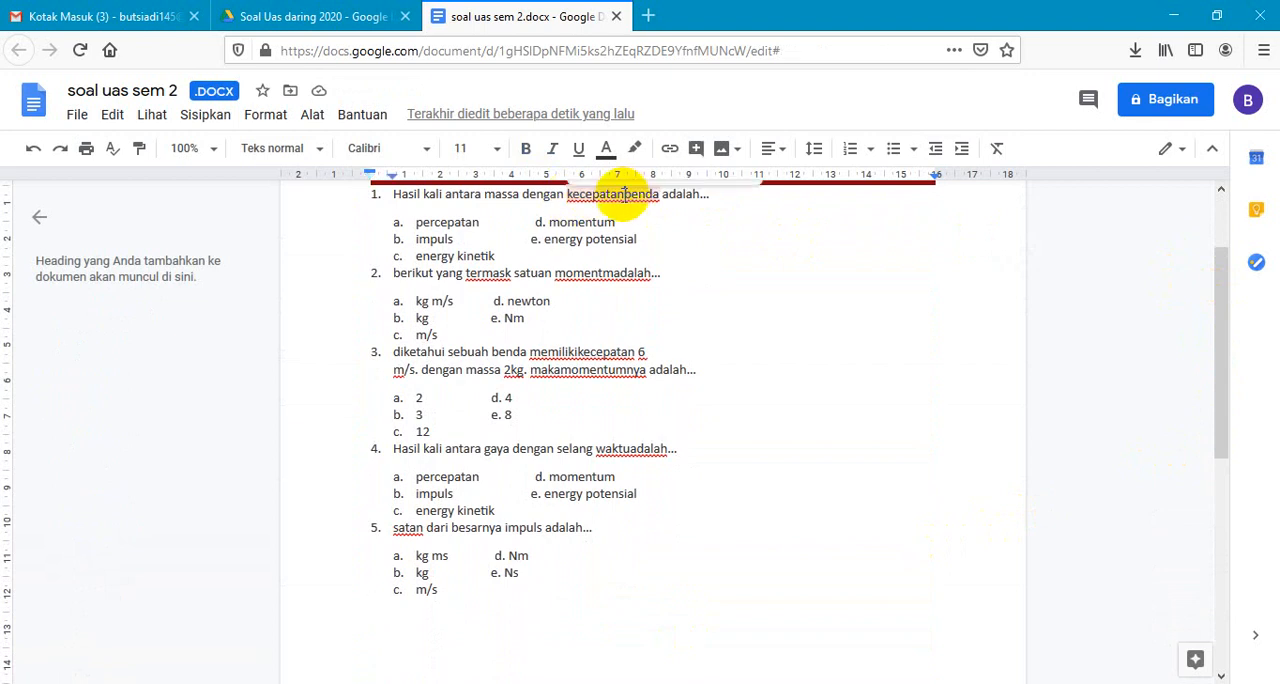
pyautogui.click(601, 273)
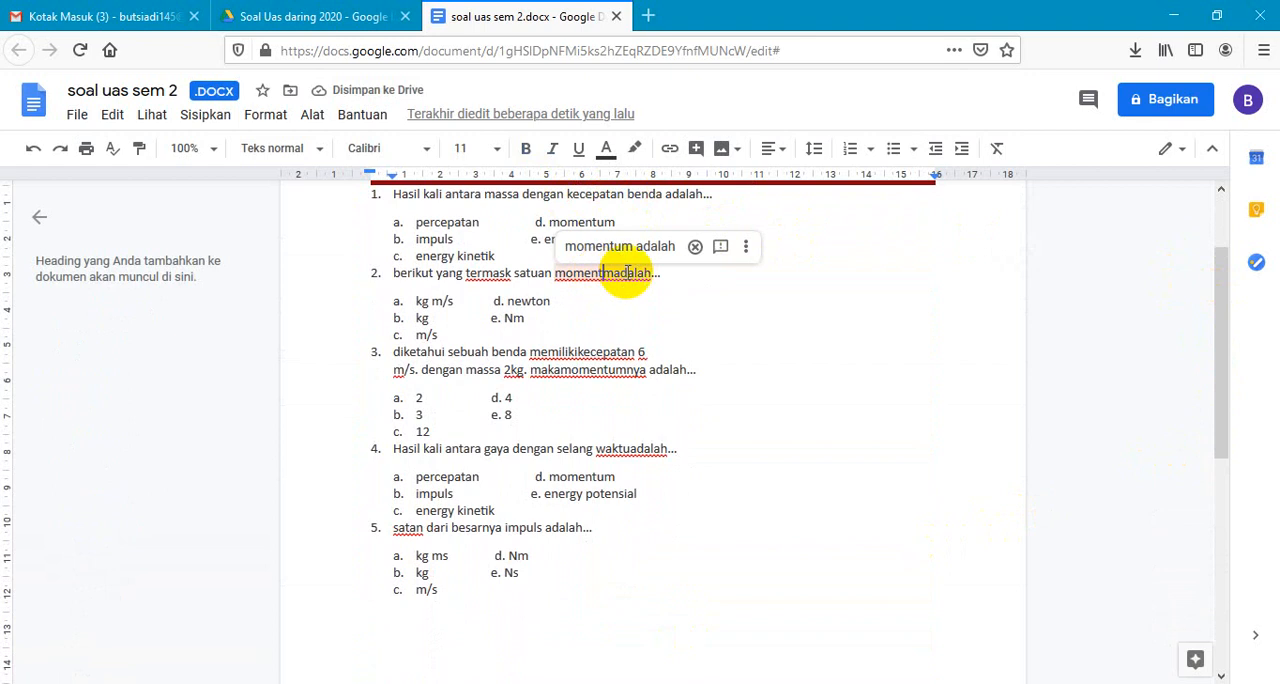
pyautogui.click(614, 272)
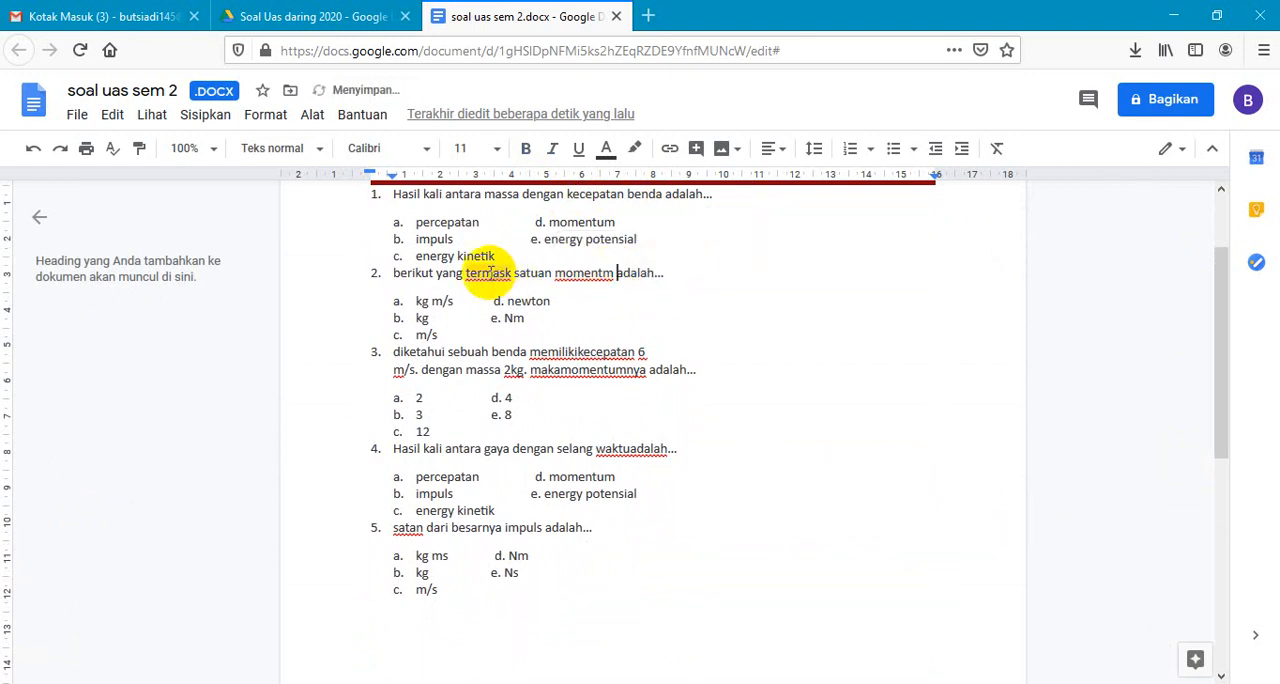
pyautogui.click(500, 272)
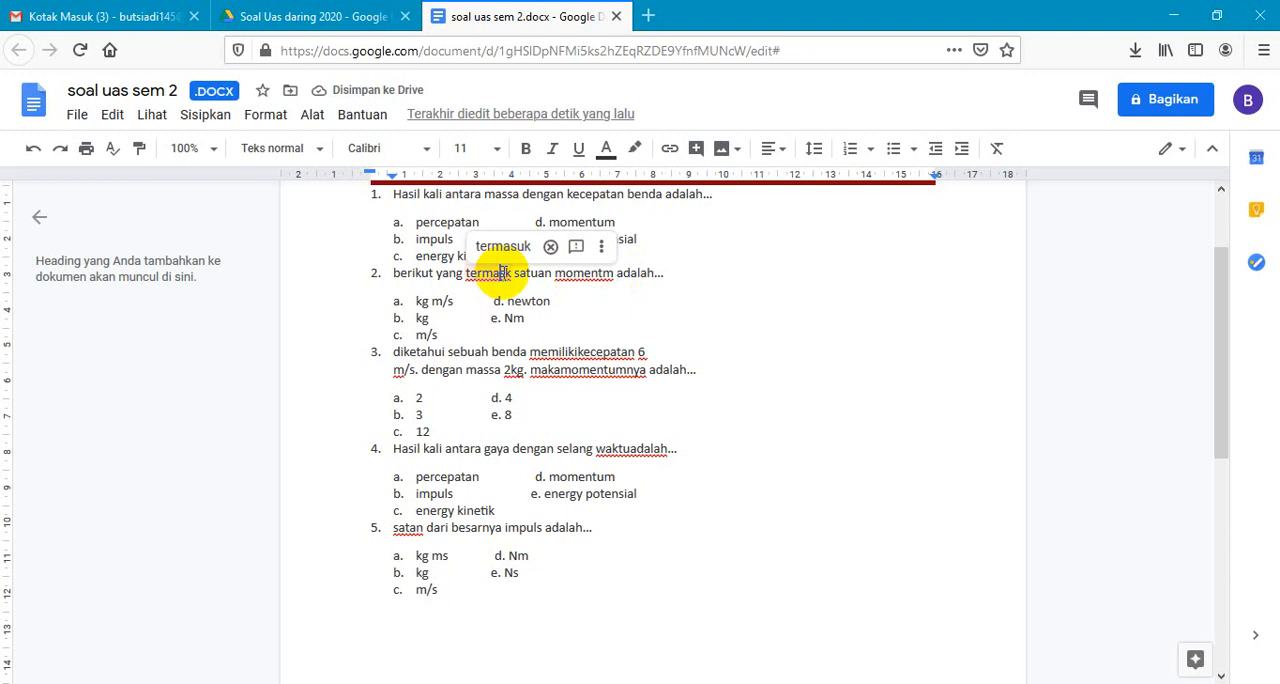
pyautogui.write('u')
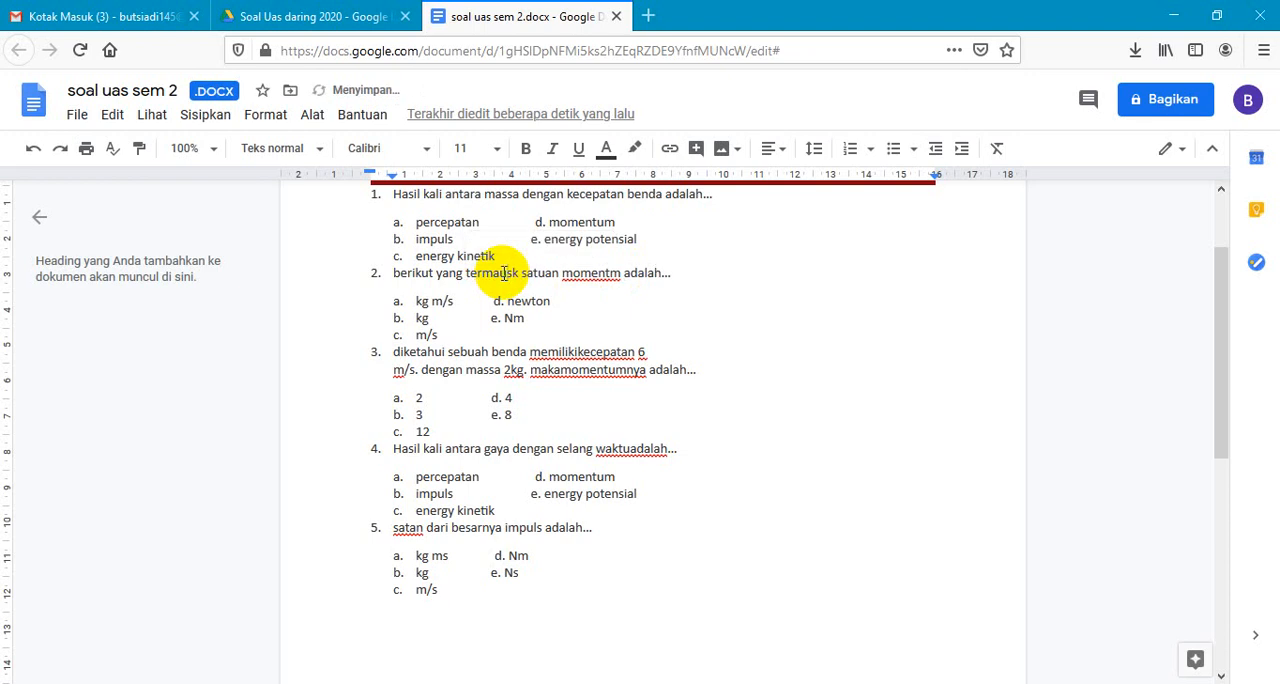
# - Separate the joined words "memiliki" and "kecepatan", and "maka" and "momentumnya", in question 3
pyautogui.click(577, 352)
pyautogui.press('Tab')
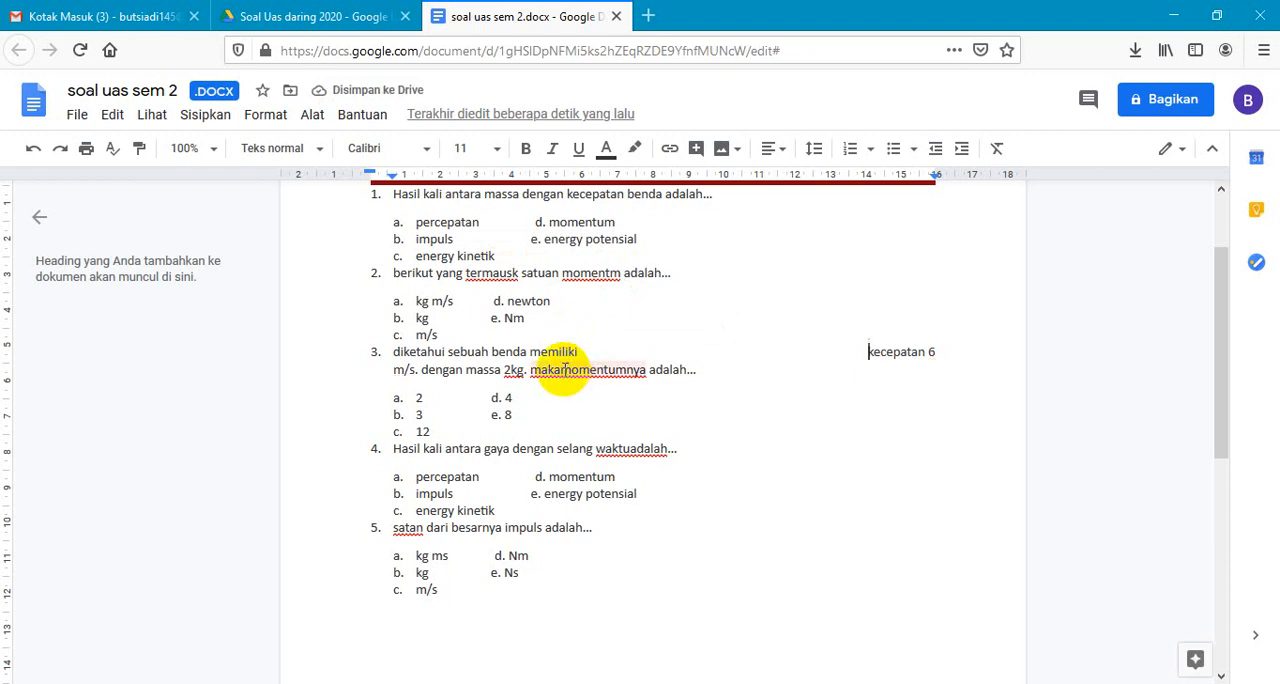
pyautogui.click(563, 370)
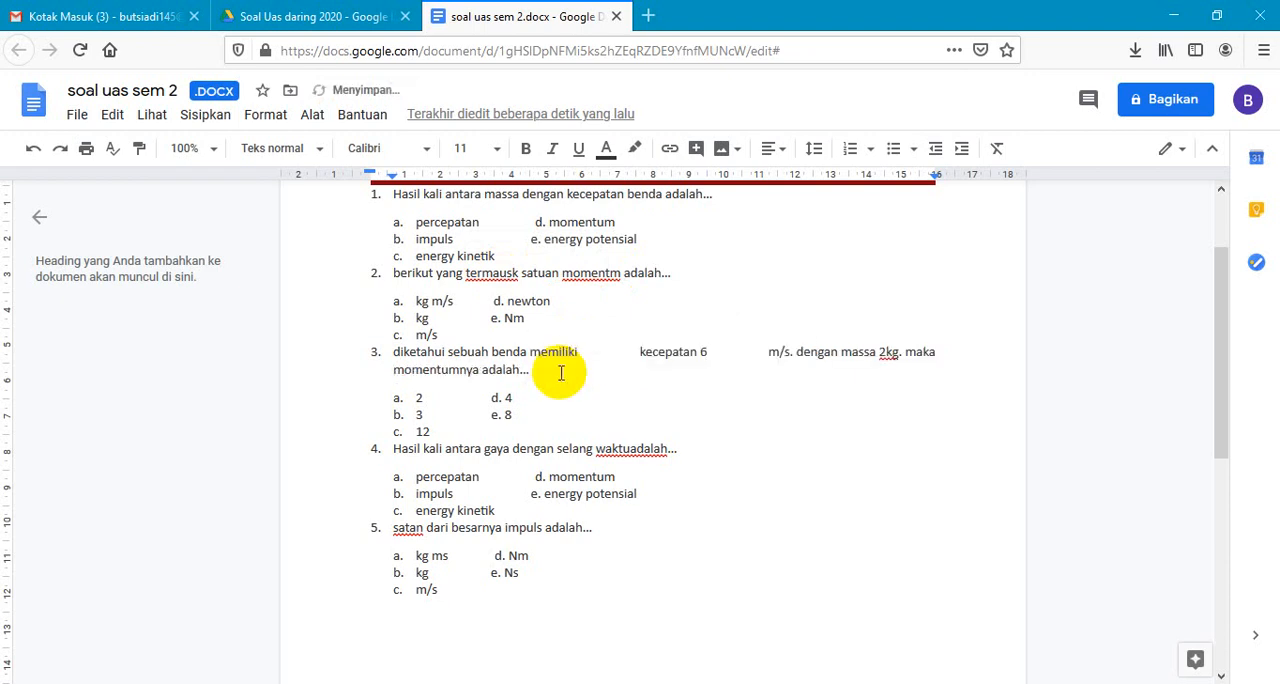
# - Correct the spelling in question 2 so the words read "termasuk" and "momentum"
pyautogui.click(505, 272)
pyautogui.press('BackSpace')
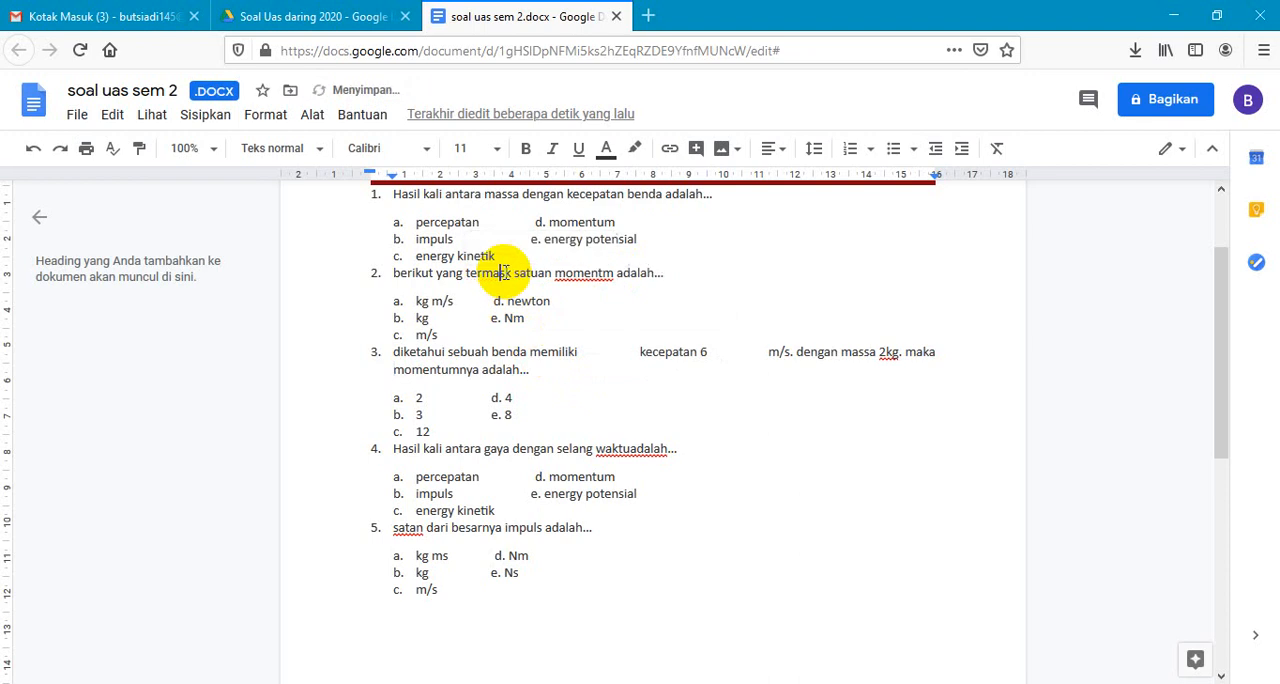
pyautogui.click(503, 274)
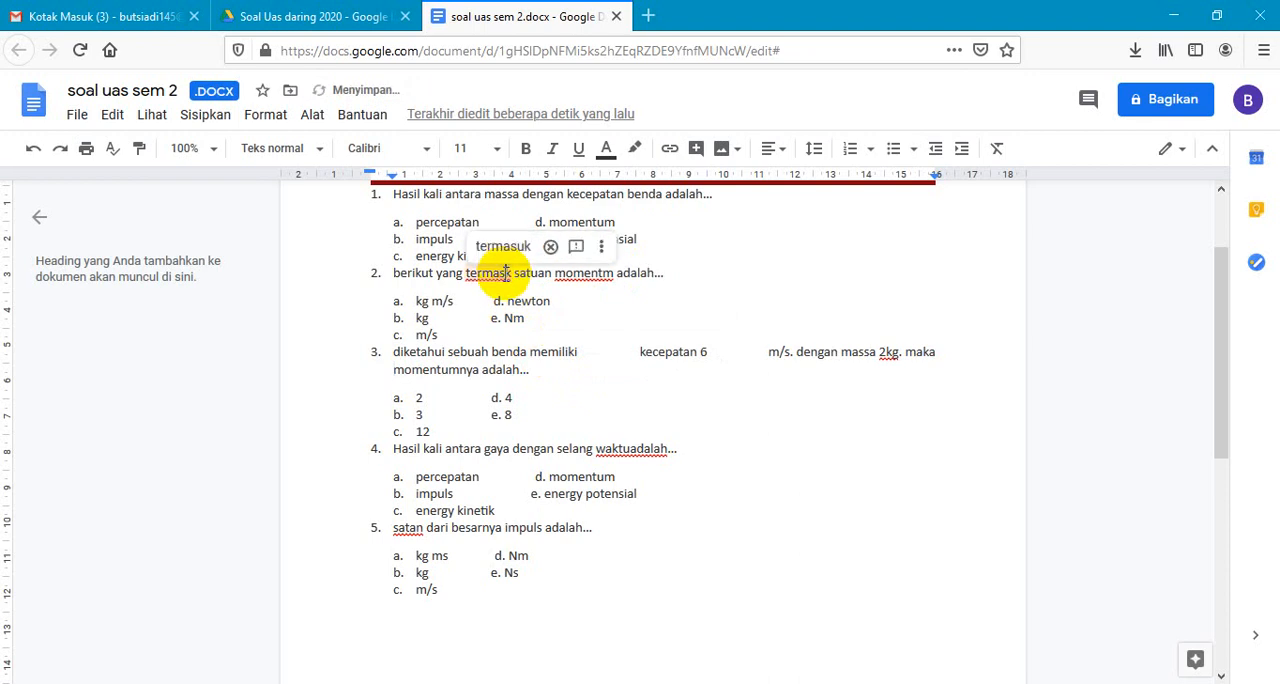
pyautogui.write('u')
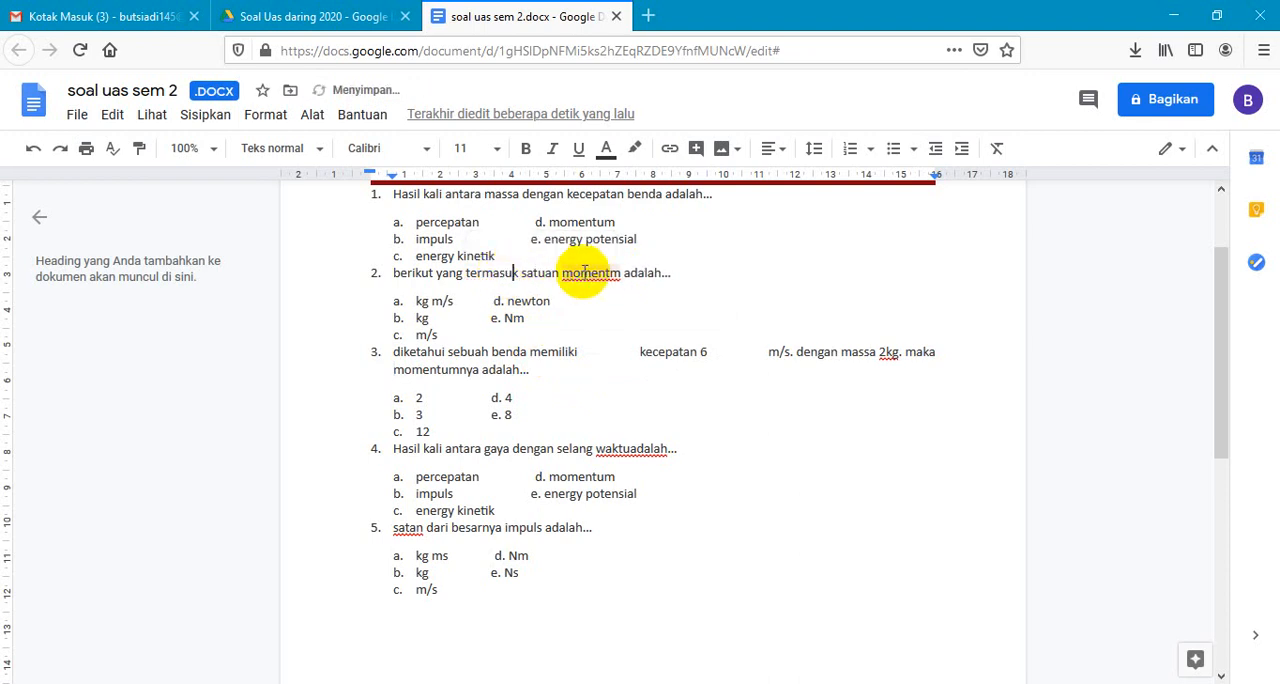
pyautogui.click(611, 273)
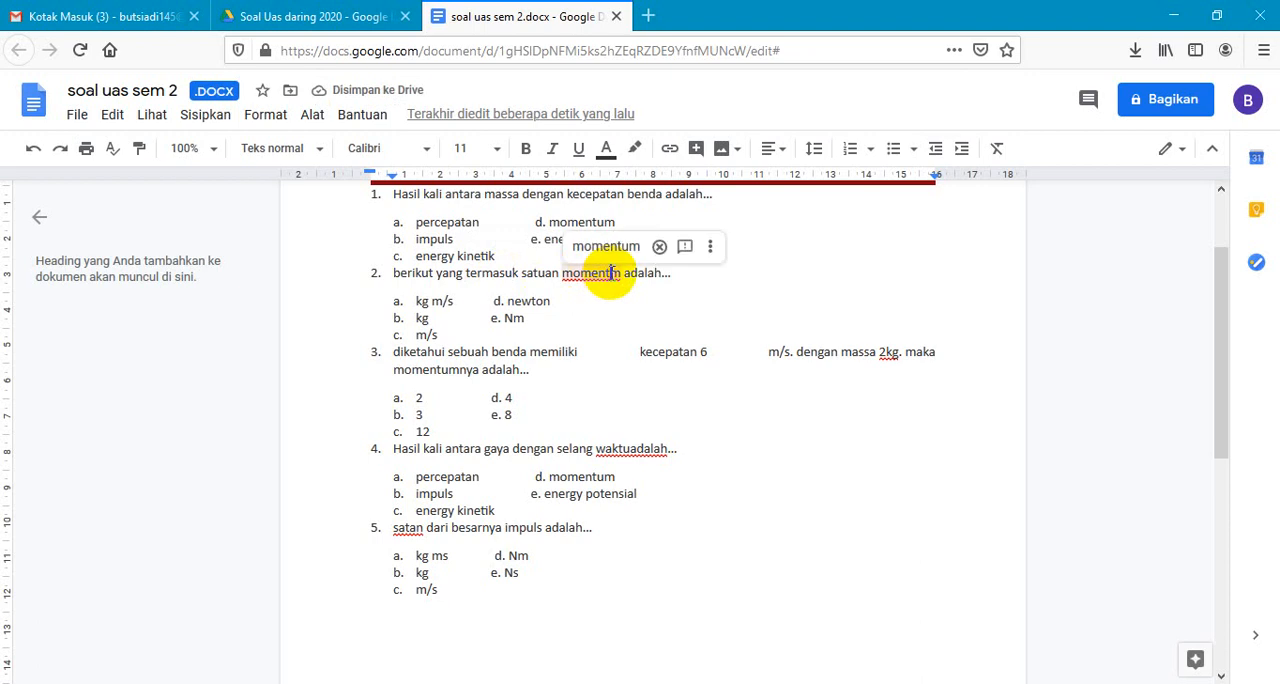
pyautogui.write('u')
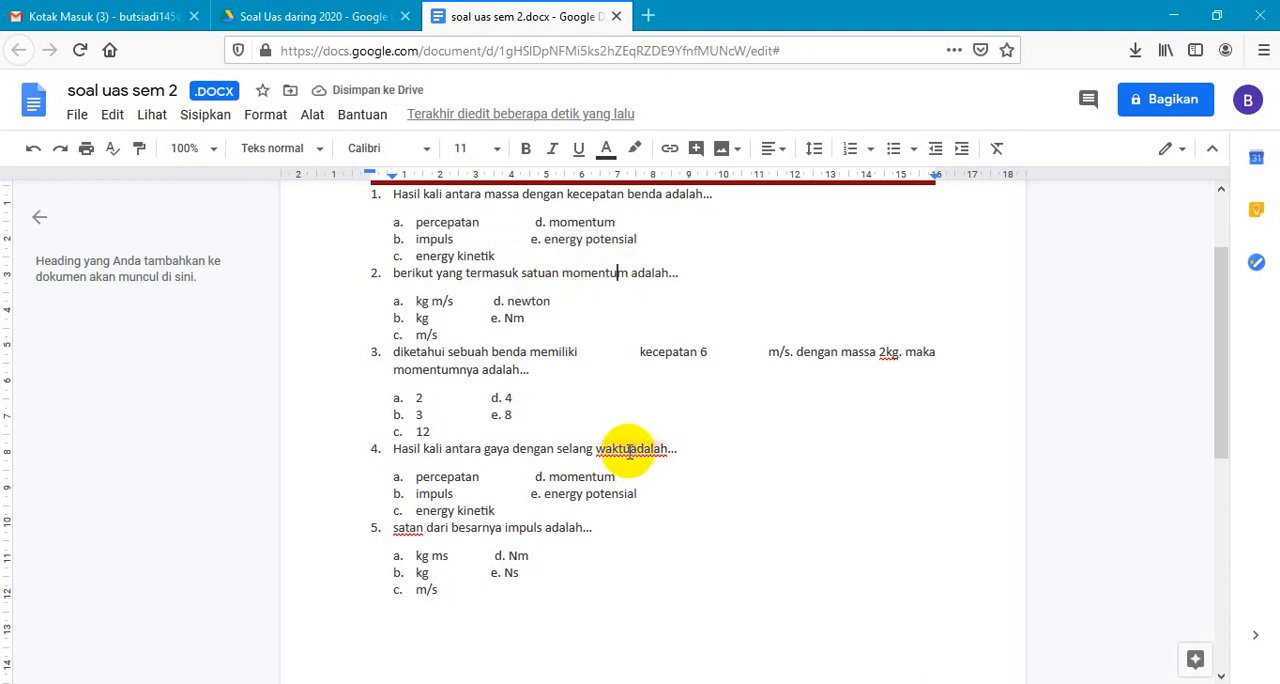
# - Separate "waktu" and "adalah" in question 4, and correct the first word of question 5 to "satuan"
pyautogui.click(630, 449)
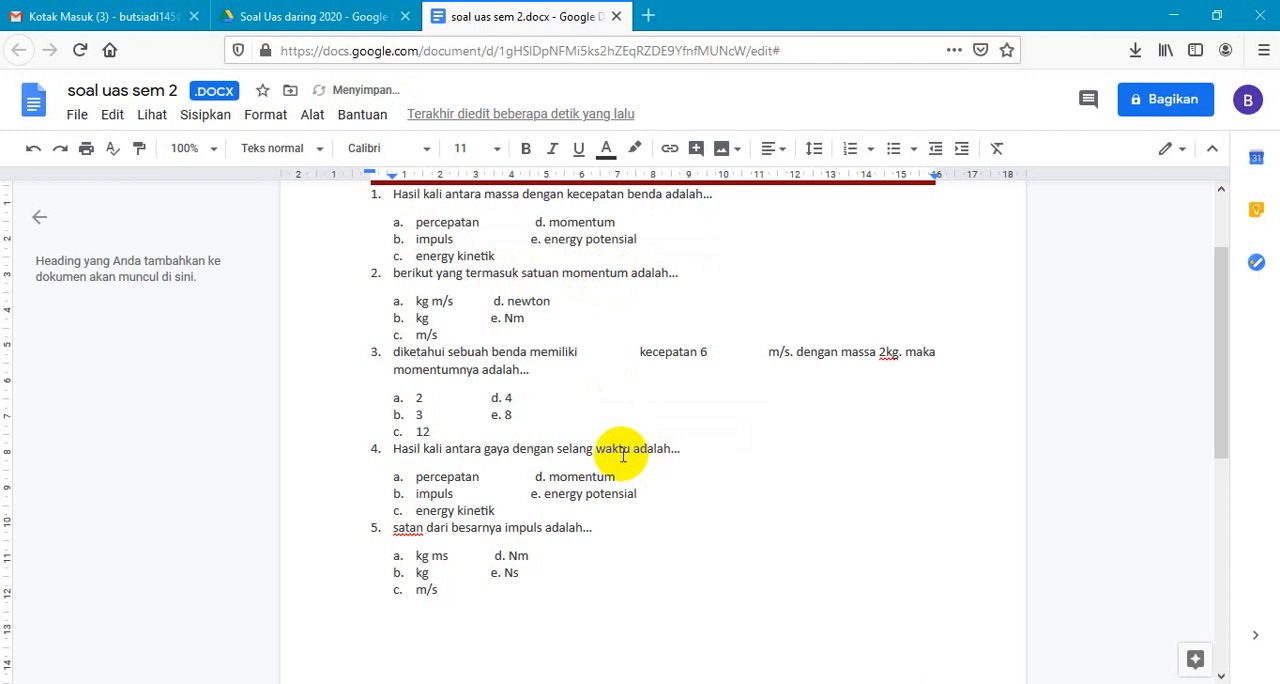
pyautogui.click(410, 528)
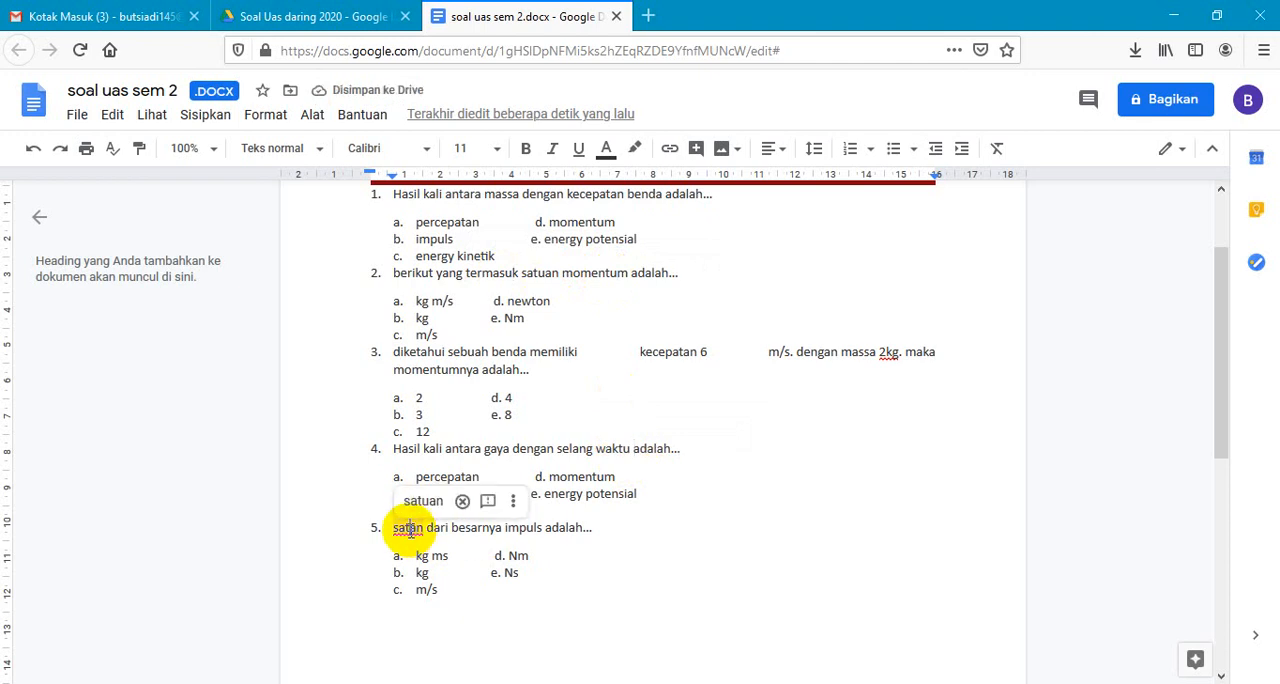
pyautogui.write('u')
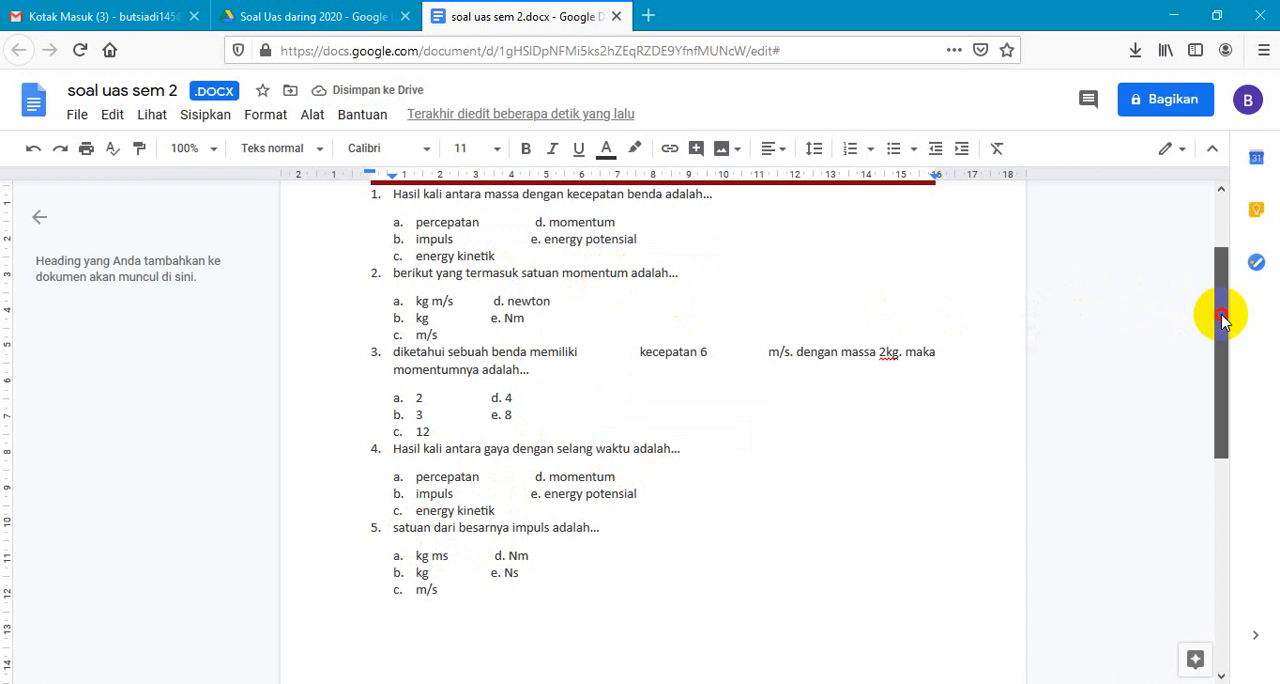
# - Move question 1's "momentum" option onto its own list line d below "energy kinetik", without the duplicate letter
pyautogui.scroll(1, 1222, 318)
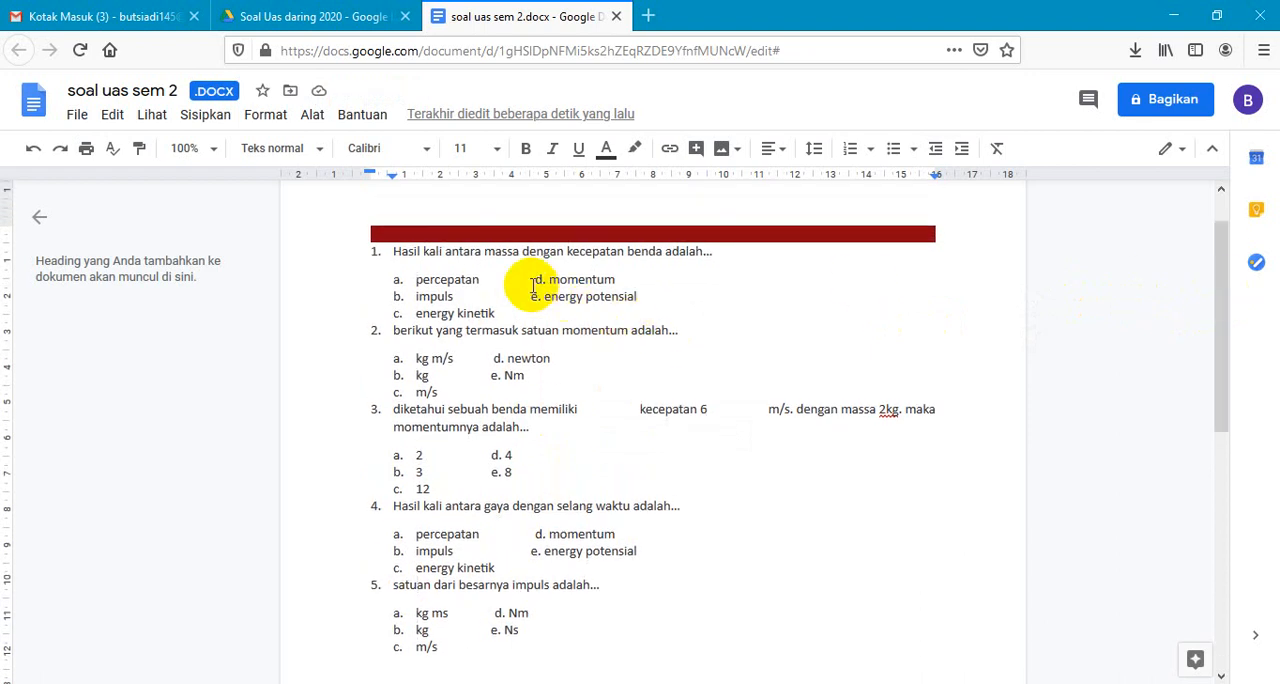
pyautogui.moveTo(531, 281); pyautogui.dragTo(617, 281)
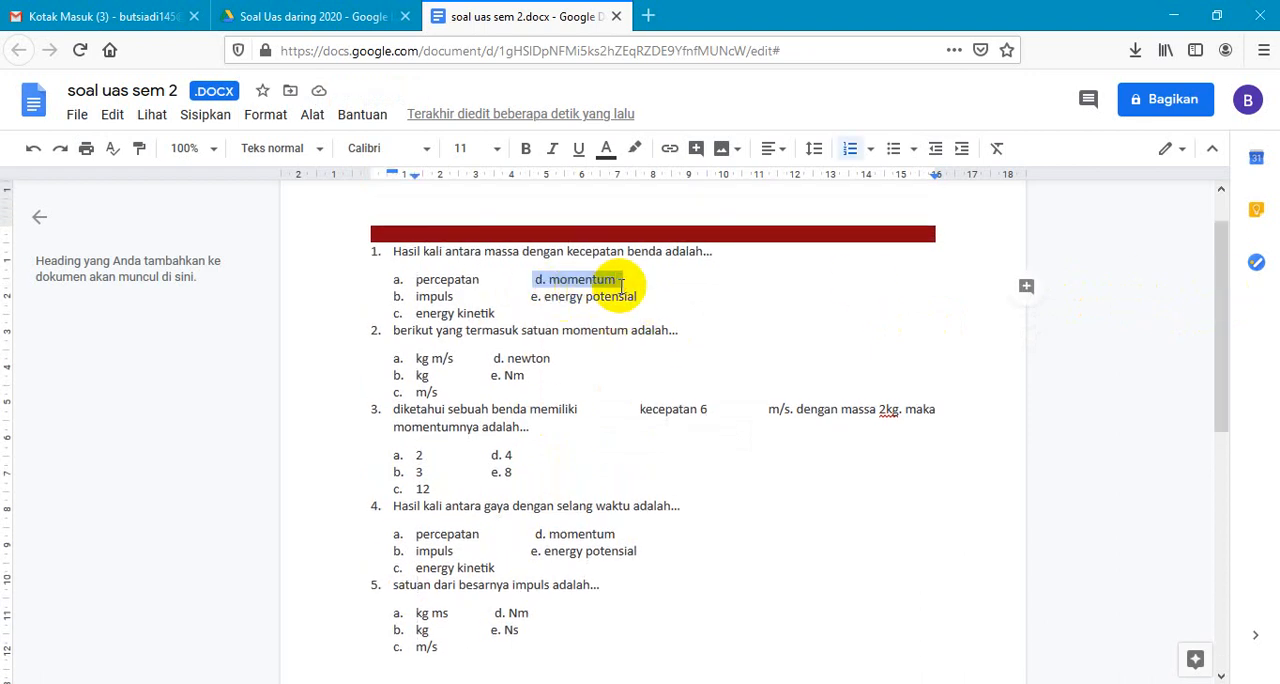
pyautogui.click(586, 279)
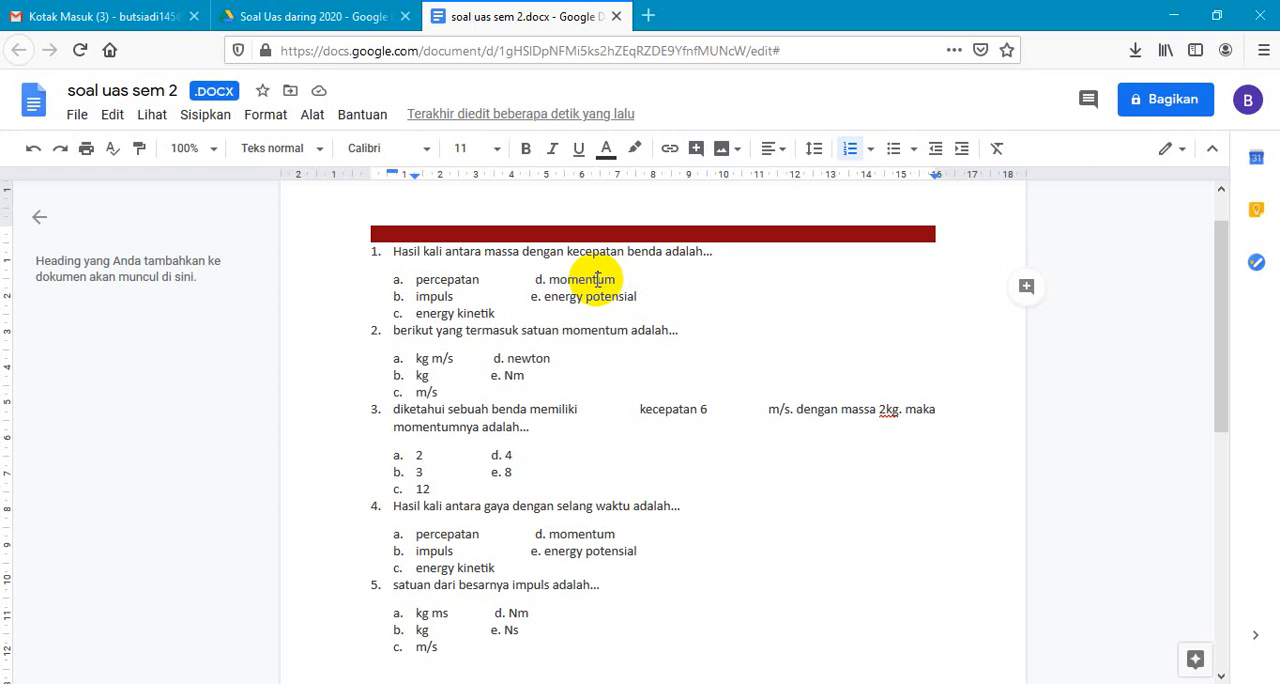
pyautogui.click(535, 280)
pyautogui.moveTo(535, 280); pyautogui.dragTo(614, 282)
pyautogui.hotkey('ctrl', 'c')
pyautogui.press('BackSpace')
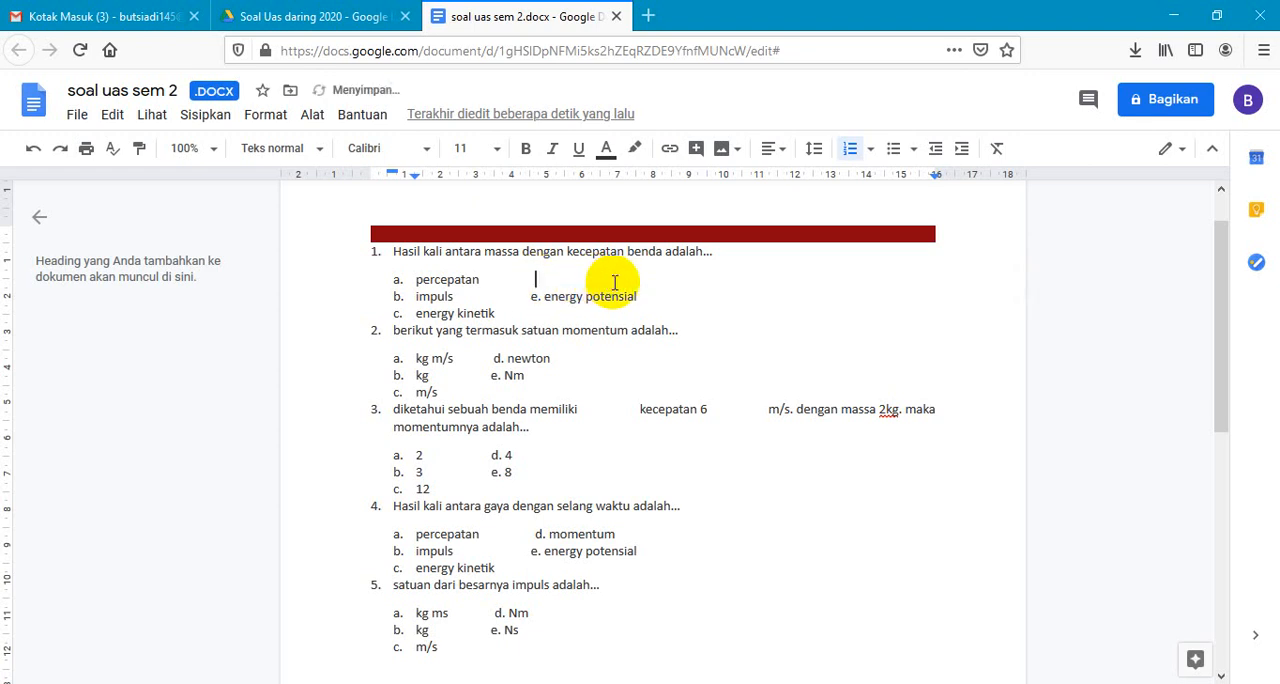
pyautogui.click(497, 313)
pyautogui.press('Return')
pyautogui.hotkey('ctrl', 'v')
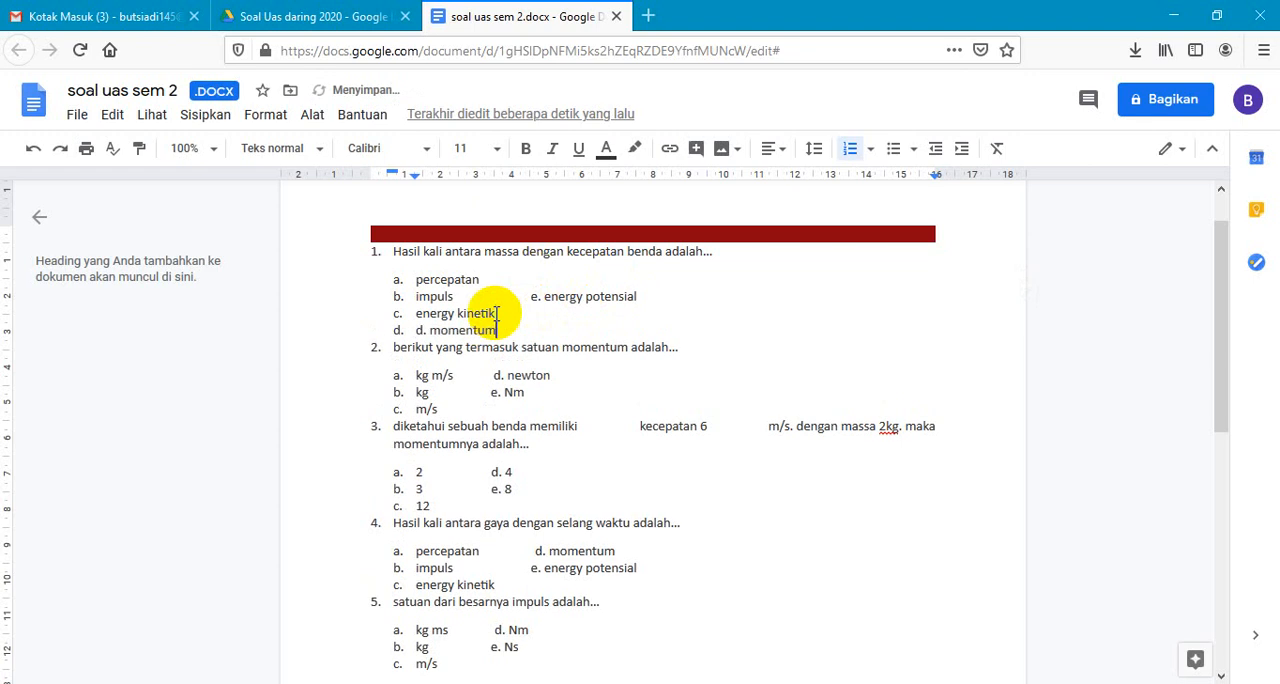
pyautogui.click(431, 331)
pyautogui.press('BackSpace')
pyautogui.press('BackSpace')
pyautogui.press('BackSpace')
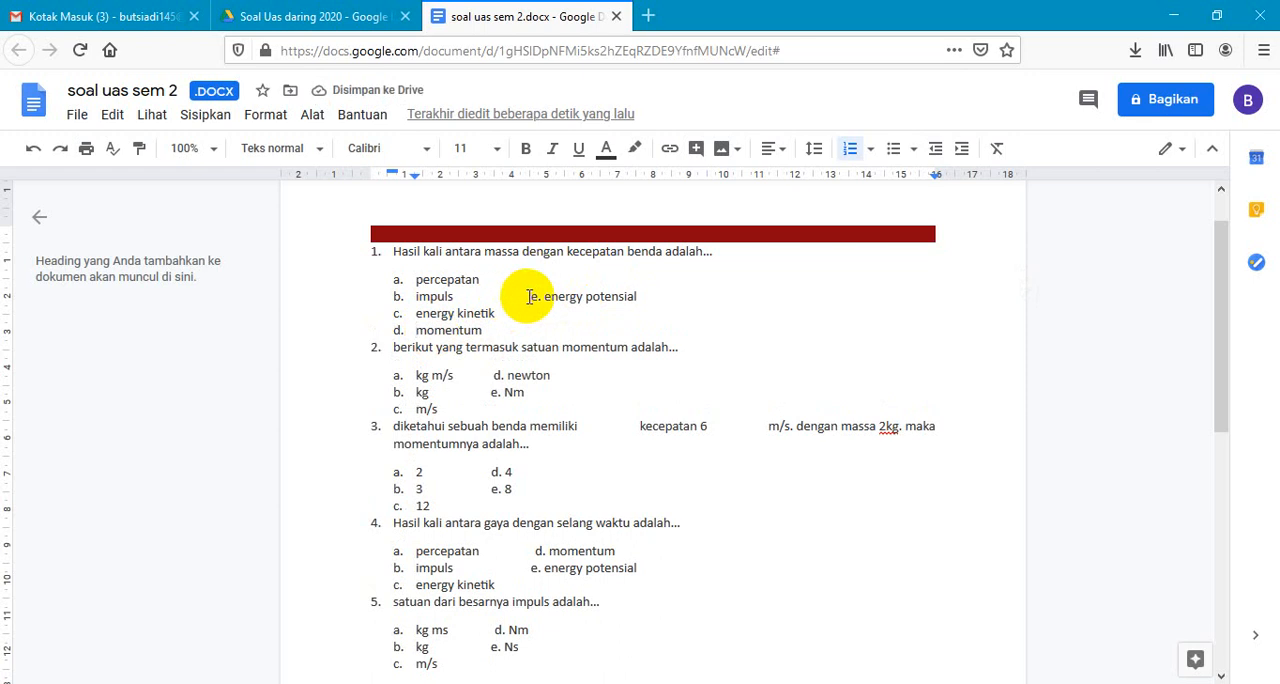
# - Move question 1's "energy potensial" option onto its own list line e below "momentum", without the duplicate letter
pyautogui.moveTo(529, 296); pyautogui.dragTo(636, 297)
pyautogui.hotkey('ctrl', 'x')
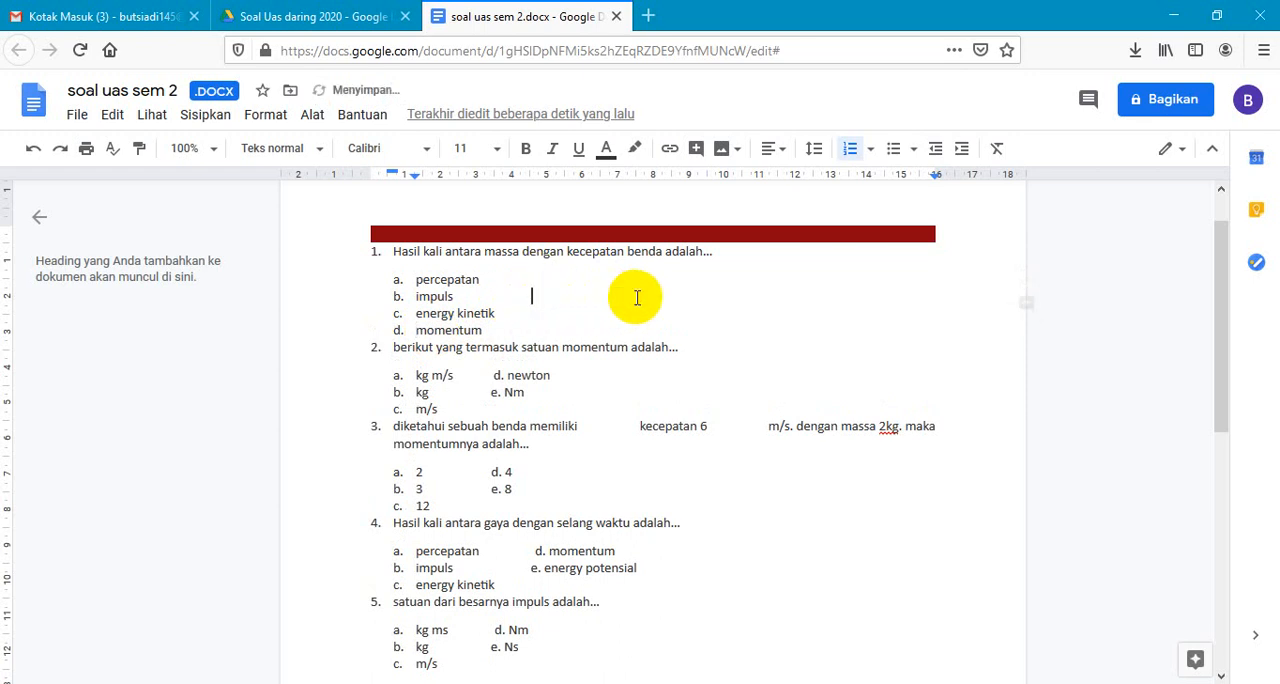
pyautogui.press('Return')
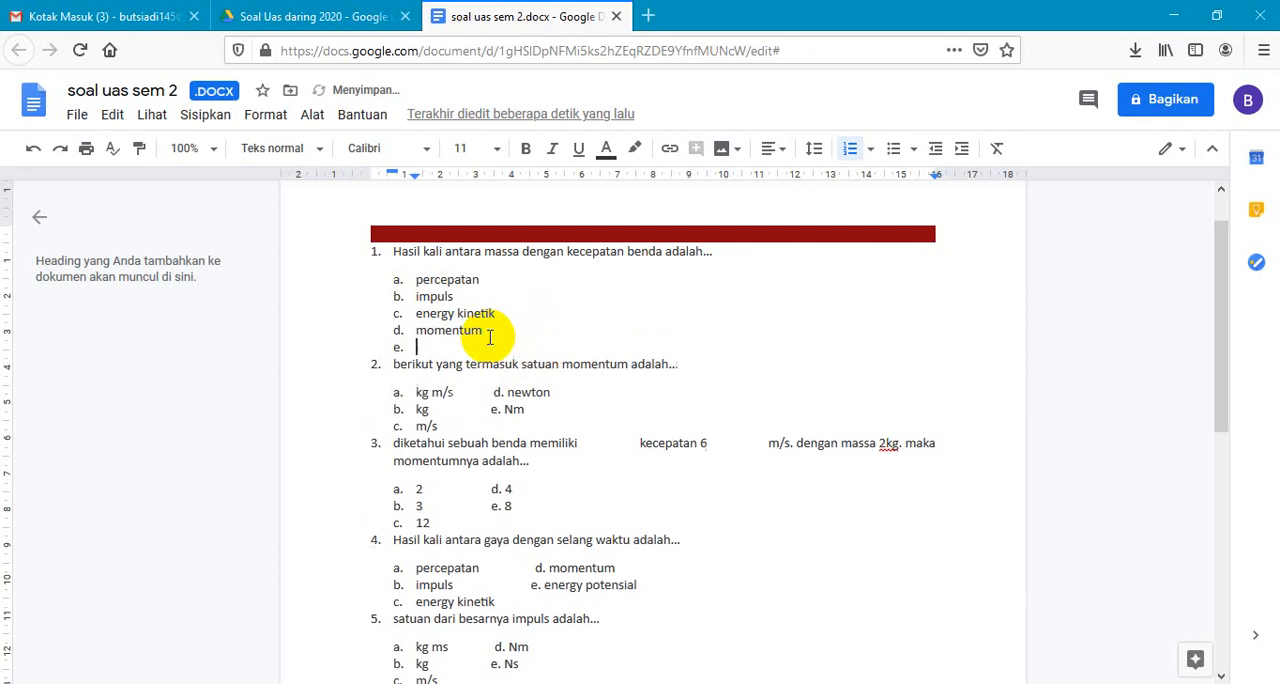
pyautogui.hotkey('ctrl', 'v')
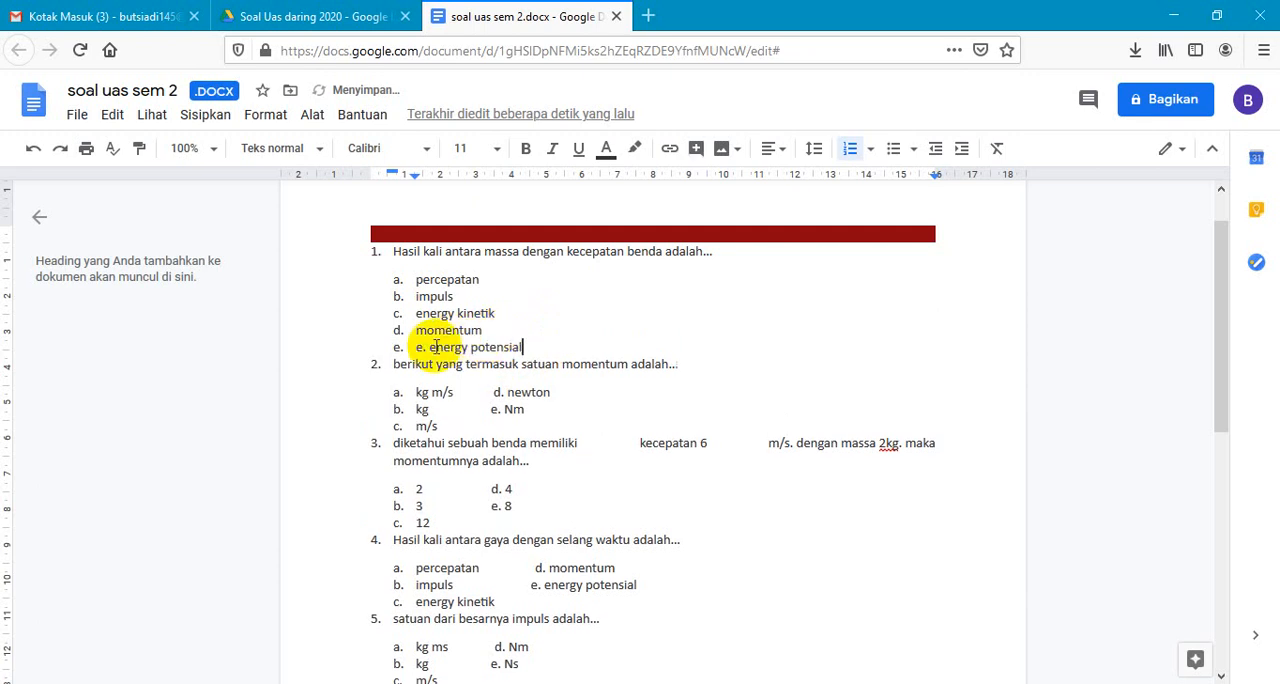
pyautogui.press('BackSpace')
pyautogui.press('BackSpace')
pyautogui.press('BackSpace')
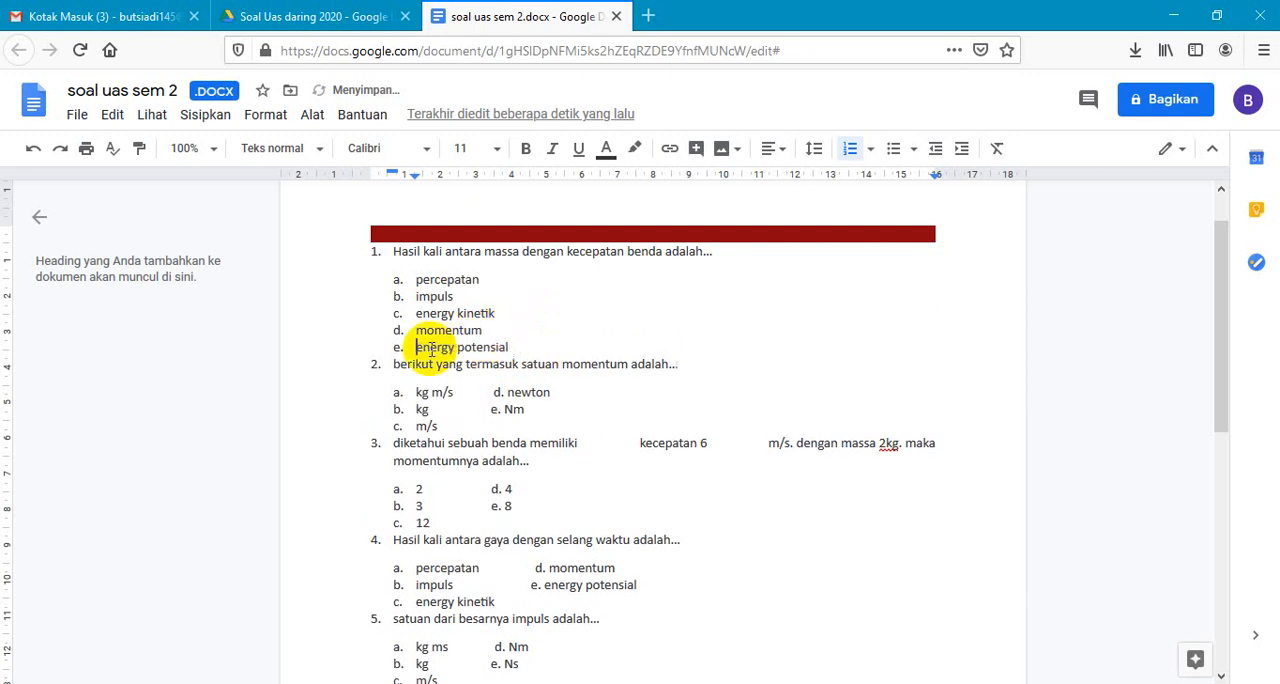
# - Move question 2's "newton" option onto its own list line d below "m/s", without the duplicate letter
pyautogui.moveTo(494, 393); pyautogui.dragTo(550, 395)
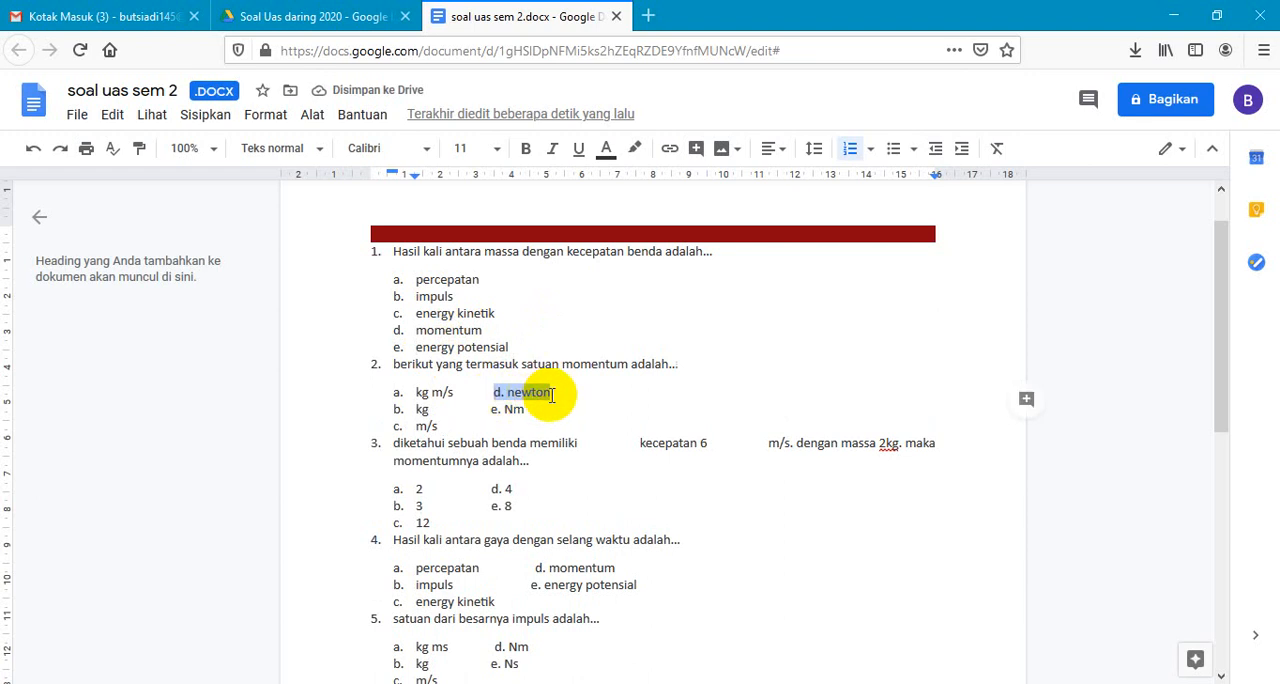
pyautogui.press('BackSpace')
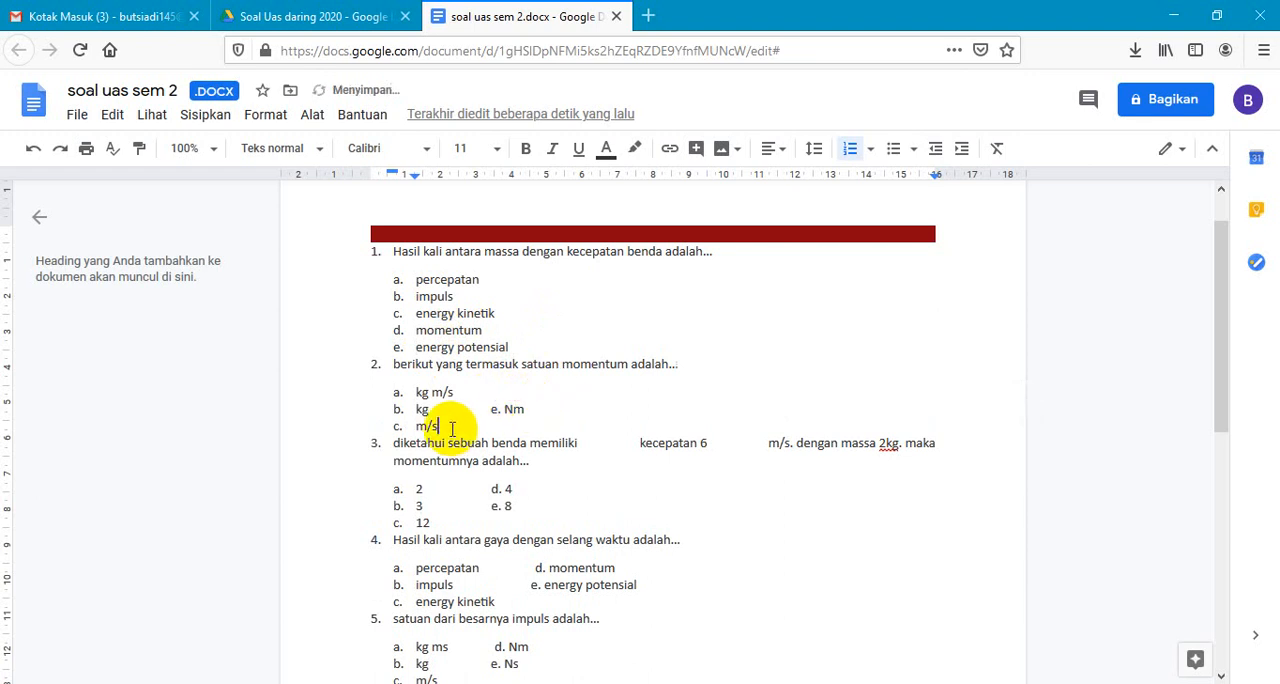
pyautogui.press('Return')
pyautogui.hotkey('ctrl', 'v')
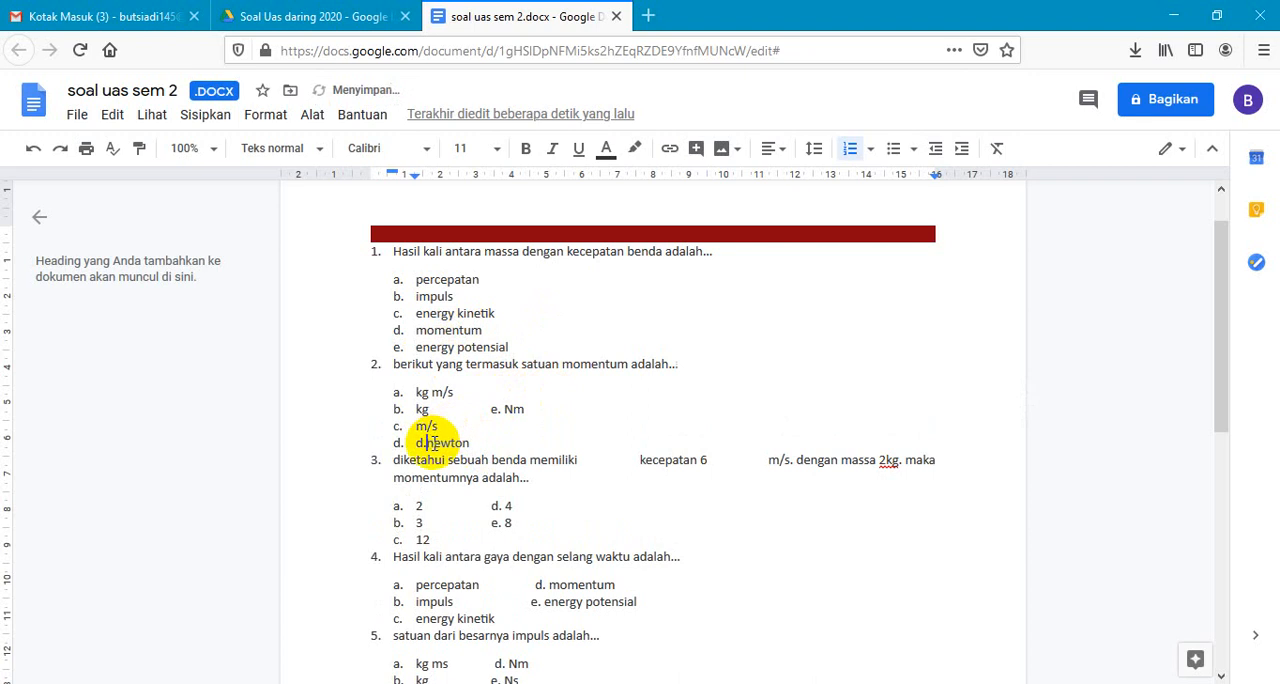
pyautogui.press('BackSpace')
pyautogui.press('BackSpace')
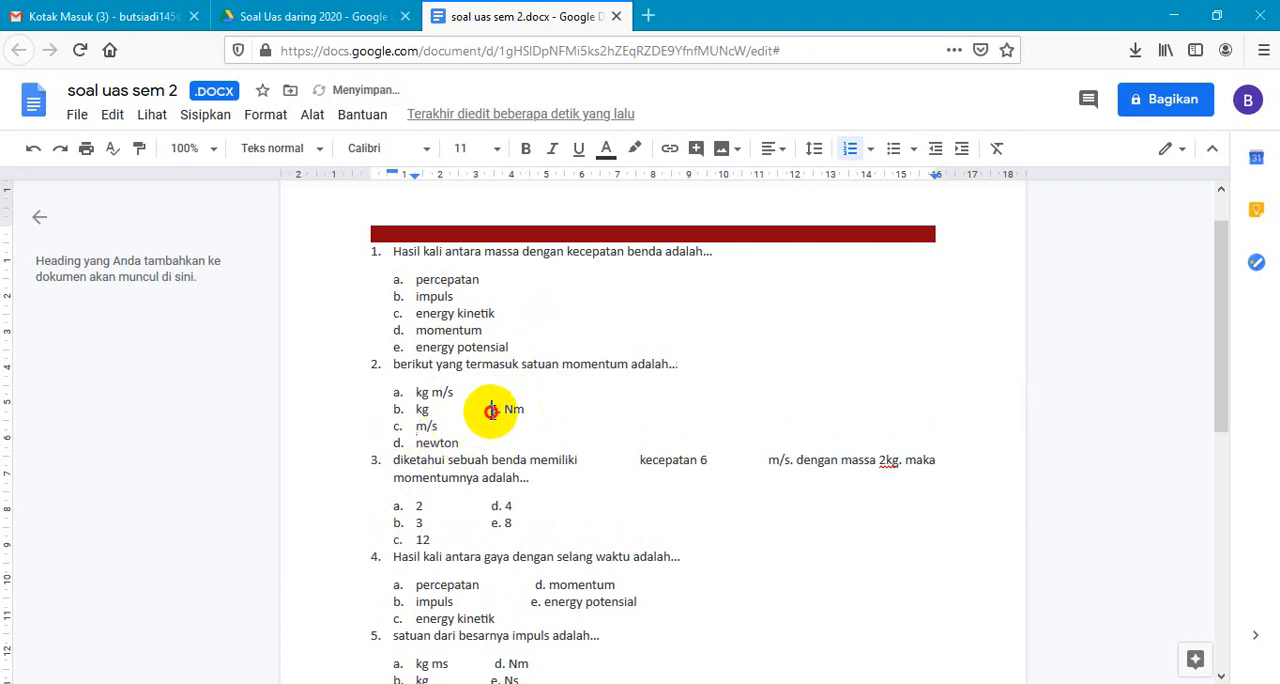
# - Move question 2's "Nm" option onto its own list line e below "newton", without the duplicate letter
pyautogui.moveTo(491, 410); pyautogui.dragTo(529, 412)
pyautogui.press('BackSpace')
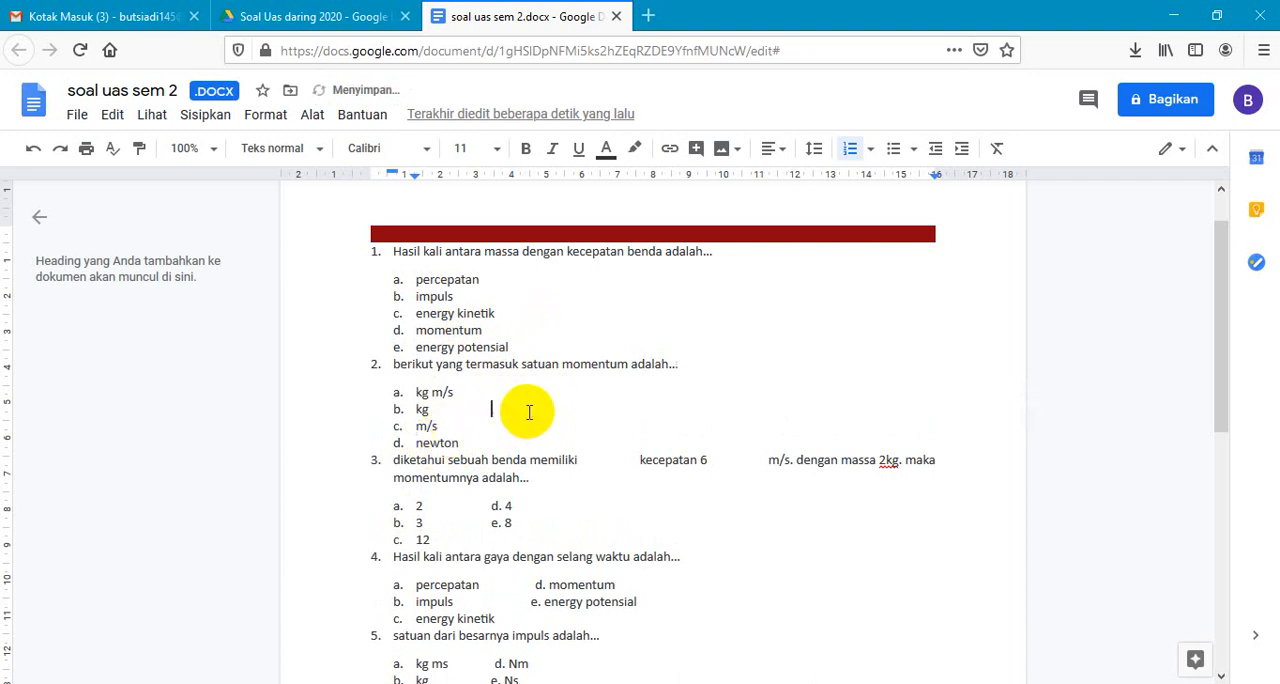
pyautogui.press('Return')
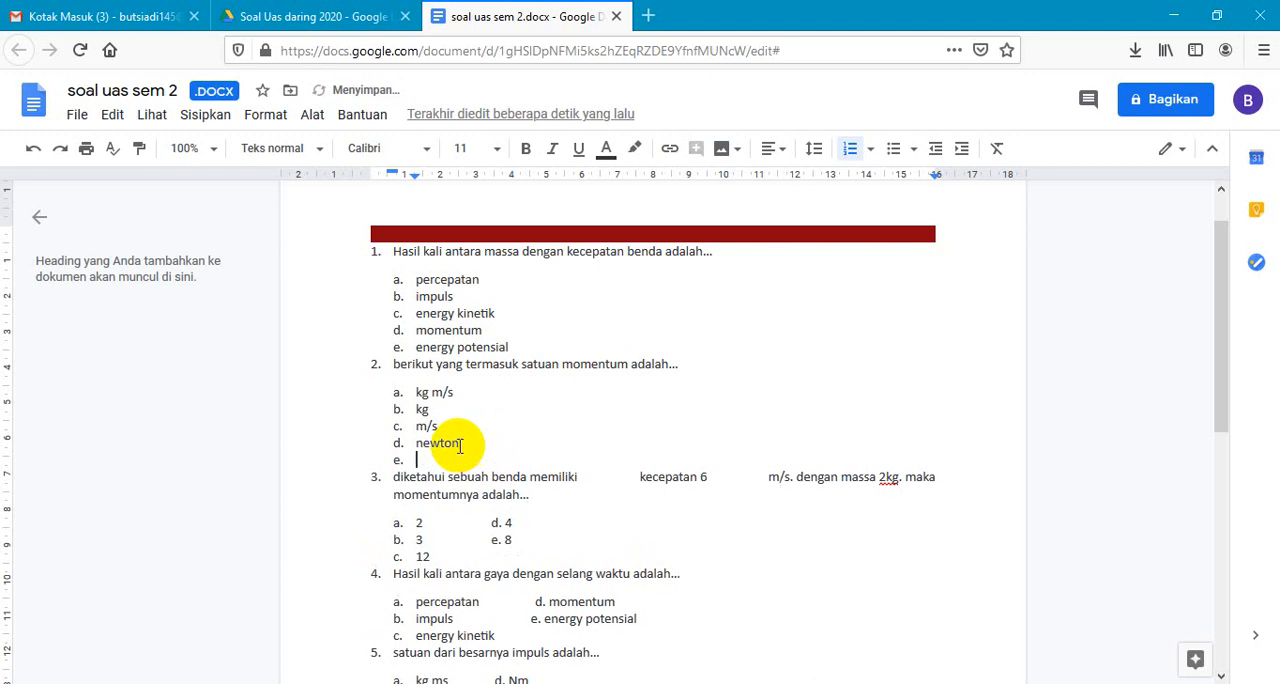
pyautogui.hotkey('ctrl', 'v')
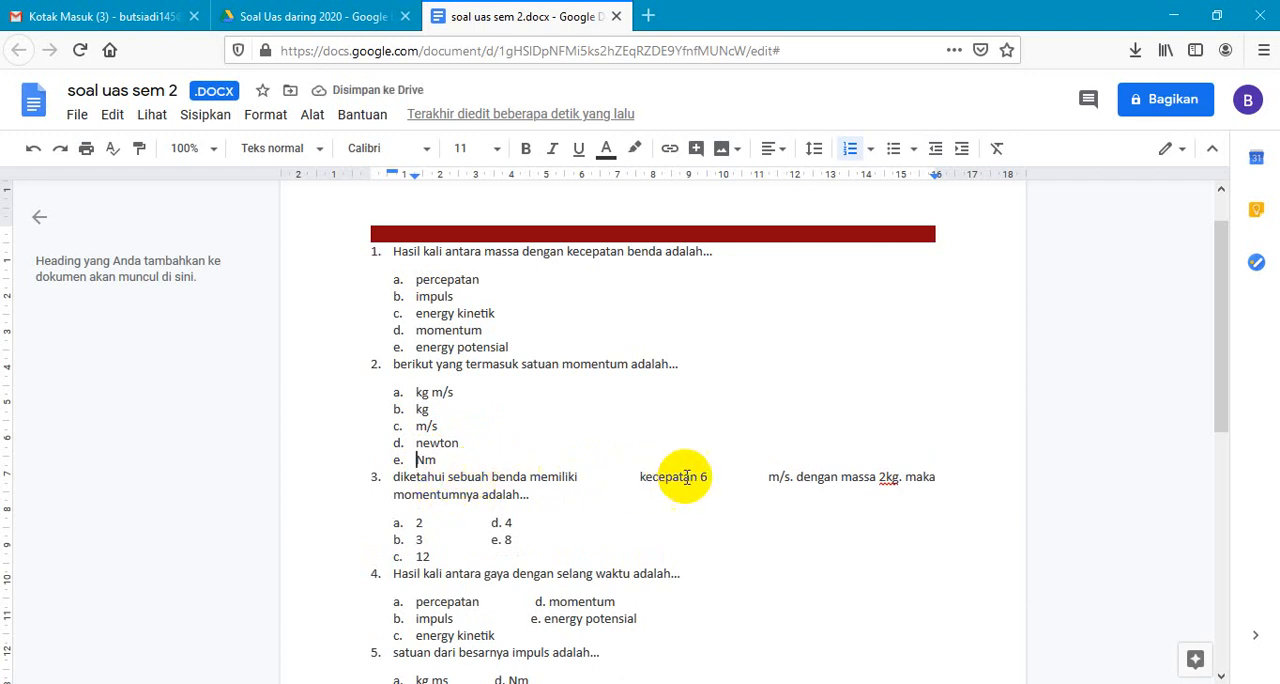
pyautogui.click(636, 482)
pyautogui.press('BackSpace')
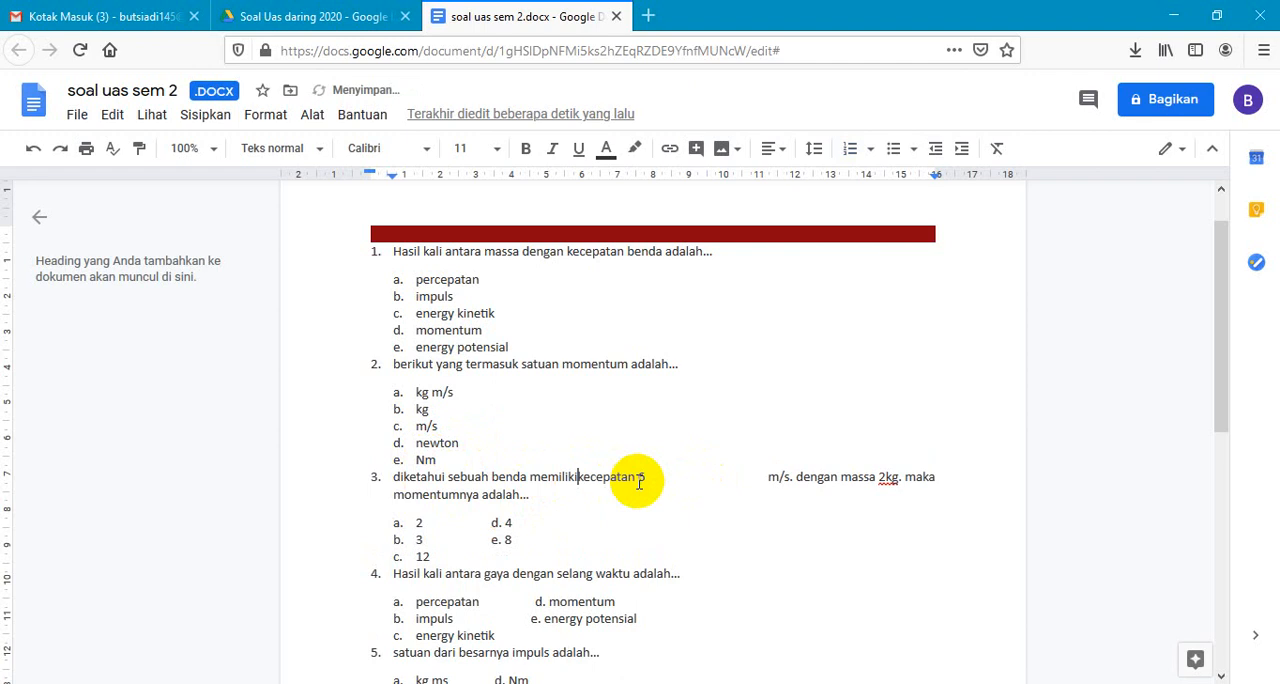
pyautogui.hotkey('ctrl', 'z')
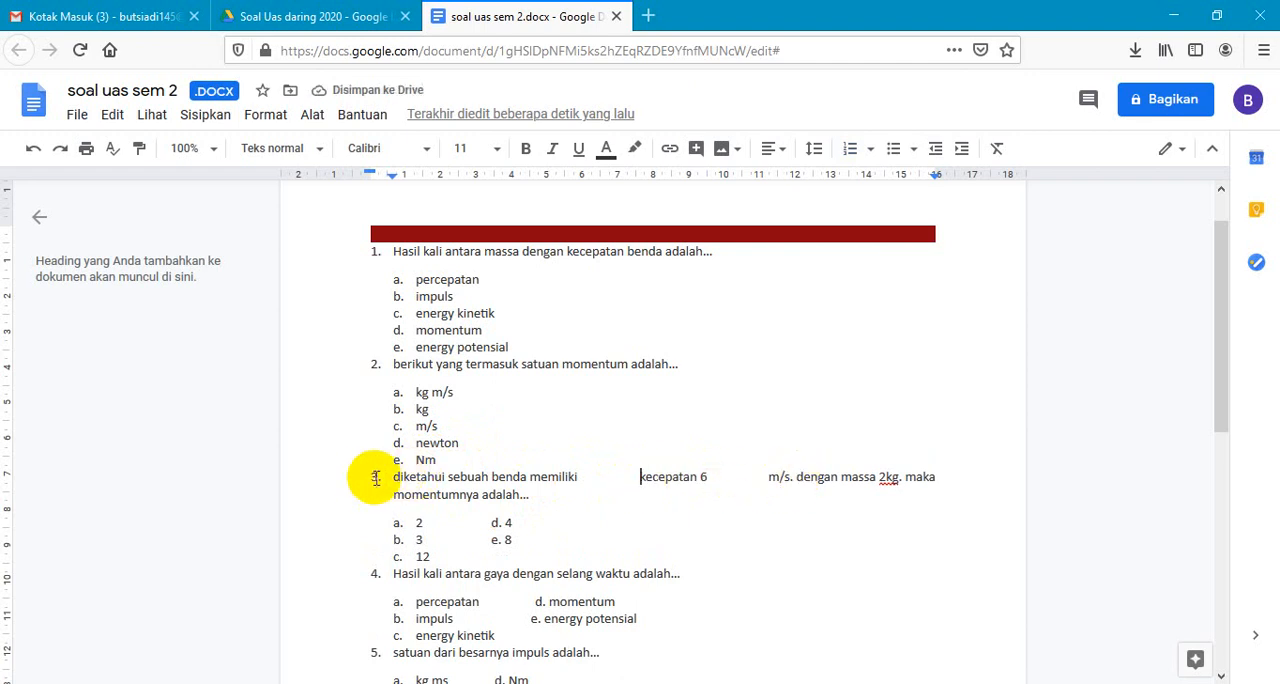
# - Delete questions 3 to 5 together with their answer options
pyautogui.moveTo(357, 476); pyautogui.dragTo(528, 594)
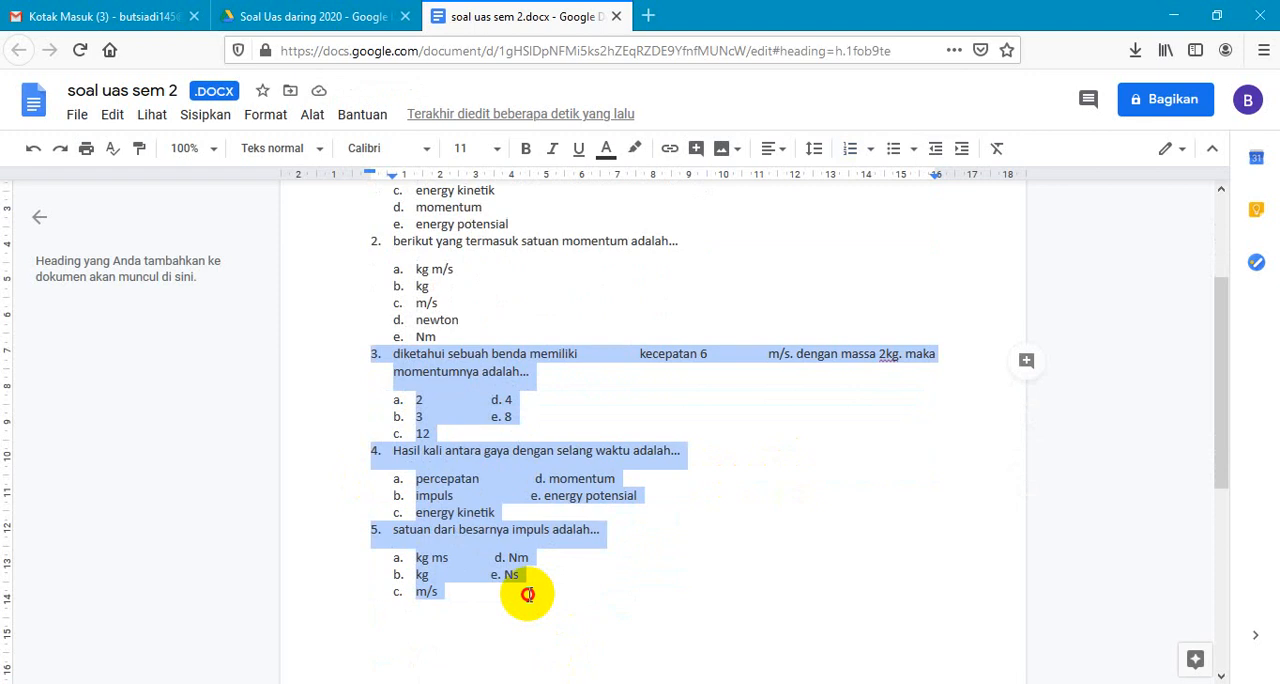
pyautogui.press('BackSpace')
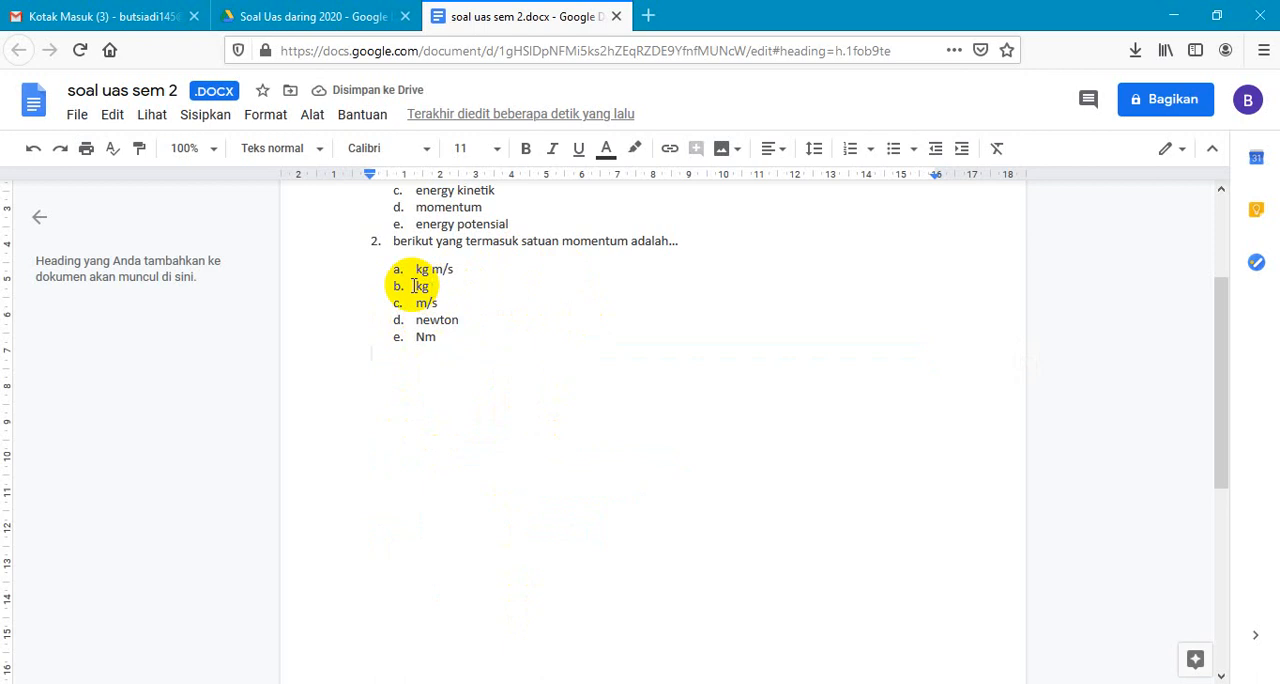
pyautogui.click(389, 258)
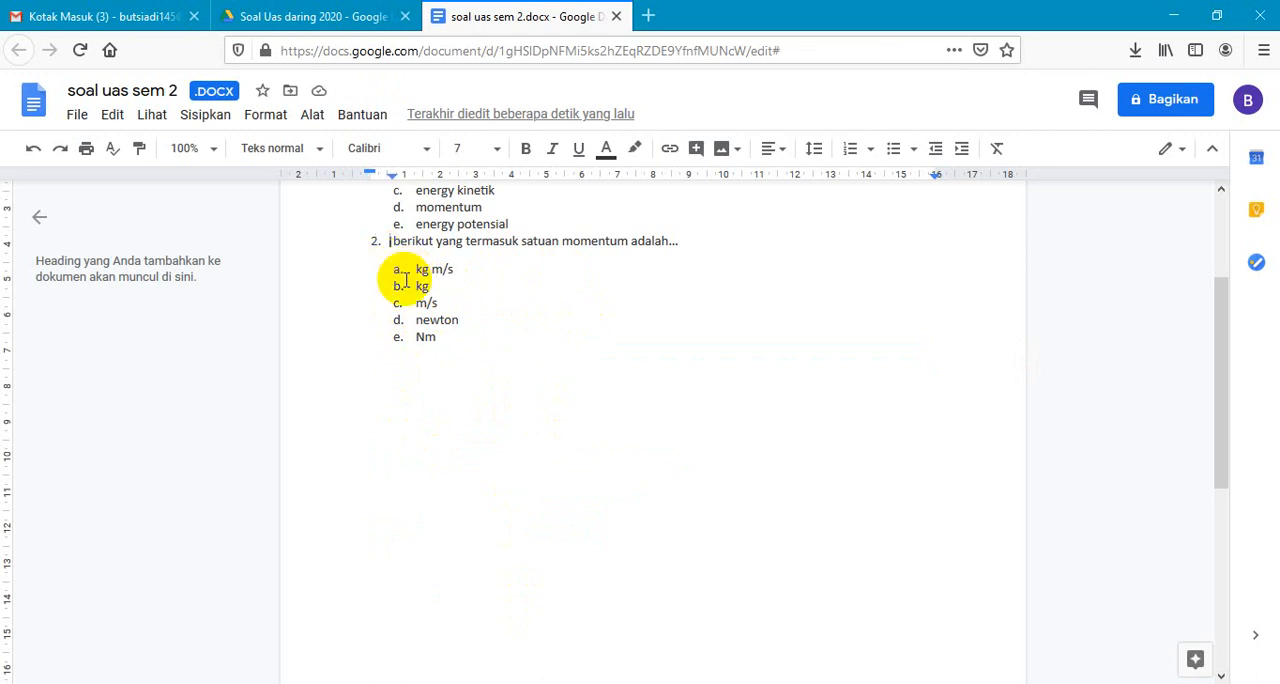
pyautogui.click(380, 272)
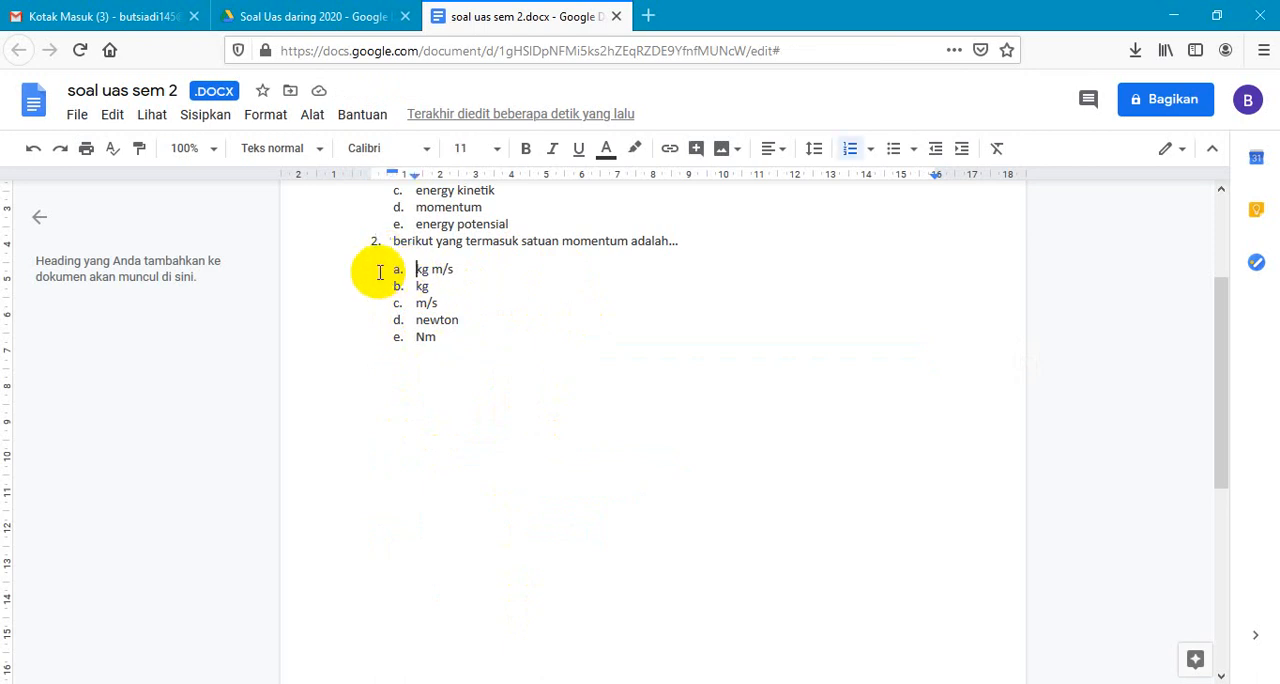
pyautogui.press('BackSpace')
pyautogui.press('BackSpace')
pyautogui.press('BackSpace')
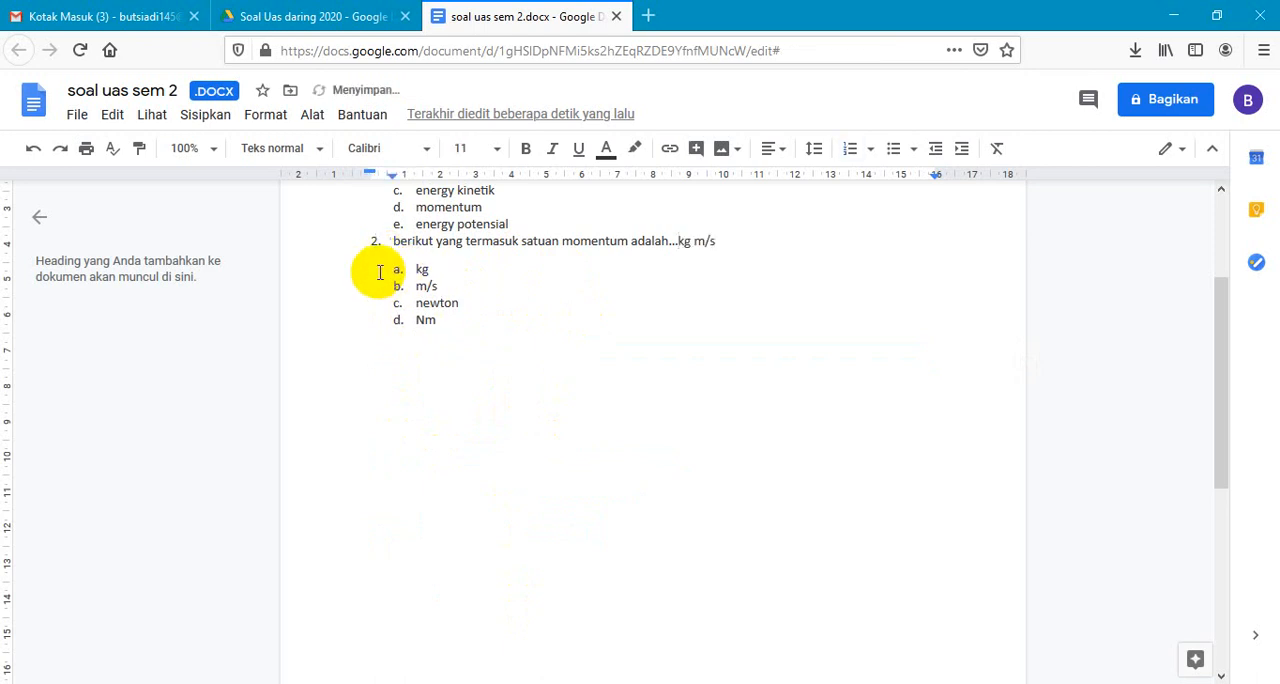
pyautogui.press('Return')
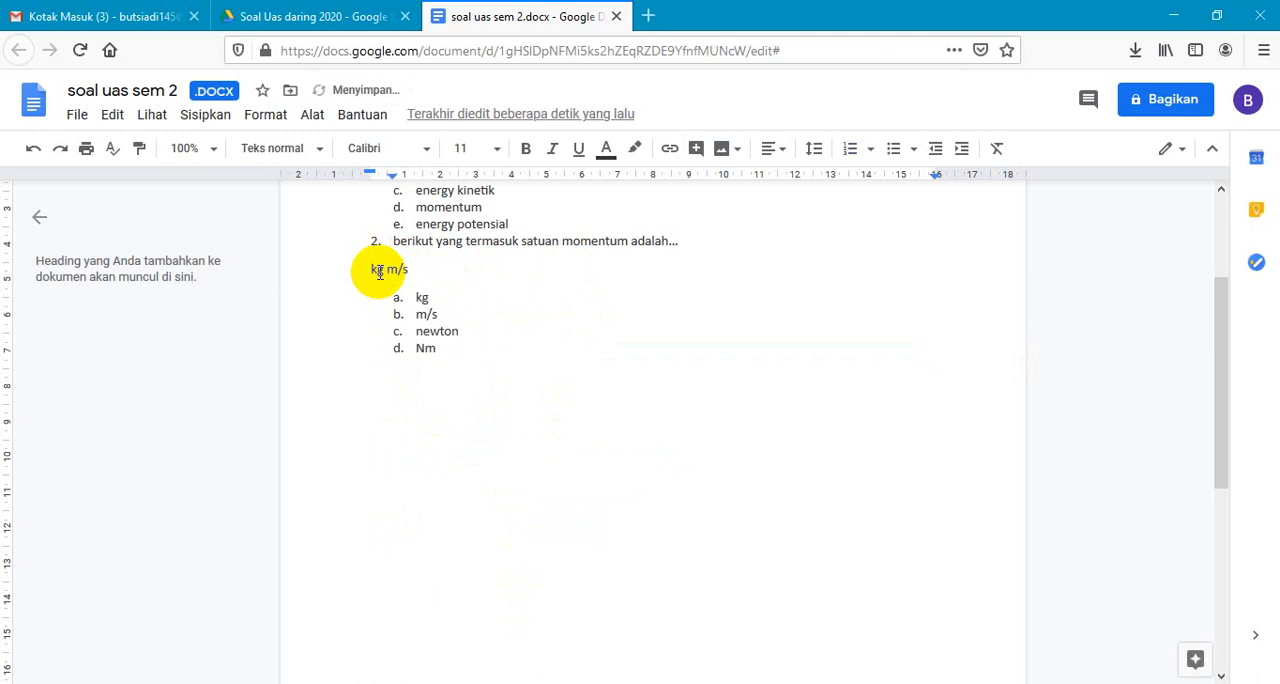
pyautogui.press('BackSpace')
pyautogui.press('Return')
pyautogui.press('Tab')
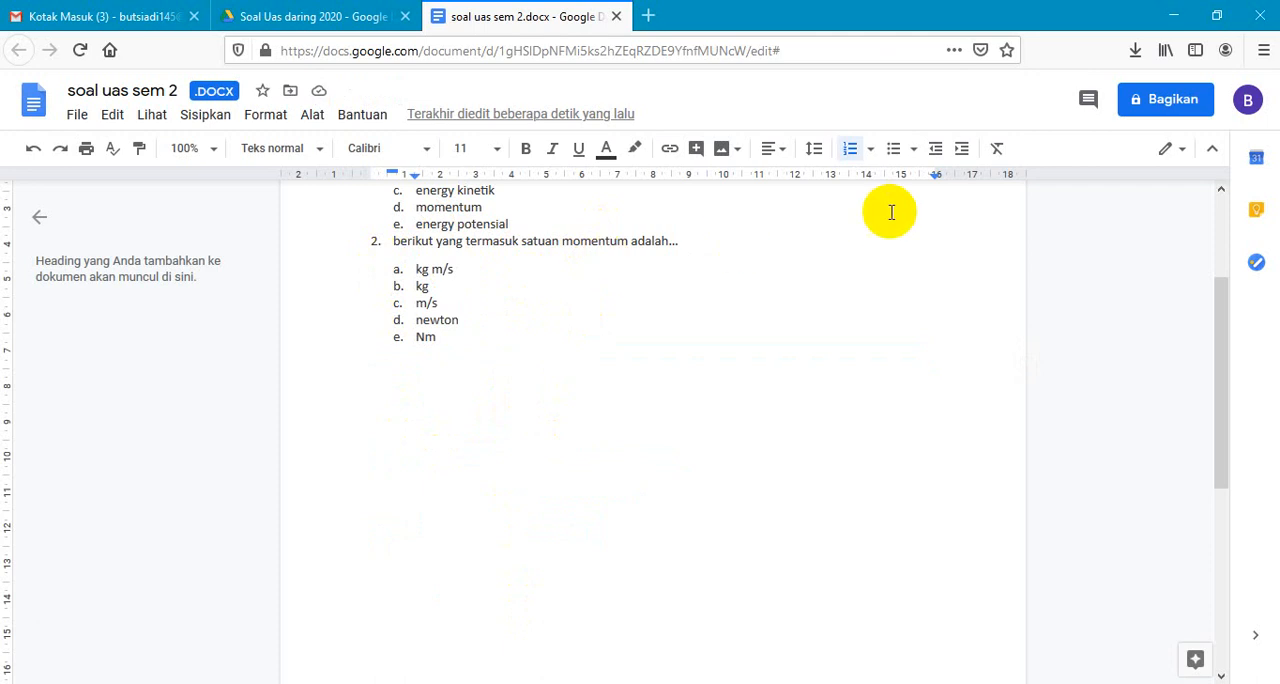
# - Save the Word file as a Google Docs document, then close both documents and the file preview to return to the Drive folder
pyautogui.click(76, 116)
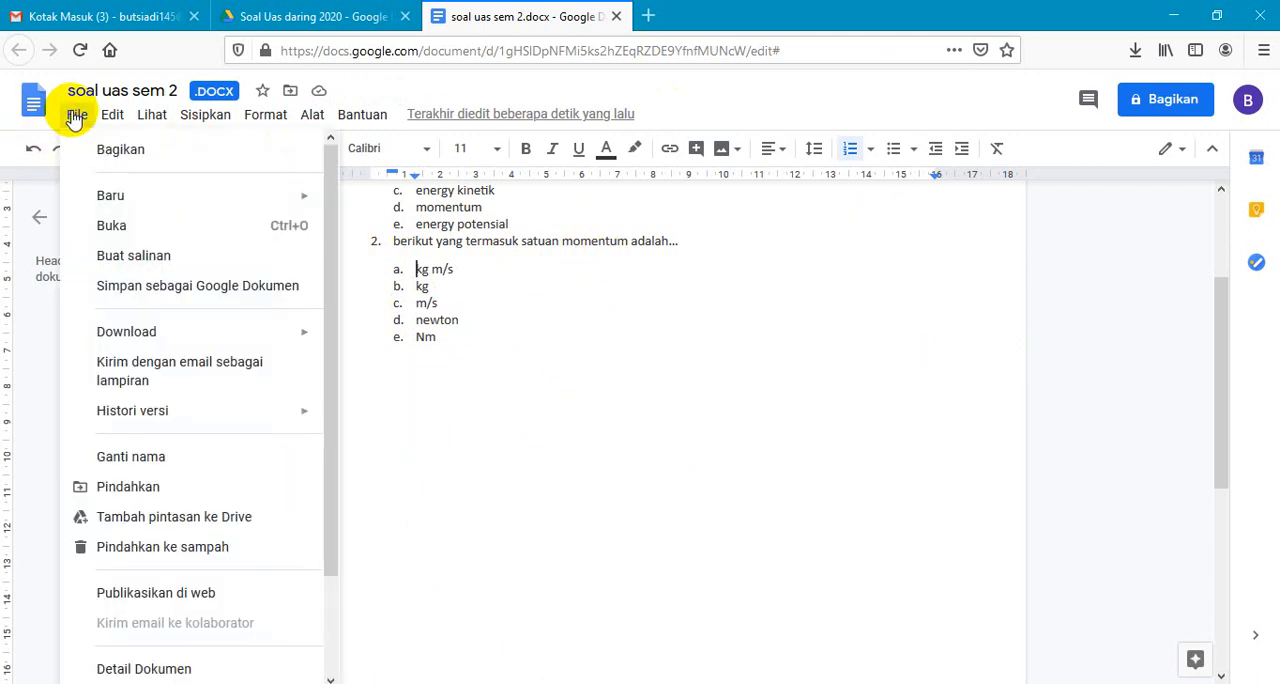
pyautogui.click(178, 287)
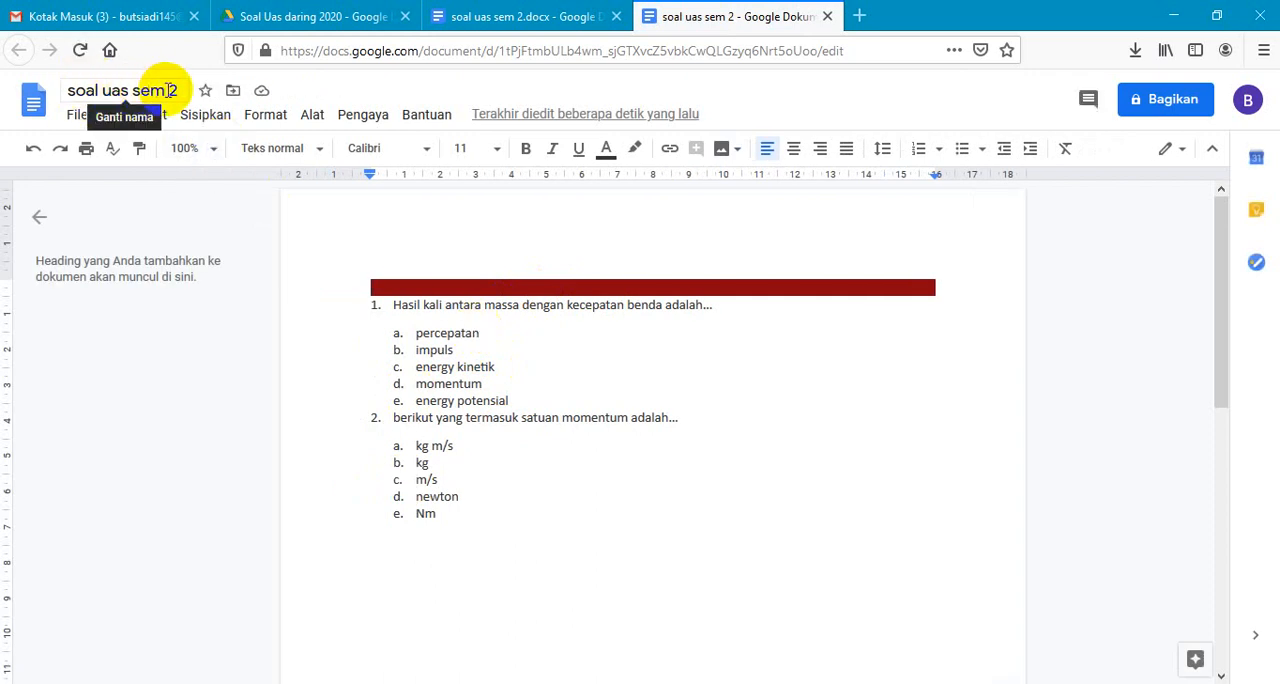
pyautogui.click(829, 18)
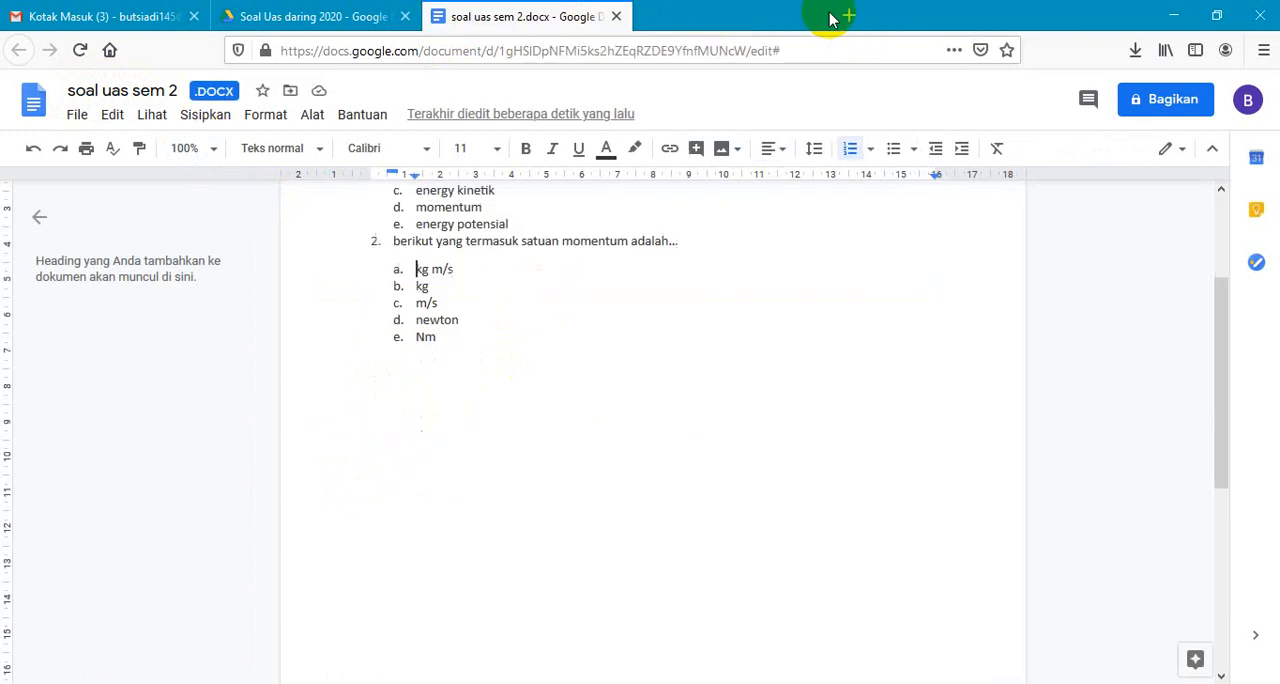
pyautogui.click(616, 18)
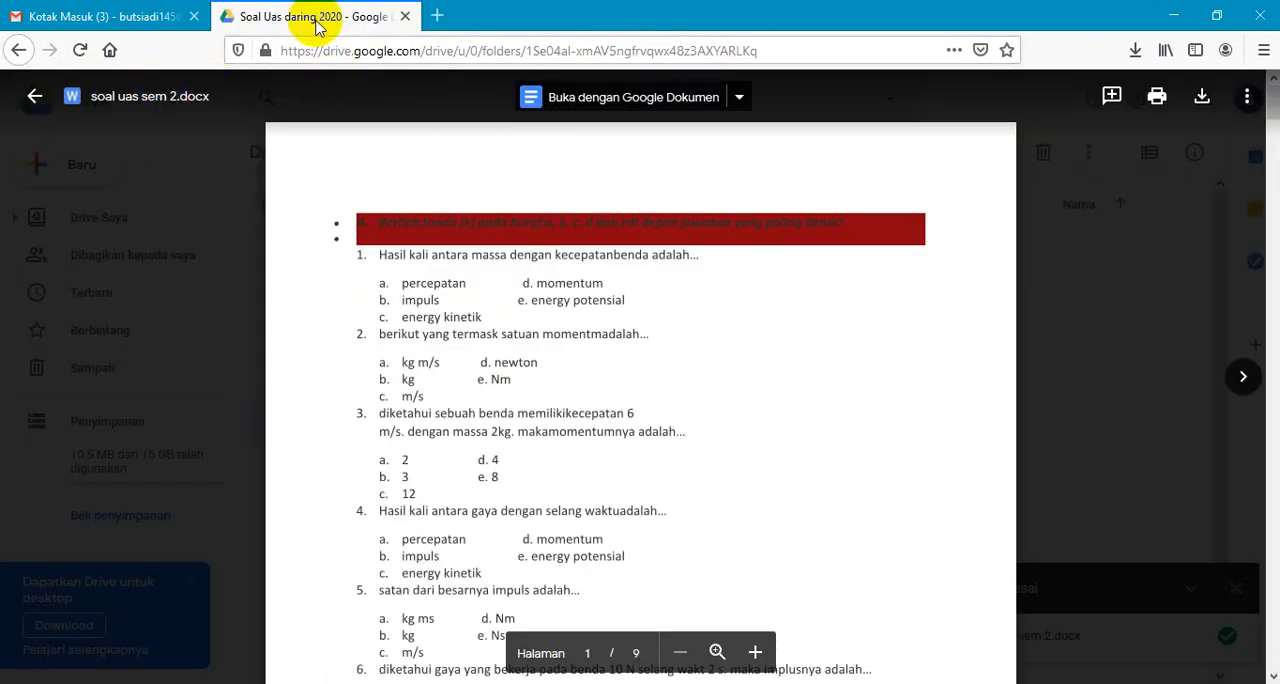
pyautogui.click(34, 98)
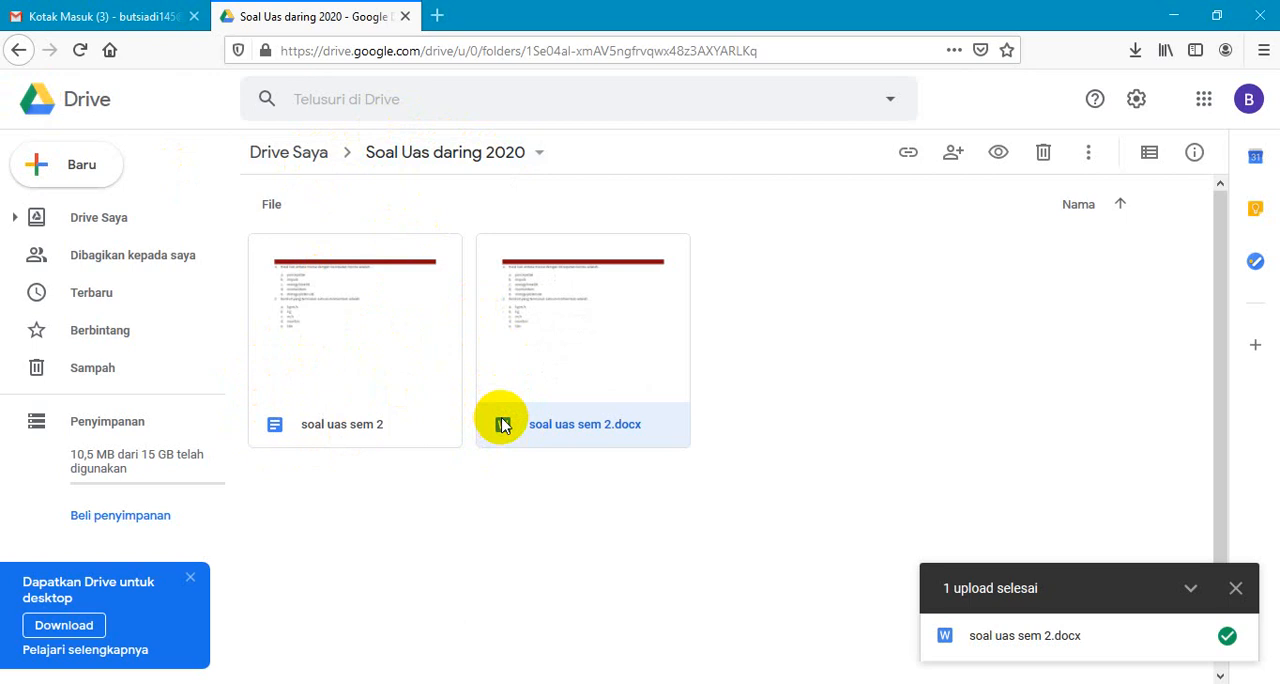
# - Create a new Google Form in the "Soal Uas daring 2020" Drive folder
pyautogui.rightClick(817, 293)
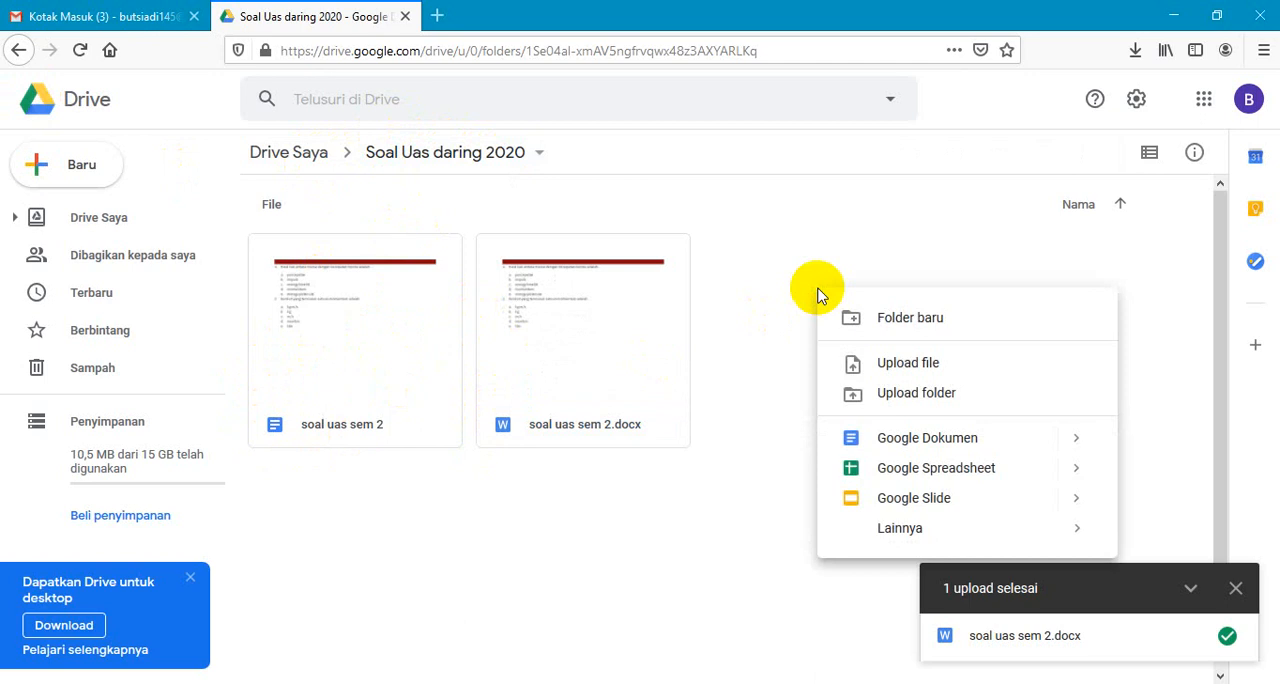
pyautogui.moveTo(906, 528)
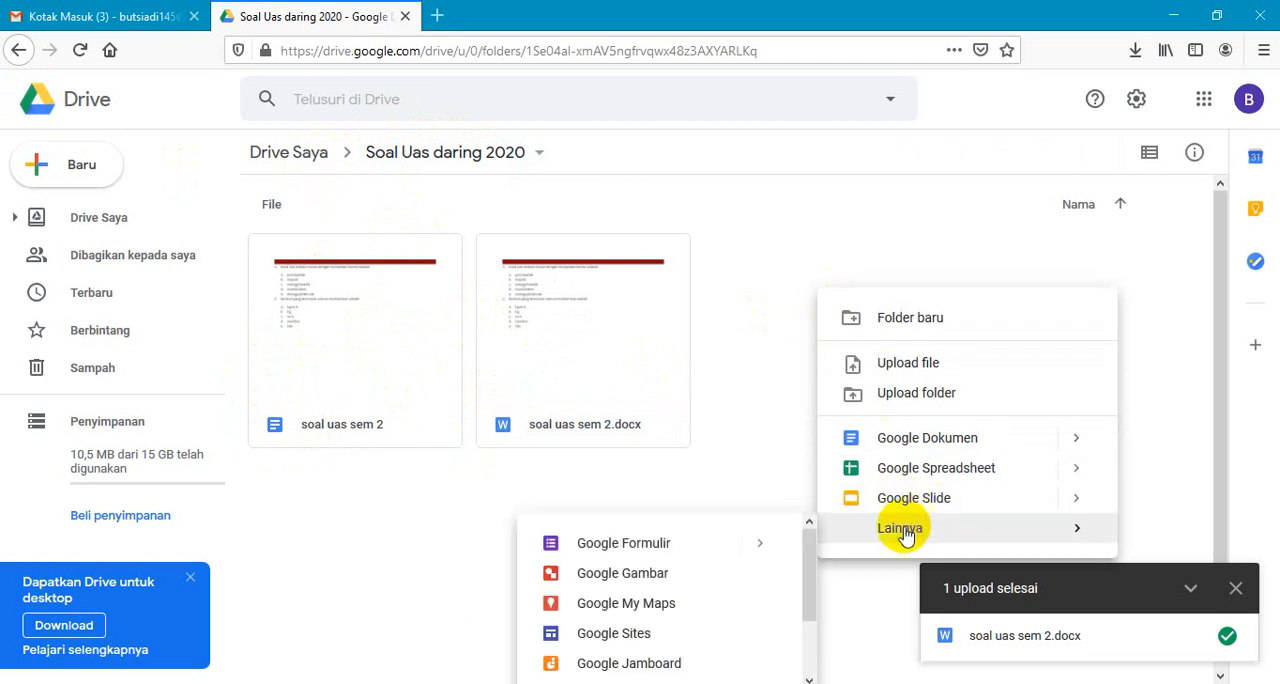
pyautogui.moveTo(660, 548)
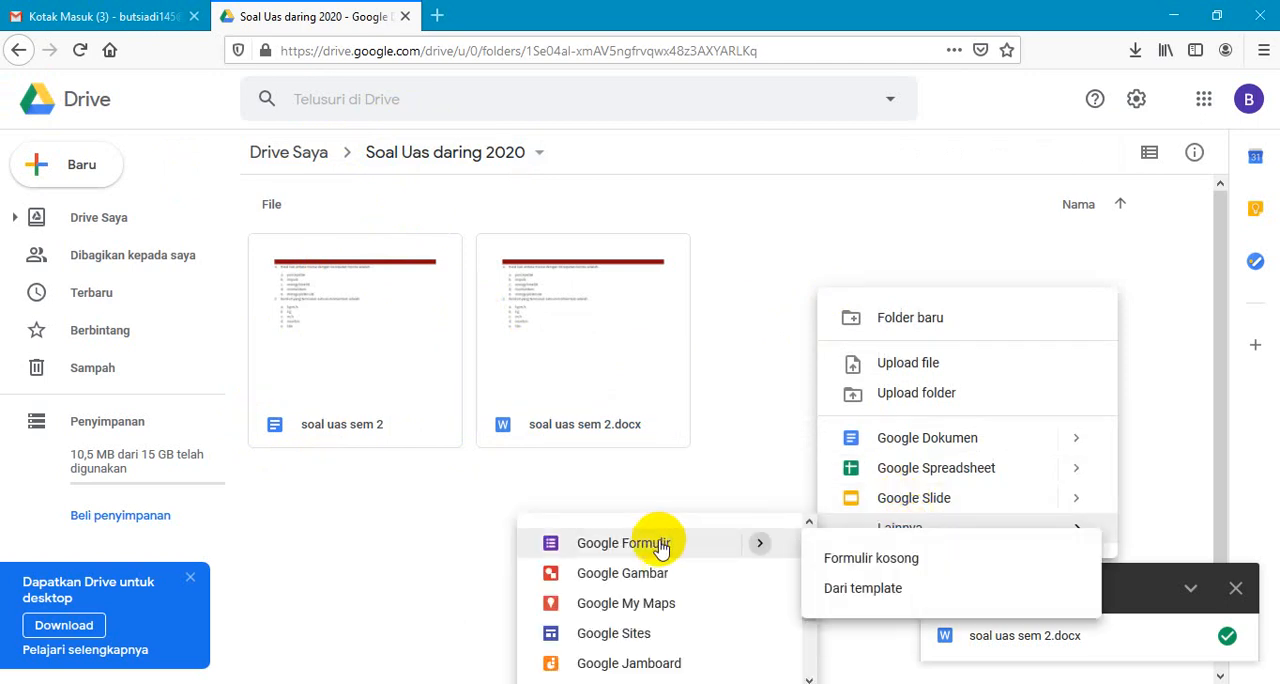
pyautogui.click(660, 545)
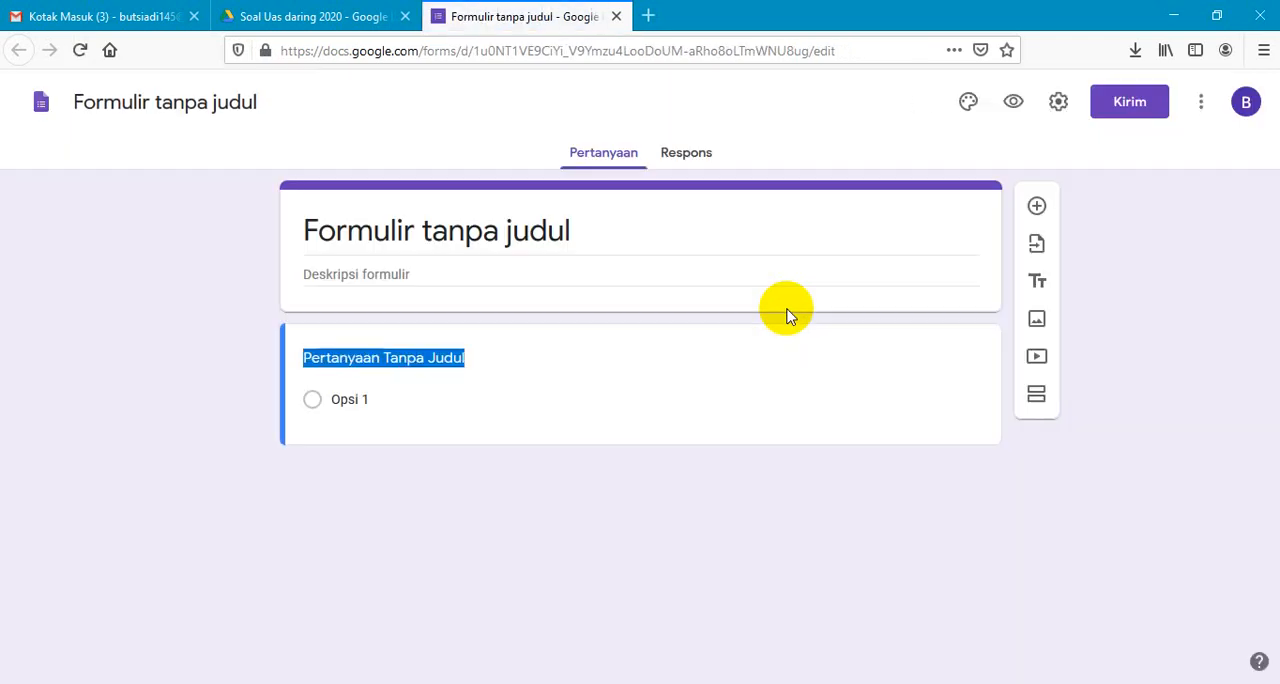
# - Replace the untitled form's heading with "Soal UAS Fisika T.P 2020"
pyautogui.click(500, 230)
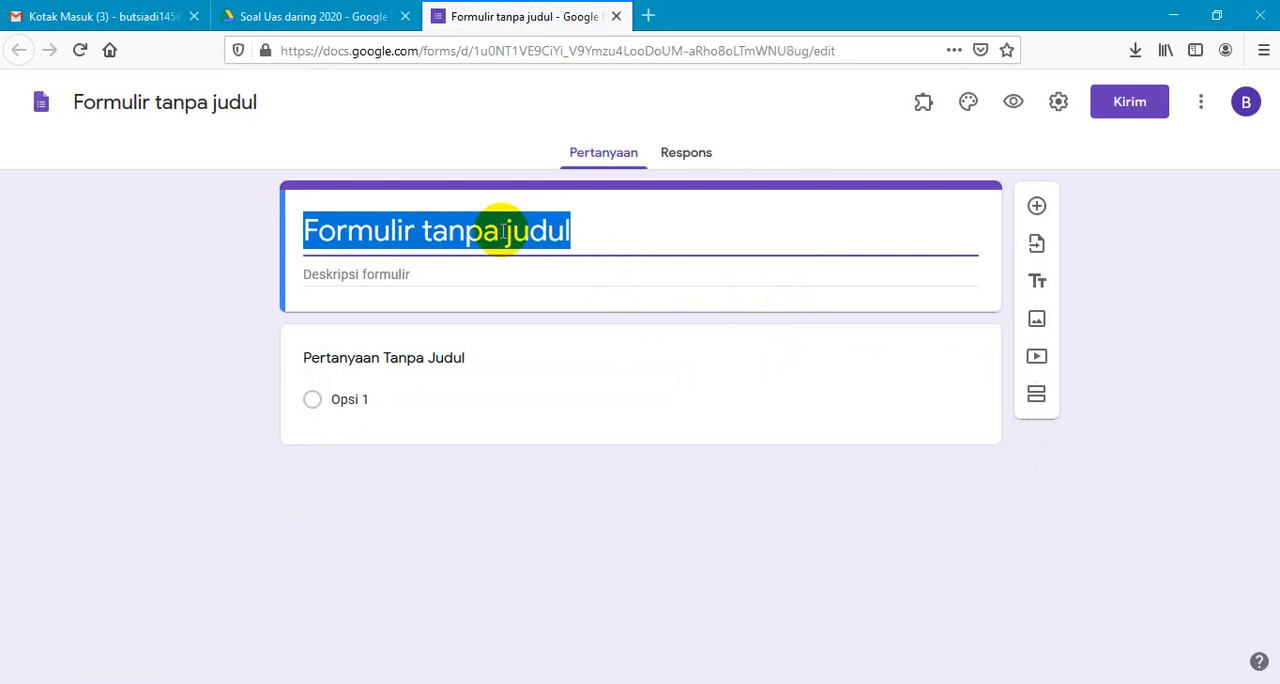
pyautogui.write('Soal U')
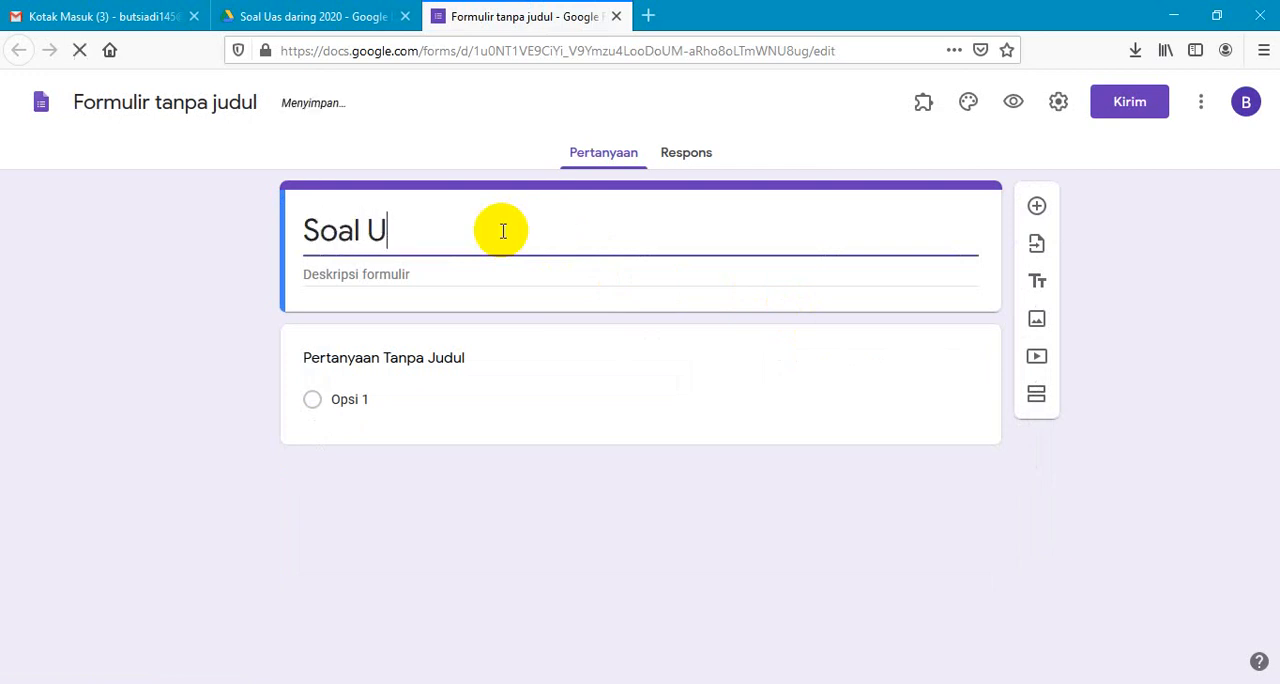
pyautogui.write('As')
pyautogui.press('BackSpace')
pyautogui.press('BackSpace')
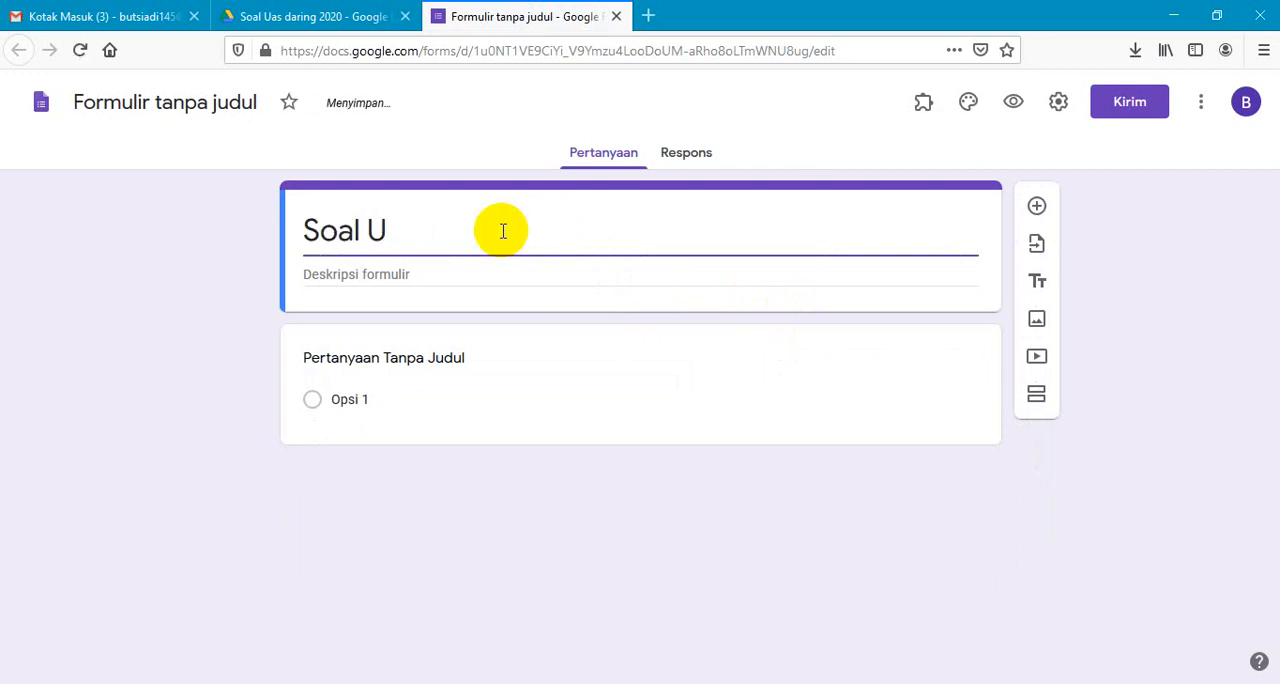
pyautogui.write('AS')
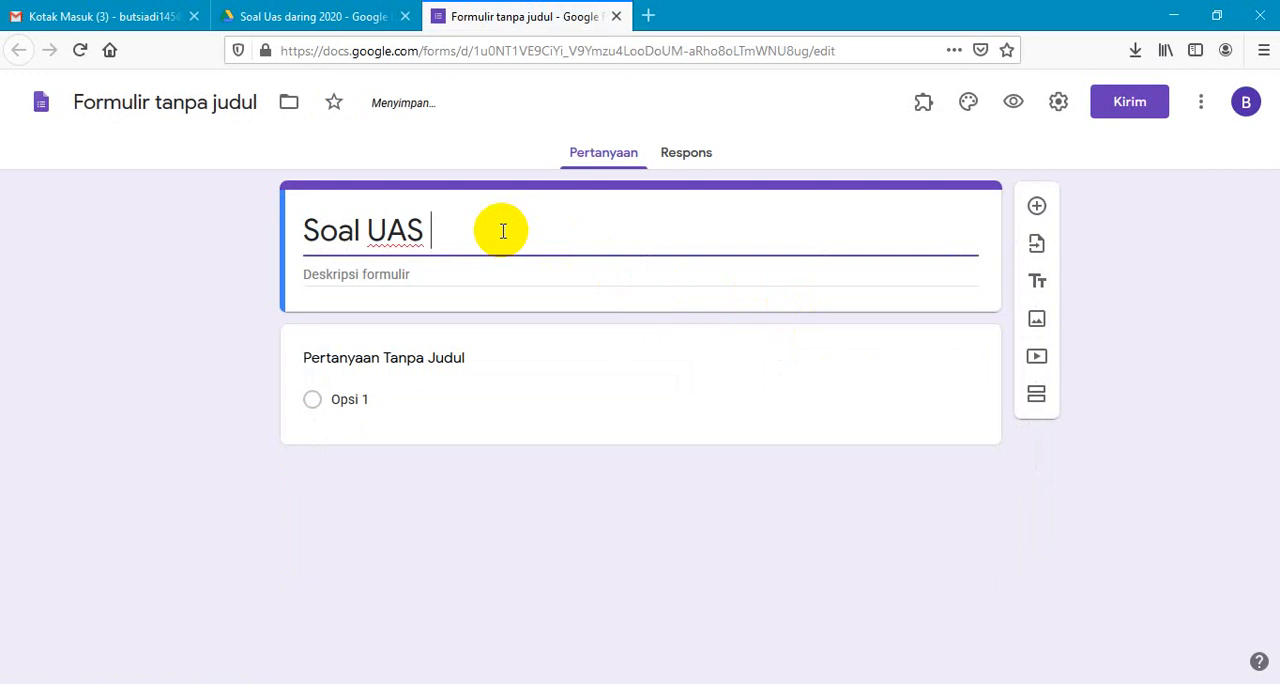
pyautogui.write(' Fisika')
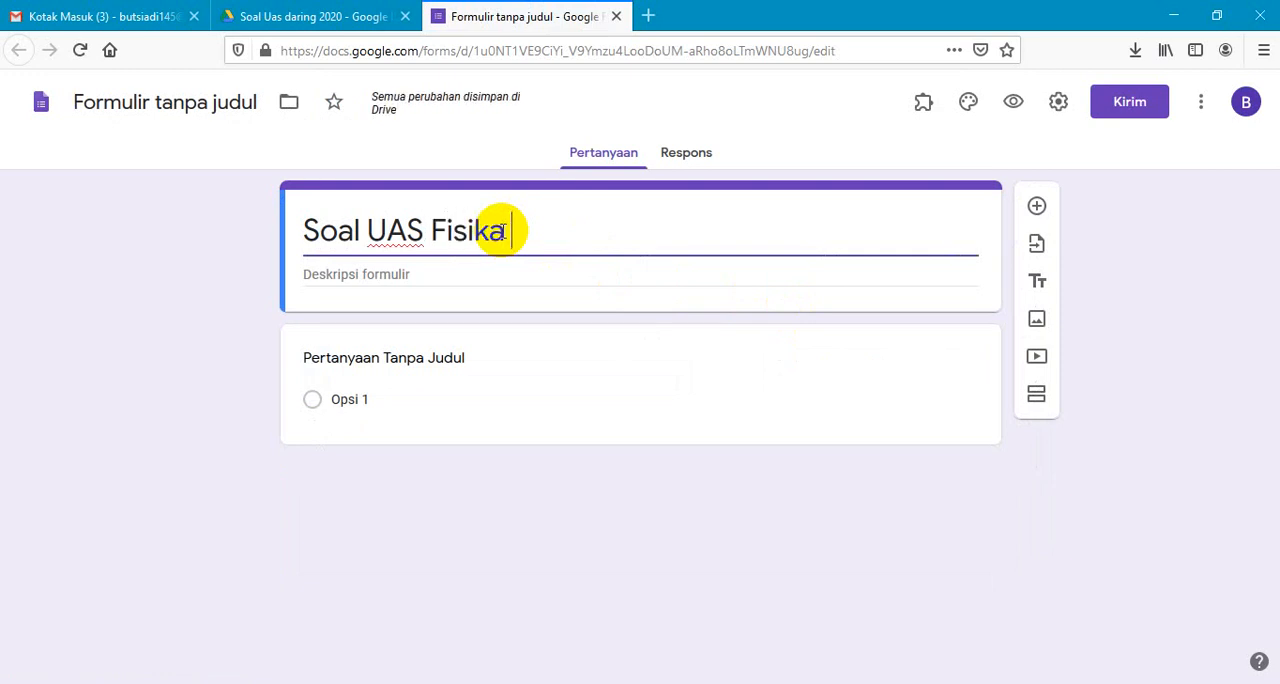
pyautogui.write(' T.P')
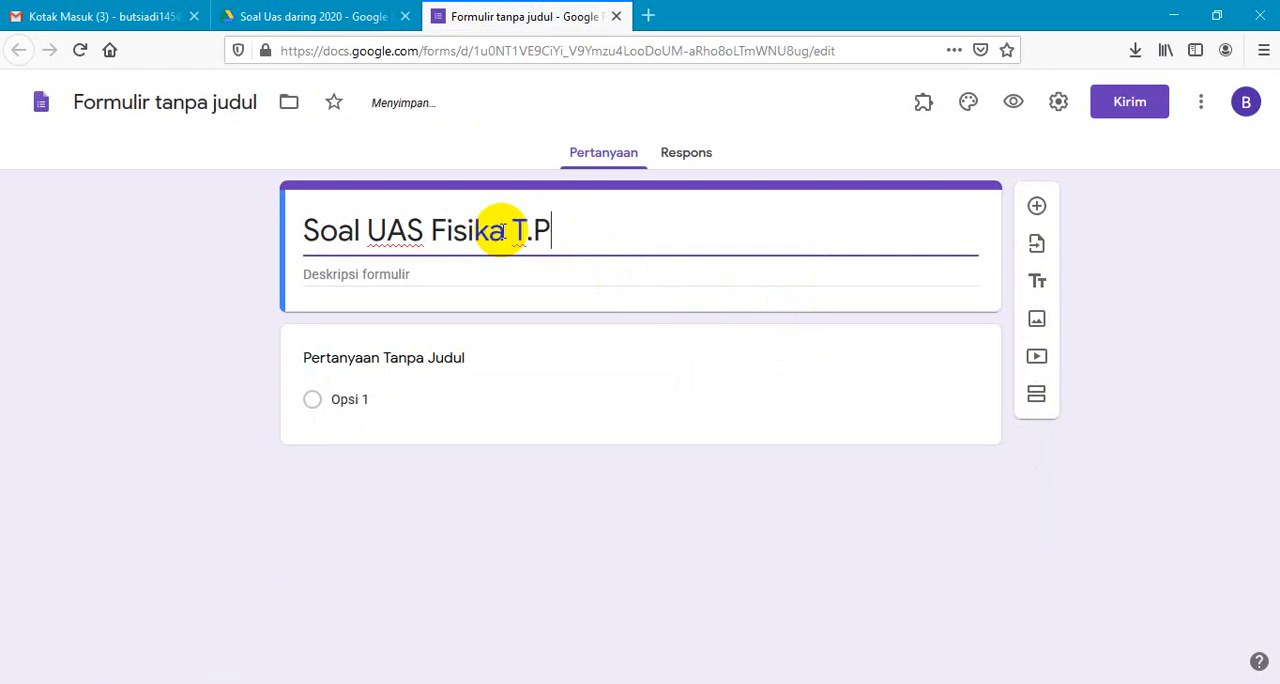
pyautogui.write(' 2020')
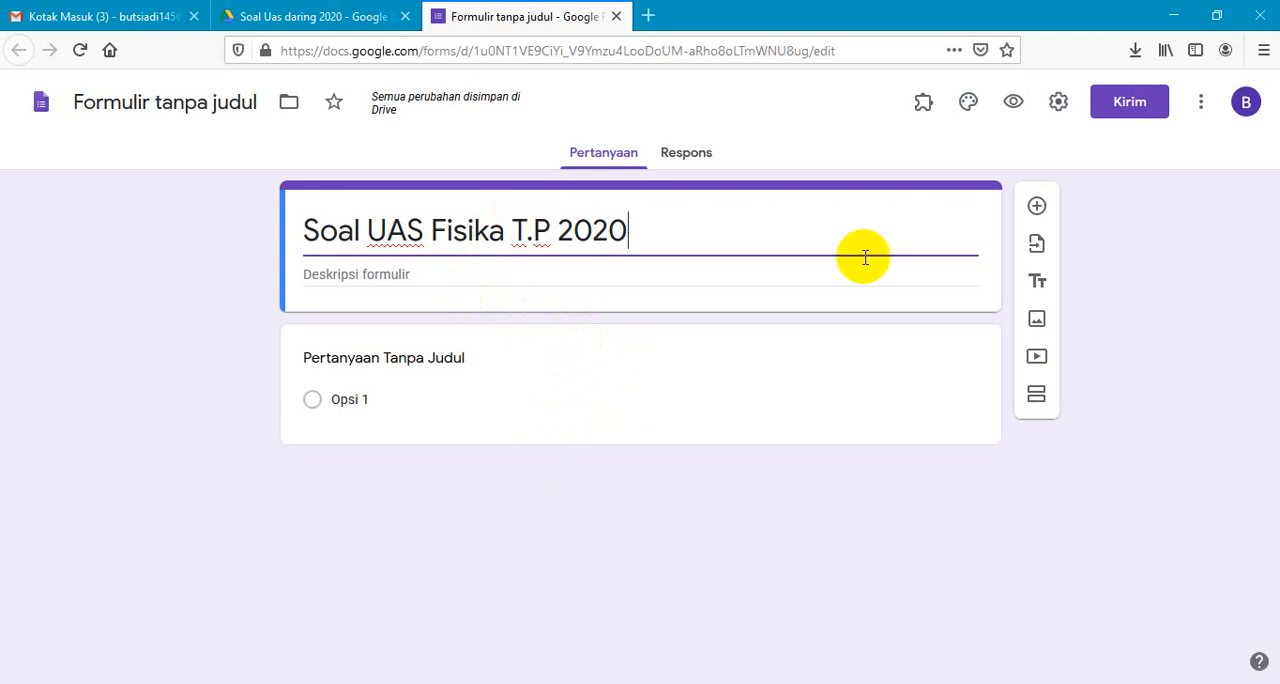
# - Search the G Suite Marketplace add-ons for Form Builder, check its entry, and close the marketplace
pyautogui.click(1203, 107)
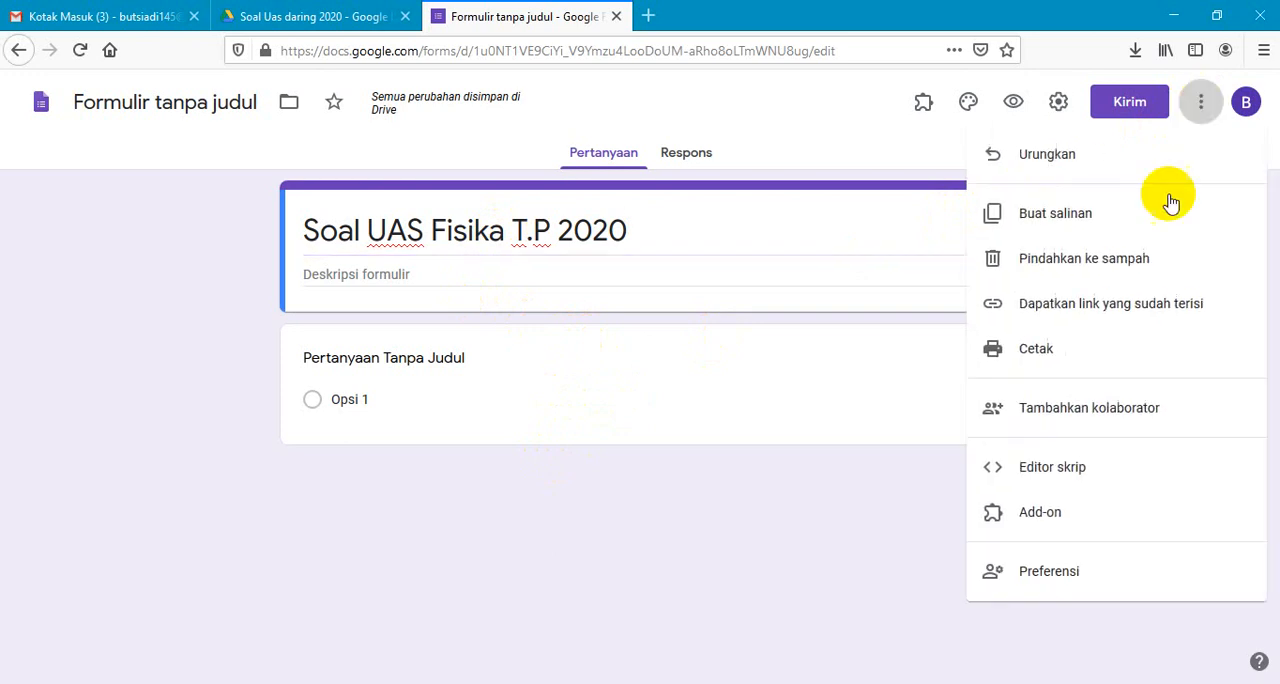
pyautogui.click(1040, 512)
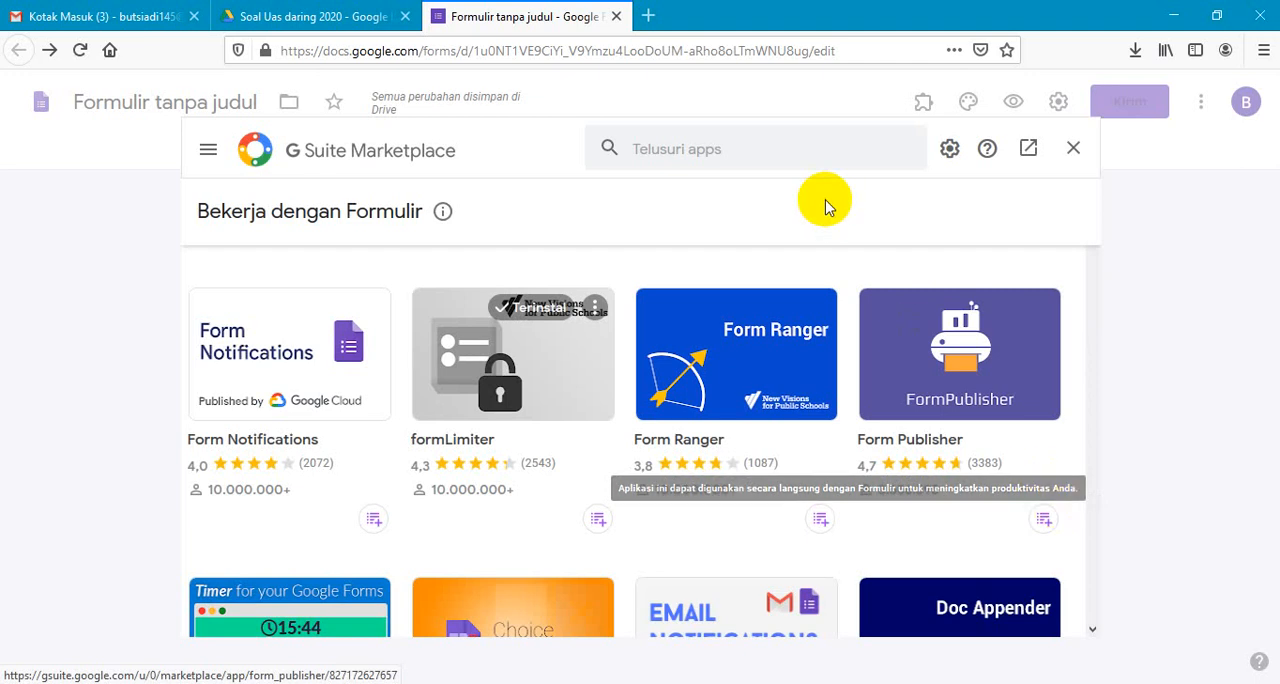
pyautogui.click(665, 150)
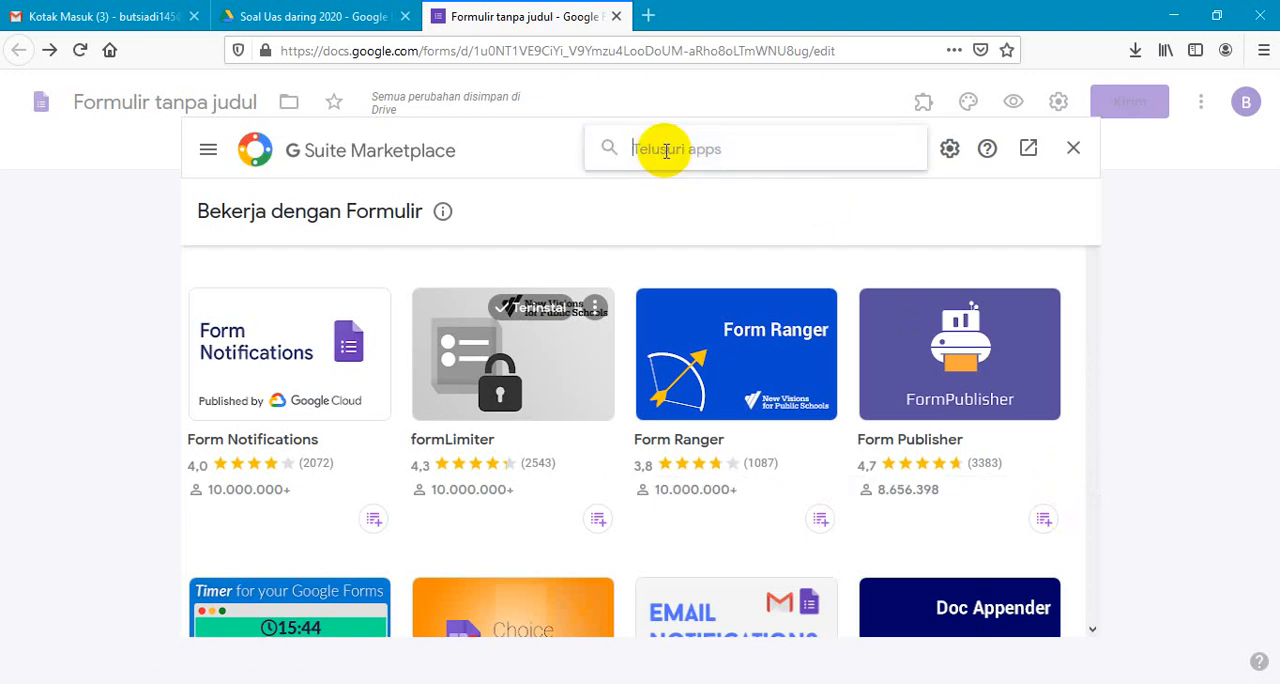
pyautogui.write('form')
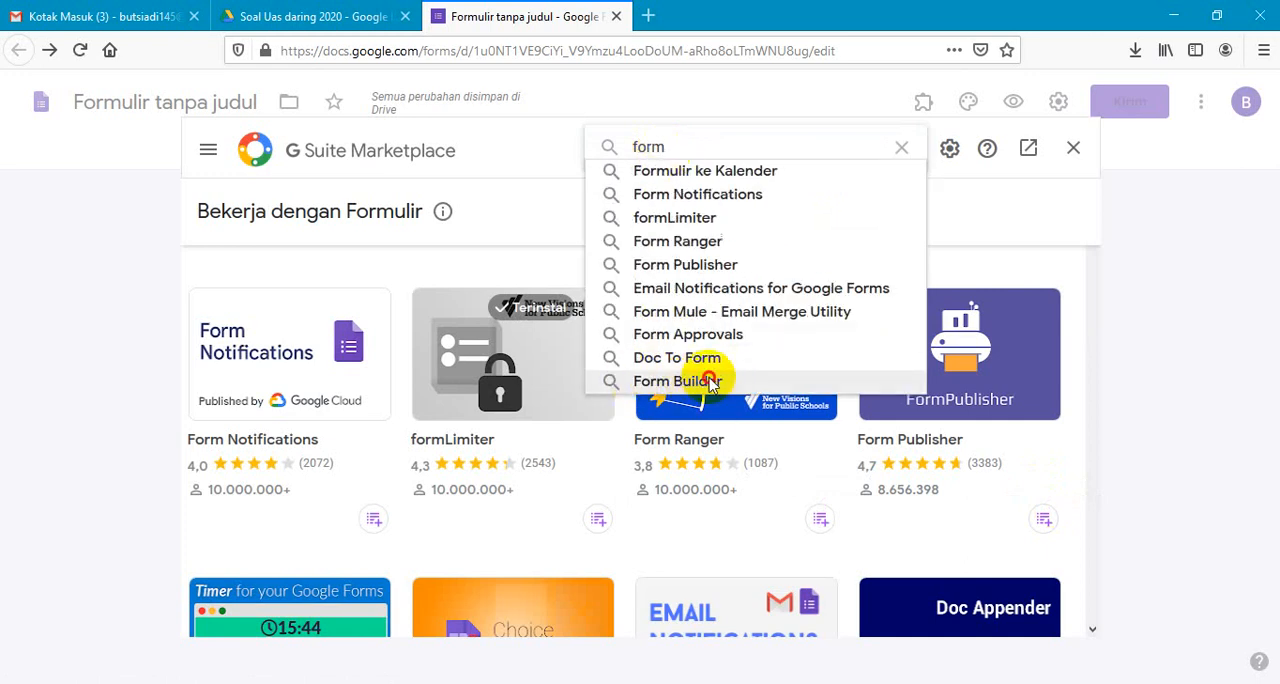
pyautogui.click(676, 381)
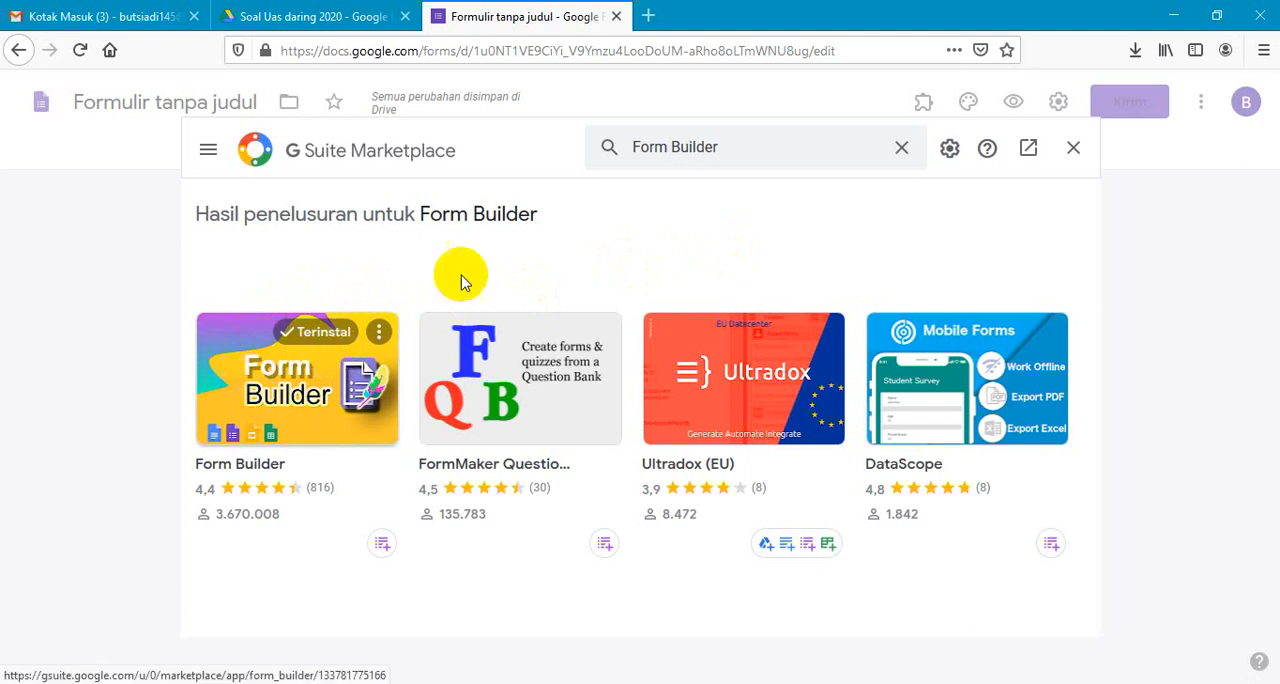
pyautogui.click(1076, 149)
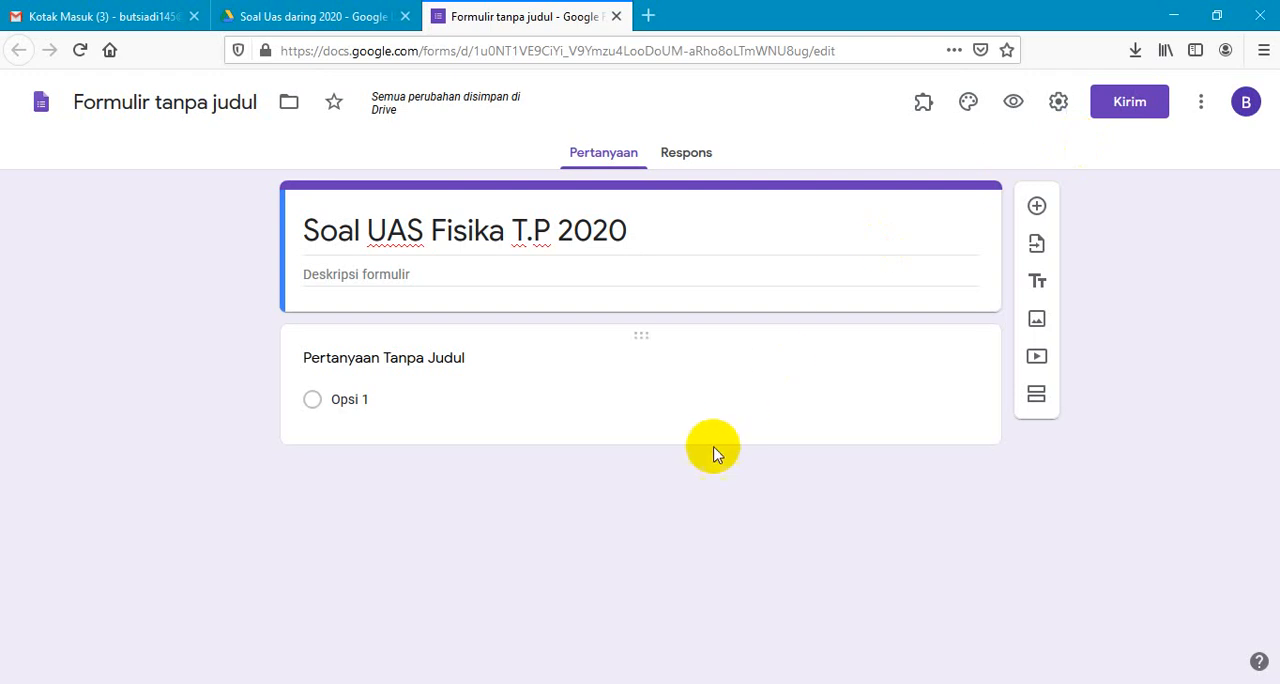
# - Try to launch the Form Builder add-on from the form
pyautogui.click(925, 106)
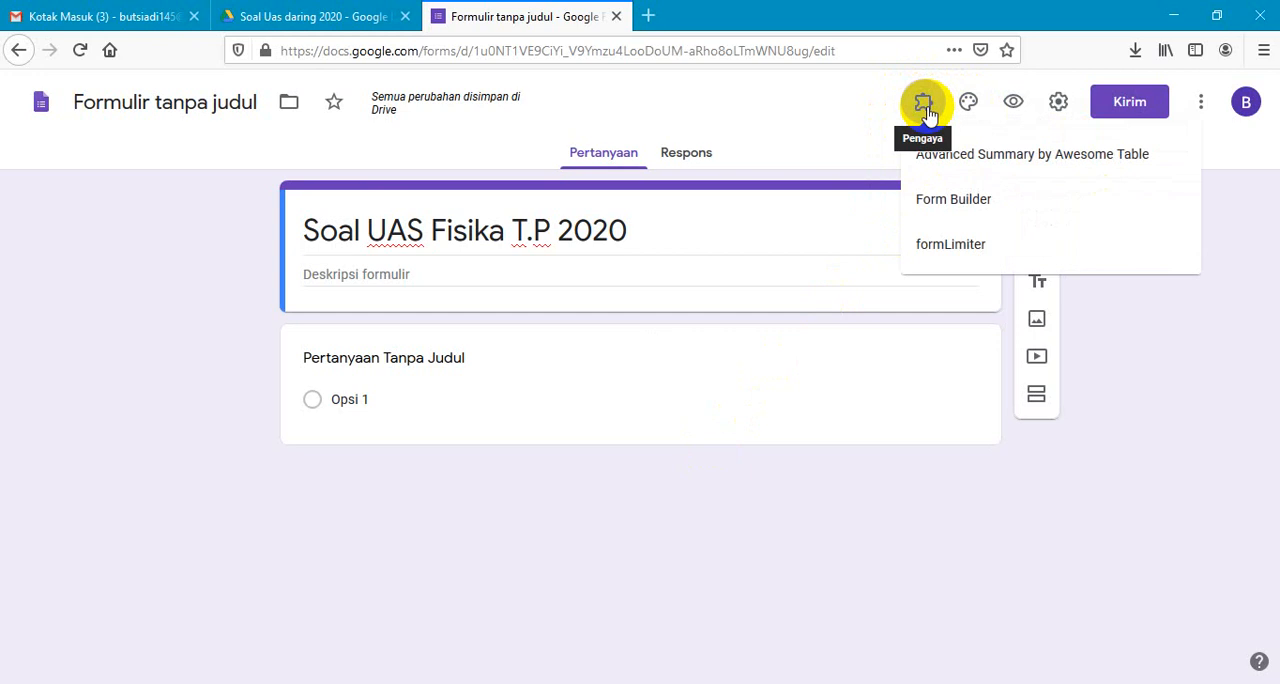
pyautogui.click(951, 201)
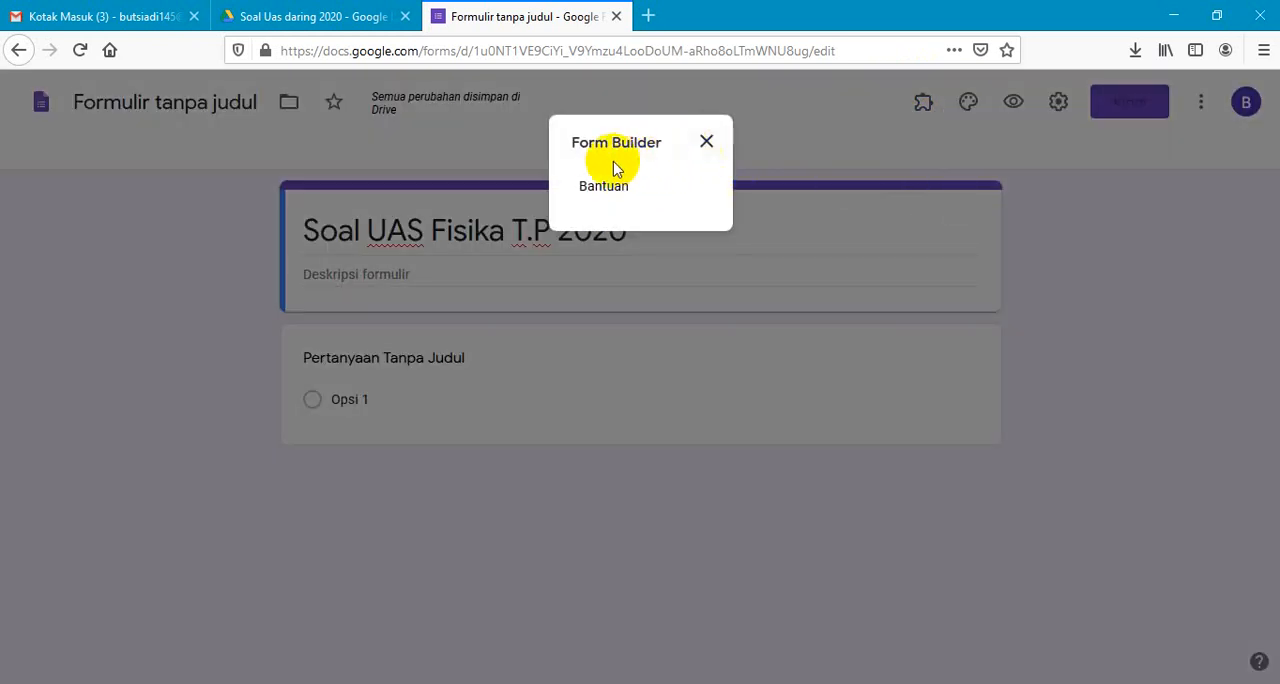
pyautogui.click(708, 148)
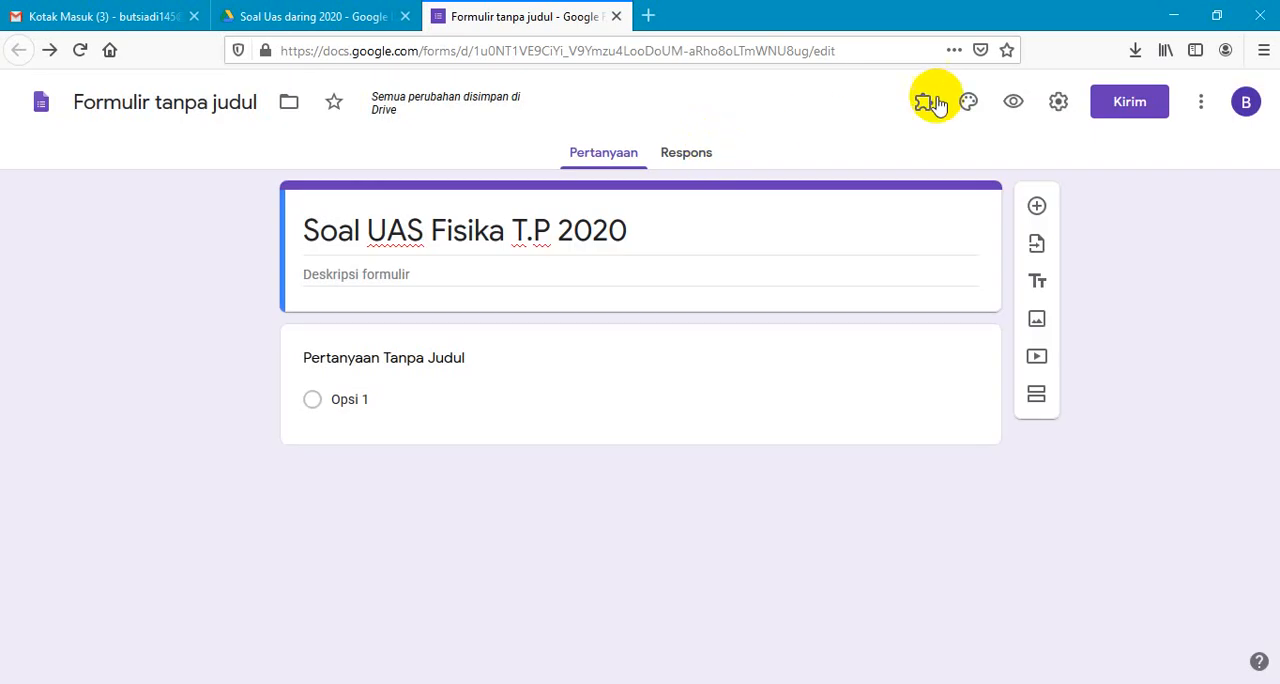
pyautogui.click(923, 103)
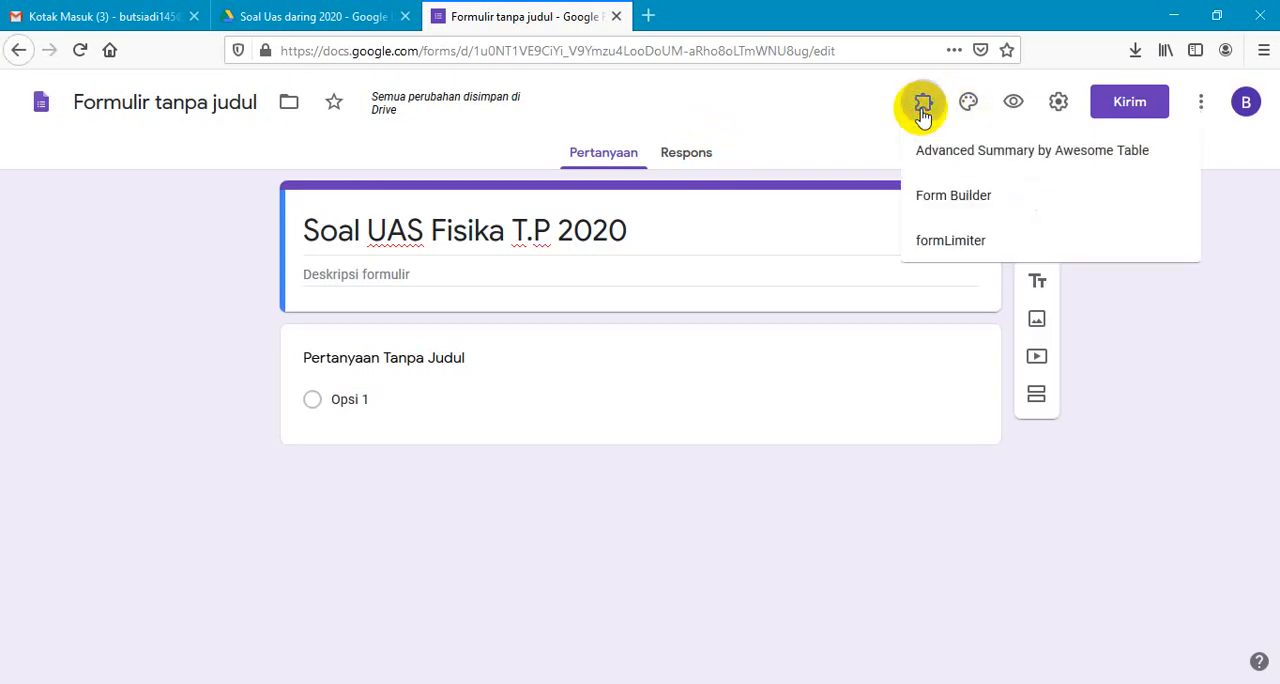
pyautogui.click(957, 210)
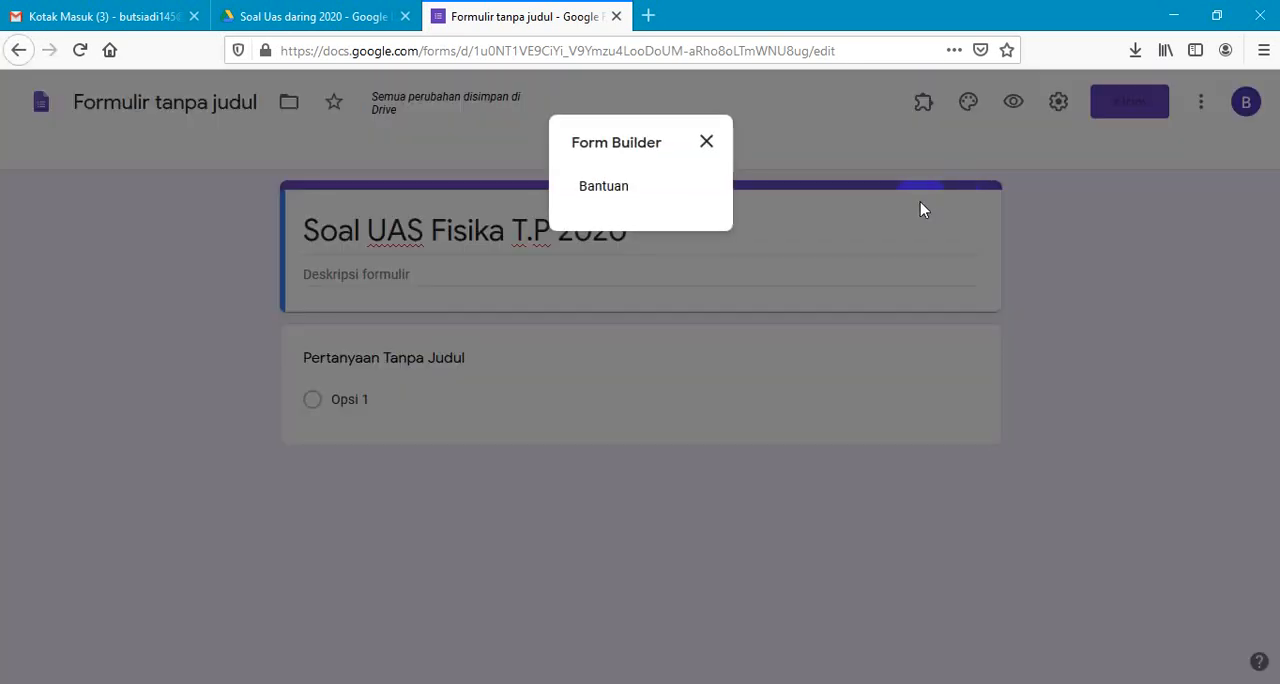
pyautogui.click(706, 144)
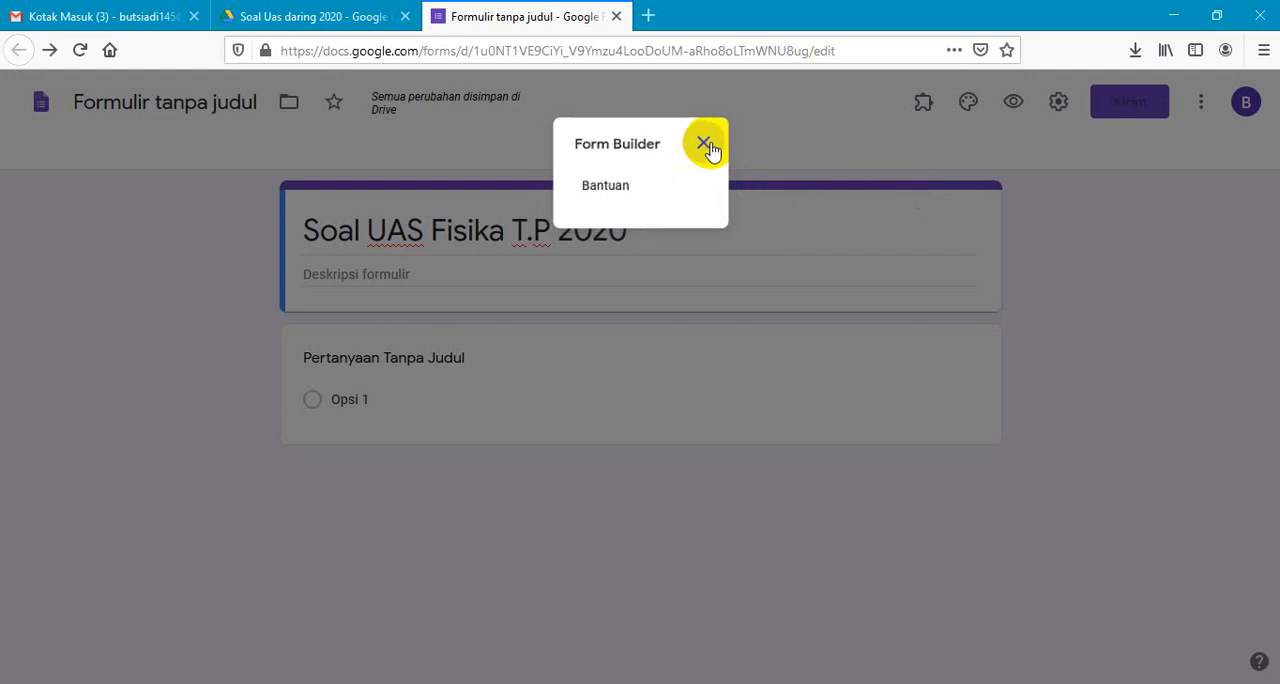
# - Reload the form page and start the Form Builder add-on
pyautogui.click(80, 57)
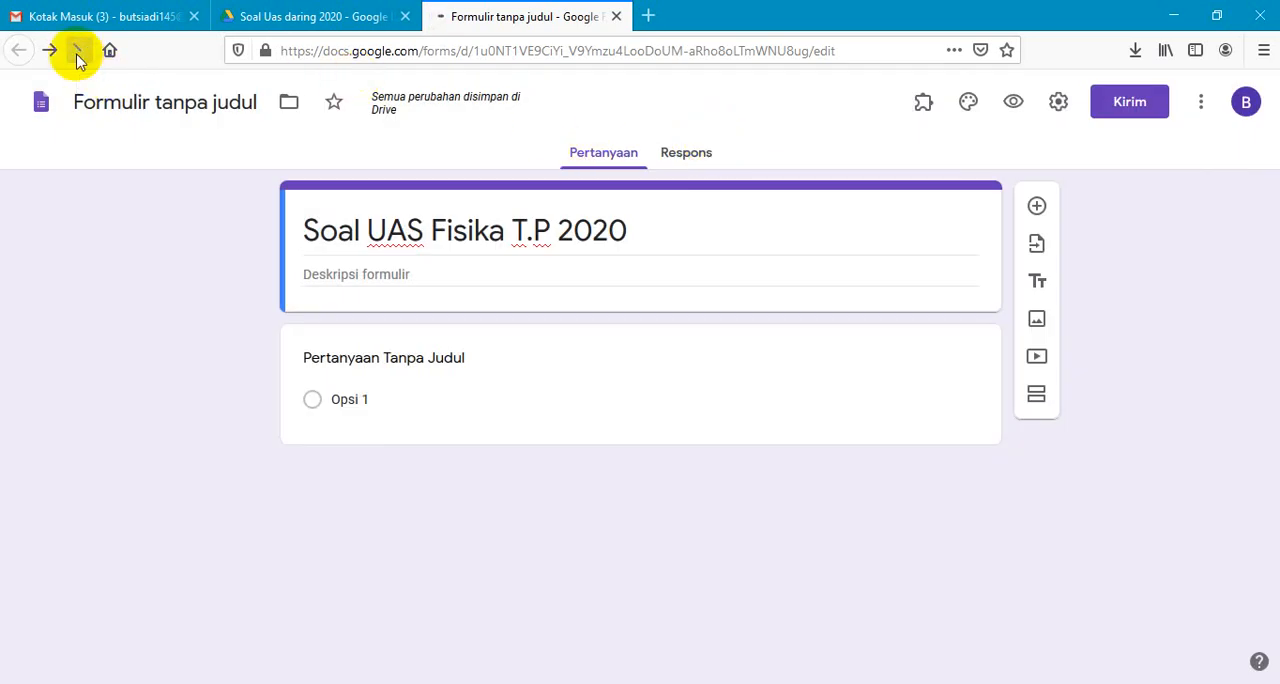
pyautogui.click(921, 108)
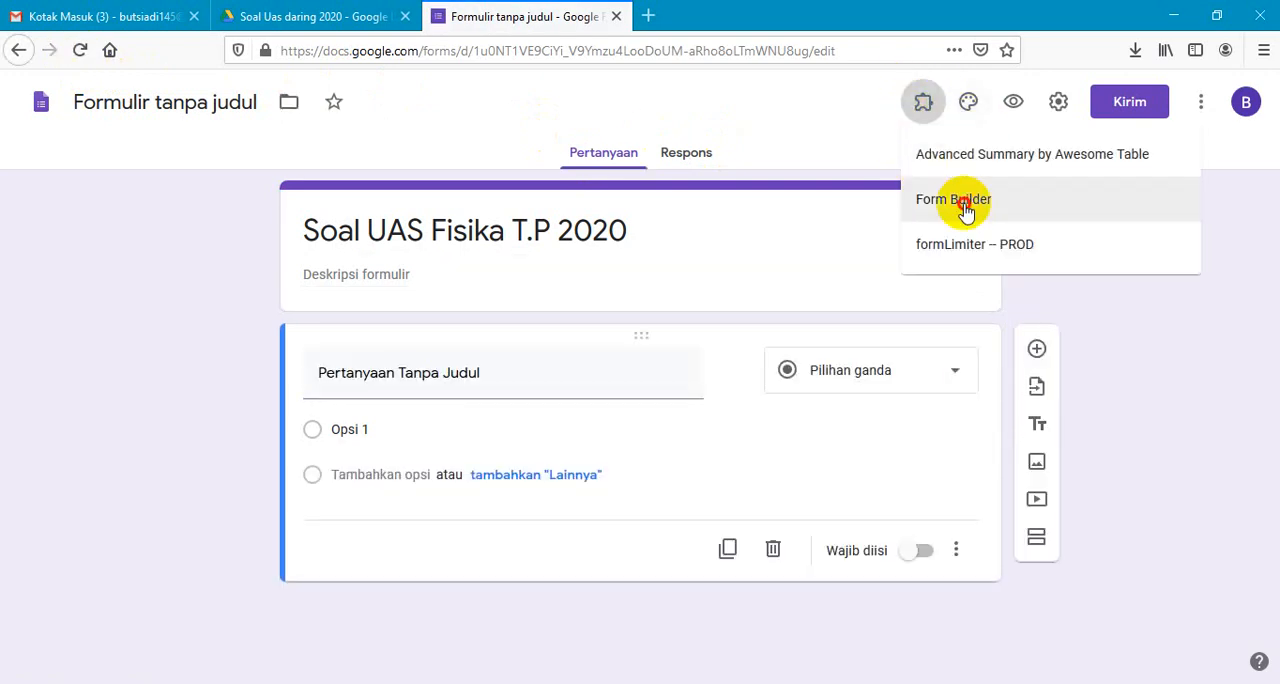
pyautogui.click(964, 208)
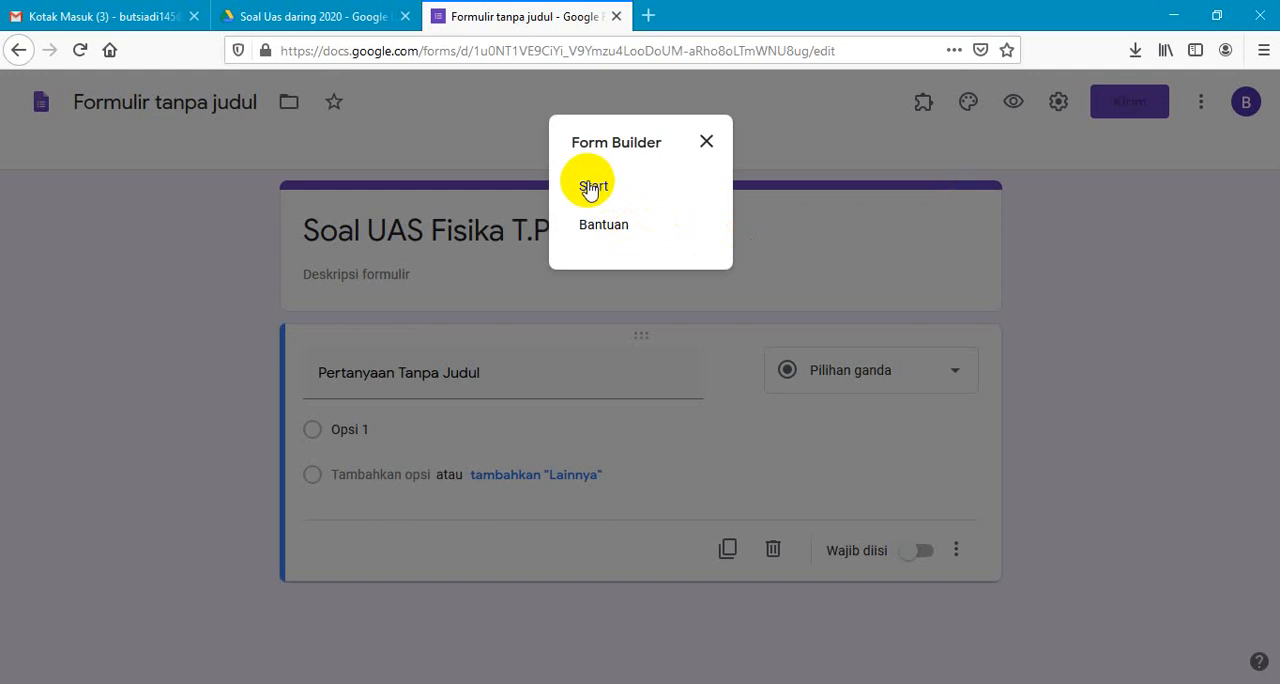
pyautogui.click(592, 190)
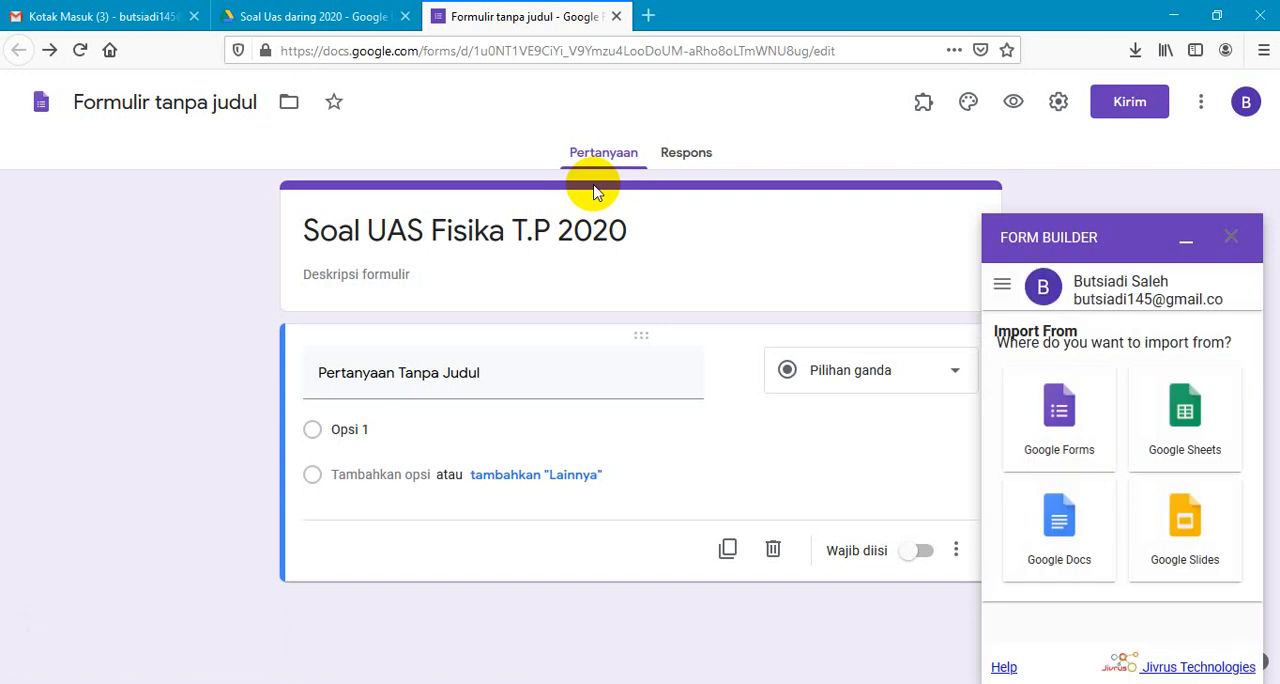
# - Choose Google Docs as Form Builder's import source and select the first "soal uas sem 2" document
pyautogui.click(1059, 533)
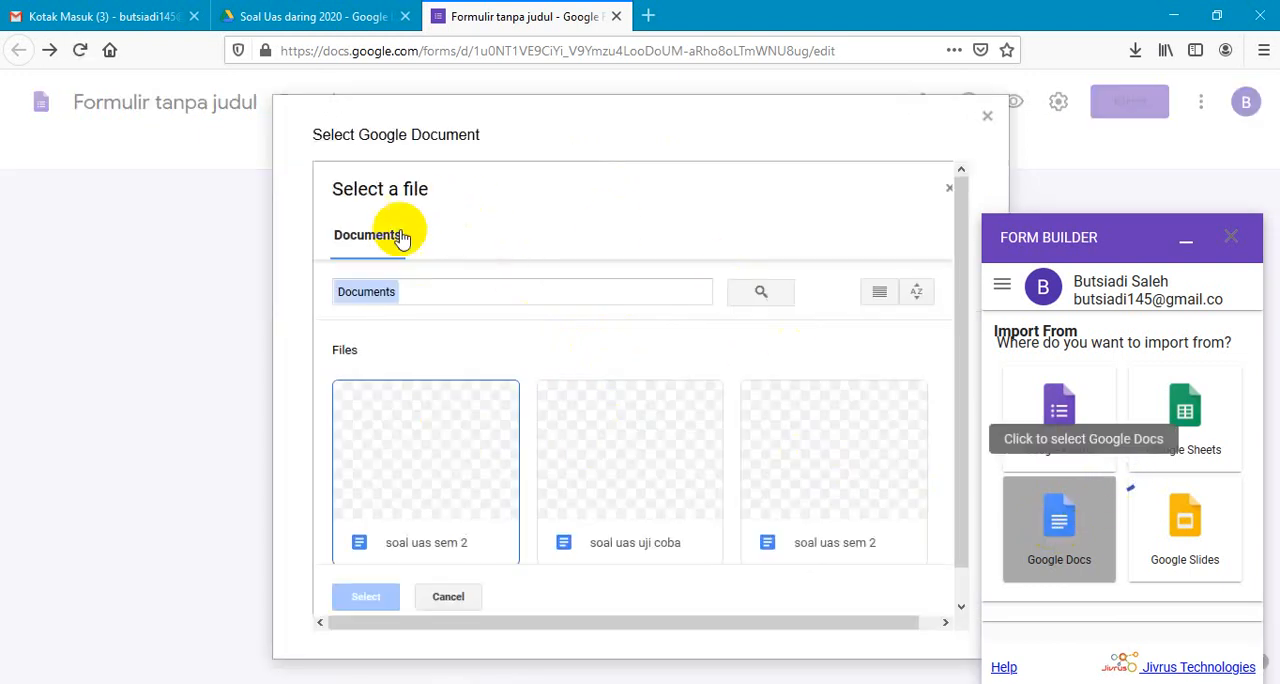
pyautogui.click(417, 458)
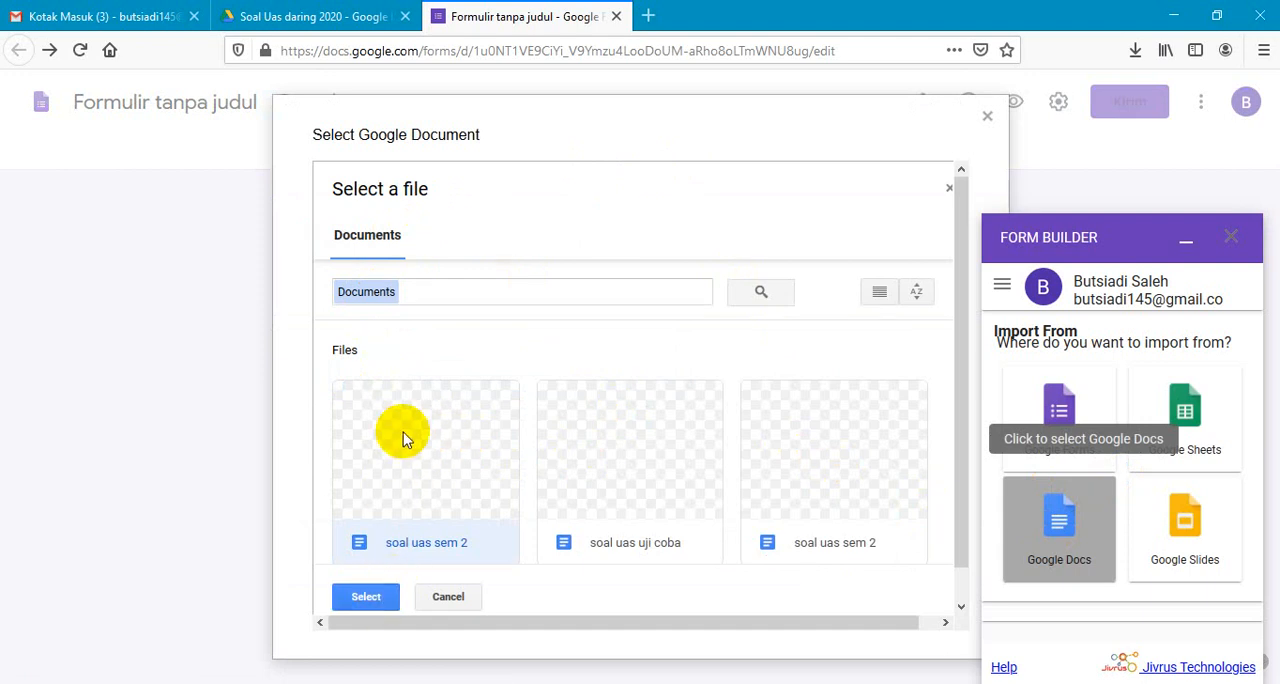
pyautogui.click(365, 598)
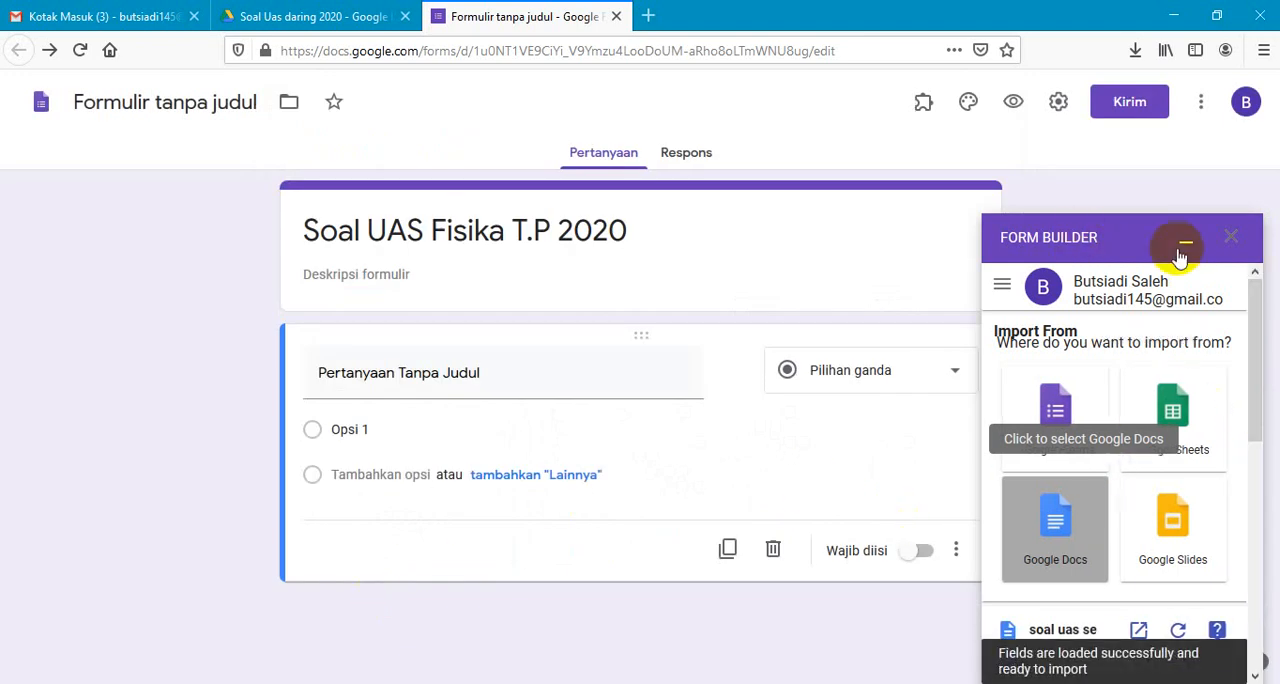
# - Import both detected multiple-choice questions into the form, close Form Builder, and check the imported questions
pyautogui.moveTo(1252, 338); pyautogui.dragTo(1260, 478)
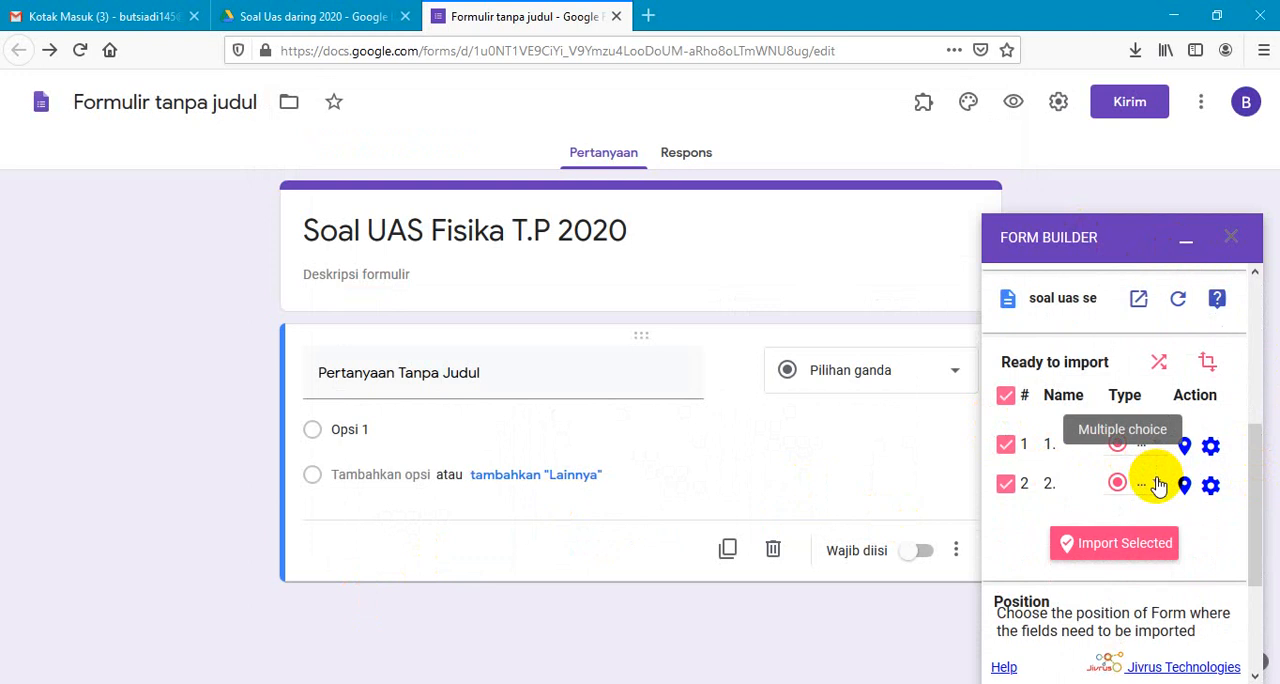
pyautogui.click(1118, 545)
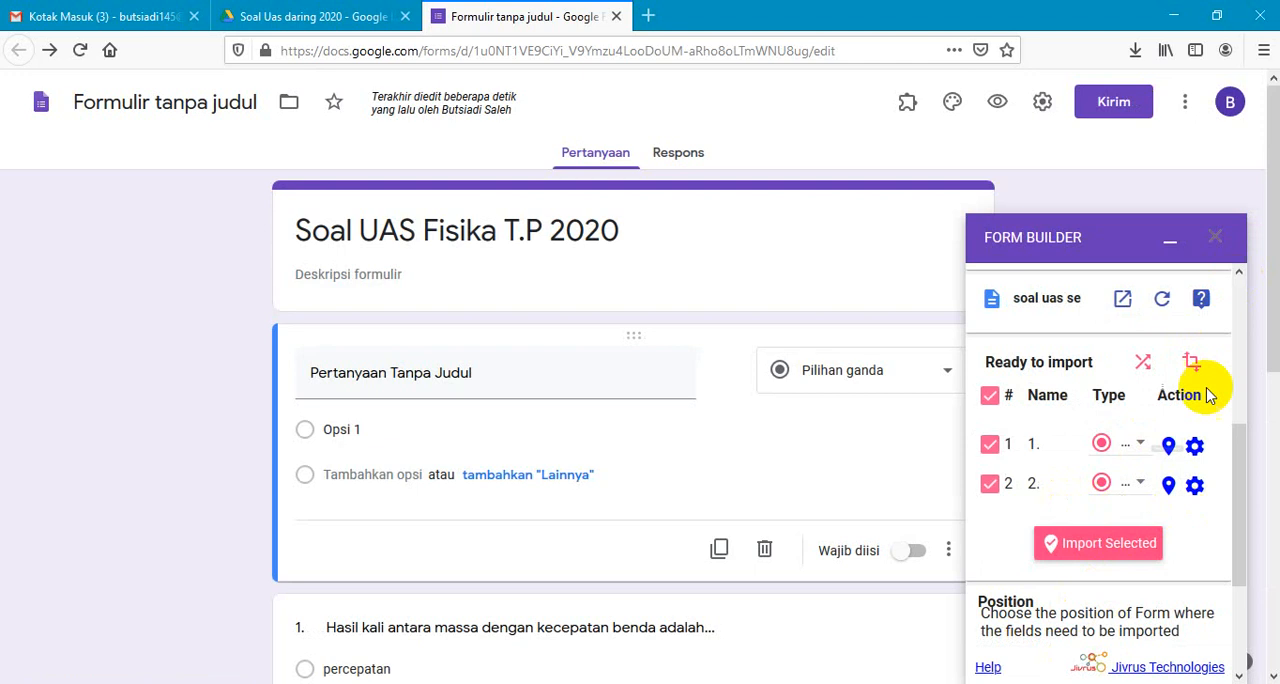
pyautogui.click(1218, 245)
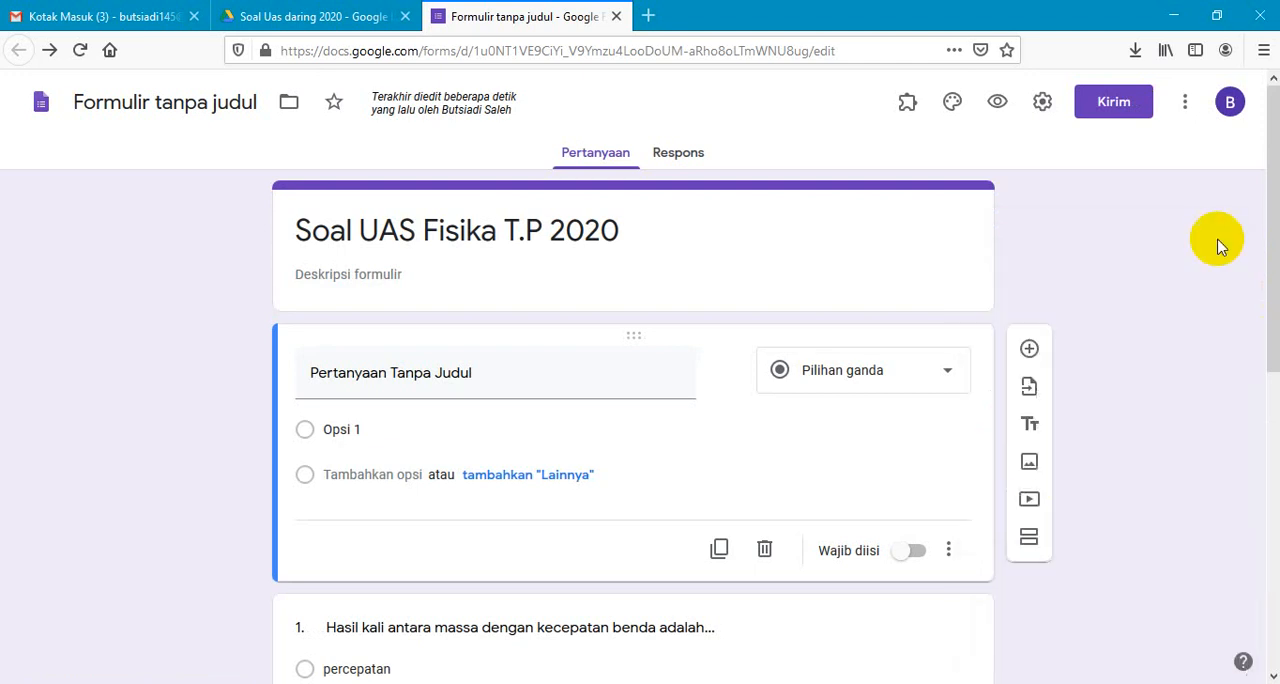
pyautogui.moveTo(1267, 200); pyautogui.dragTo(1257, 374)
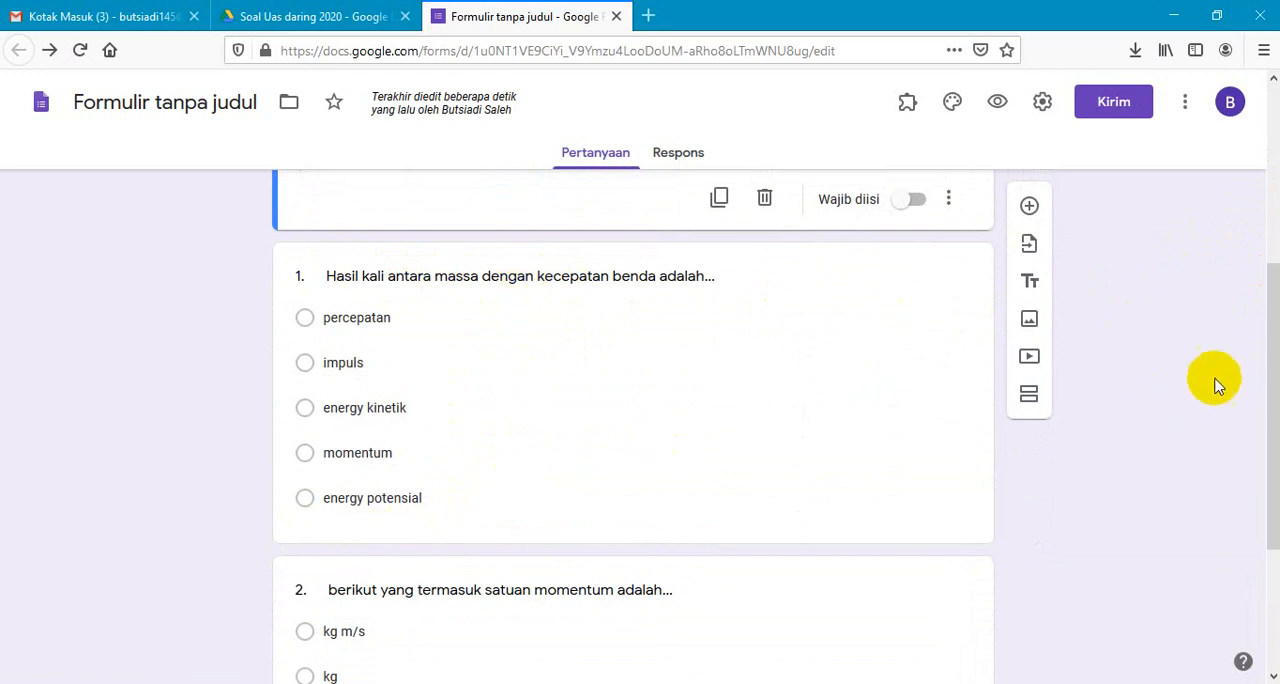
pyautogui.moveTo(1257, 329); pyautogui.dragTo(1257, 220)
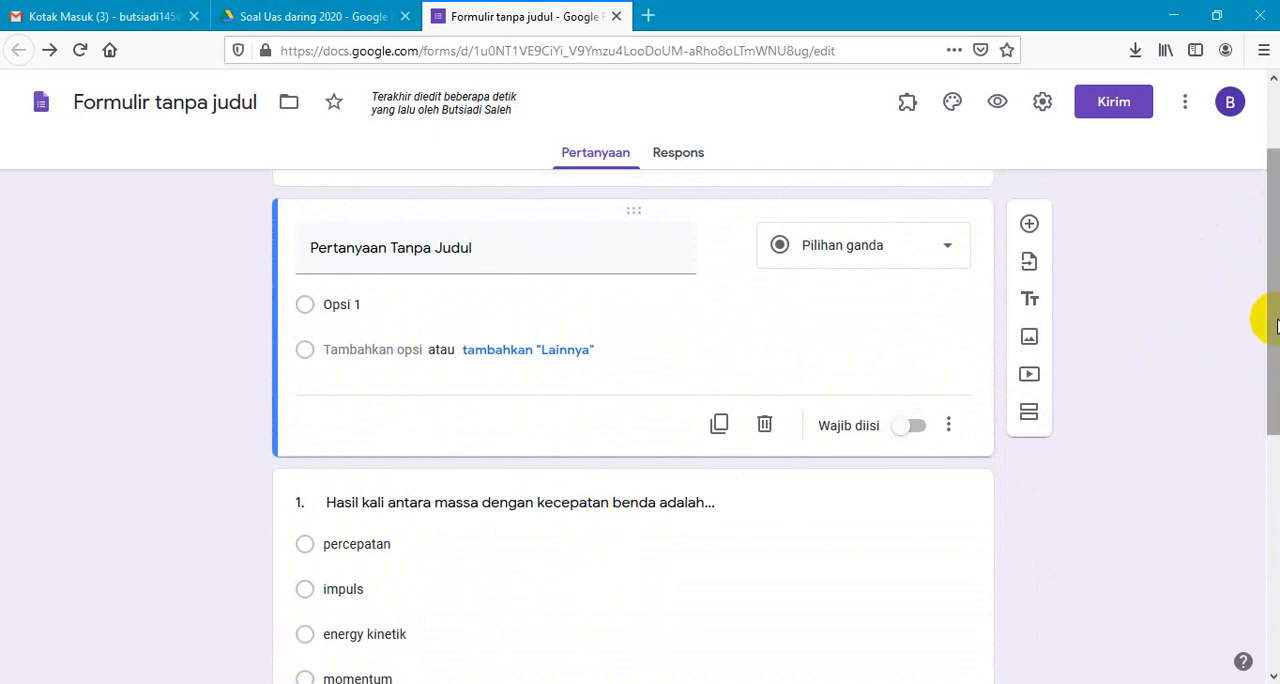
pyautogui.moveTo(1270, 325); pyautogui.dragTo(1260, 250)
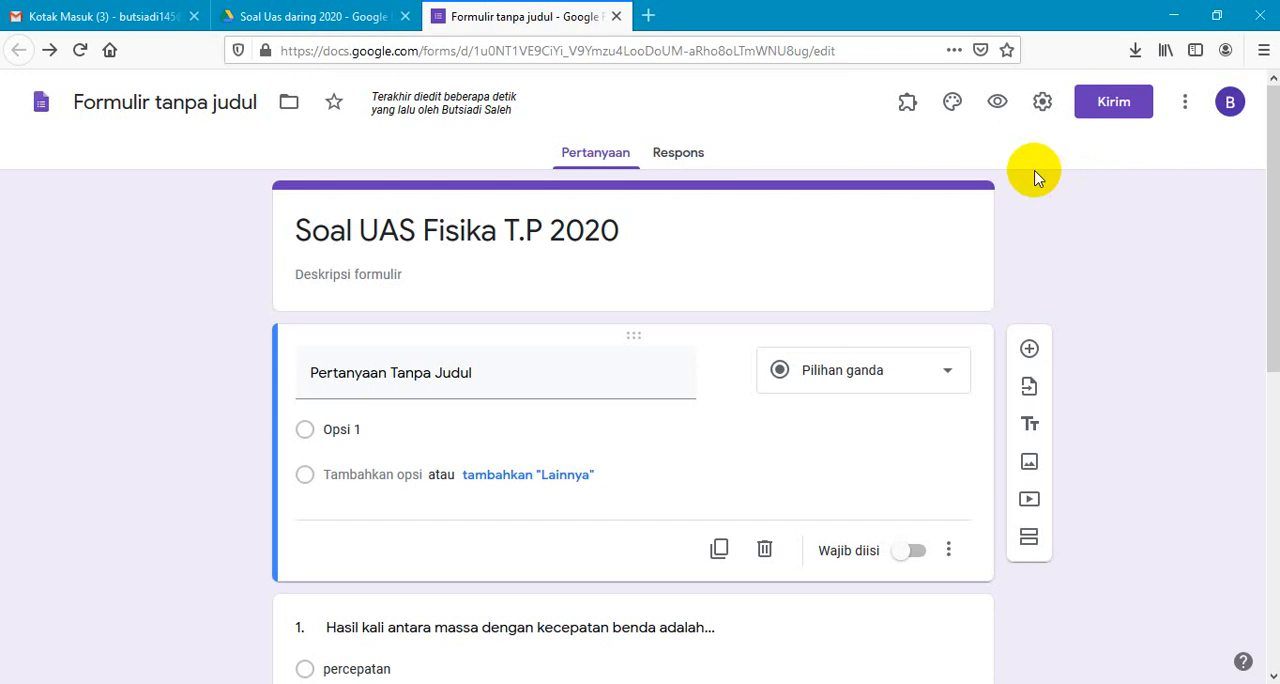
# - Set the form's header image to the laboratory glassware illustration from the Kantor dan Sekolah themes
pyautogui.click(953, 103)
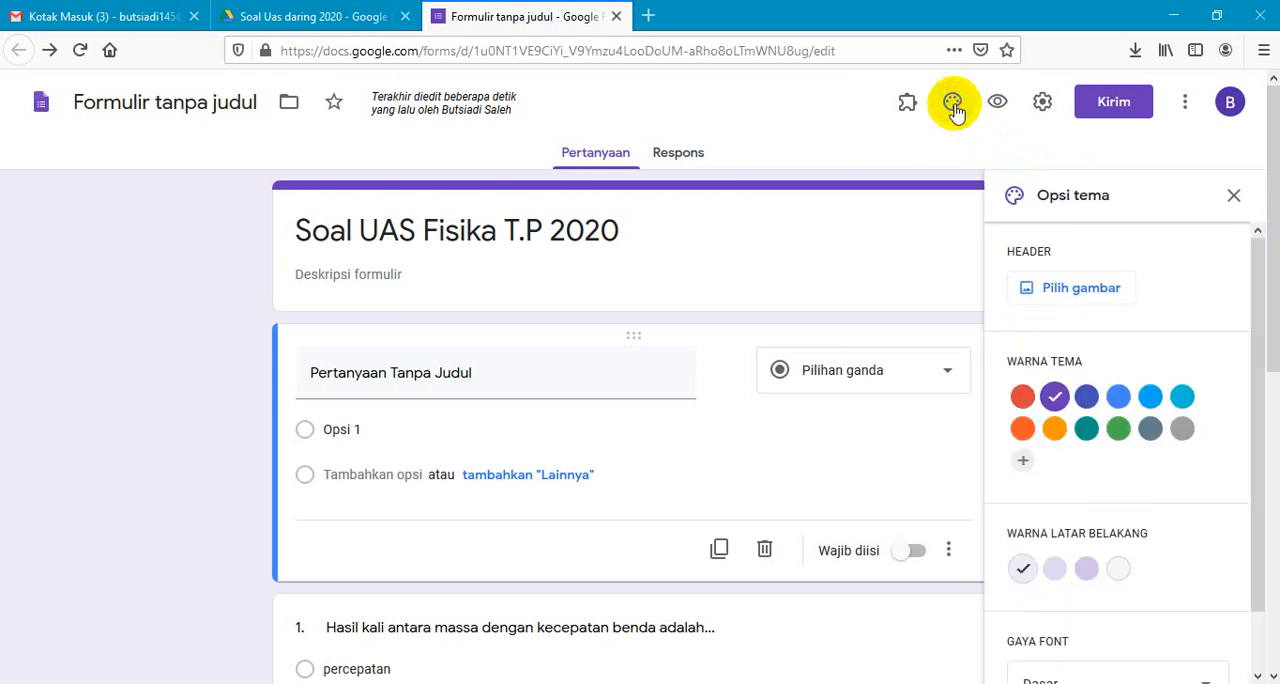
pyautogui.click(1062, 289)
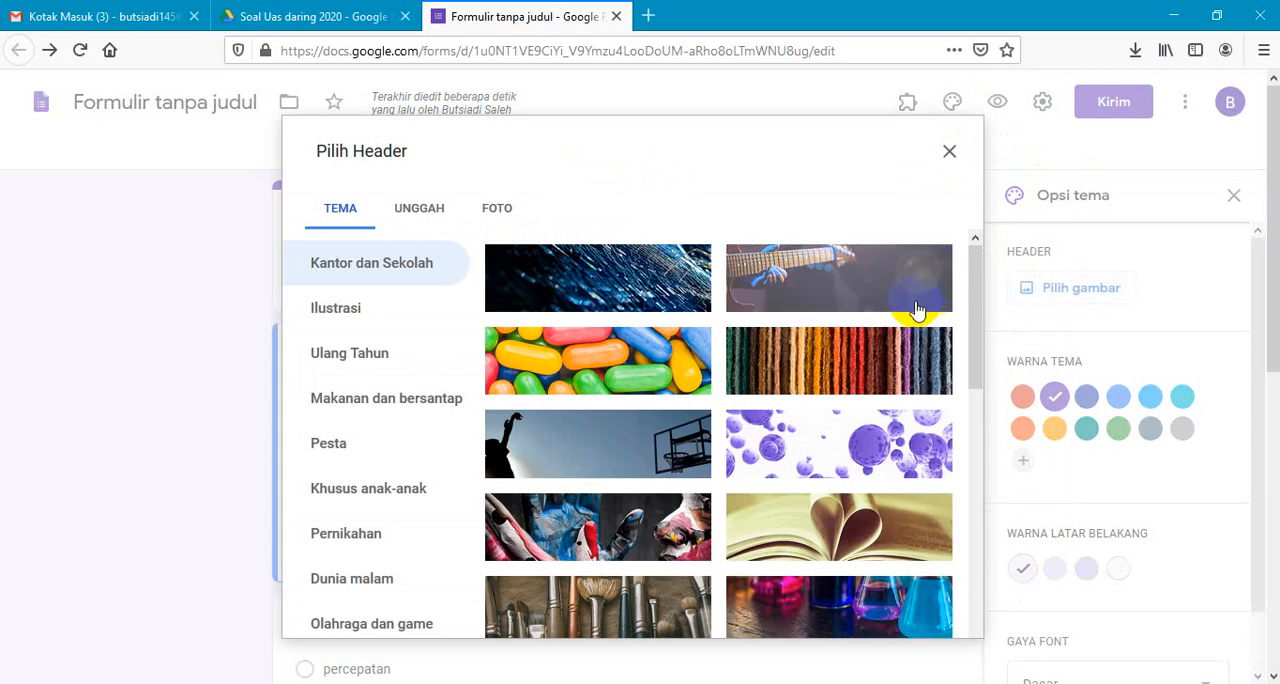
pyautogui.moveTo(977, 290); pyautogui.dragTo(977, 388)
pyautogui.moveTo(978, 440); pyautogui.dragTo(978, 657)
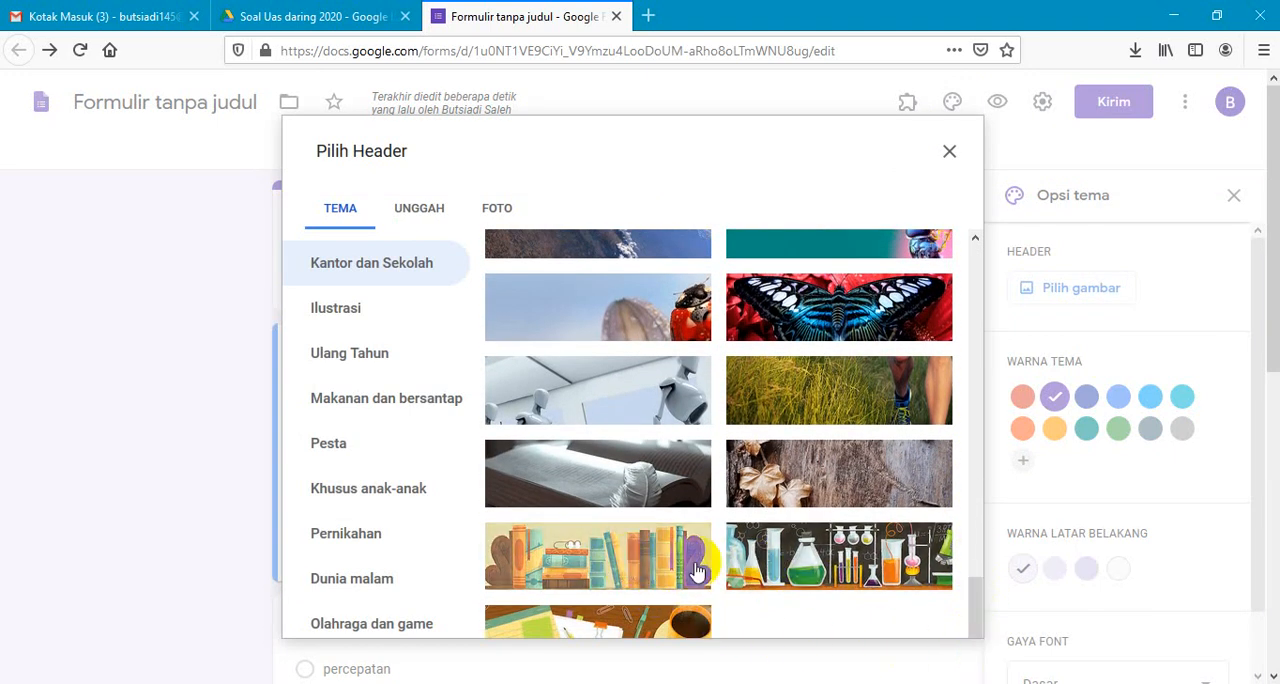
pyautogui.click(797, 573)
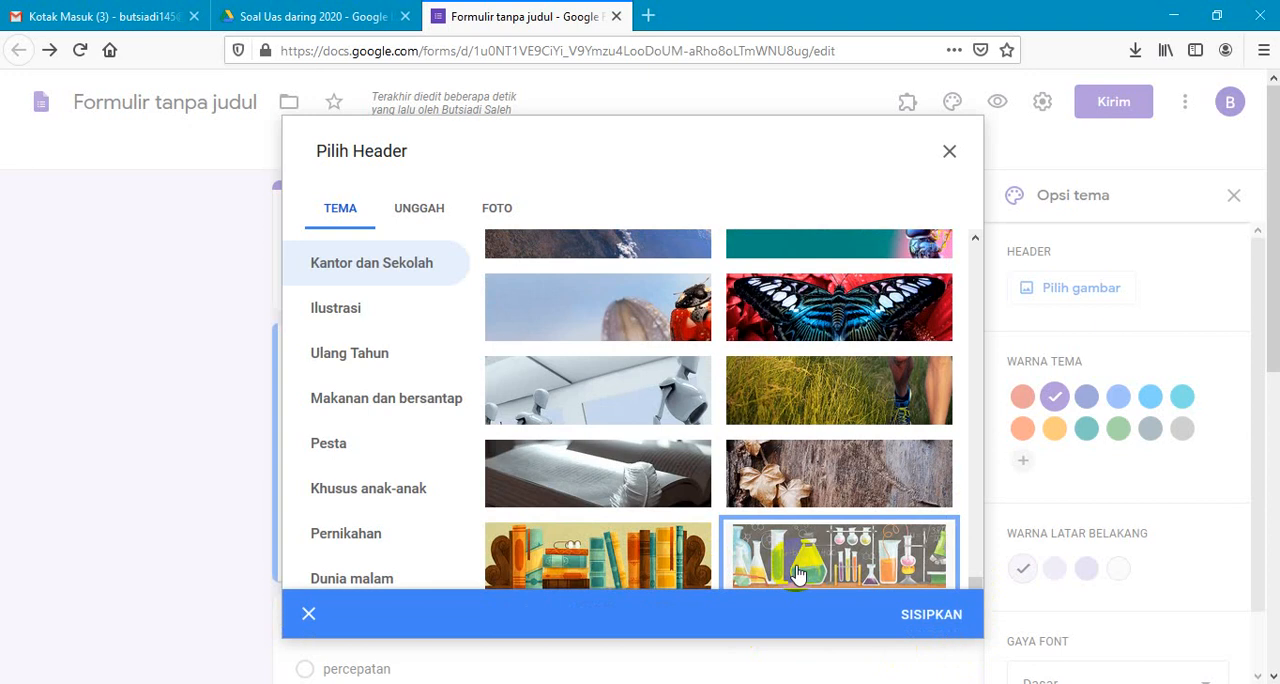
pyautogui.click(925, 618)
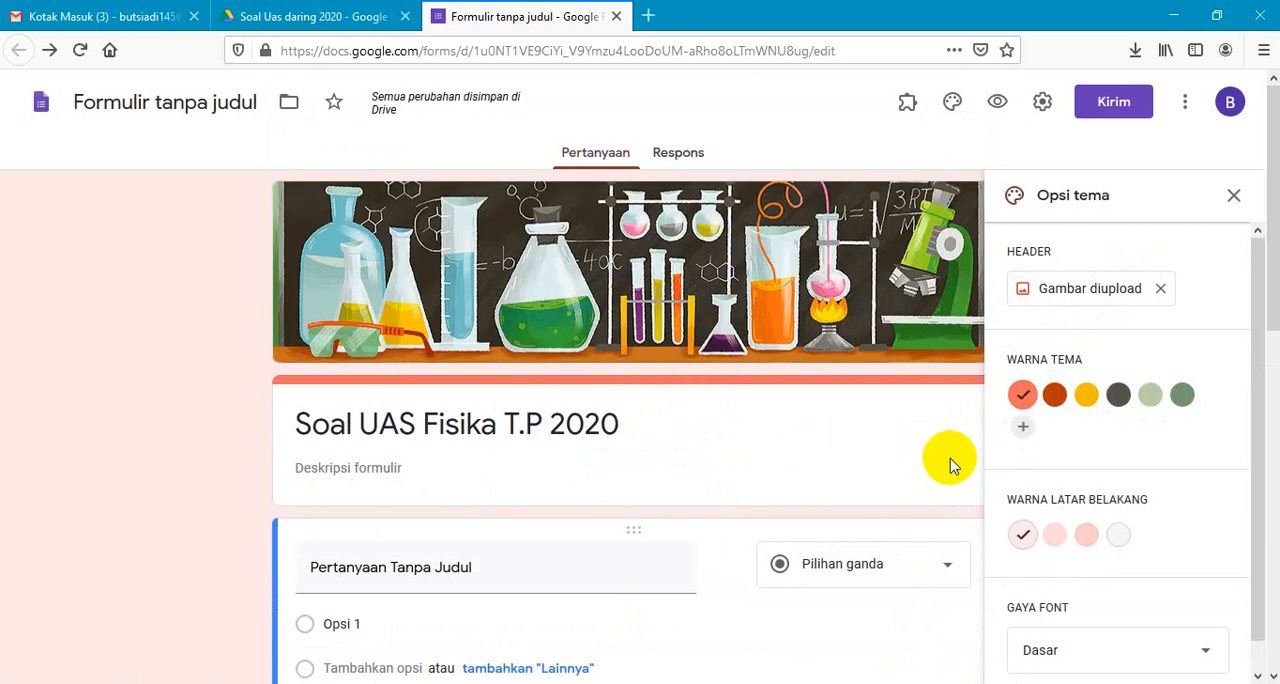
# - Try the suggested brown-orange, yellow and dark grey theme colours on the form
pyautogui.click(1058, 400)
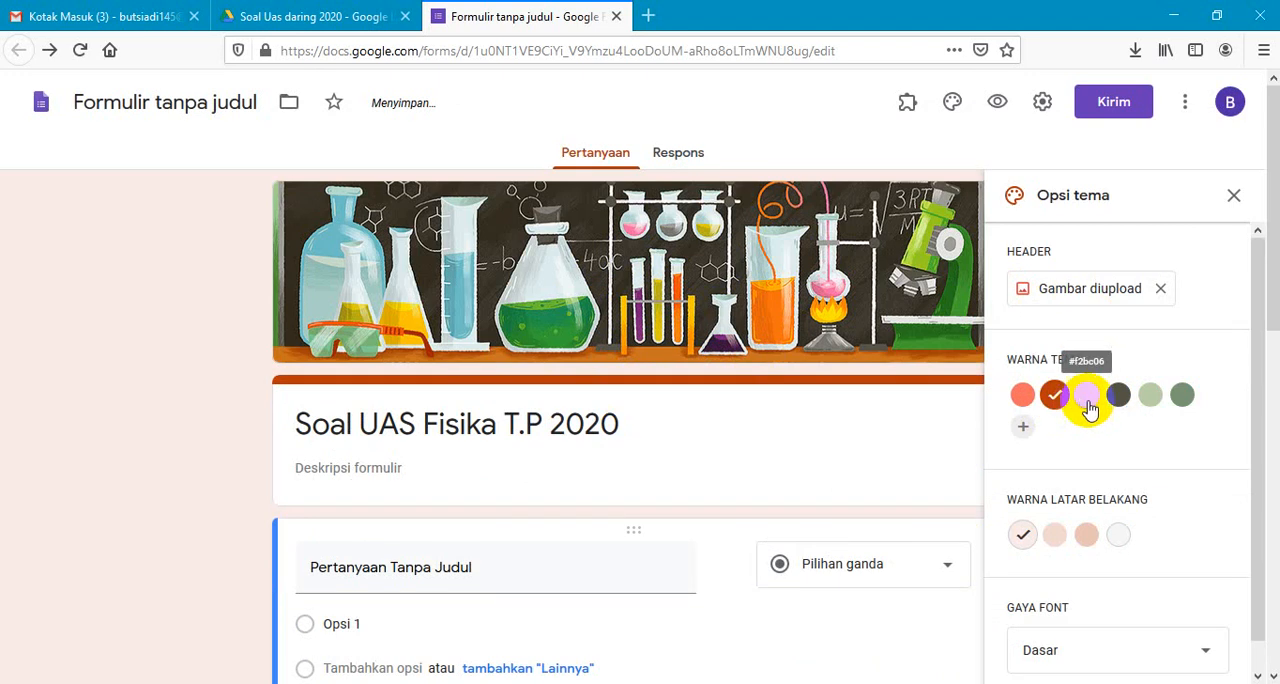
pyautogui.click(1089, 400)
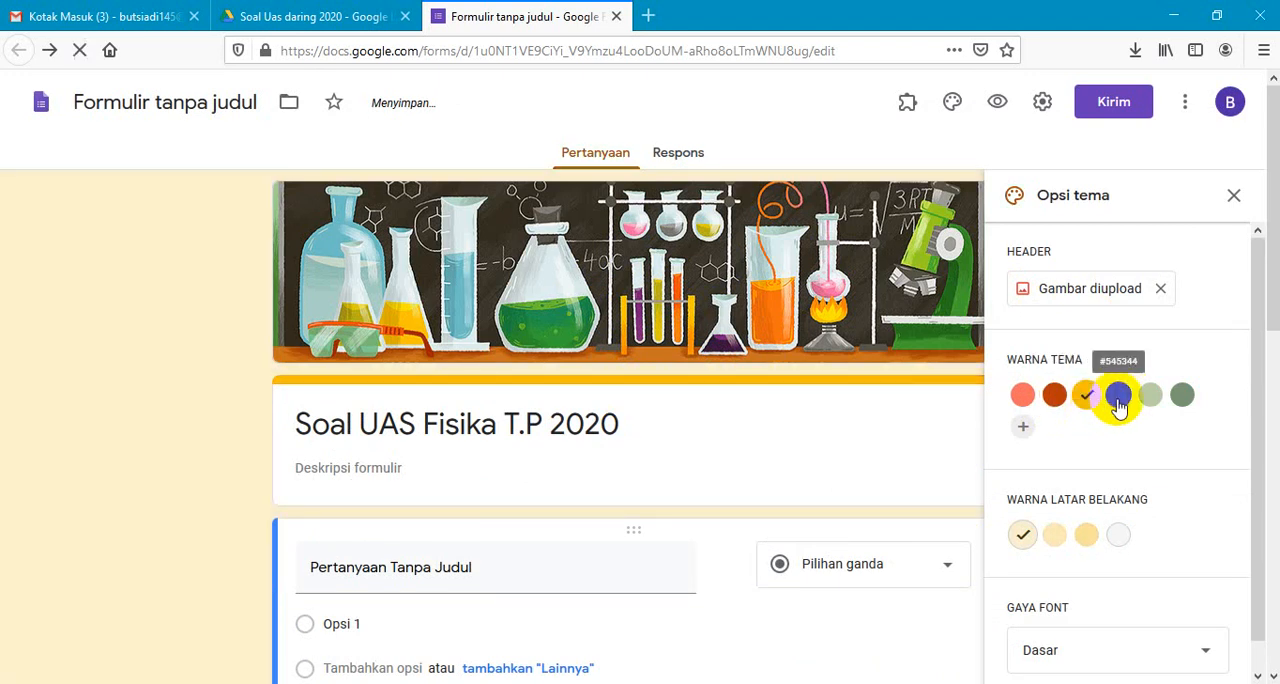
pyautogui.click(1118, 400)
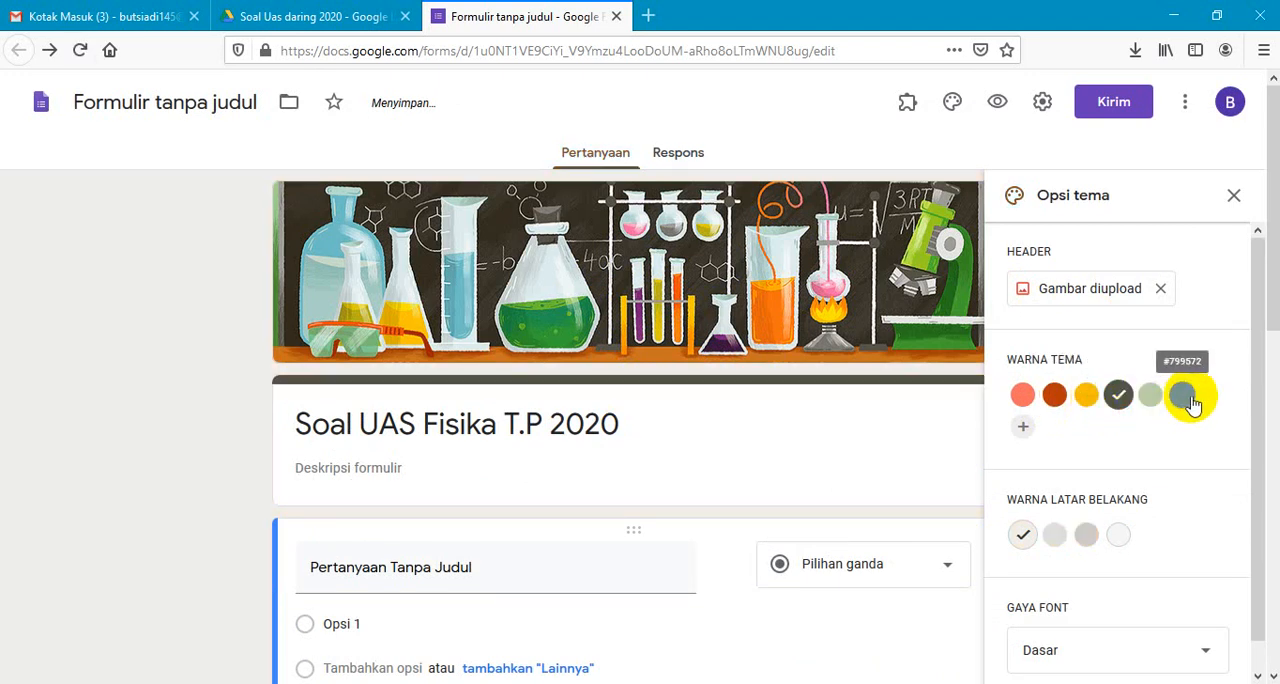
# - Add the custom green #61b31e as the form's theme colour and close the theme options
pyautogui.click(1022, 427)
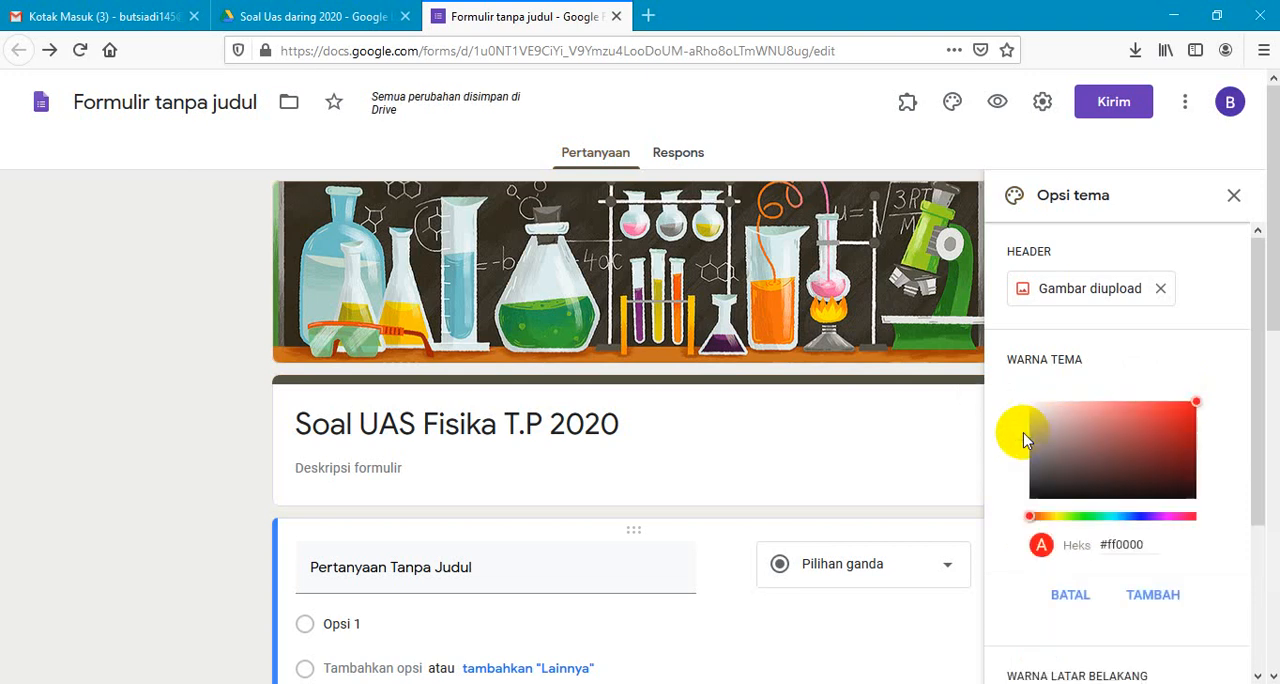
pyautogui.click(1070, 516)
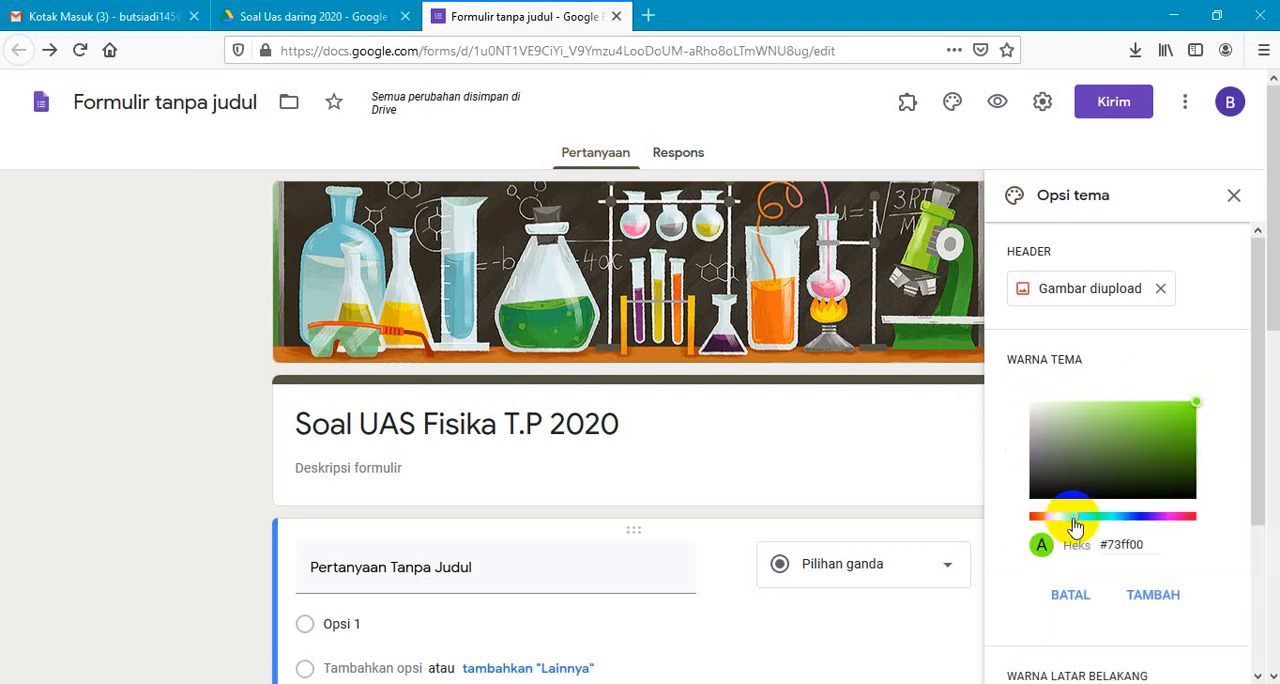
pyautogui.click(1168, 432)
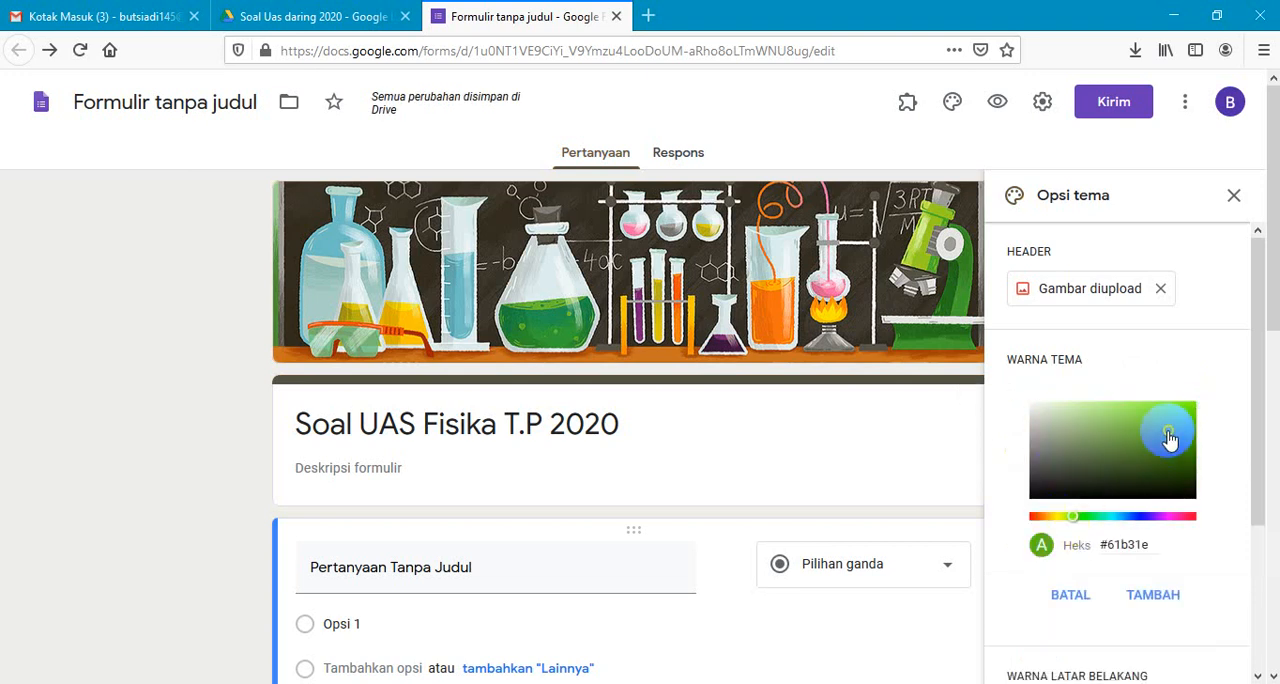
pyautogui.click(1147, 600)
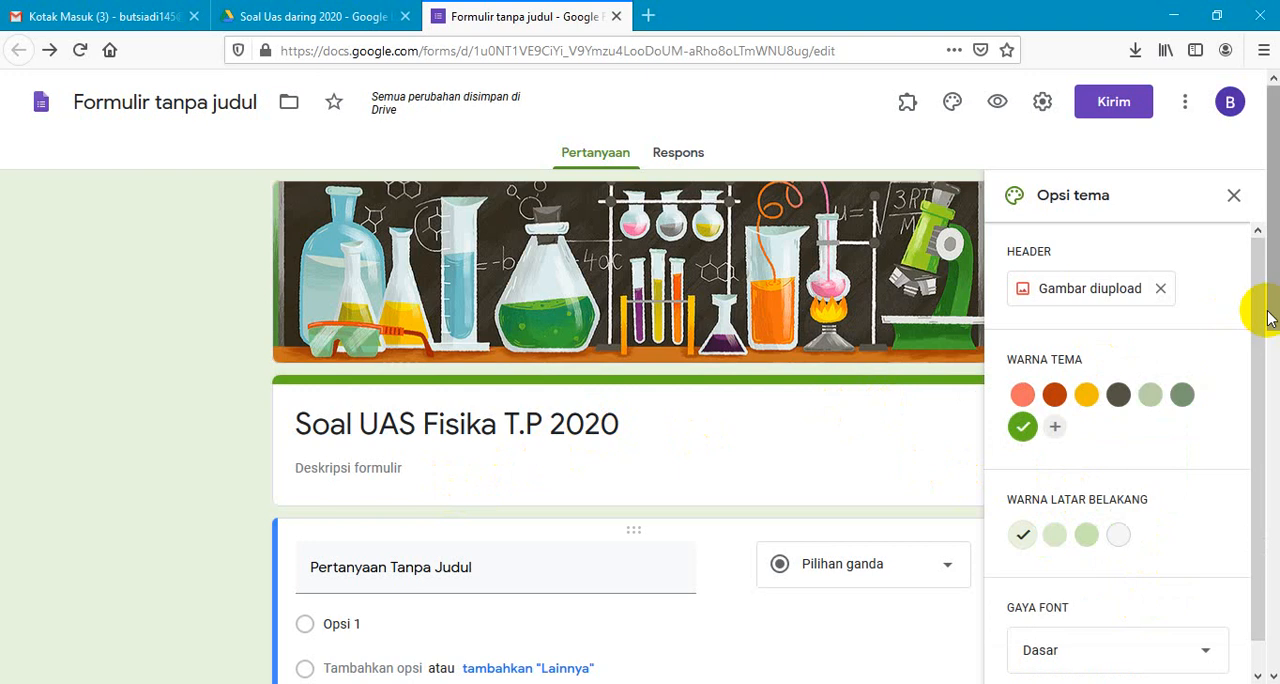
pyautogui.moveTo(1257, 312); pyautogui.dragTo(1275, 374)
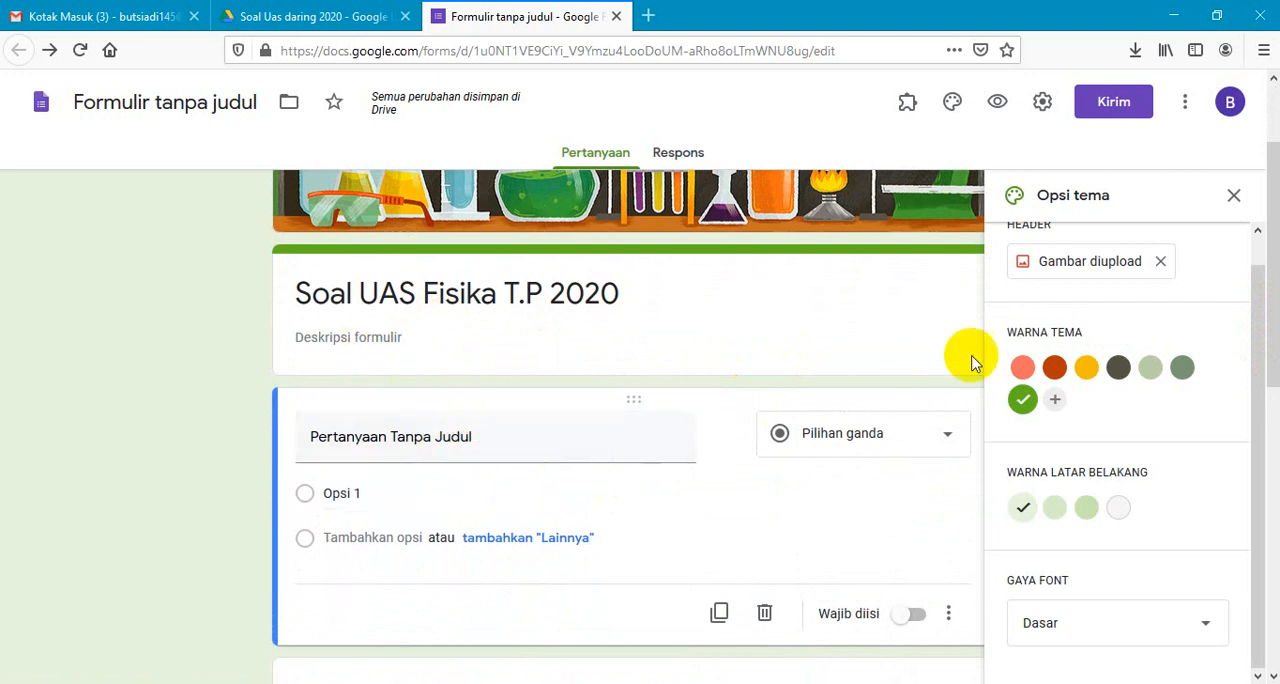
pyautogui.click(1236, 196)
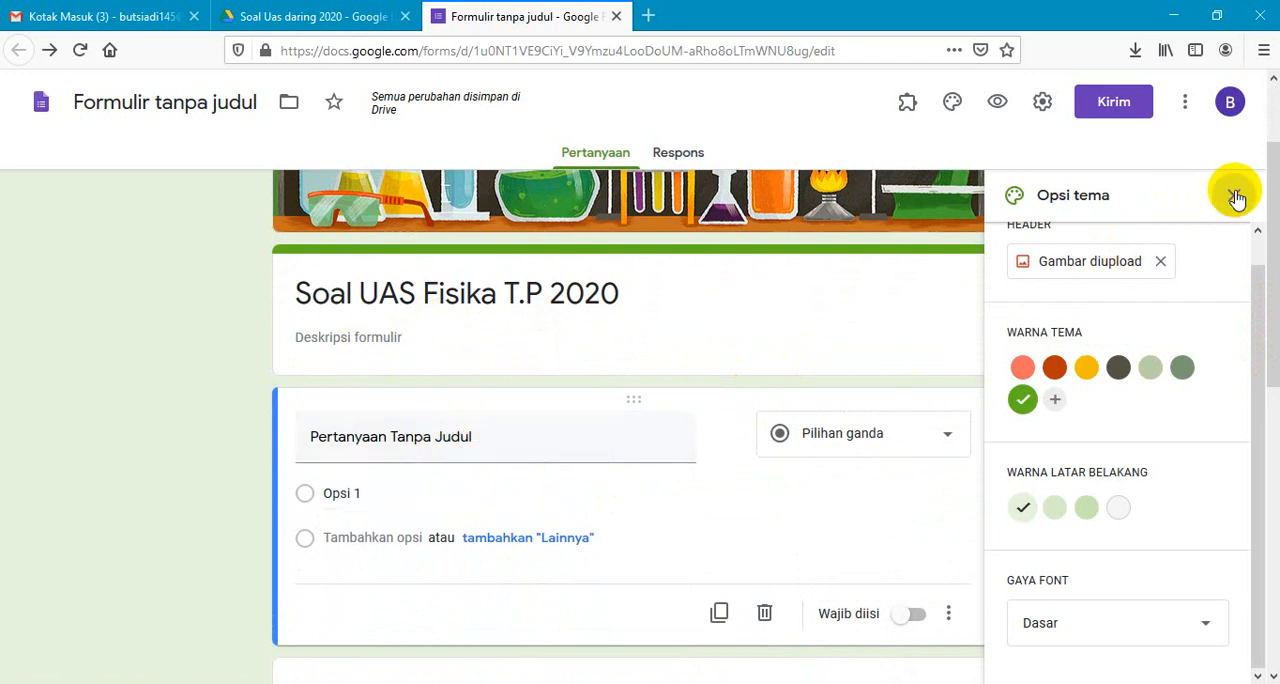
# - Rename the untitled question as "Nama" with the Jawaban singkat answer type and make it required
pyautogui.moveTo(1275, 237)
pyautogui.mouseDown()
pyautogui.moveTo(1268, 370)
pyautogui.moveTo(1258, 237)
pyautogui.mouseUp()
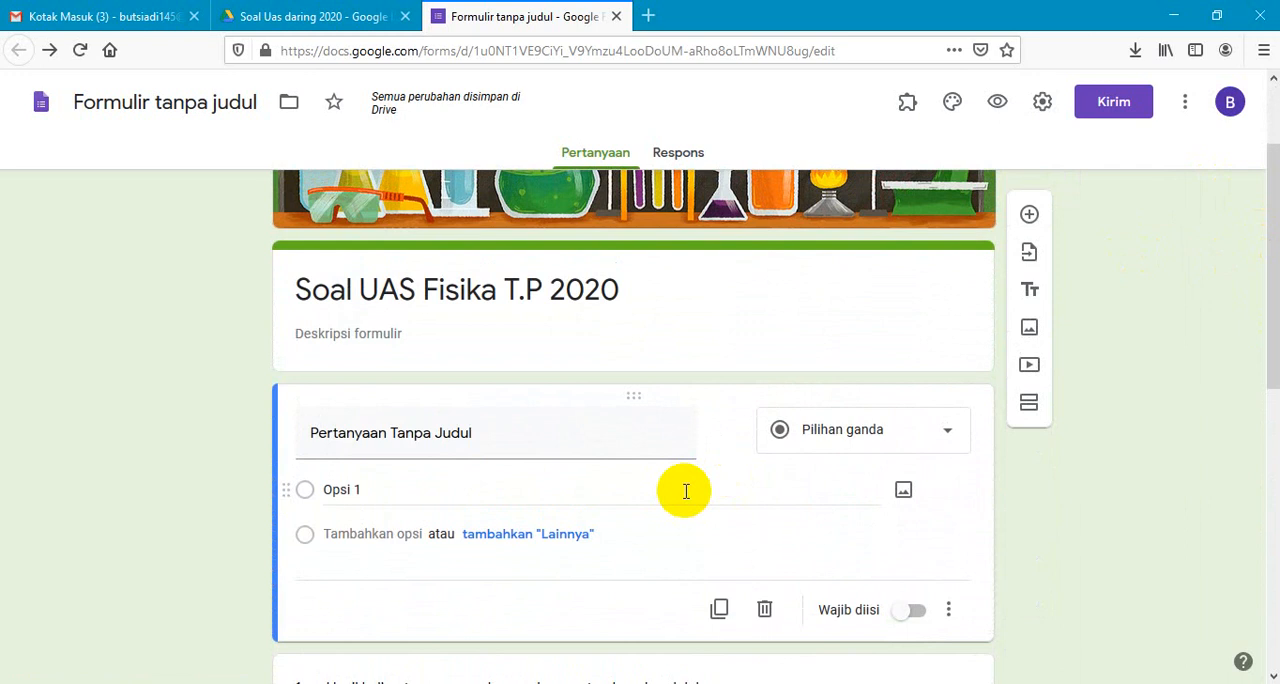
pyautogui.click(420, 432)
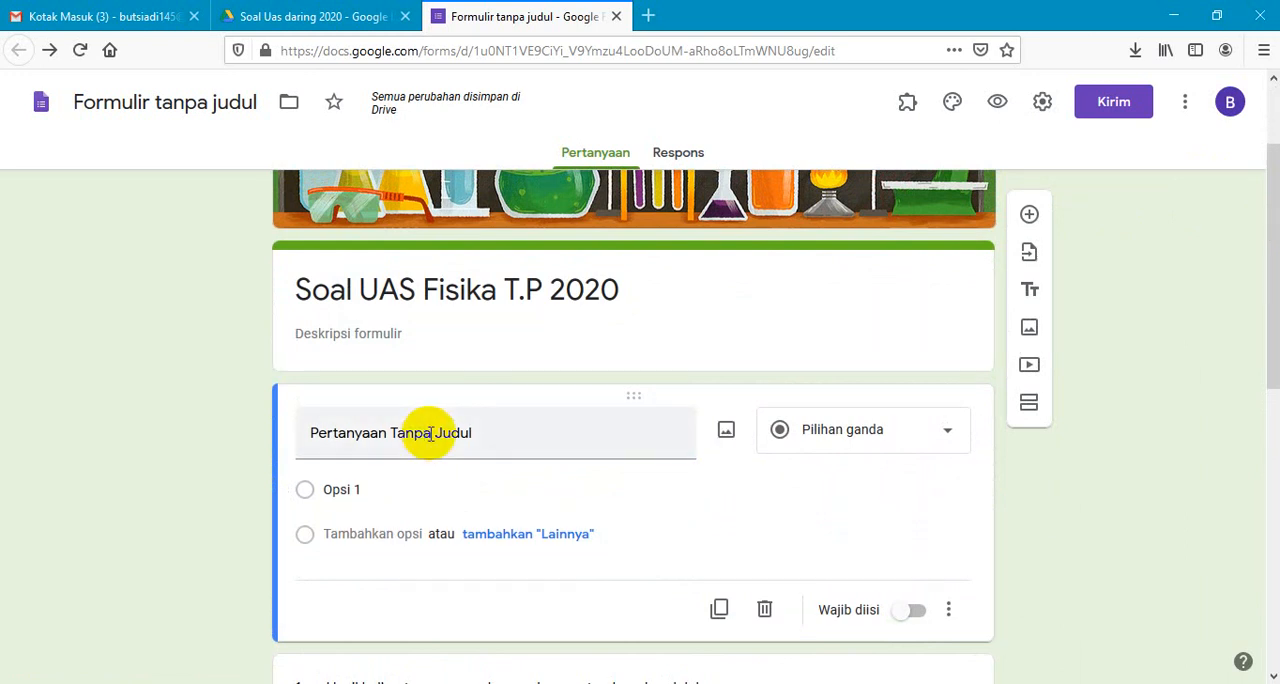
pyautogui.tripleClick(430, 432)
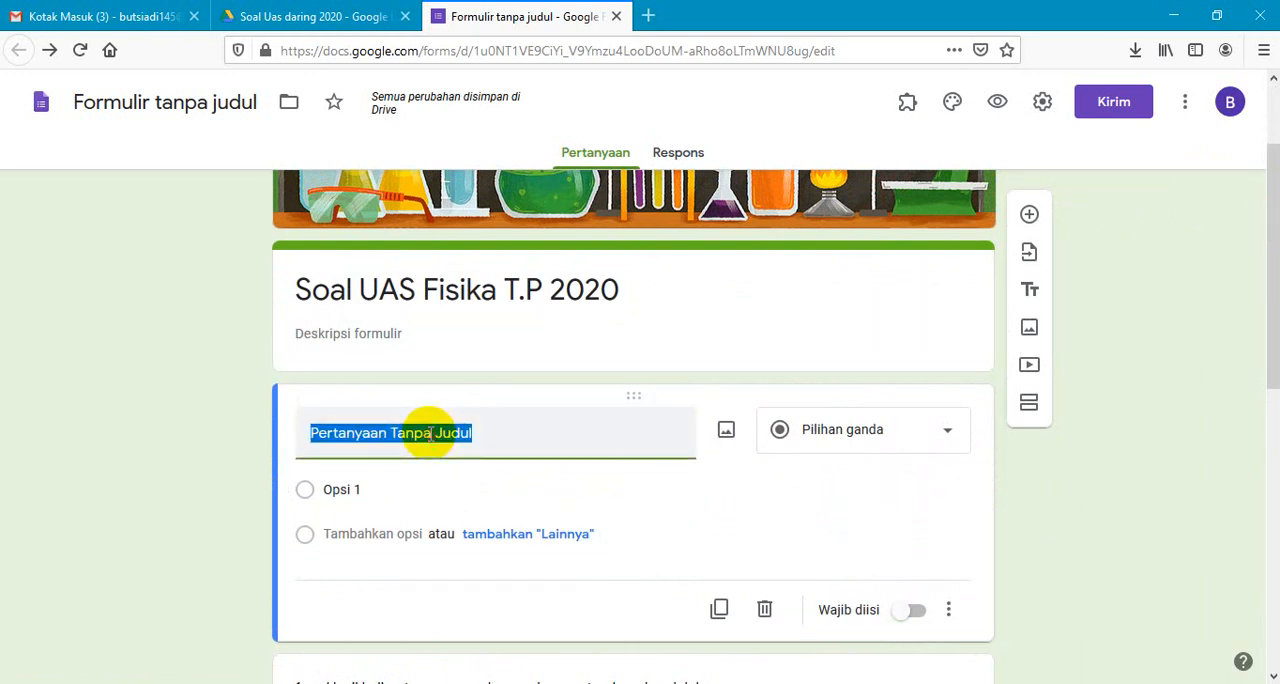
pyautogui.write('Nama')
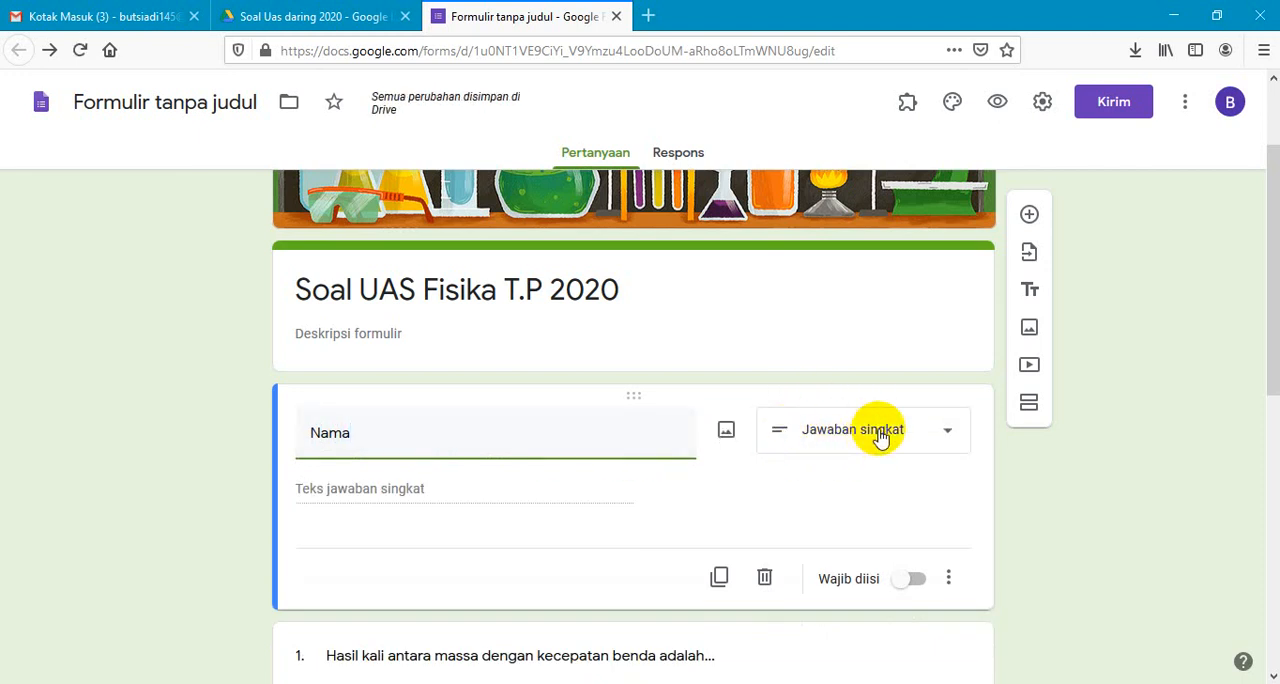
pyautogui.click(926, 585)
pyautogui.click(913, 584)
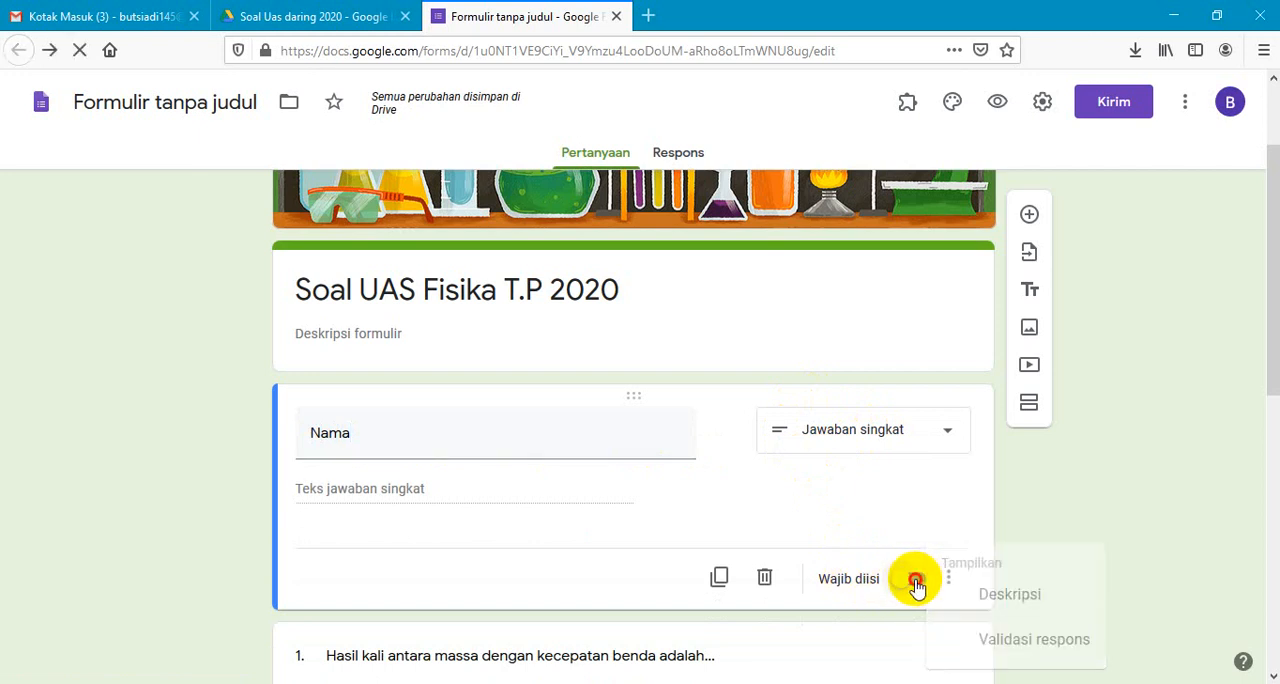
pyautogui.click(905, 585)
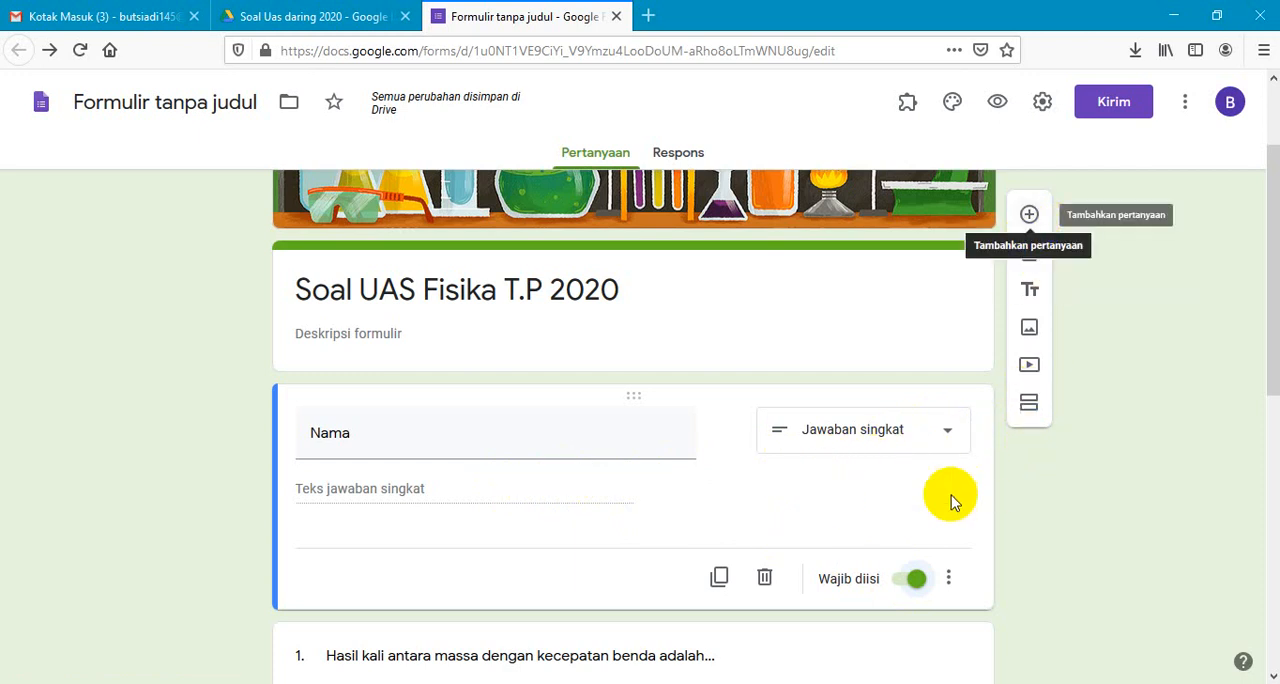
# - Add a question titled "Kelas" below Nama and set its answer type to Drop-down
pyautogui.click(1029, 218)
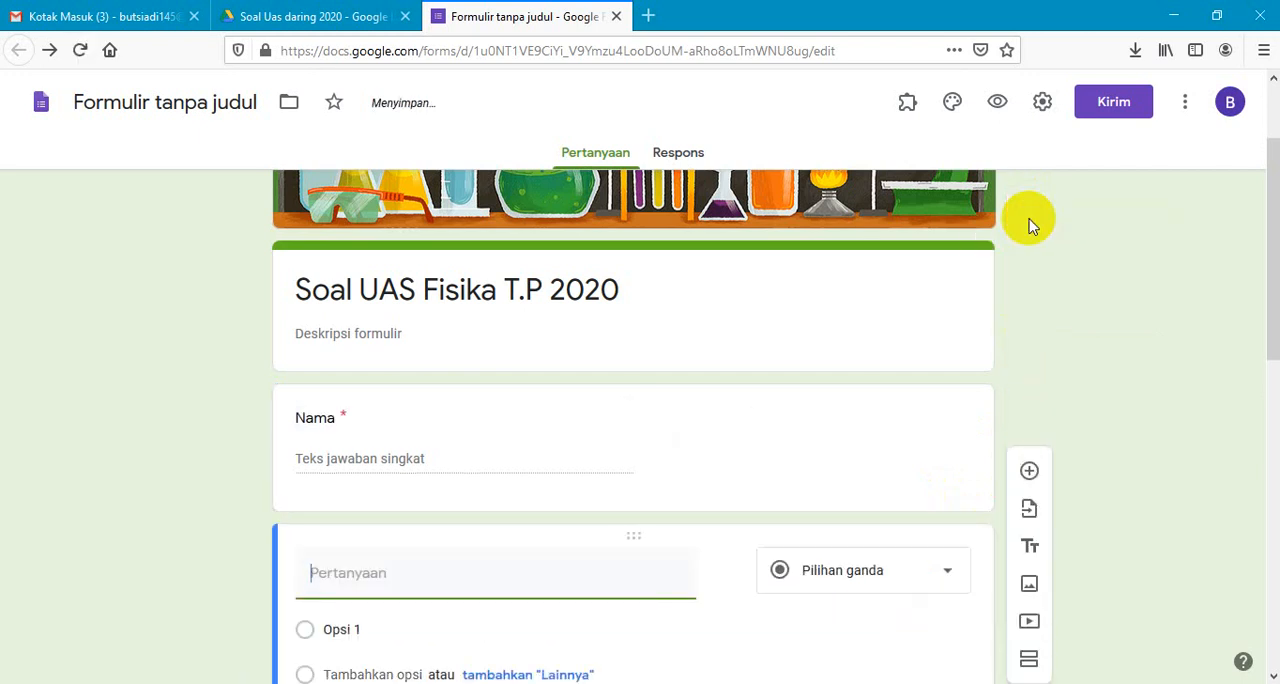
pyautogui.click(400, 571)
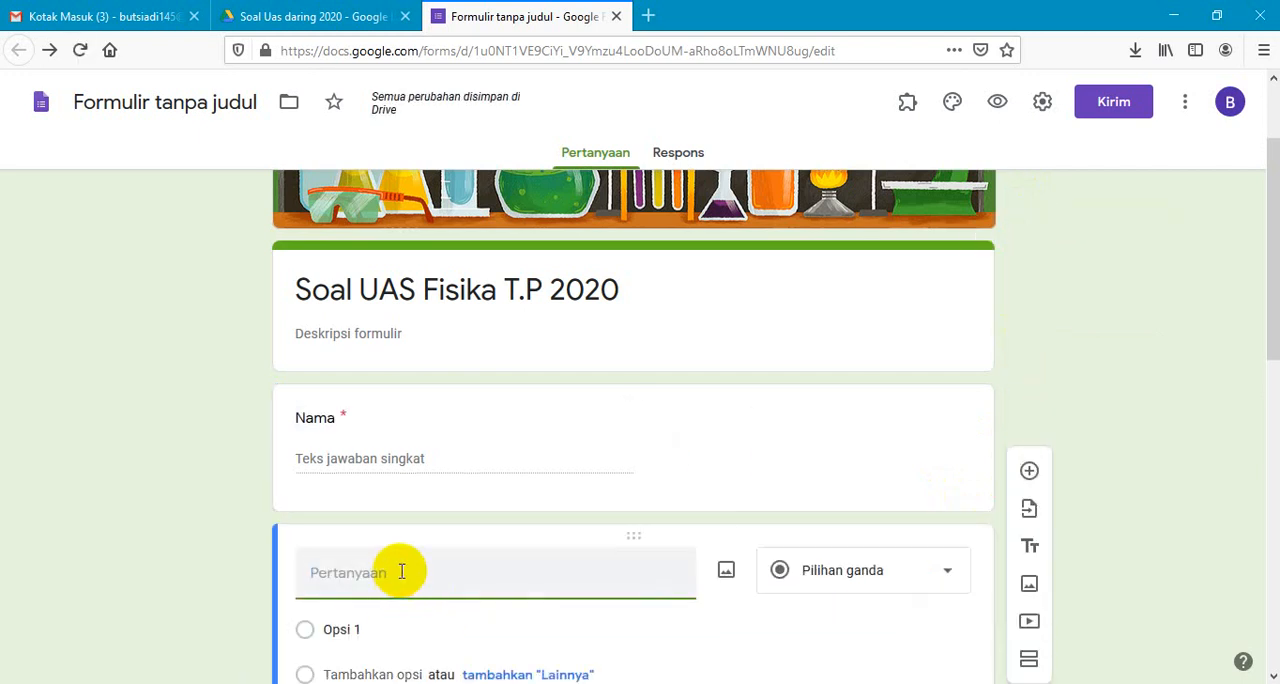
pyautogui.write('Kelas')
pyautogui.moveTo(1274, 306); pyautogui.dragTo(1275, 400)
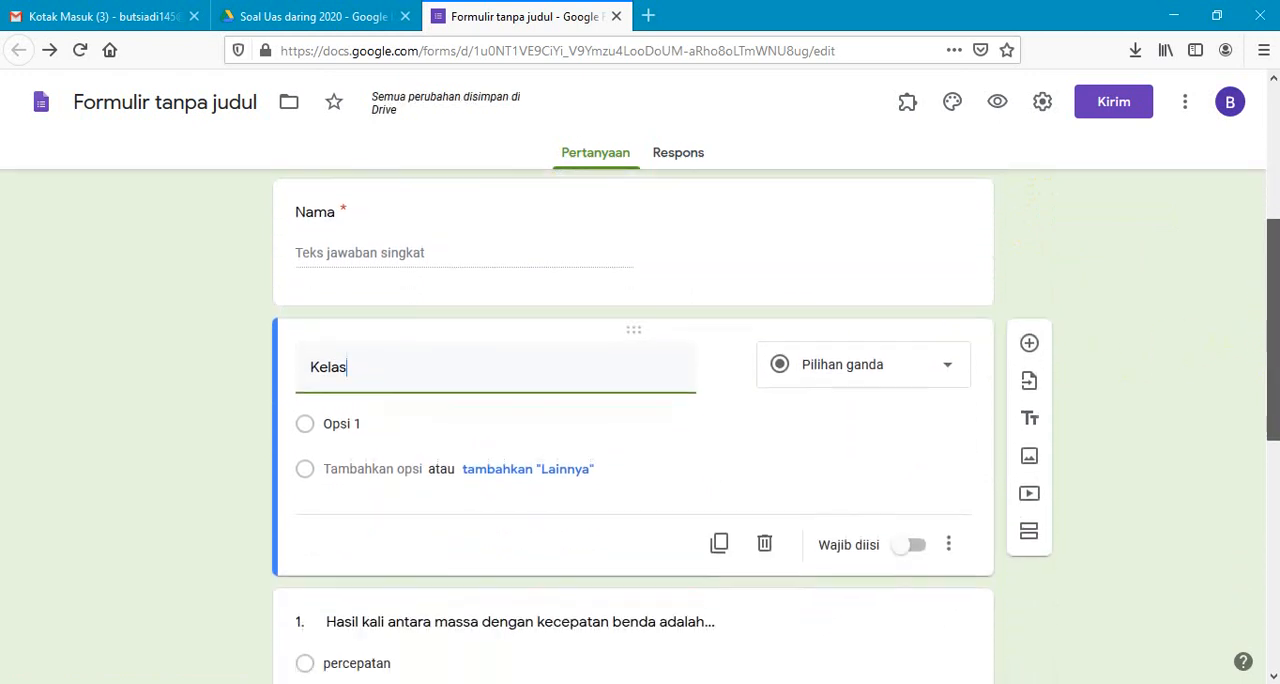
pyautogui.click(943, 367)
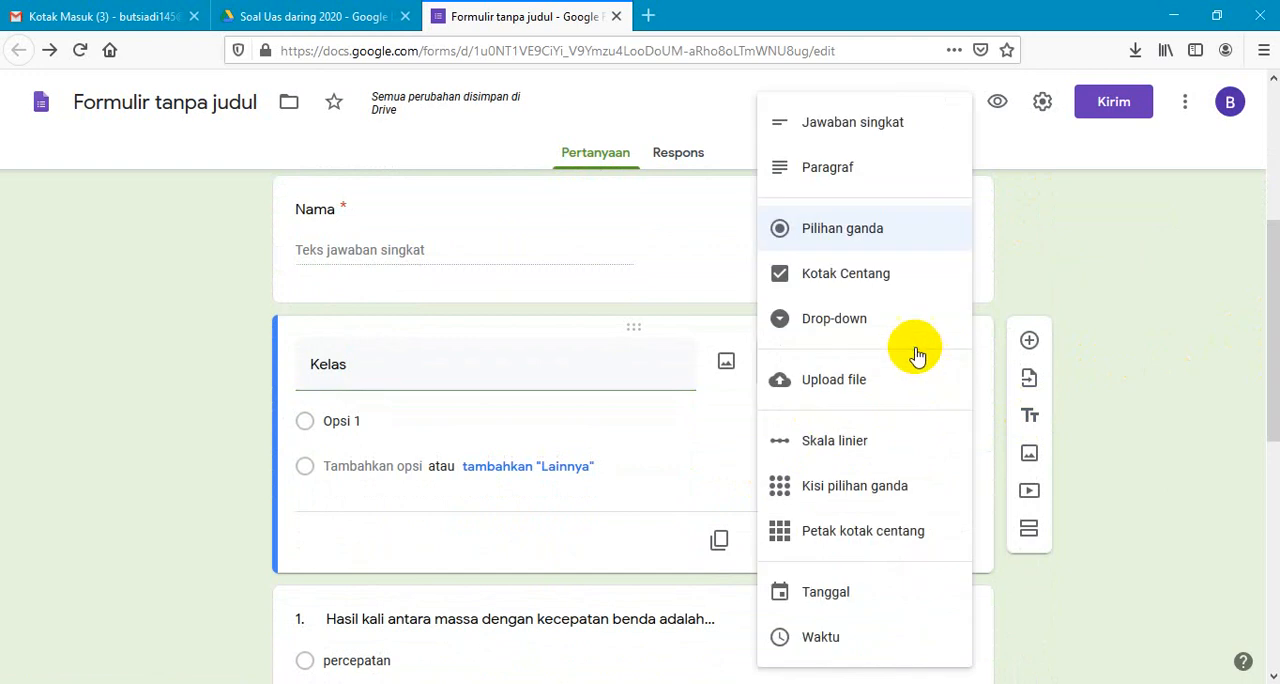
pyautogui.click(862, 331)
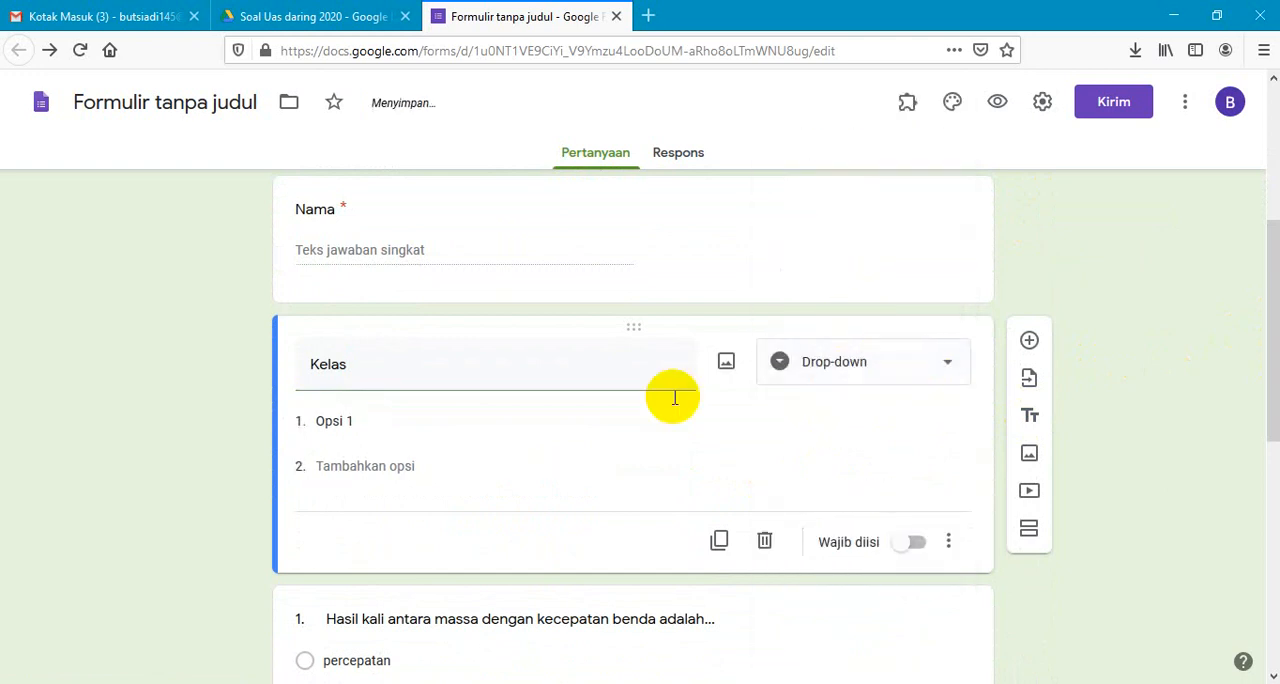
# - Enter "X RPL" and "X APL" as the first two options of the Kelas drop-down
pyautogui.click(351, 420)
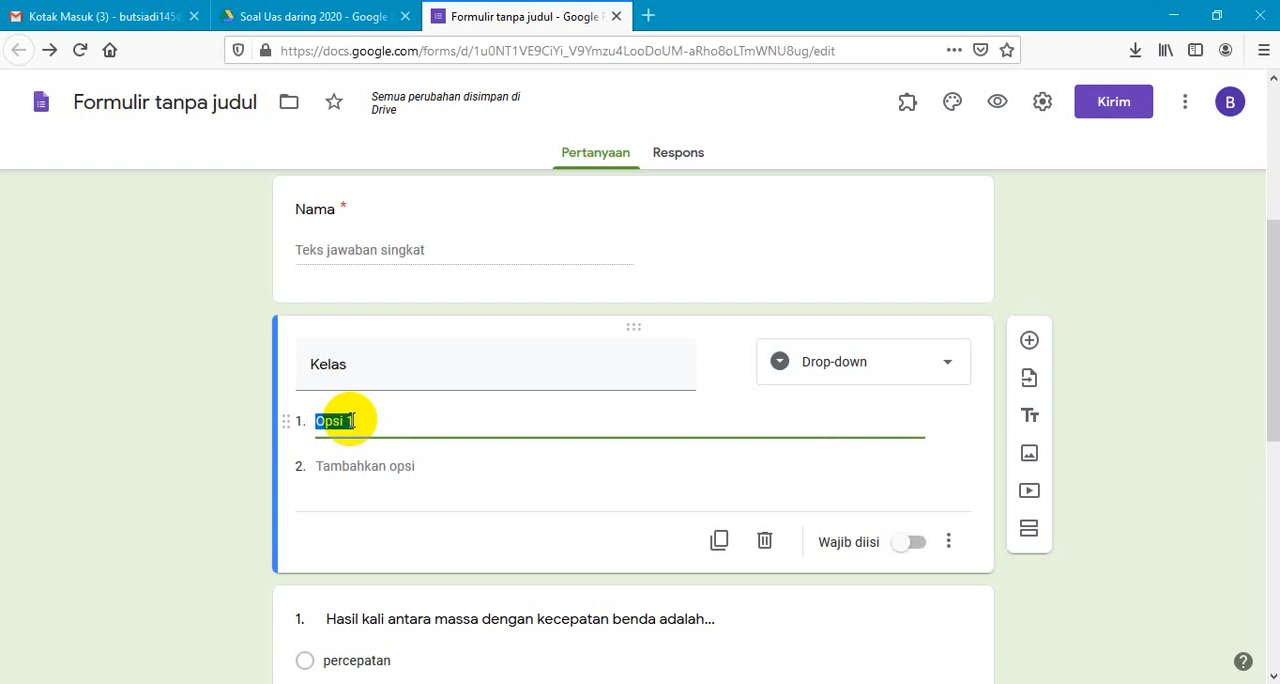
pyautogui.write('X RPL')
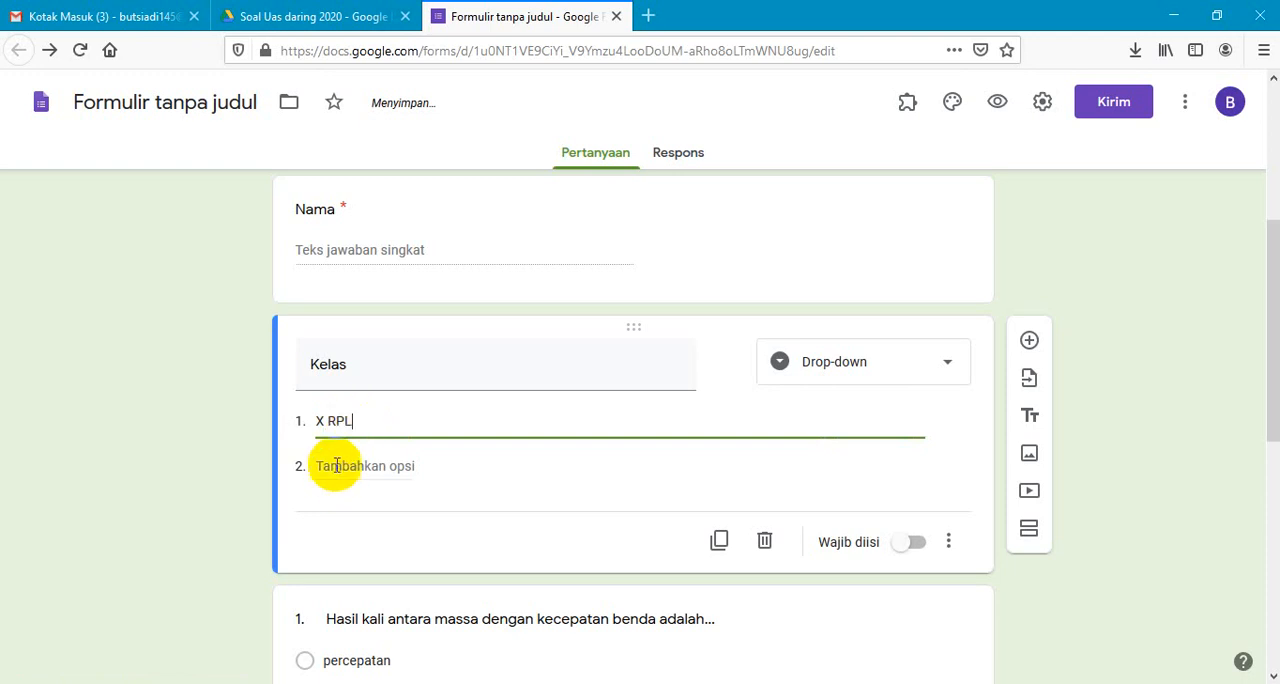
pyautogui.click(335, 465)
pyautogui.write('X K')
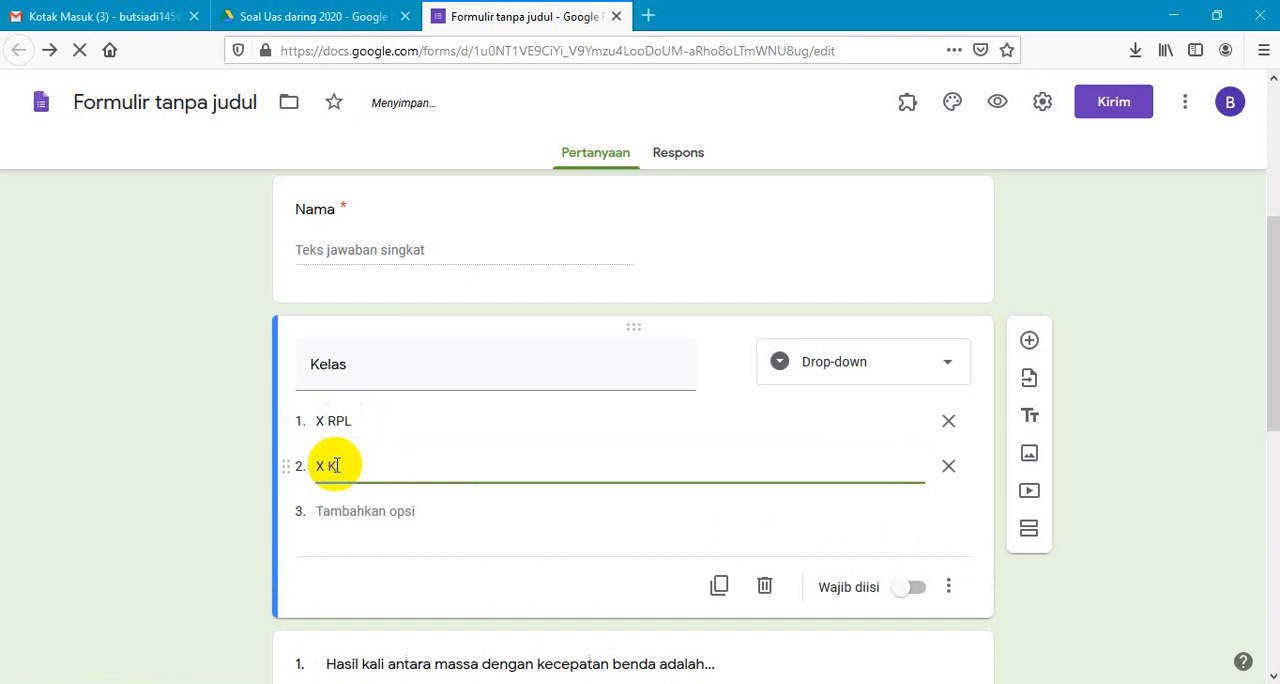
pyautogui.press('BackSpace')
# - Make the Kelas question required and add a new section directly below it
pyautogui.click(918, 589)
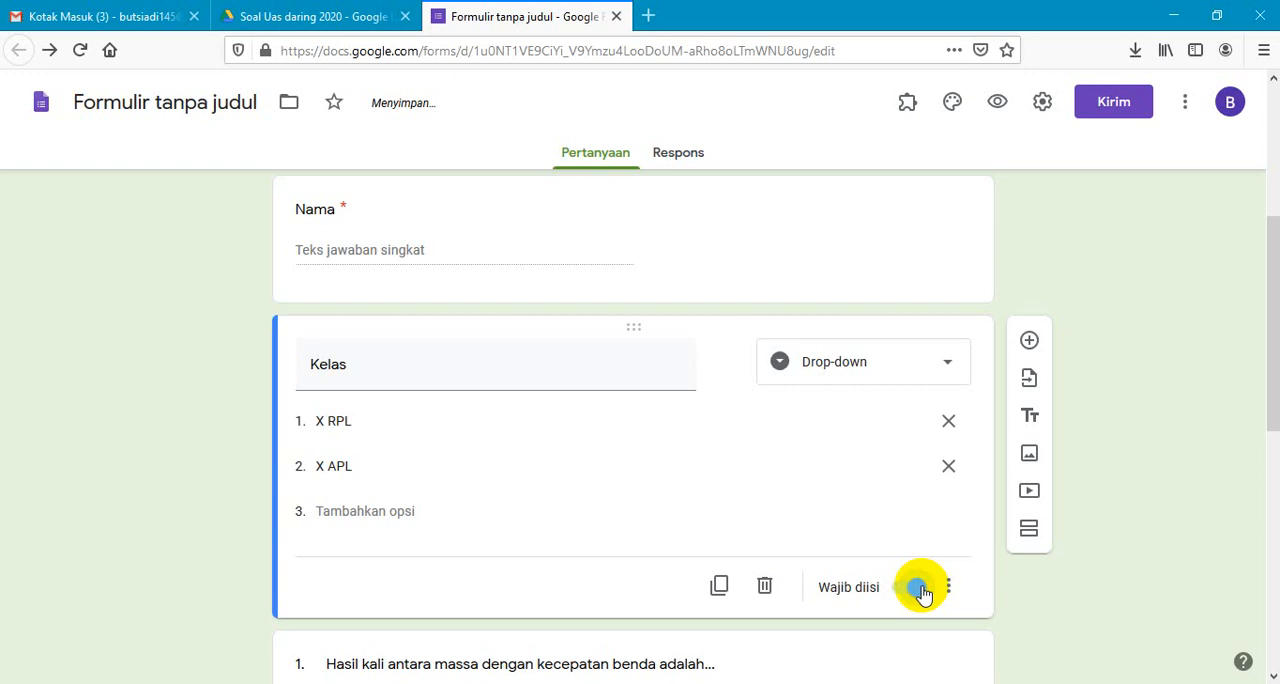
pyautogui.moveTo(1266, 269); pyautogui.dragTo(1266, 315)
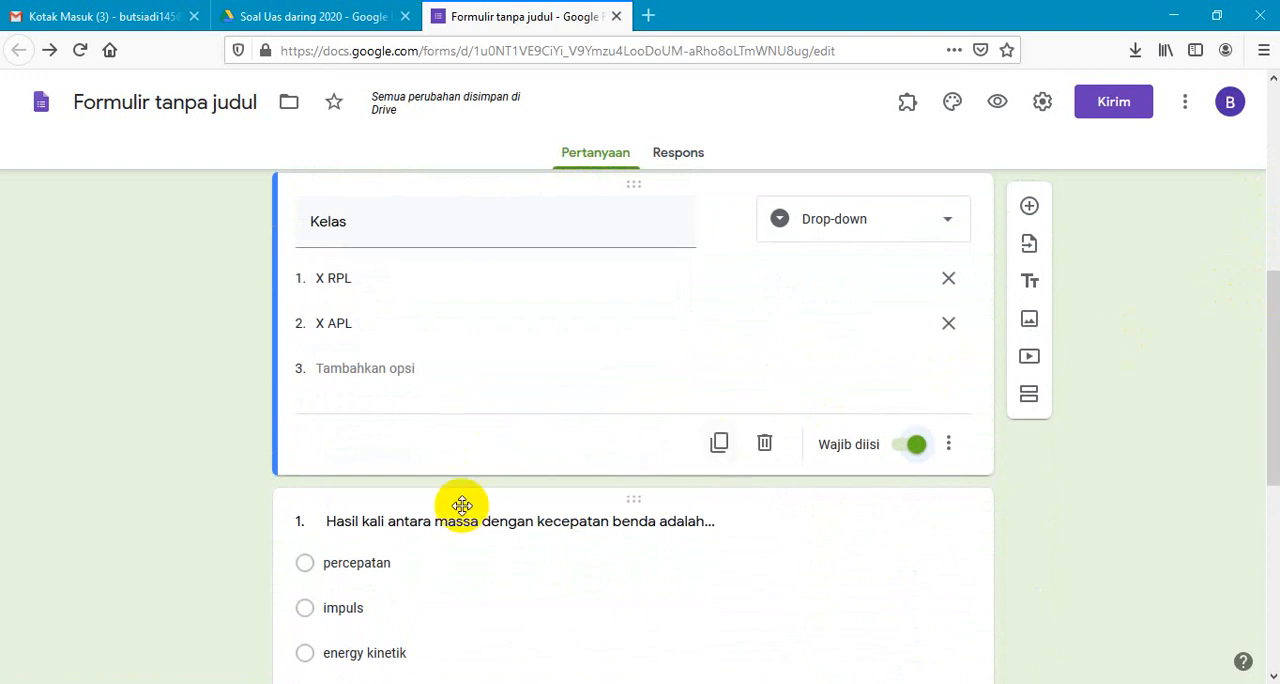
pyautogui.click(1030, 397)
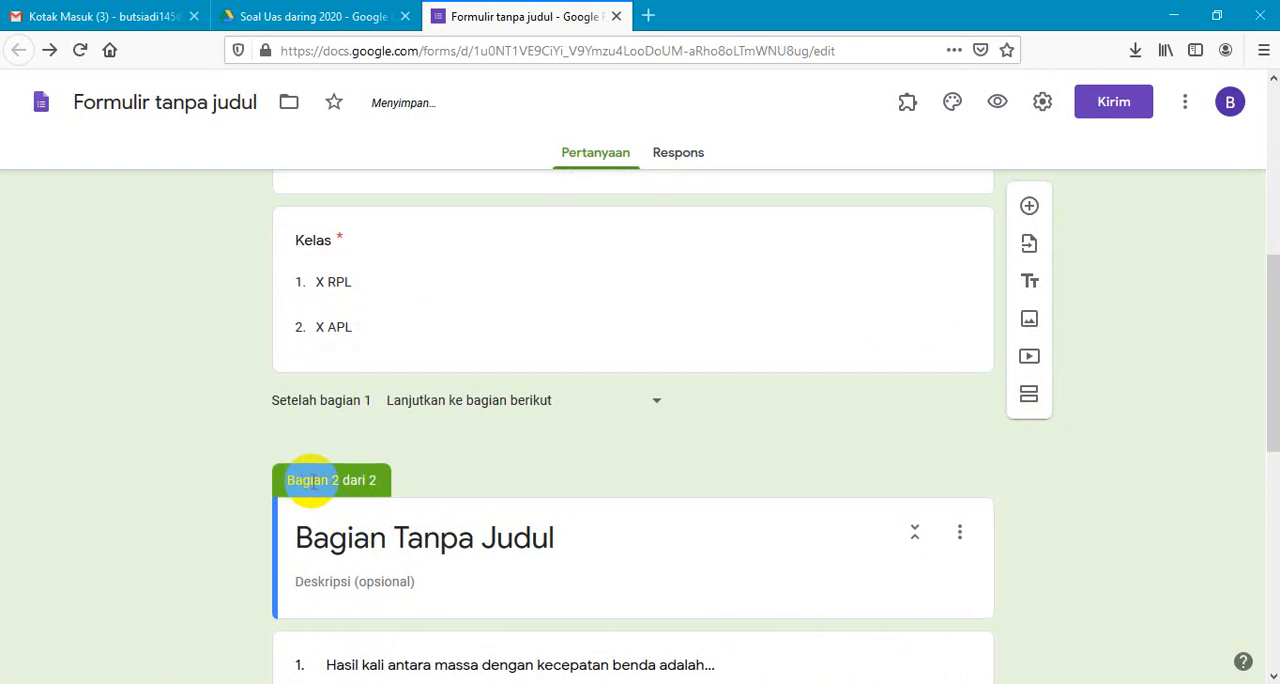
# - Title the second section "Petunjuk Menjawab Soal"
pyautogui.click(443, 540)
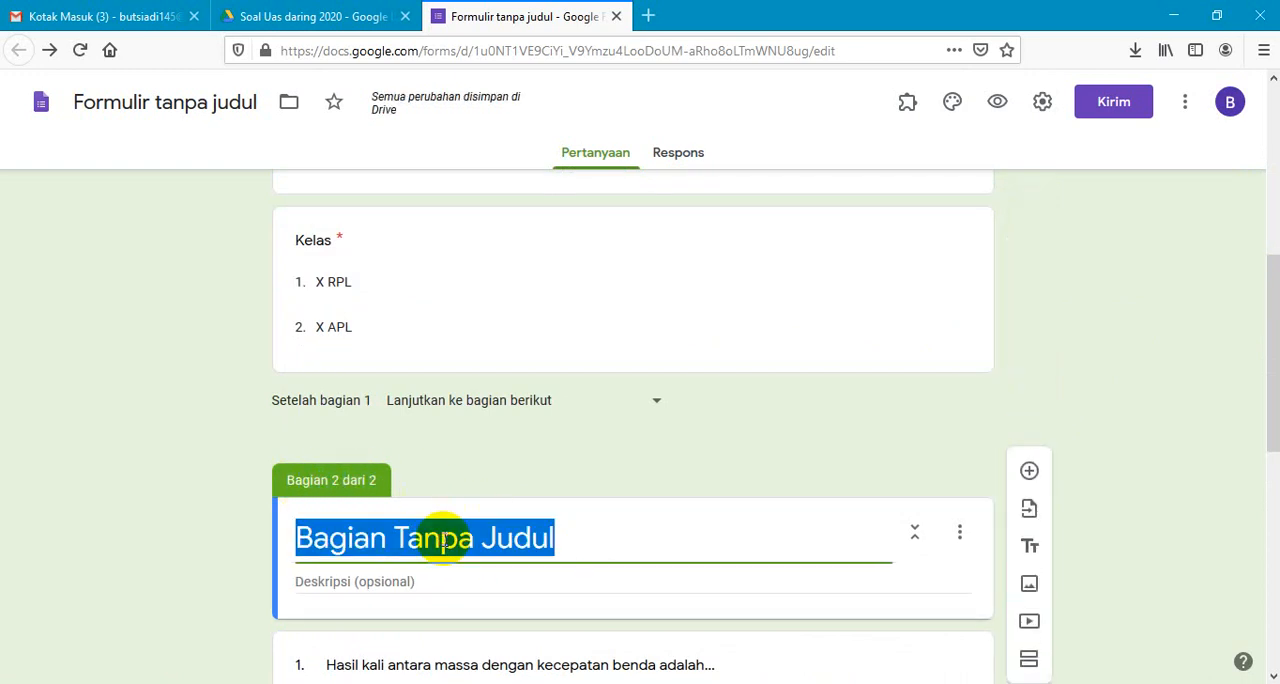
pyautogui.write('P')
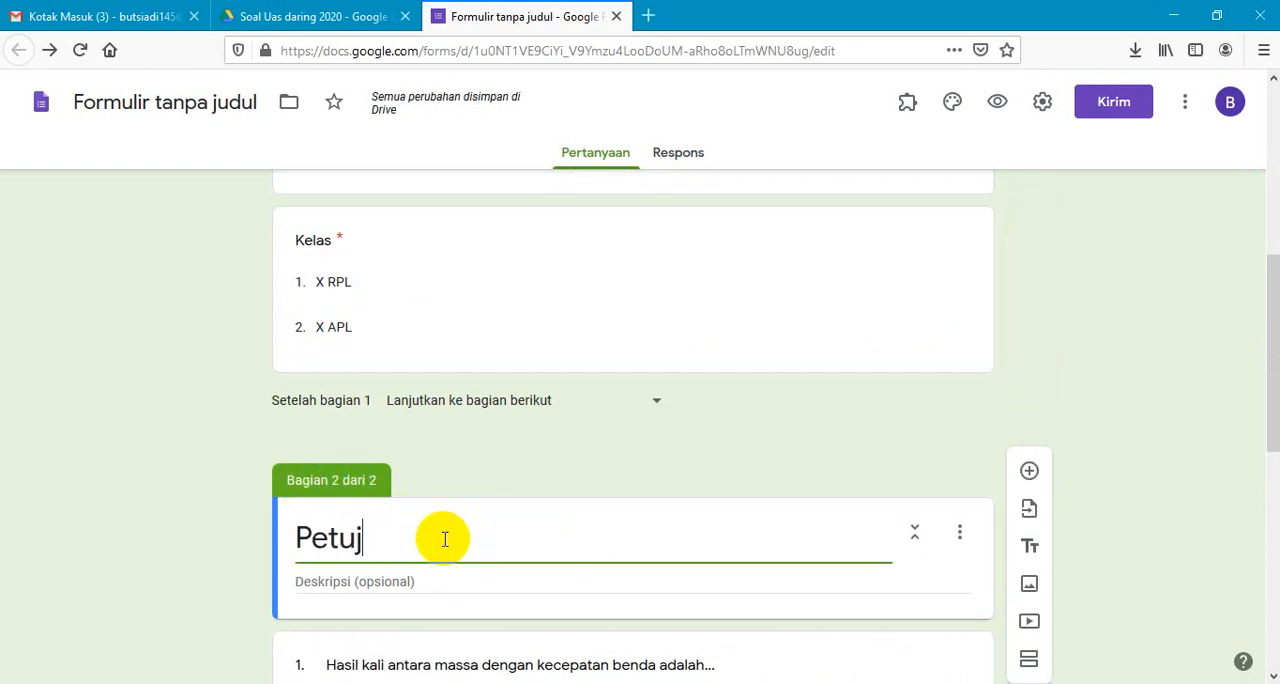
pyautogui.write('etunjuk')
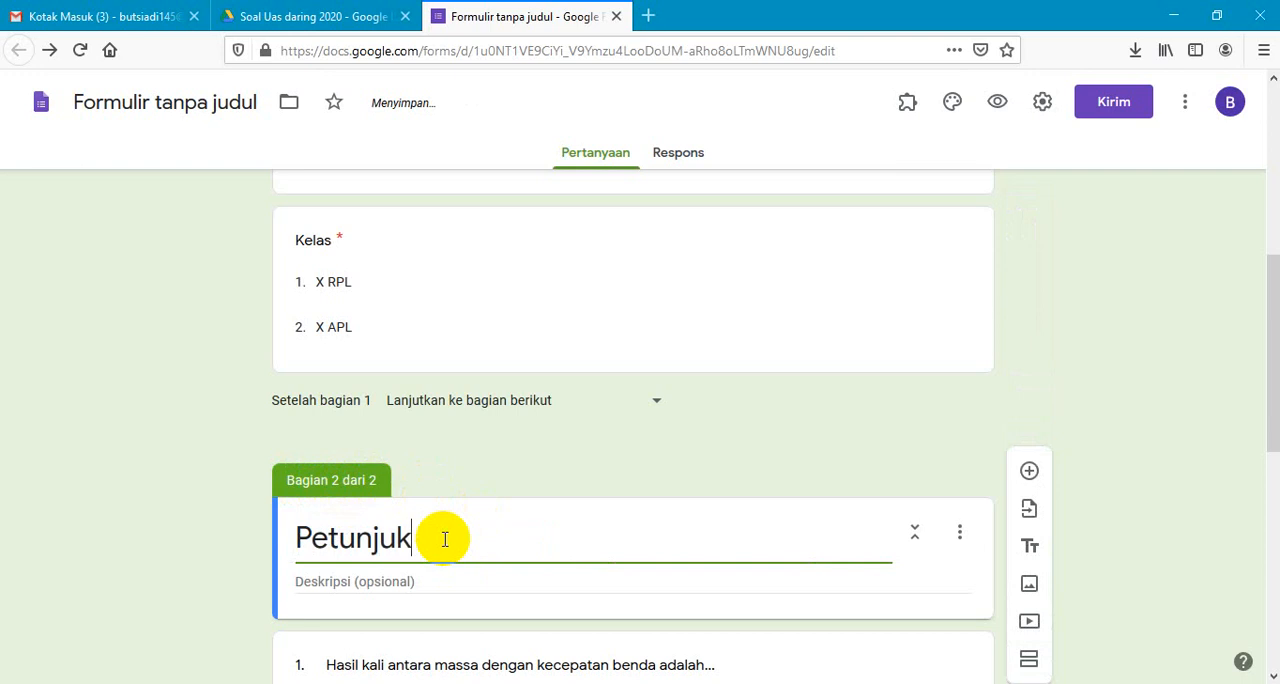
pyautogui.write(' menjawab')
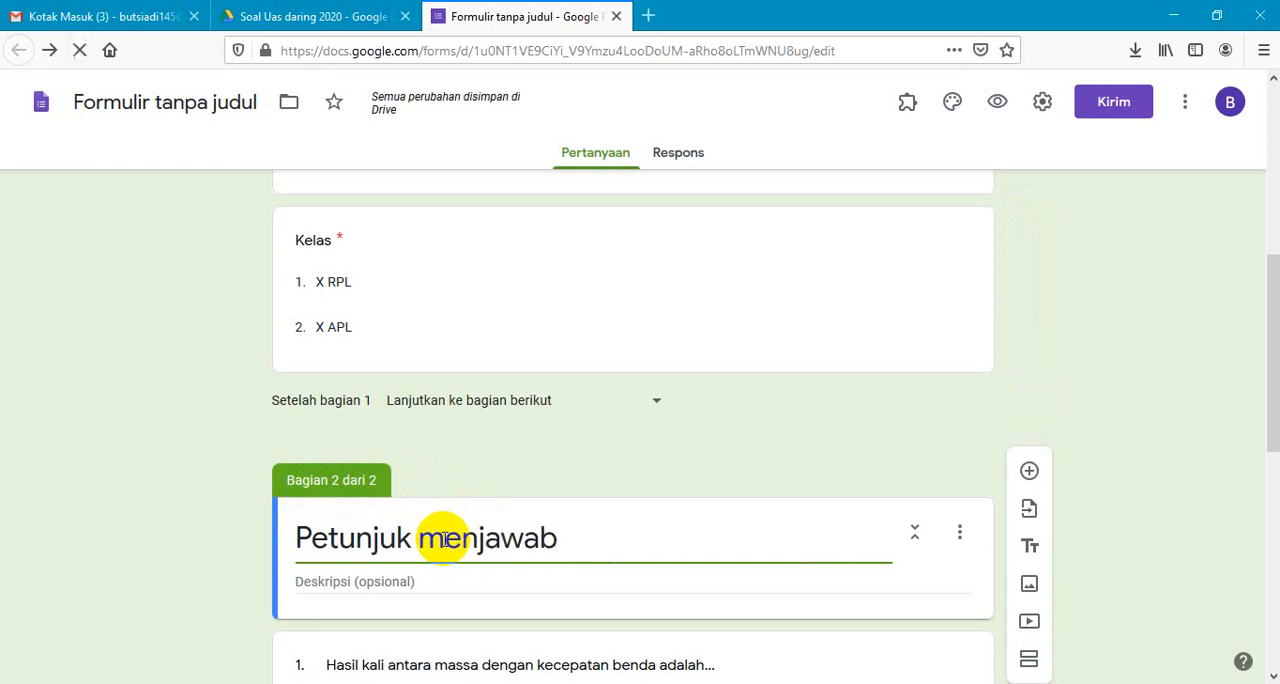
pyautogui.press('BackSpace')
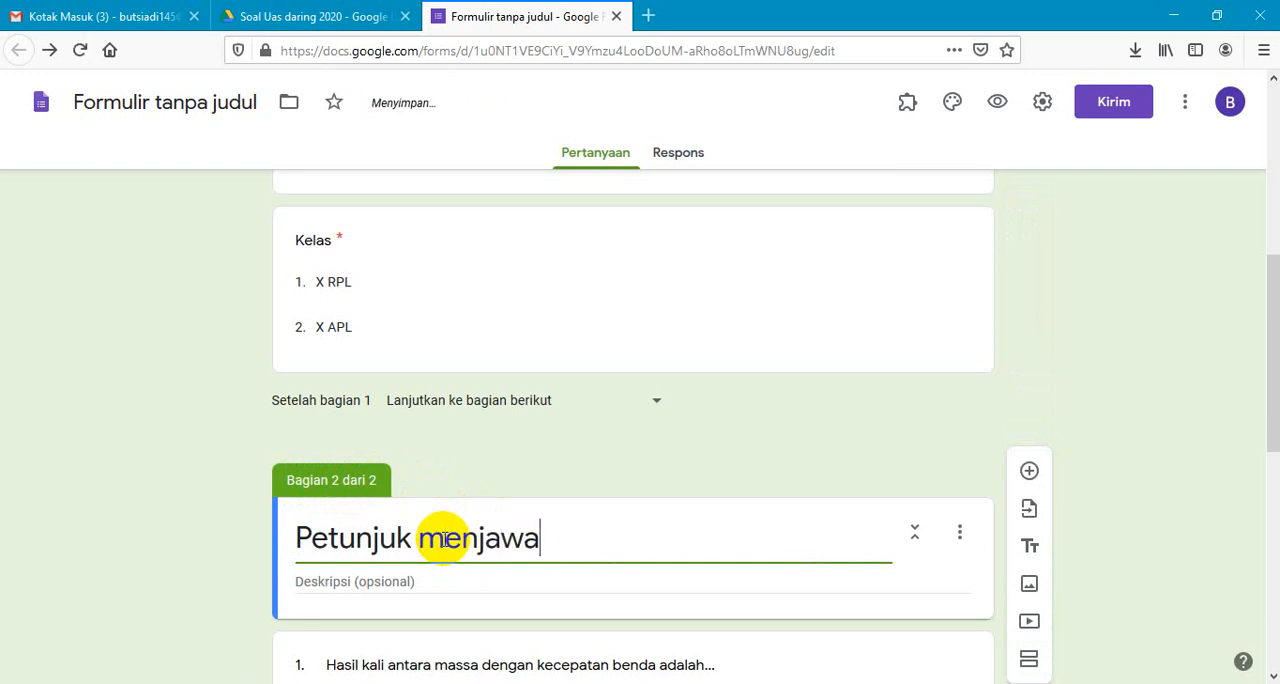
pyautogui.write('p')
pyautogui.press('BackSpace')
pyautogui.write('b Soal')
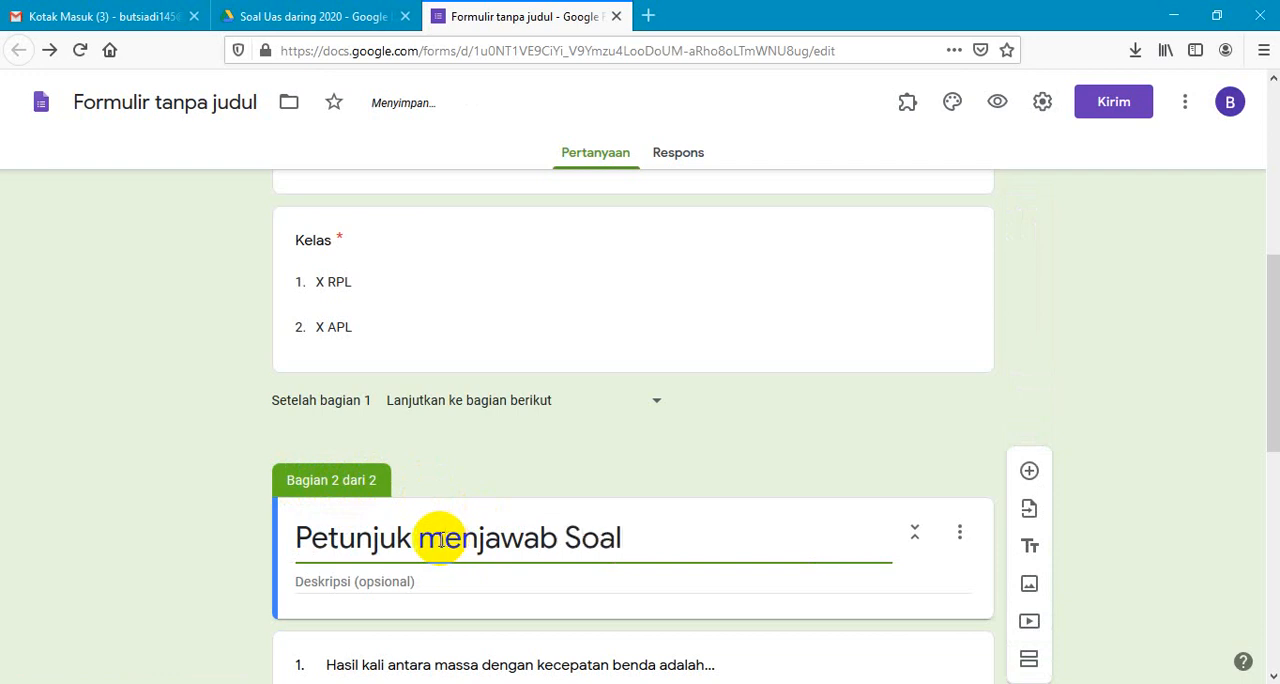
pyautogui.click(440, 540)
pyautogui.press('BackSpace')
pyautogui.write('M')
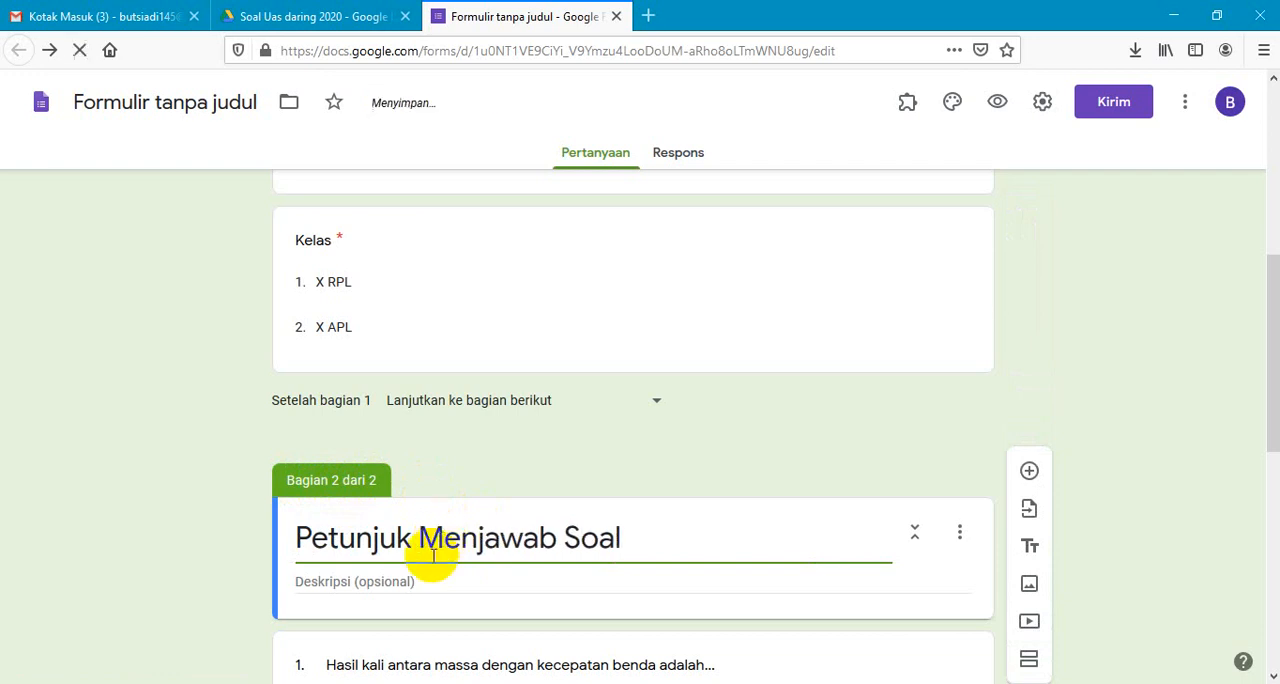
# - Enter "Pilihlah Jawaban yang paling benar" as the first line of the second section's description
pyautogui.click(397, 581)
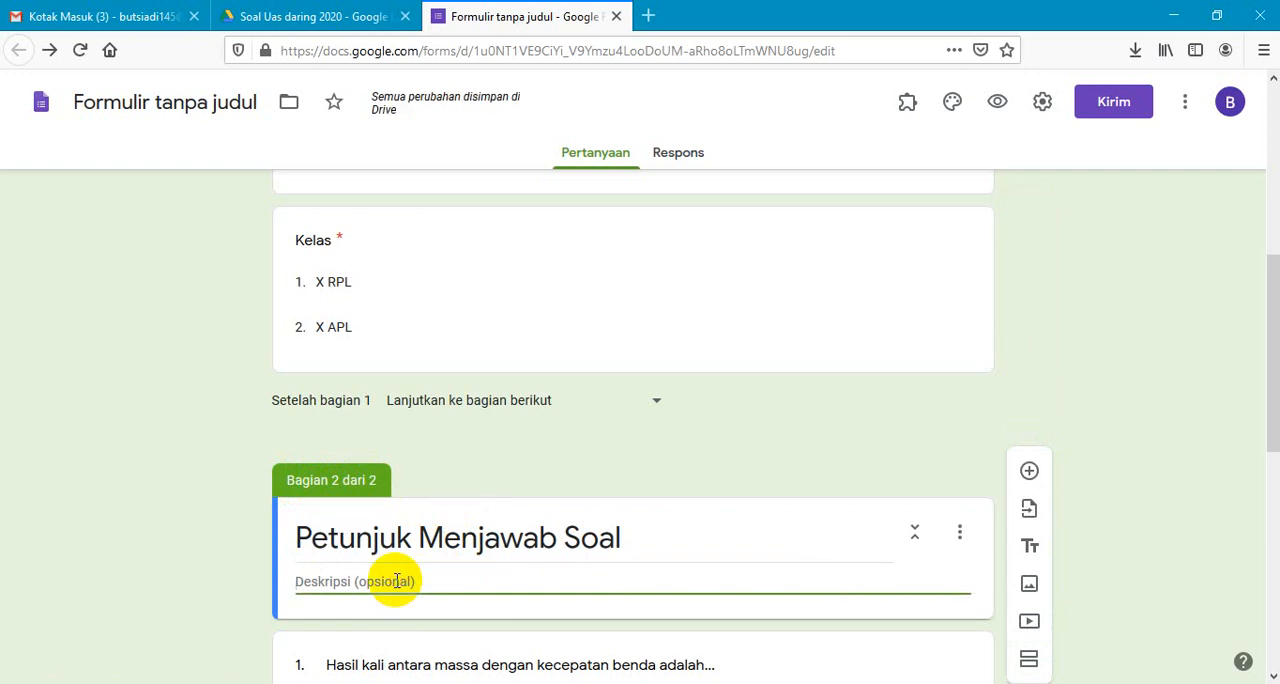
pyautogui.write('Pilihlah ')
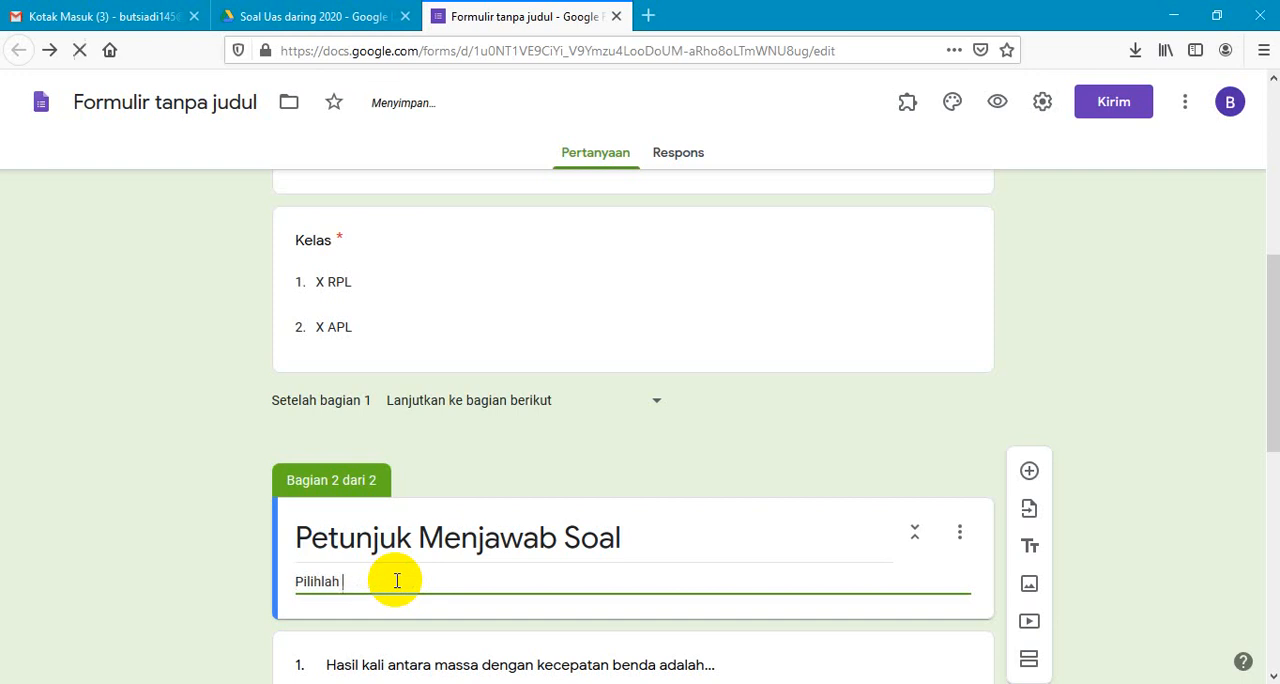
pyautogui.write('Jawaban yang pa')
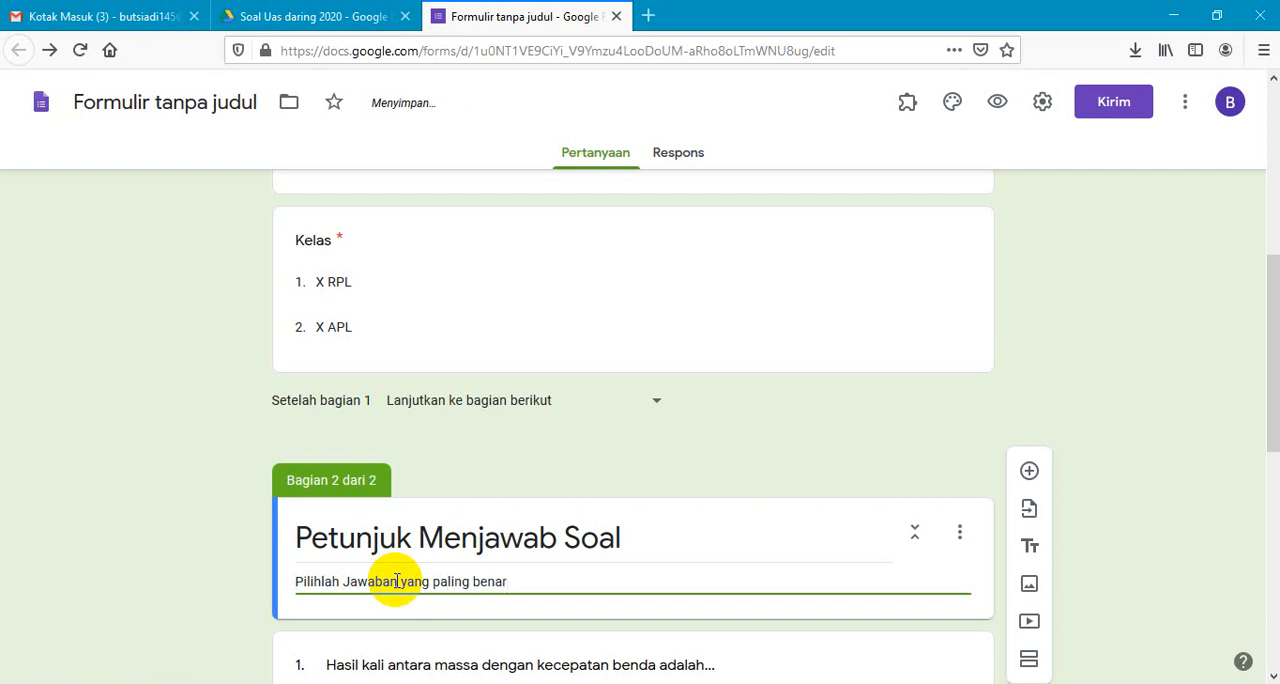
pyautogui.write('ling benar')
pyautogui.press('Return')
pyautogui.press('Return')
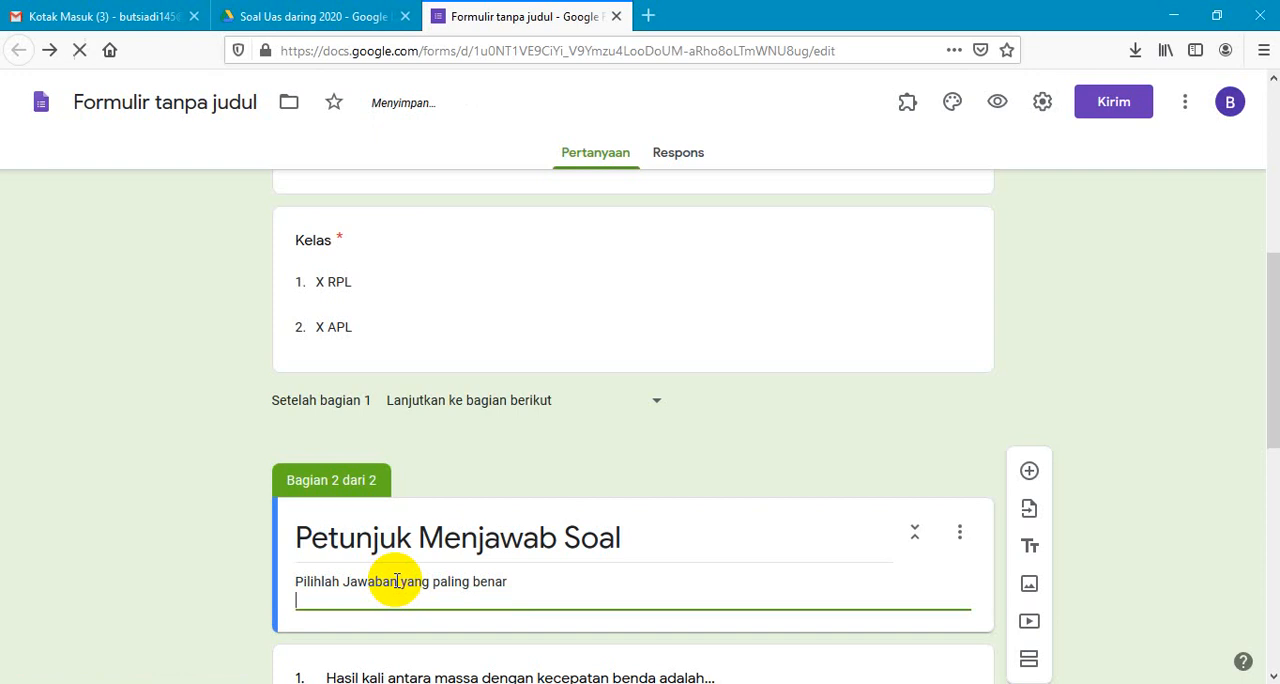
# - Add a second line to the section description reading "Ceklis atau klik pada jawaban yang benar"
pyautogui.write('B')
pyautogui.write('Ceklis')
pyautogui.write('  at')
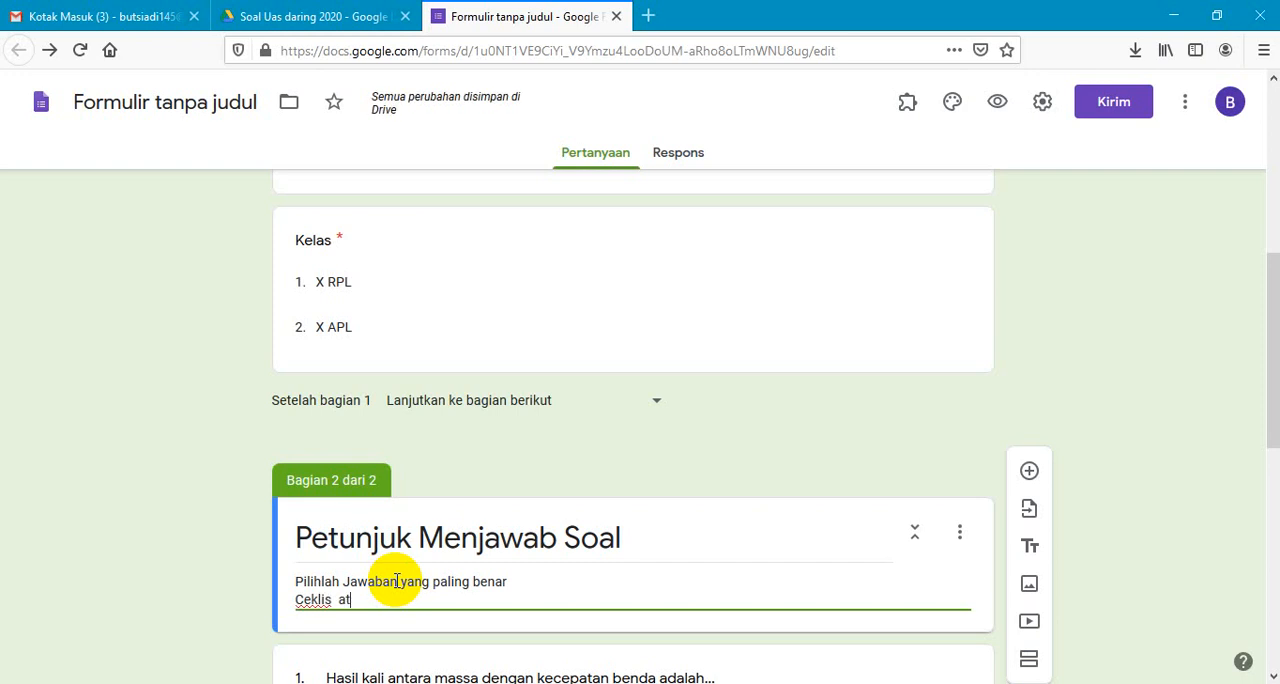
pyautogui.write('au kli')
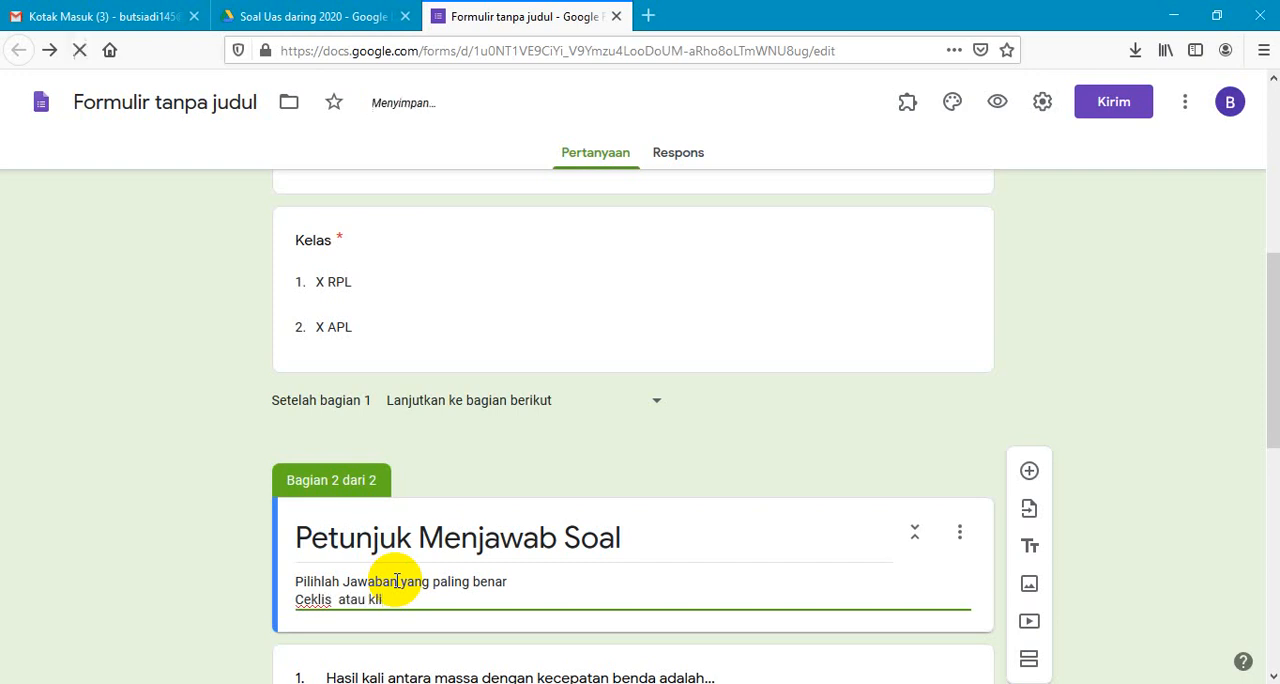
pyautogui.write('k pada jawab')
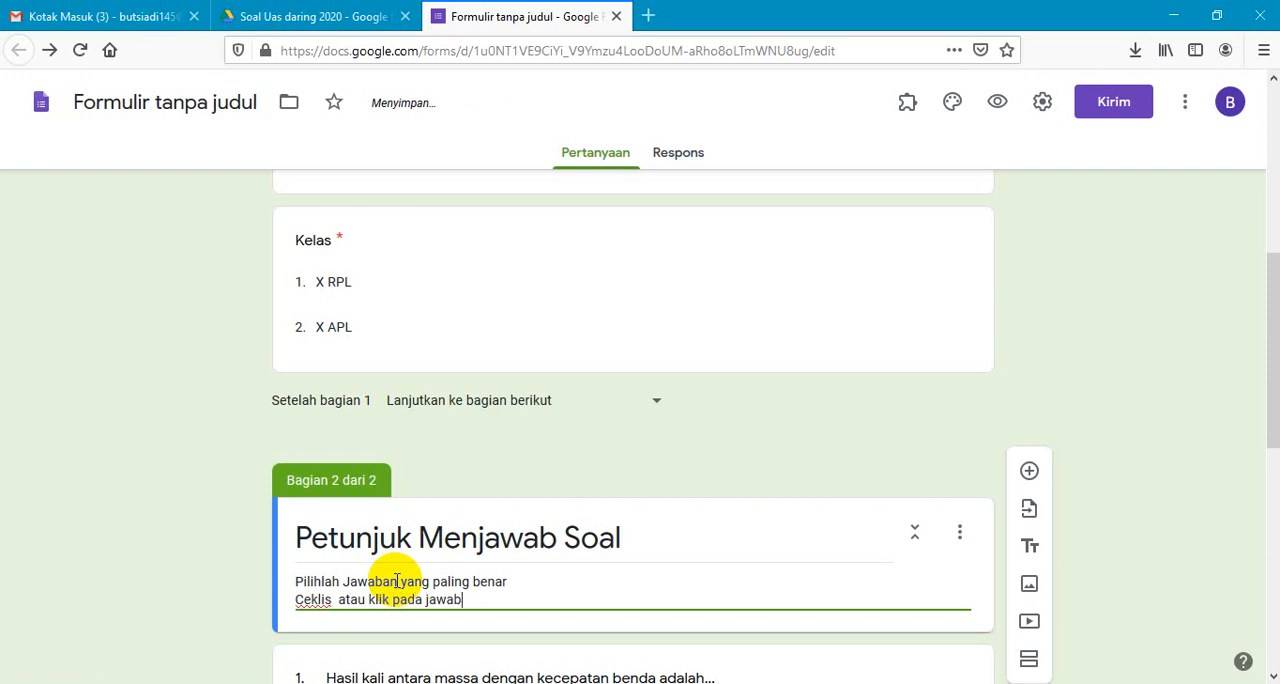
pyautogui.write('an yang bena')
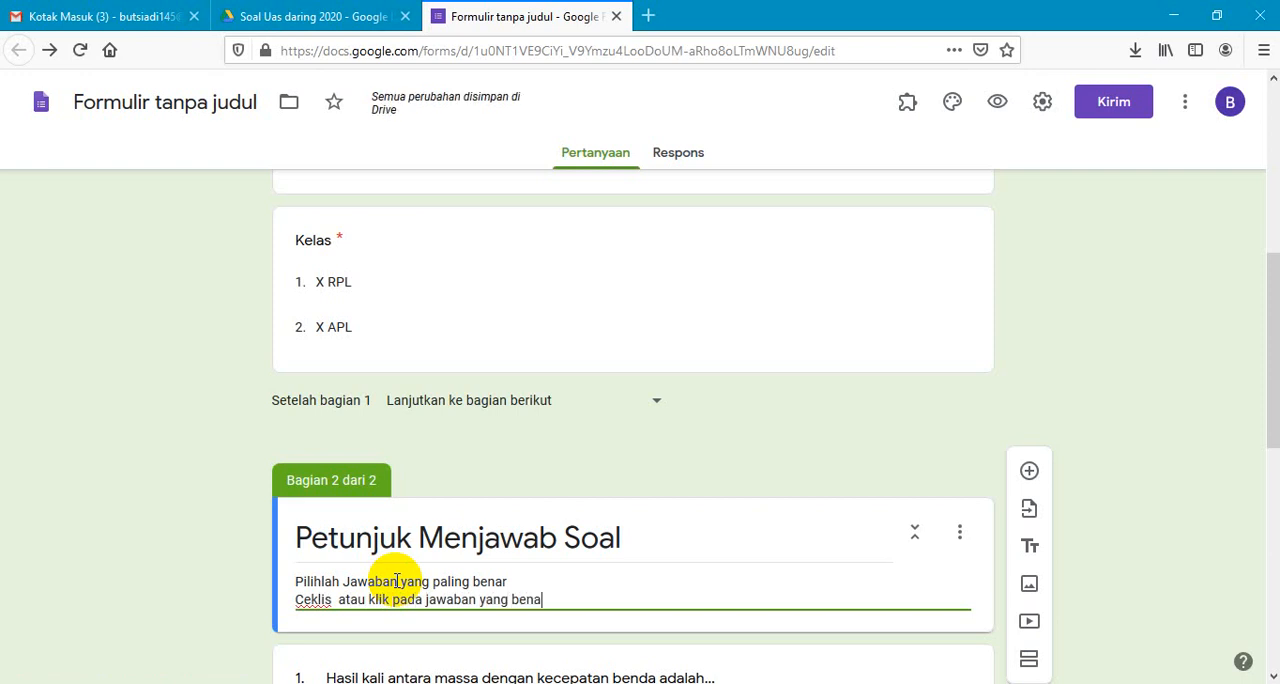
pyautogui.write('r')
pyautogui.press('Return')
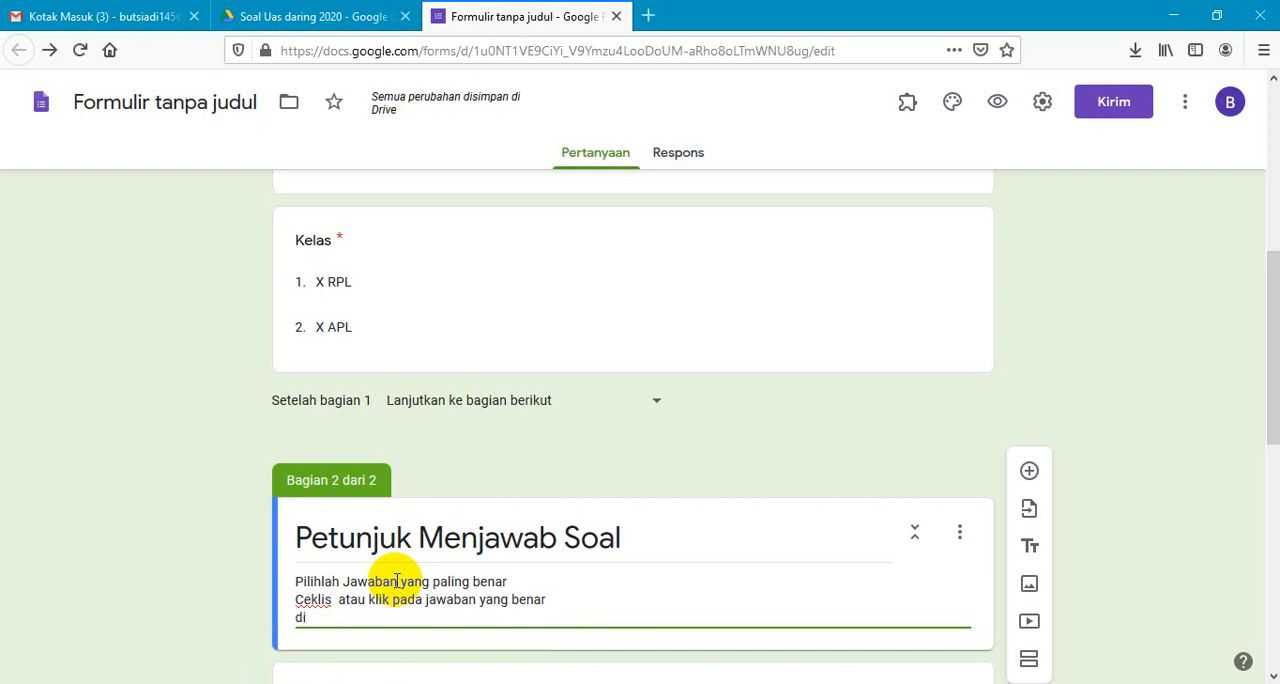
# - Add a third description line reading "dilarang menggunakan Bantuan HP ataupun kalkulator selama menjawab soal"
pyautogui.write('dilarang menggunakan')
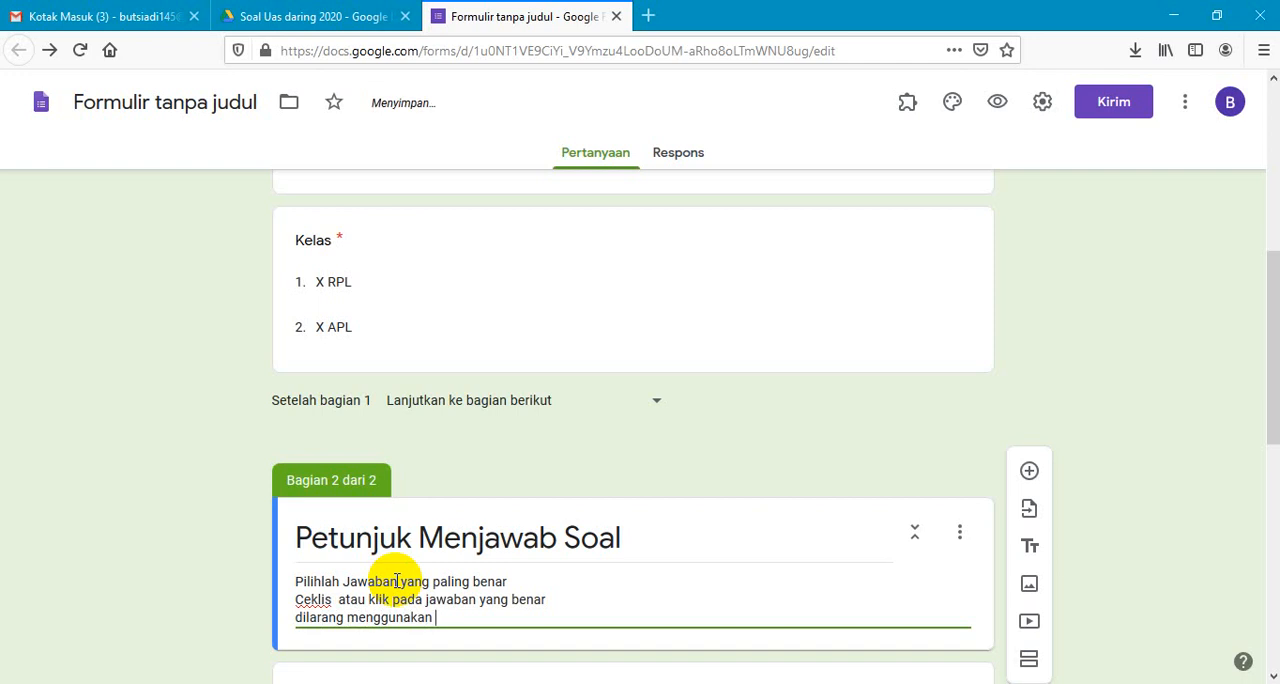
pyautogui.write(' BAntuan')
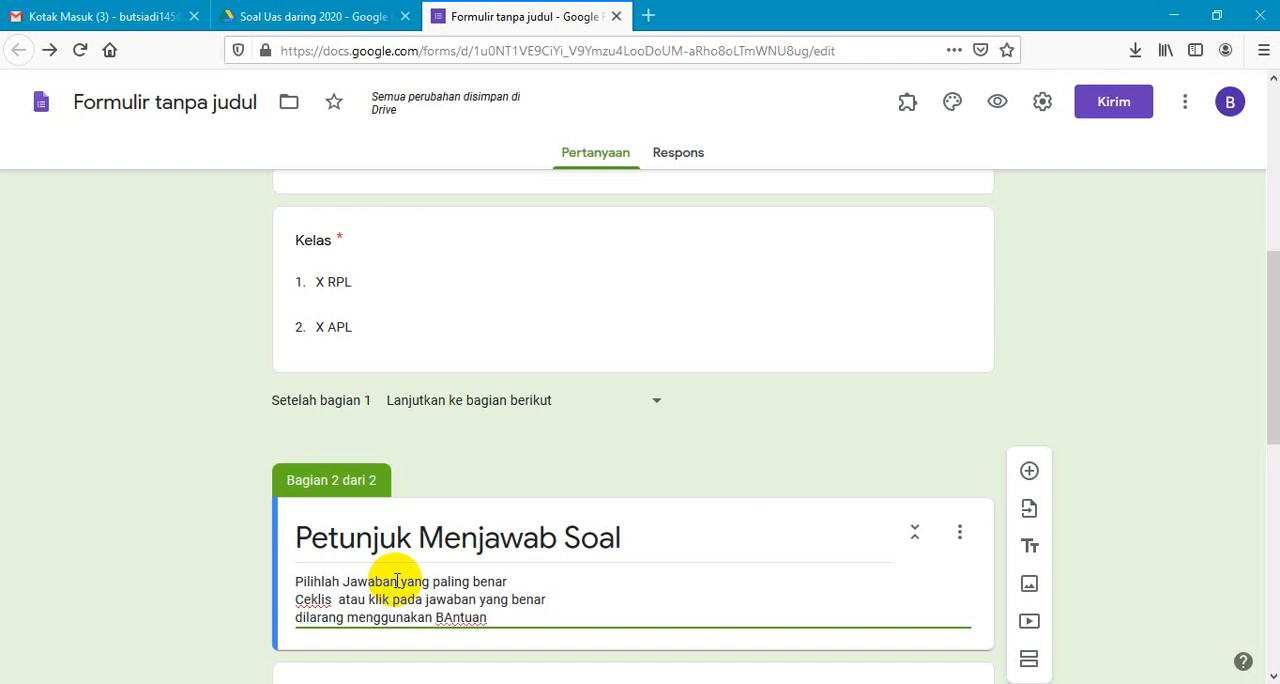
pyautogui.write(' HP at')
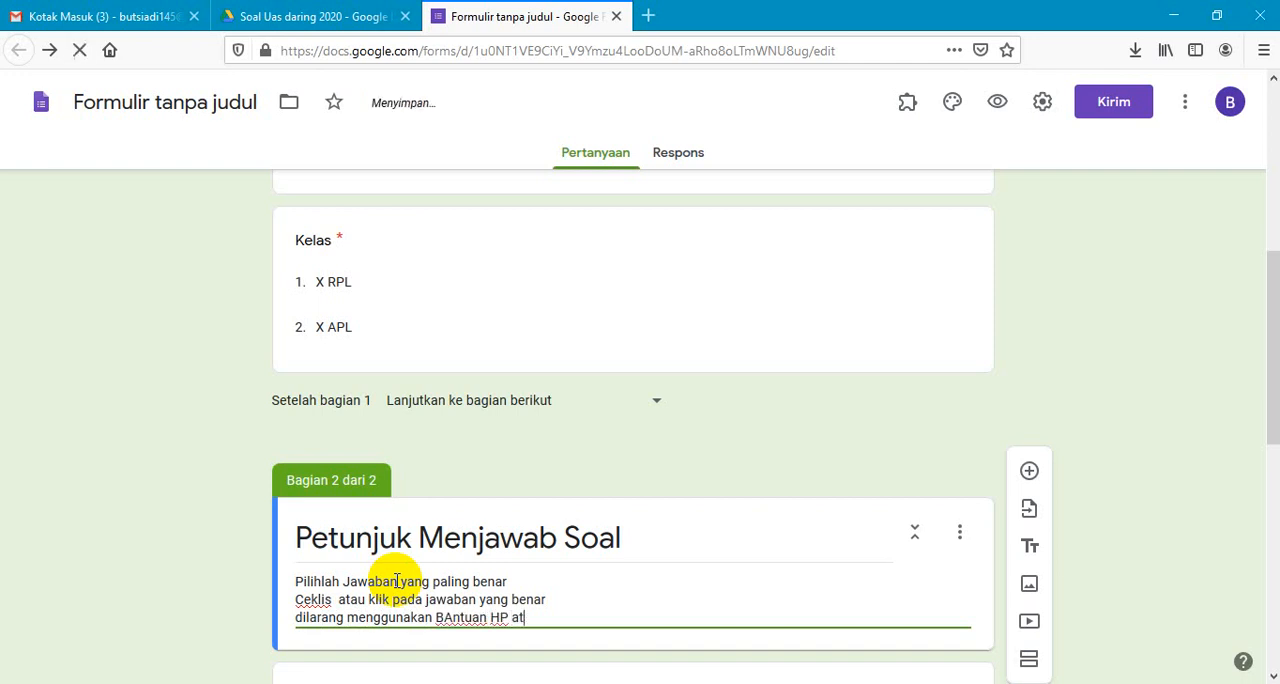
pyautogui.write('aupun kalku')
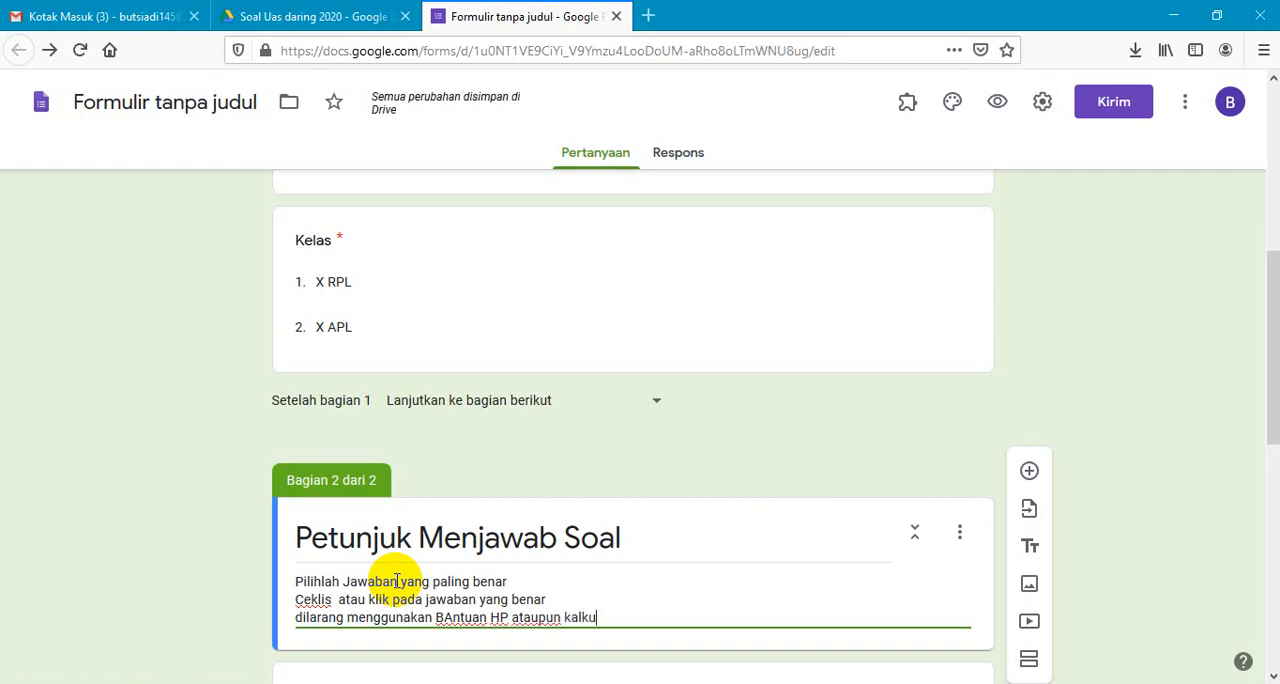
pyautogui.write('lator selama menjawab')
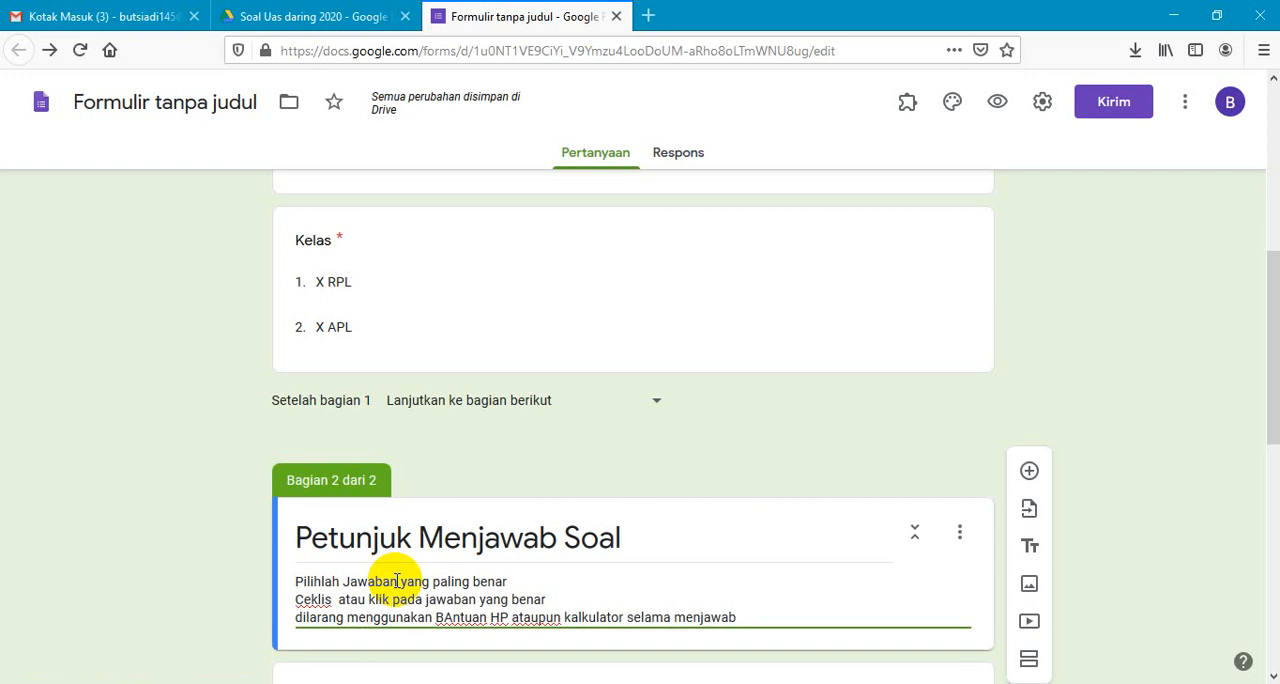
pyautogui.write(' soal')
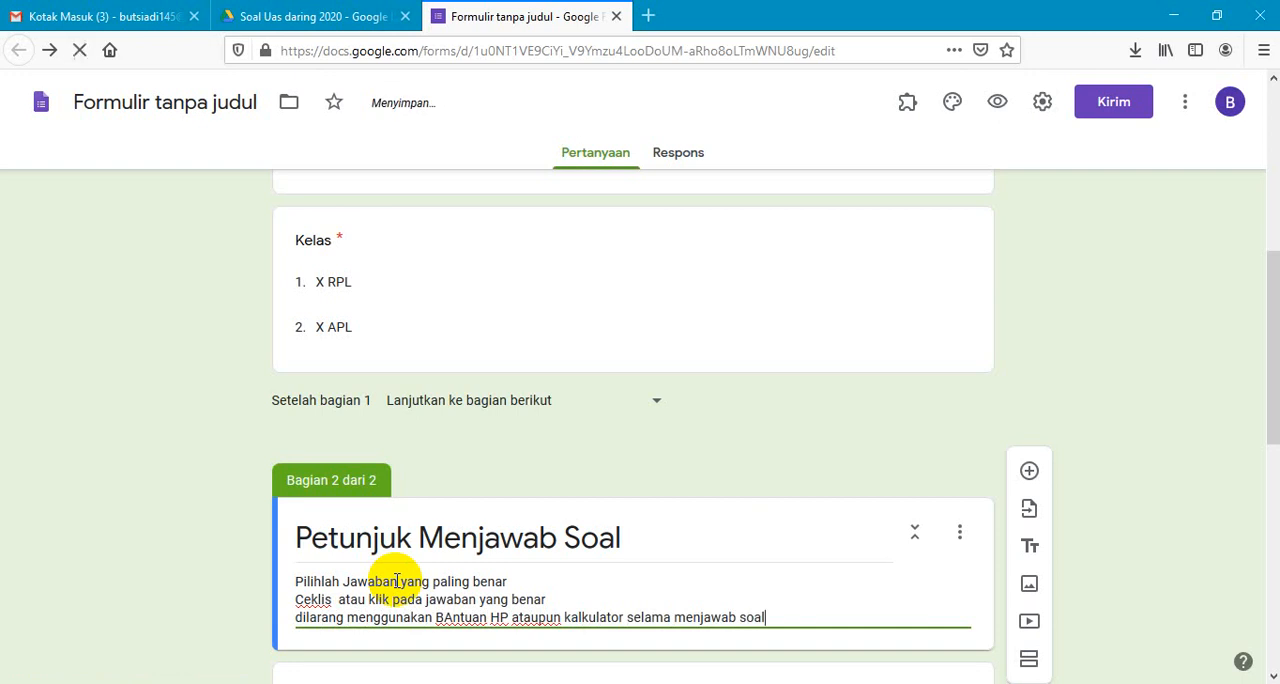
pyautogui.click(451, 618)
pyautogui.press('BackSpace')
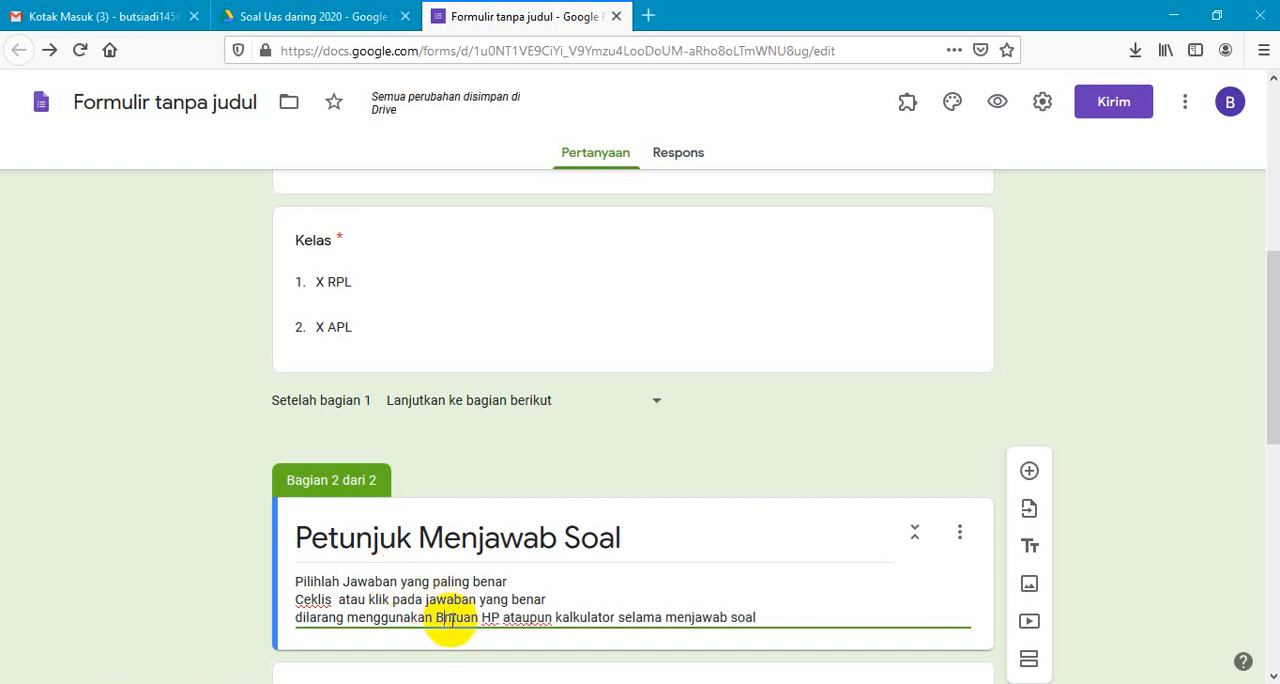
pyautogui.write('an')
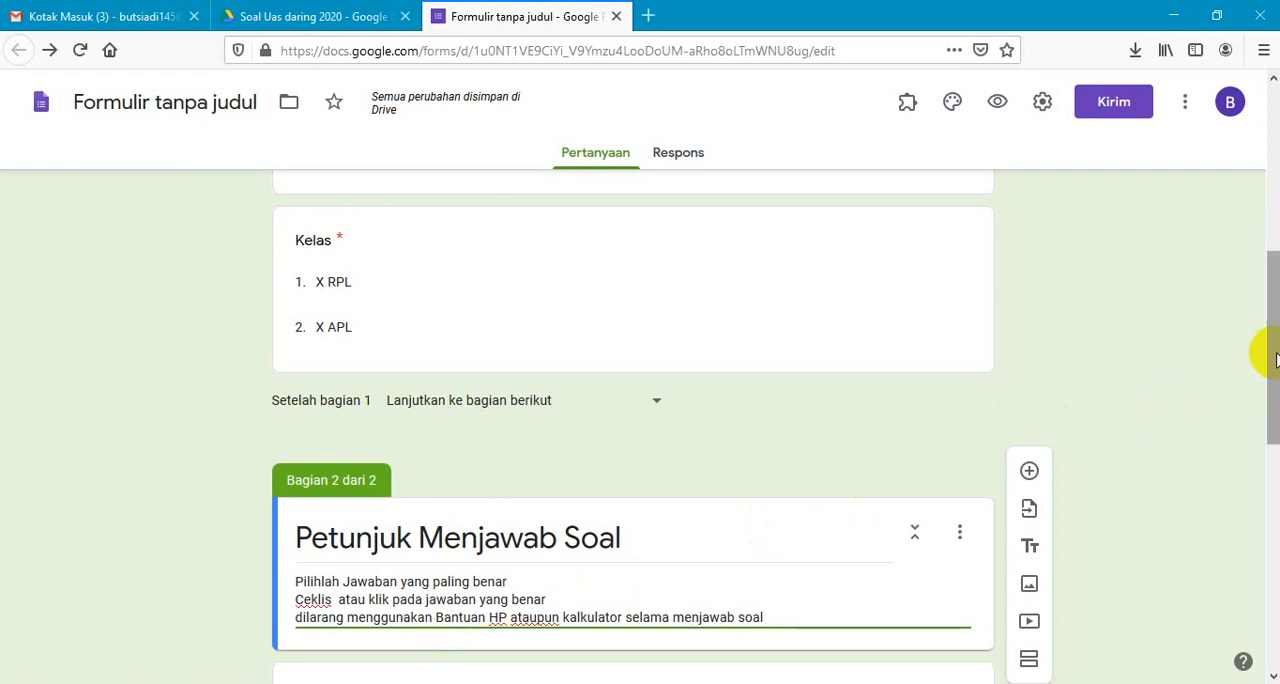
# - Add a third section between the instructions and question 1 and title it "Soal"
pyautogui.moveTo(1265, 350); pyautogui.dragTo(1276, 430)
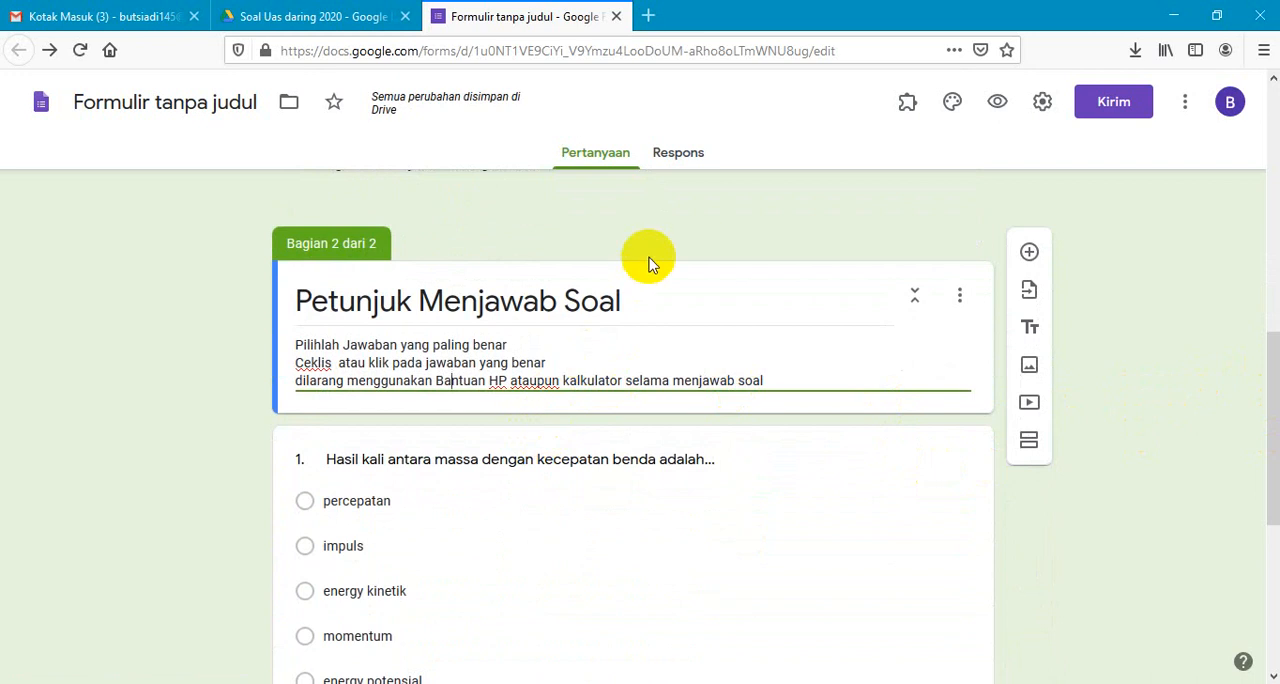
pyautogui.click(1028, 446)
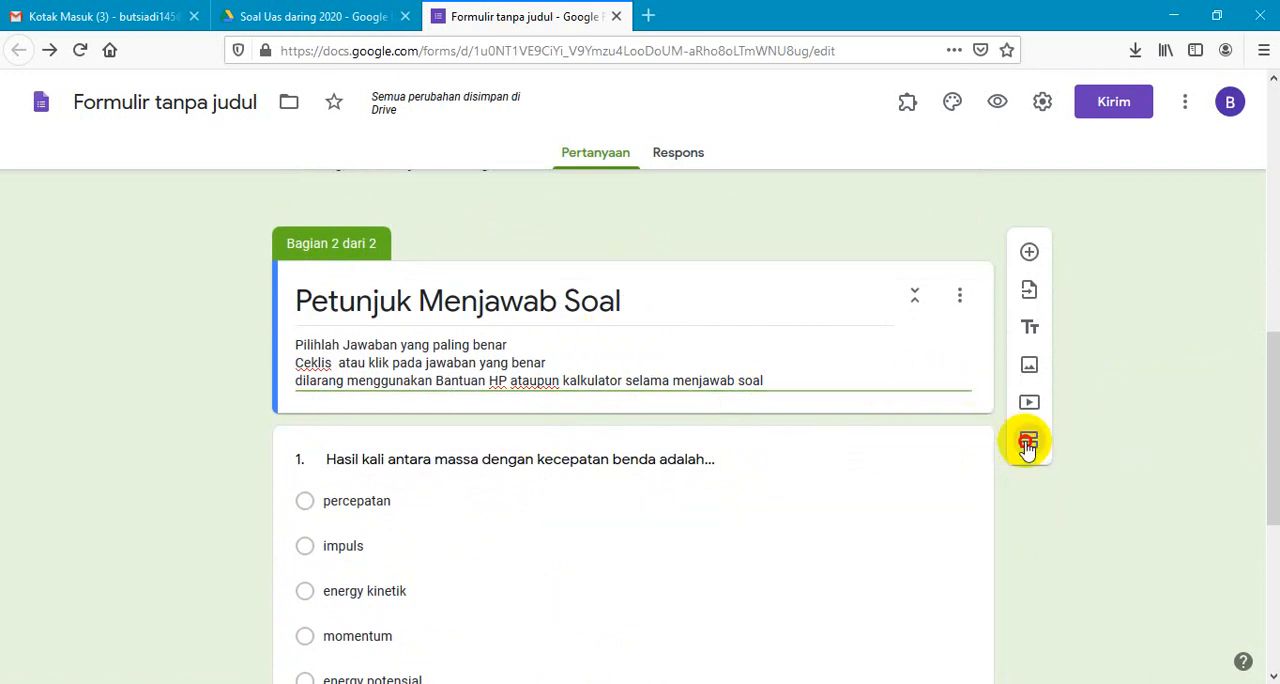
pyautogui.click(335, 580)
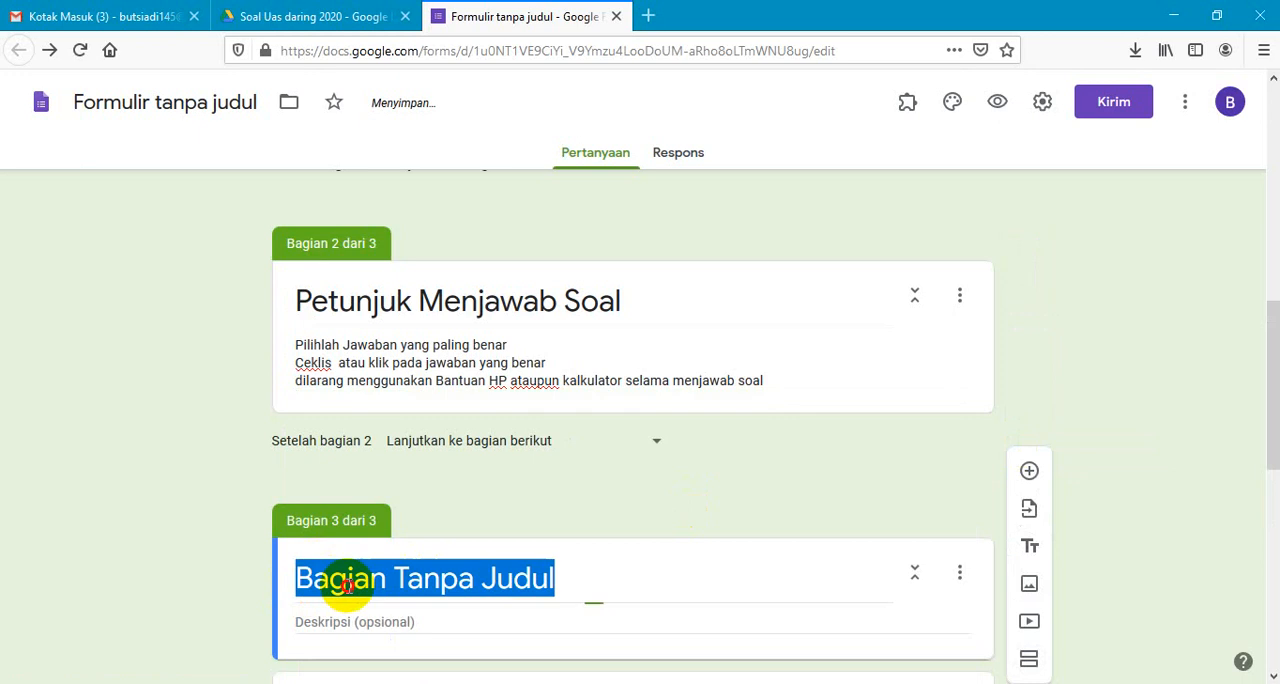
pyautogui.write('Soal')
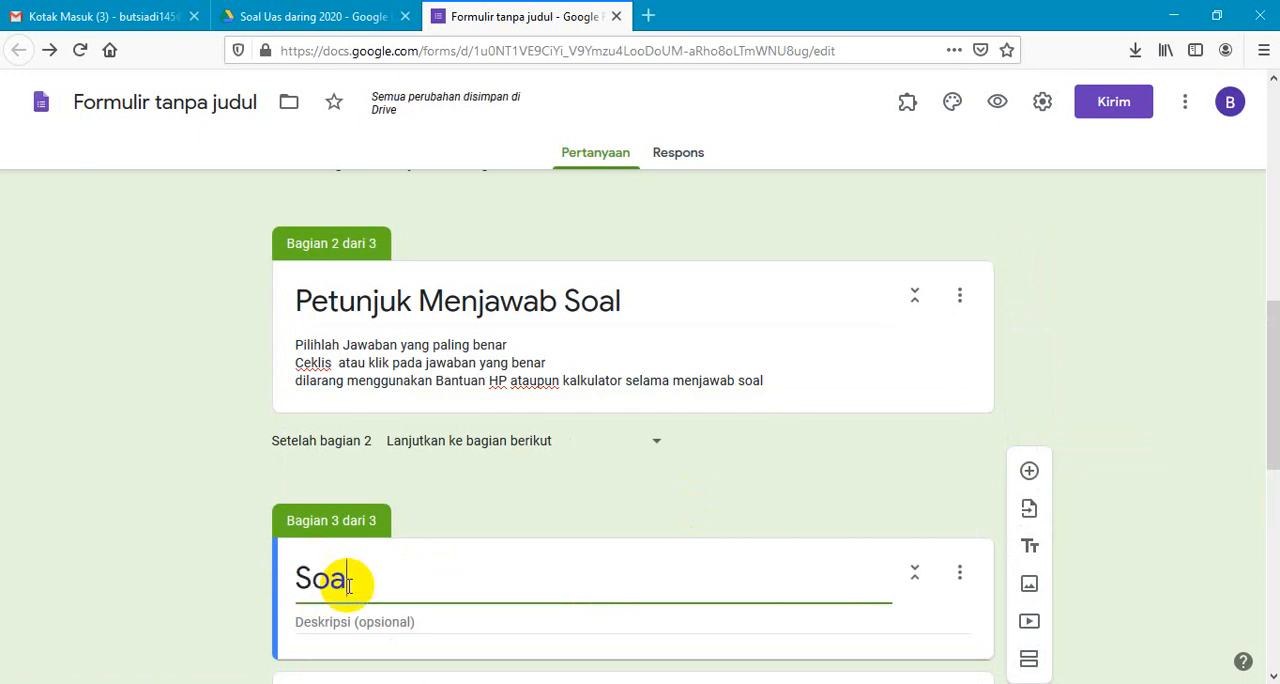
pyautogui.press('BackSpace')
pyautogui.press('BackSpace')
pyautogui.press('BackSpace')
pyautogui.press('BackSpace')
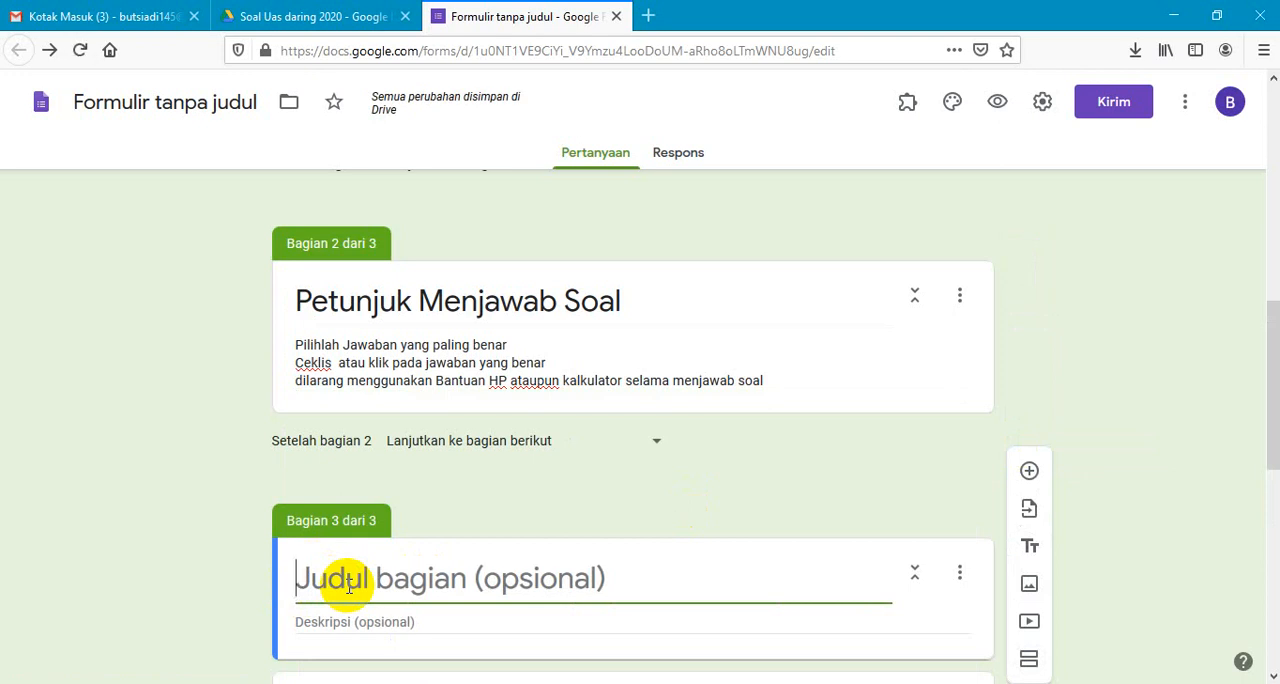
pyautogui.write('M')
pyautogui.press('BackSpace')
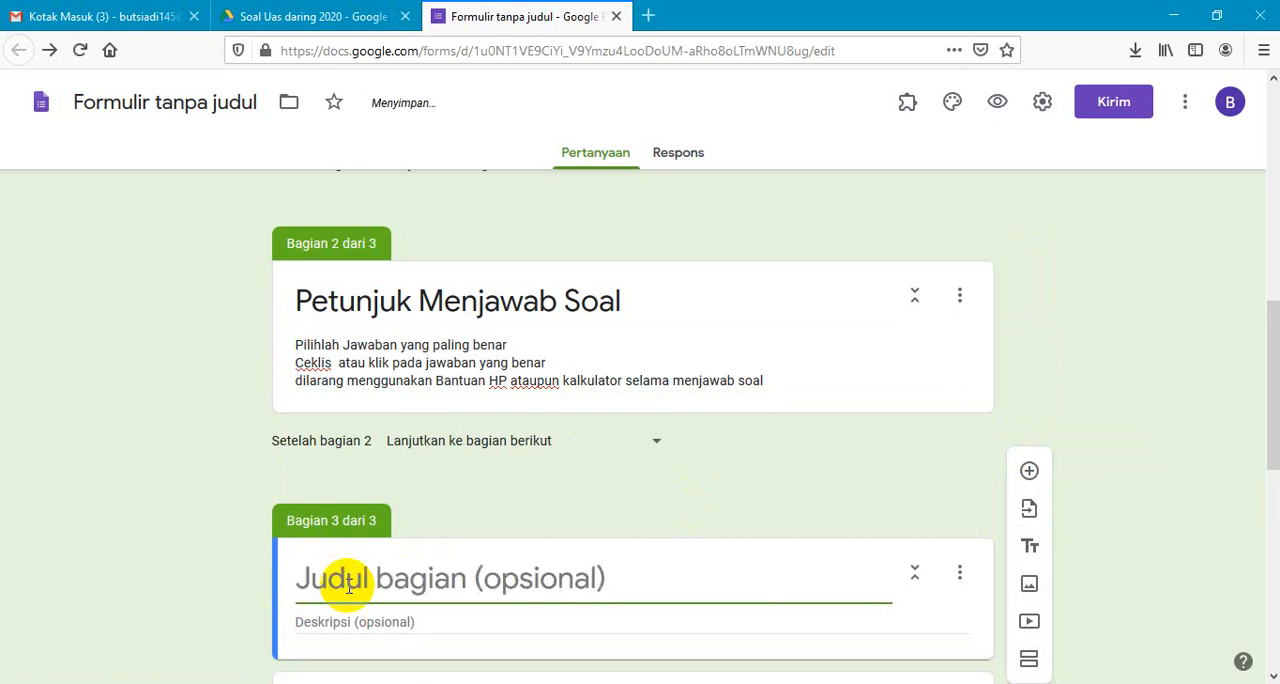
pyautogui.write('Soal')
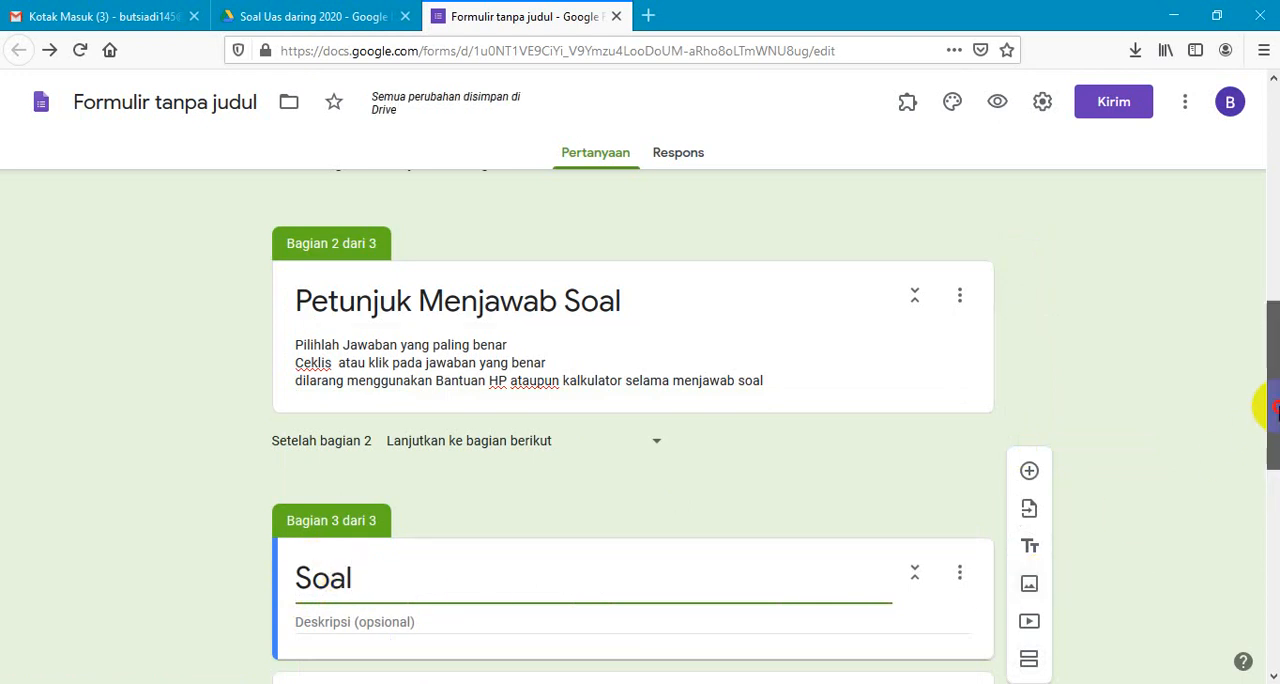
pyautogui.moveTo(1268, 410); pyautogui.dragTo(1268, 536)
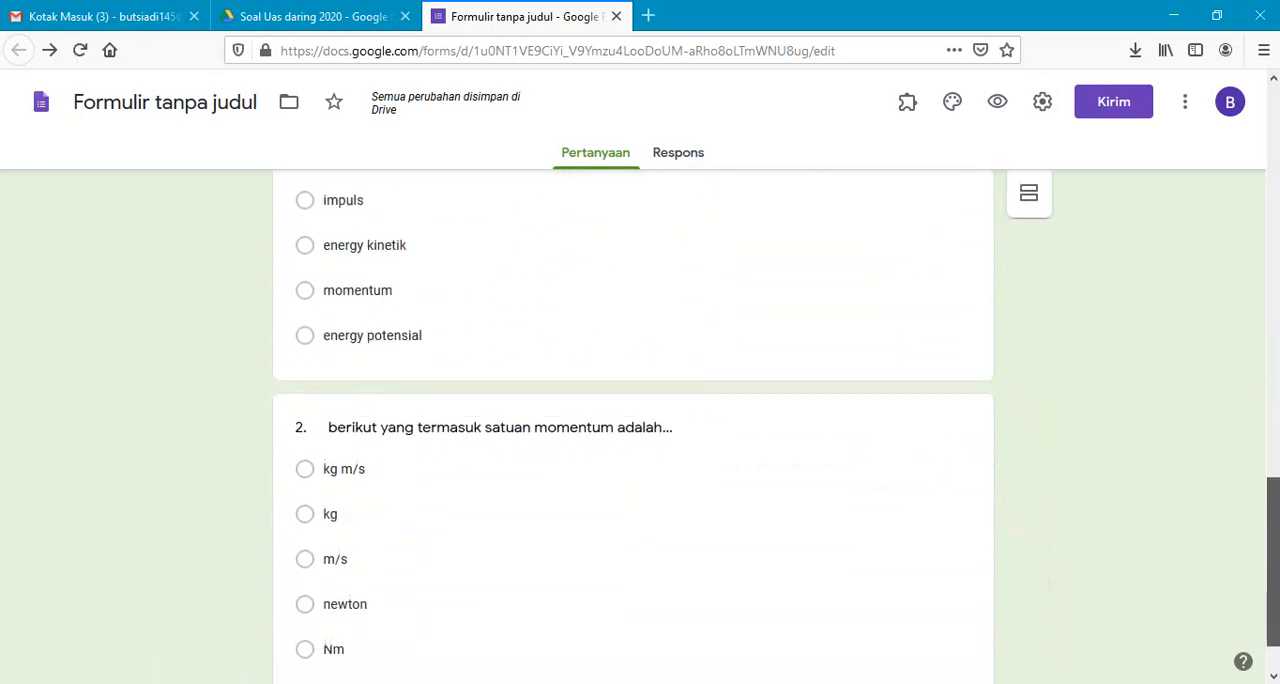
pyautogui.click(1265, 450)
pyautogui.moveTo(1265, 450); pyautogui.dragTo(1206, 234)
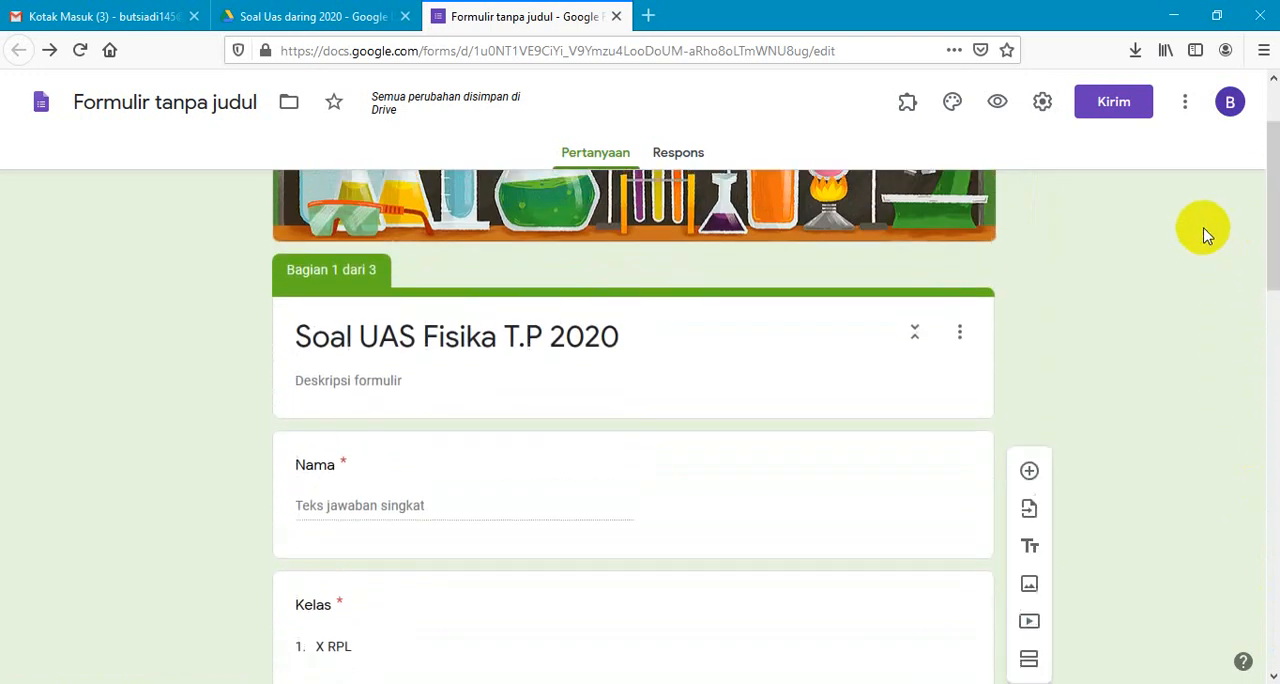
pyautogui.click(1041, 104)
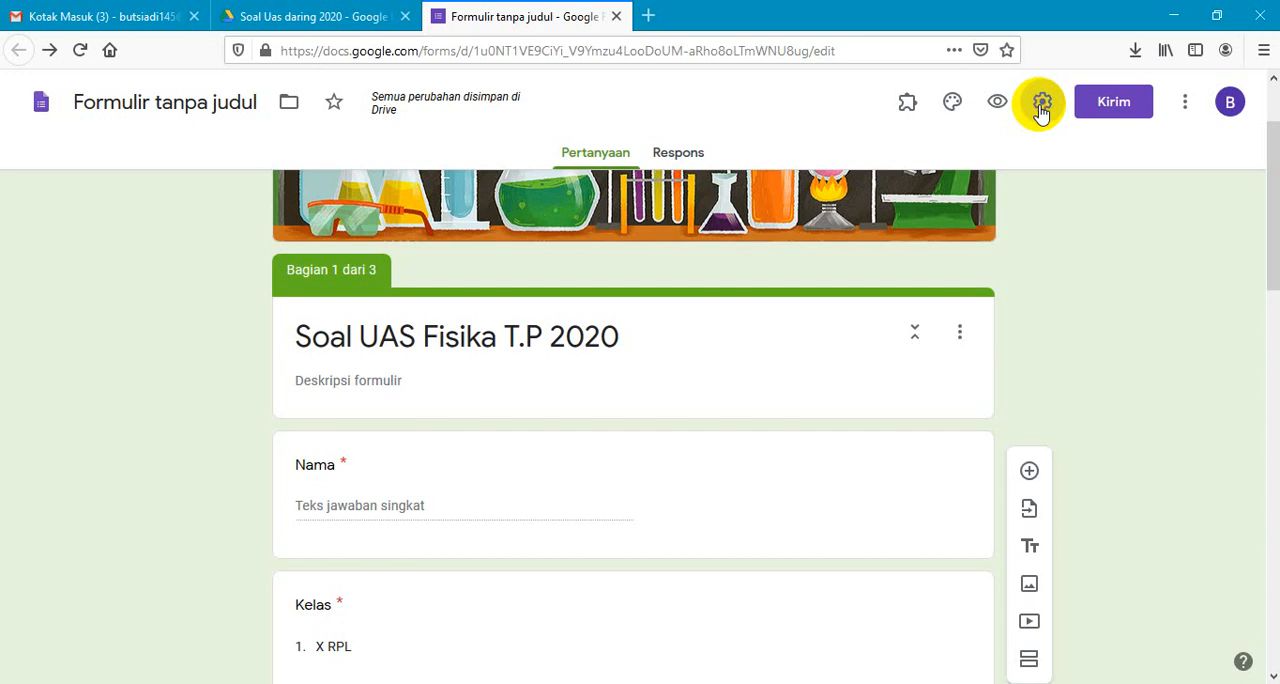
pyautogui.click(818, 198)
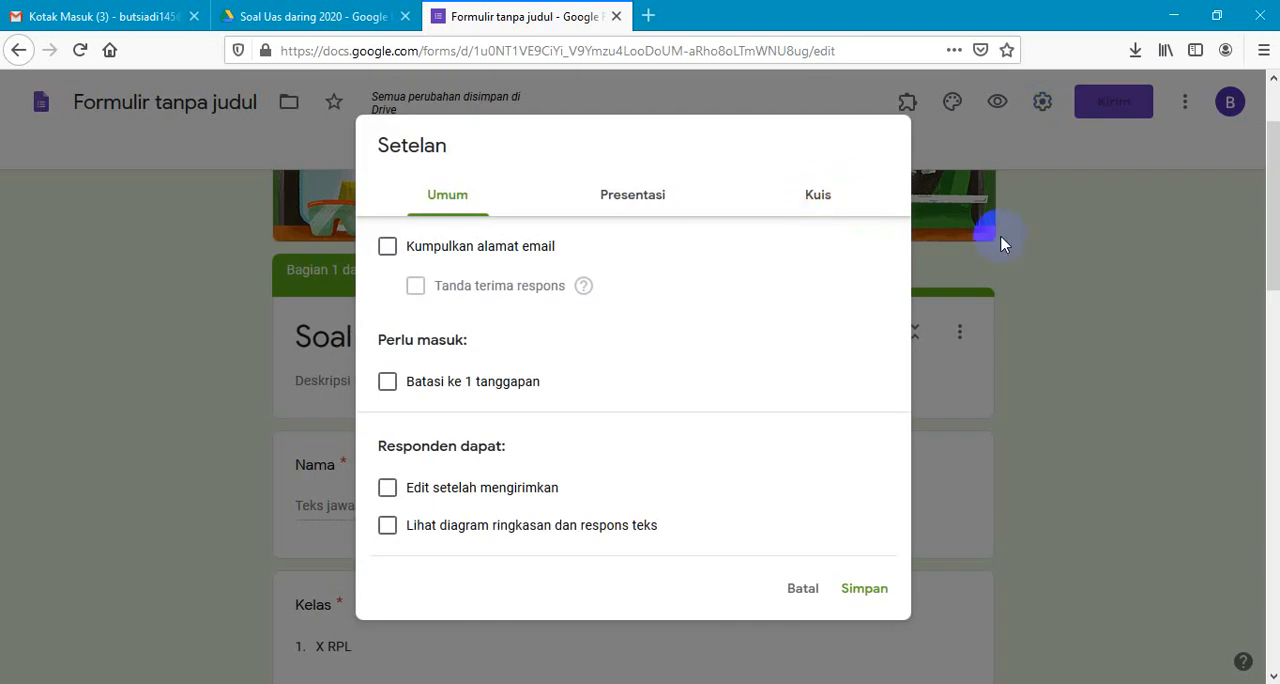
pyautogui.click(805, 590)
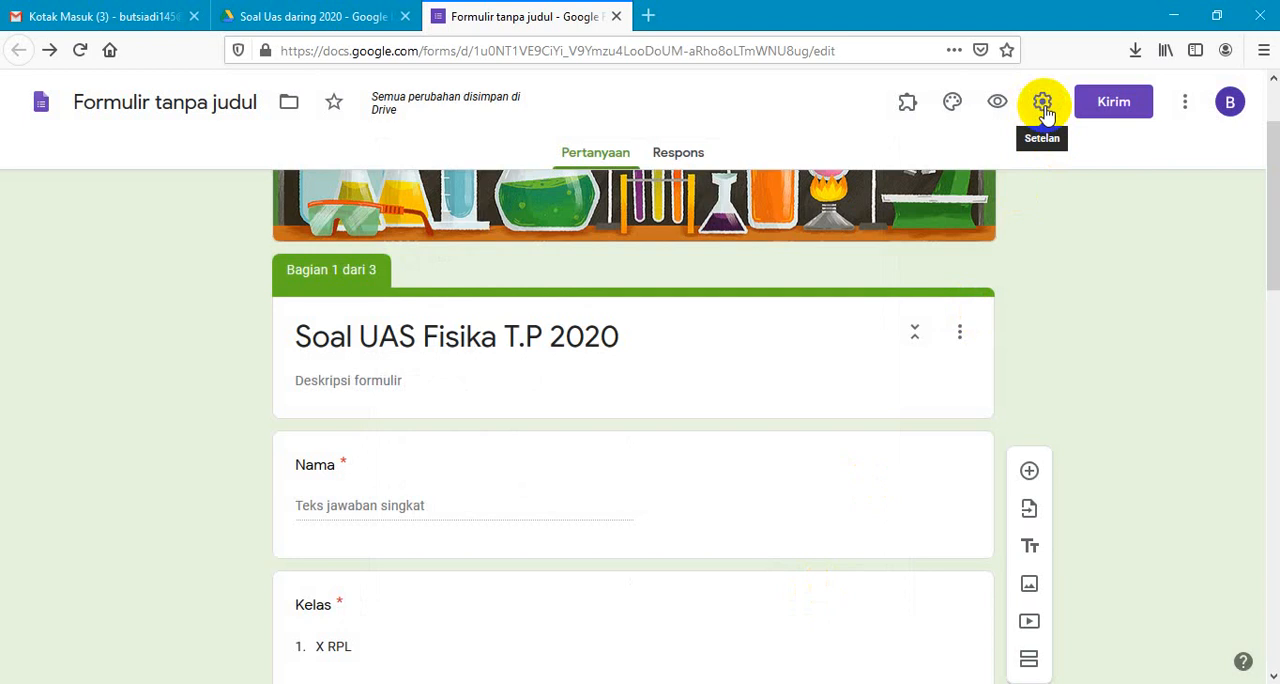
# - Turn the form into a quiz in its settings, with grades released immediately after each submission ("Segera setelah setiap pengiriman")
pyautogui.click(1043, 104)
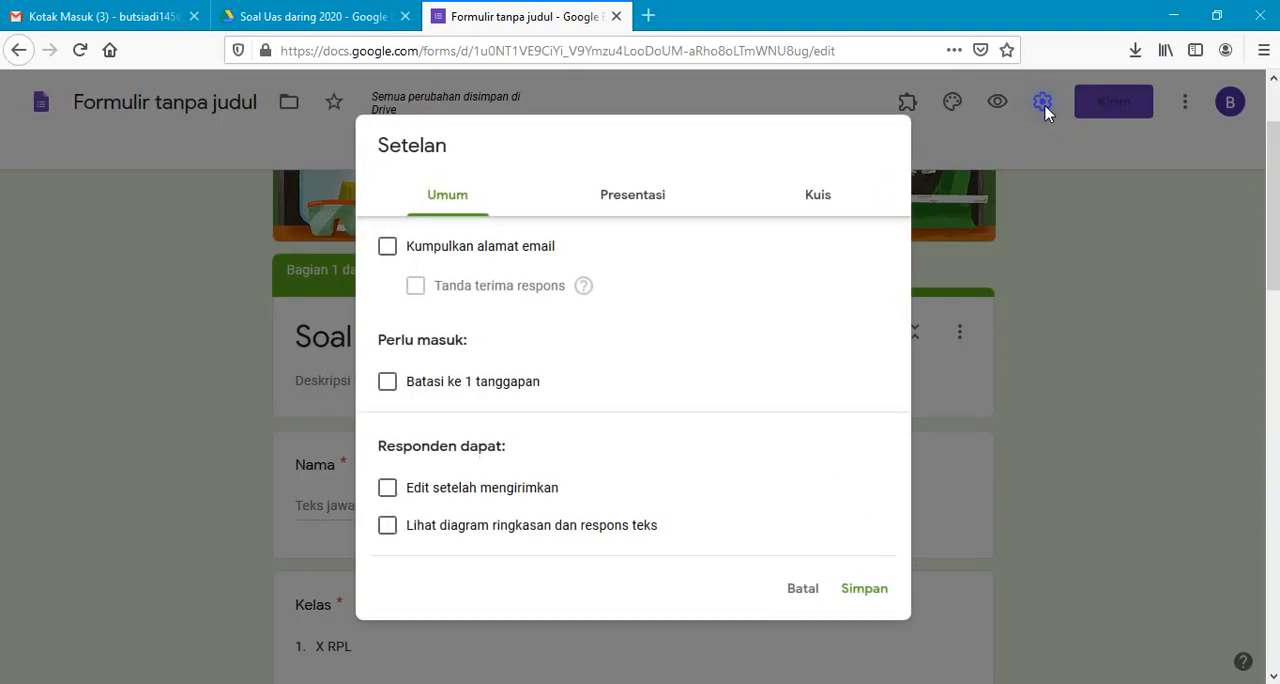
pyautogui.click(818, 201)
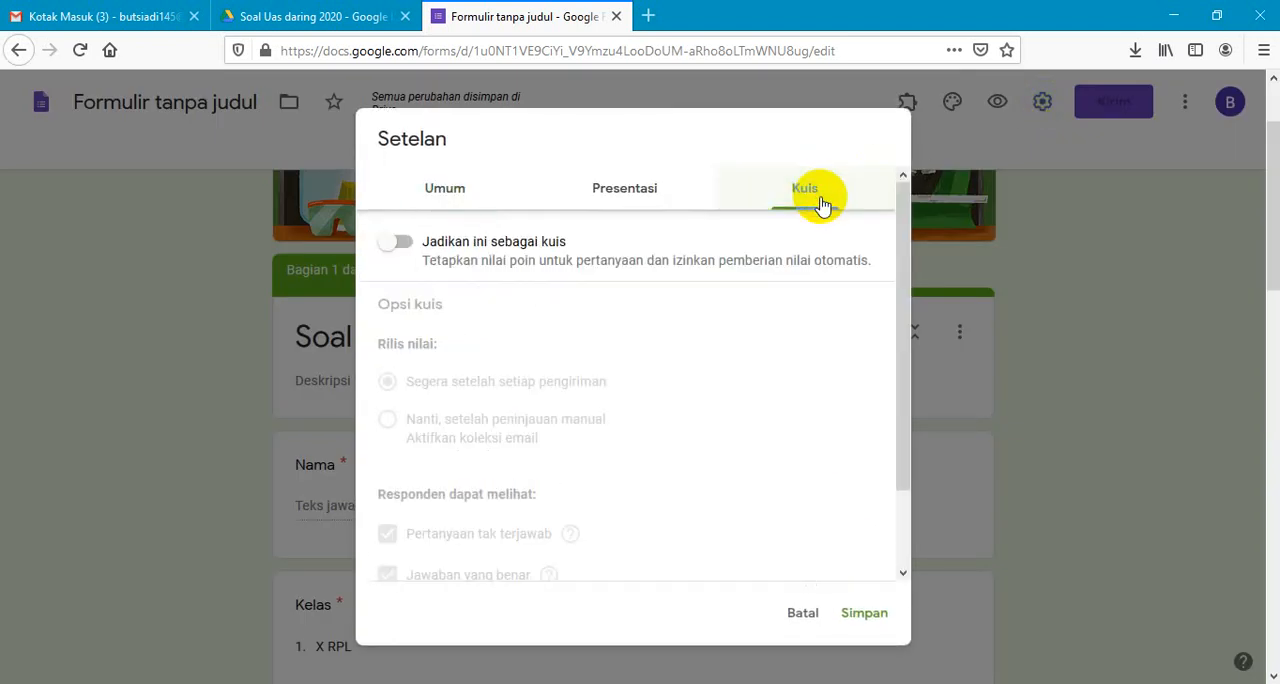
pyautogui.click(401, 250)
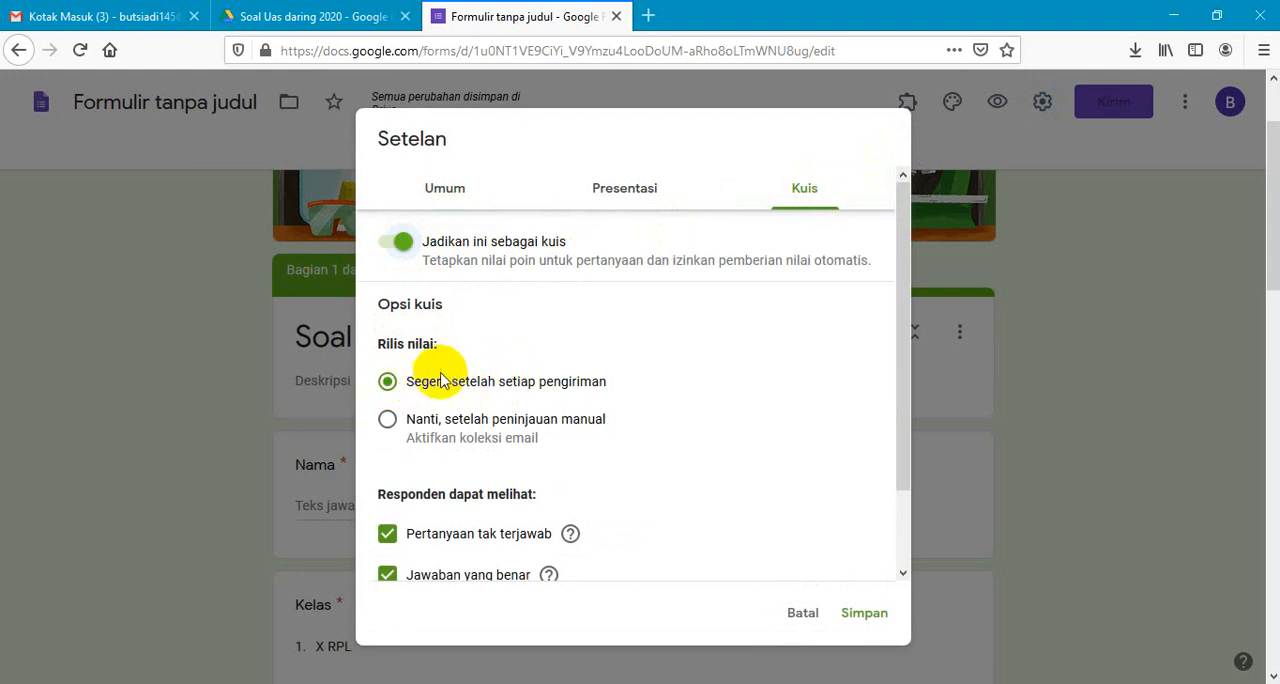
pyautogui.click(388, 383)
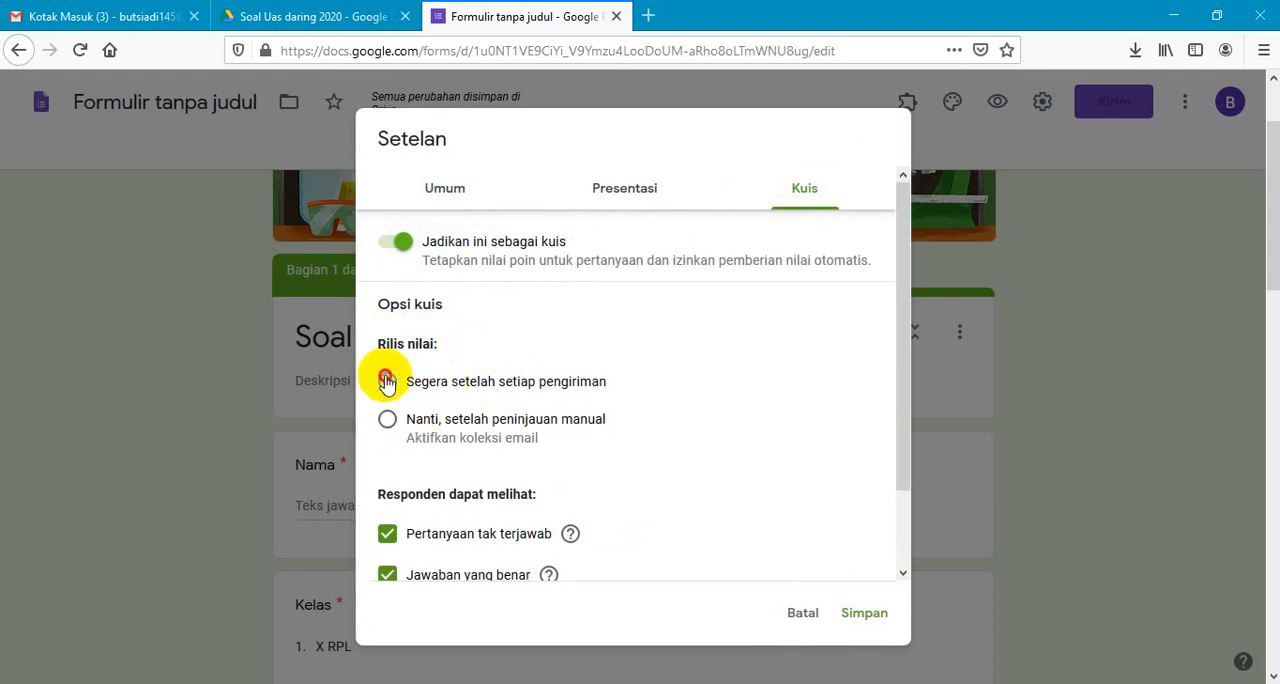
pyautogui.click(387, 421)
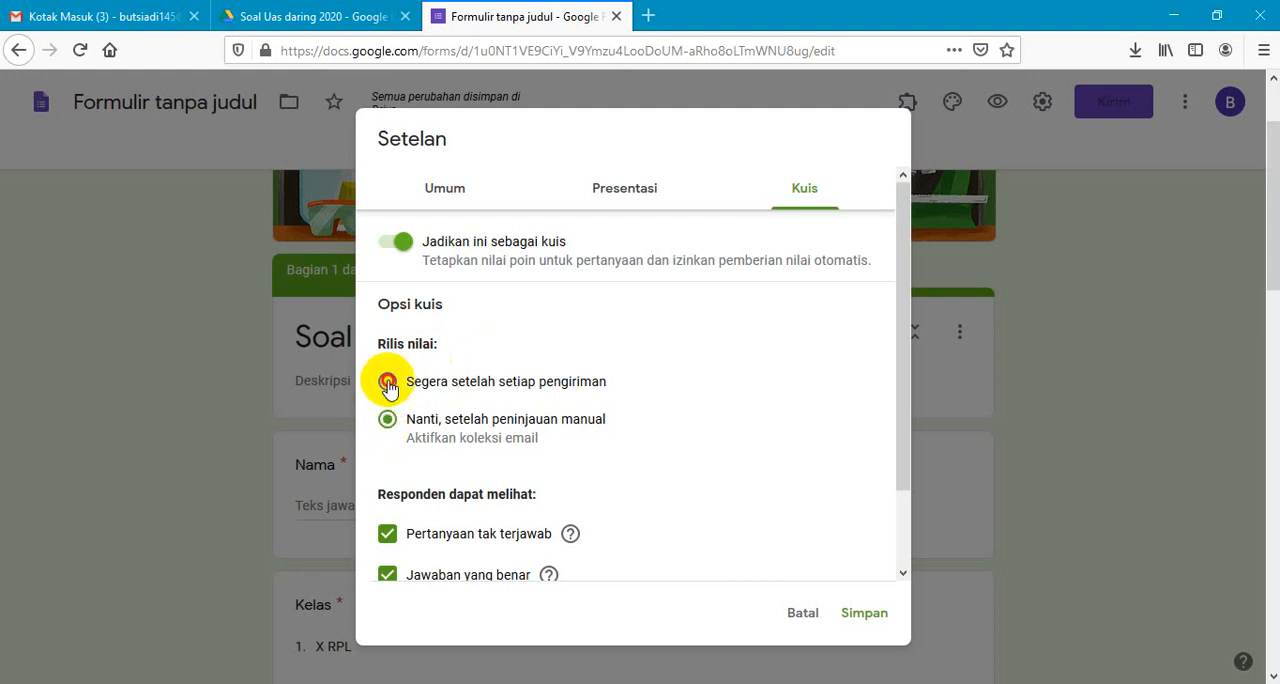
pyautogui.click(388, 384)
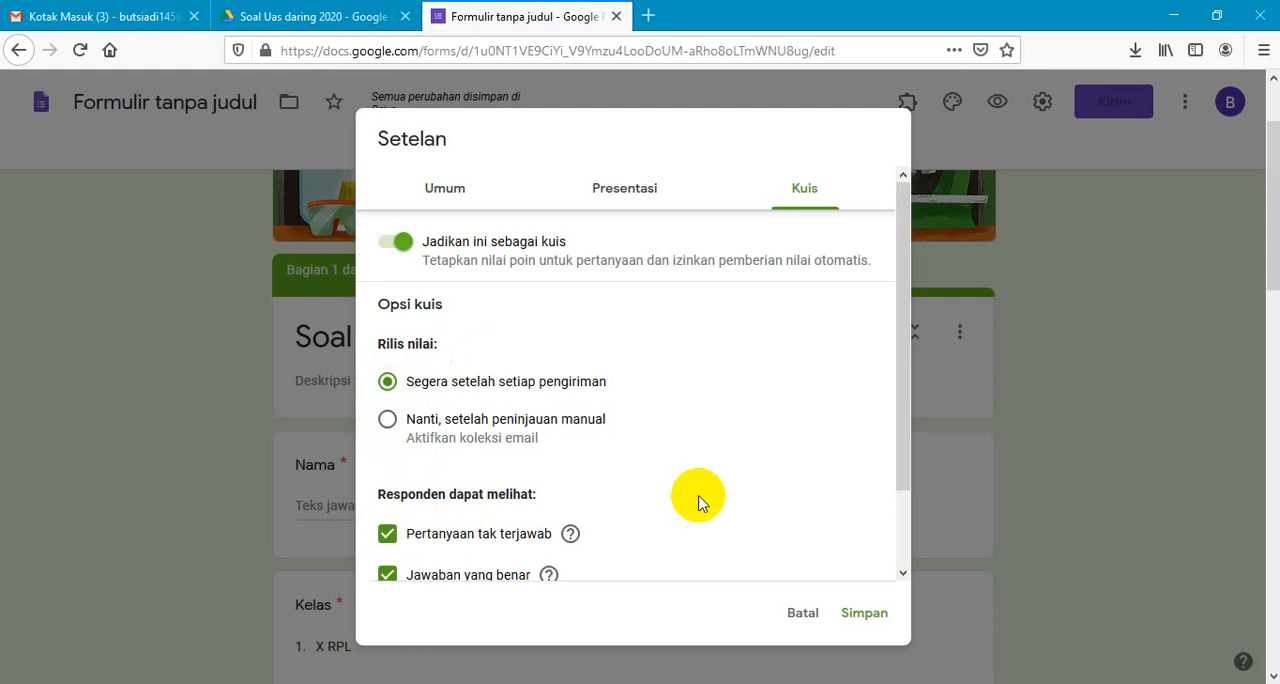
# - Hide missed questions ("Pertanyaan tak terjawab") and correct answers ("Jawaban yang benar") from respondents, and save the quiz settings
pyautogui.moveTo(902, 378); pyautogui.dragTo(905, 444)
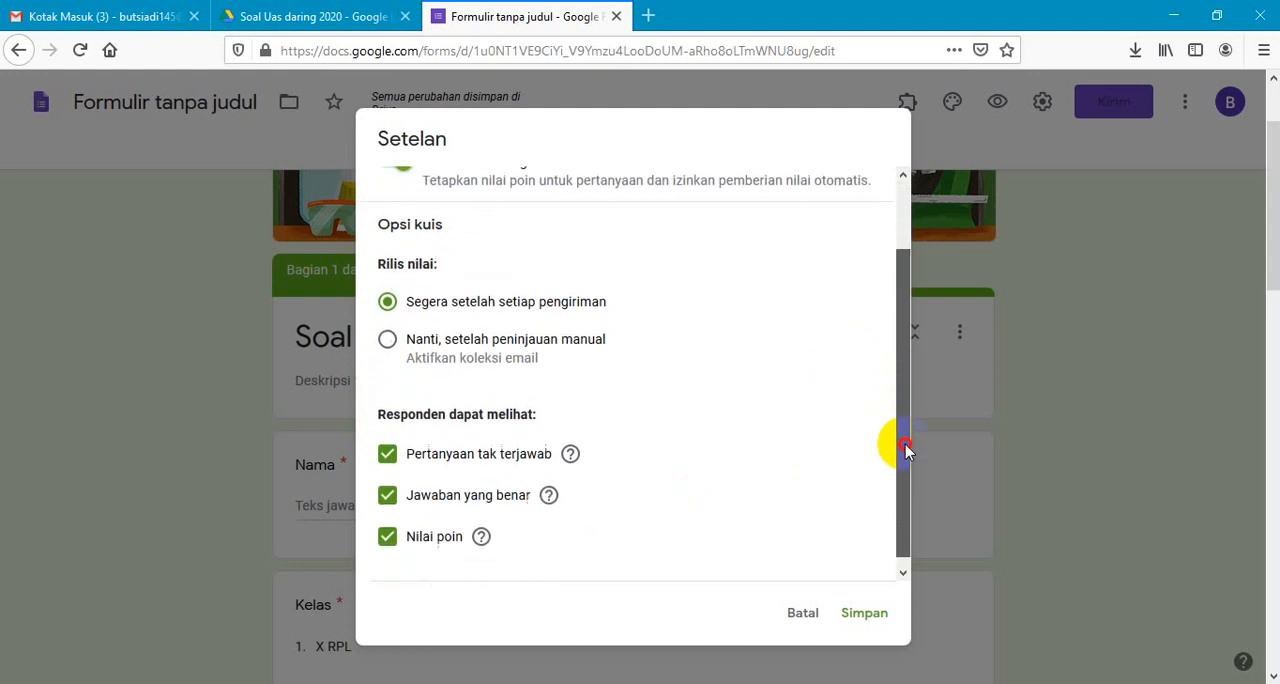
pyautogui.click(388, 447)
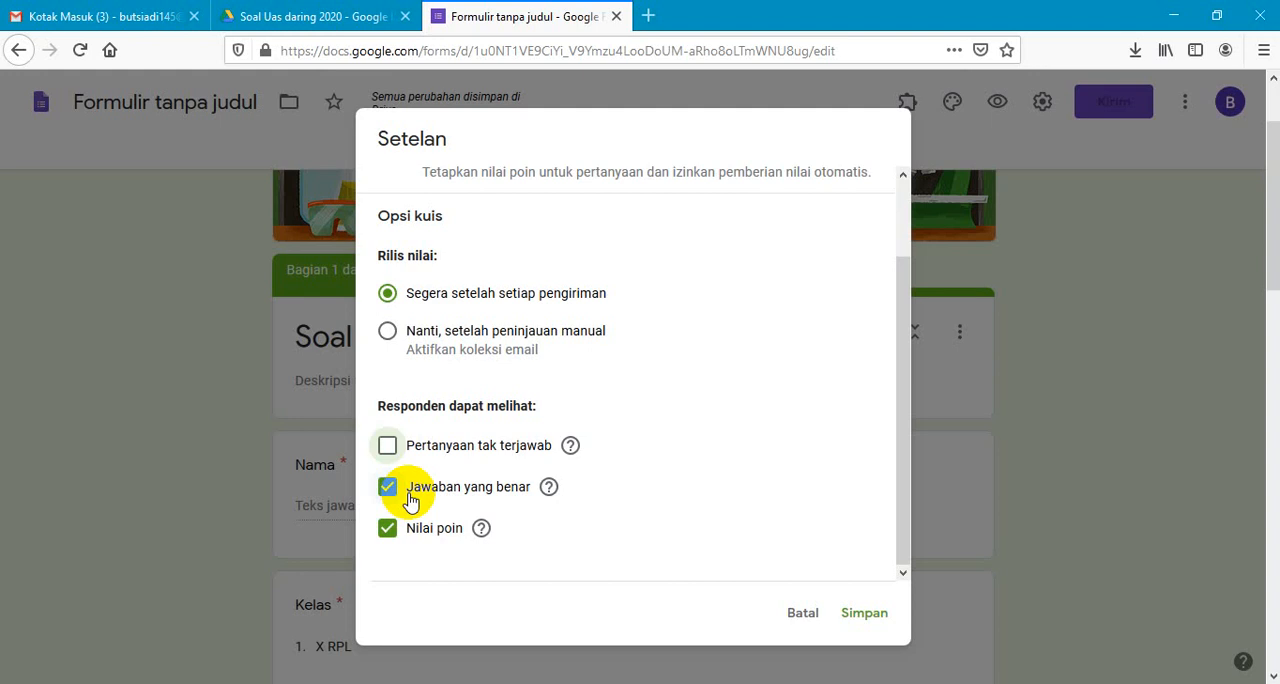
pyautogui.click(388, 496)
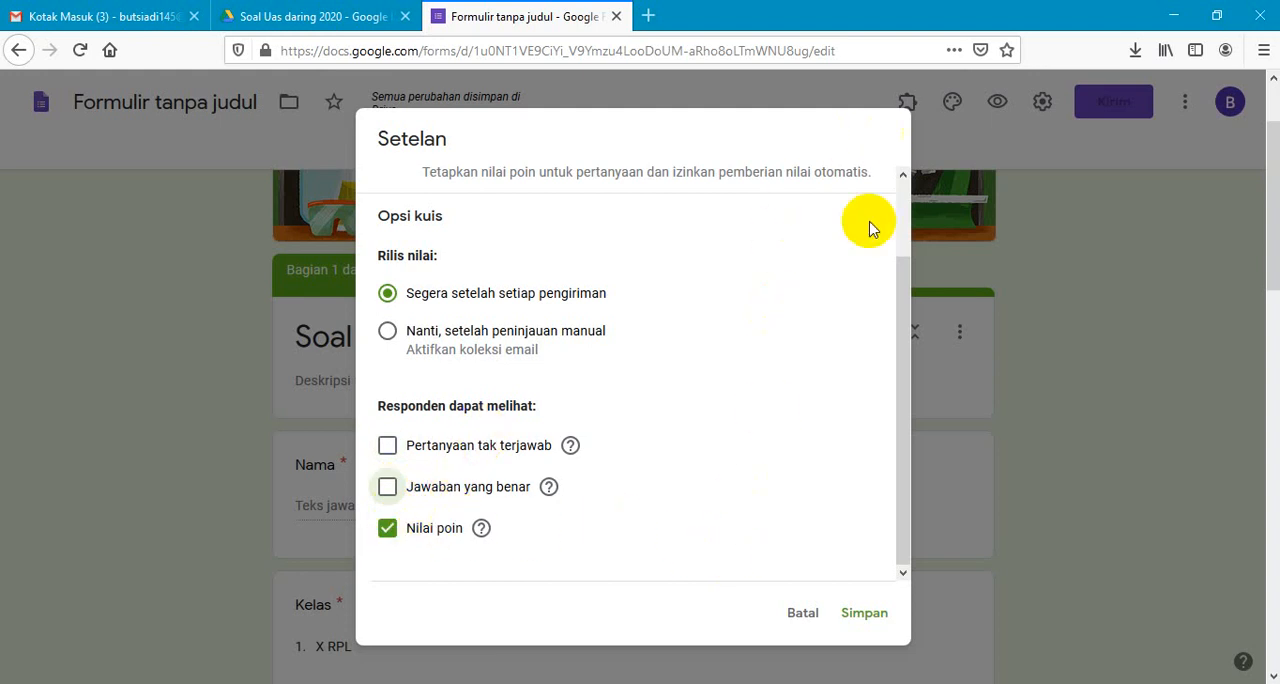
pyautogui.click(863, 617)
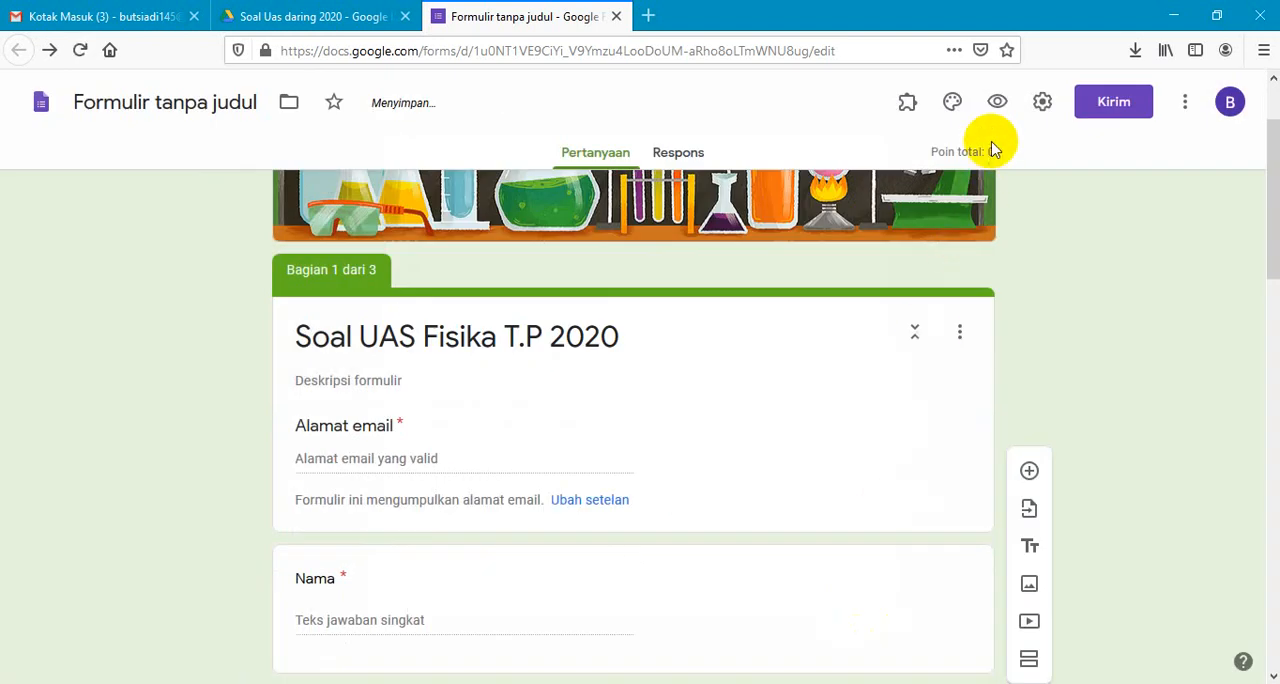
# - In the form's presentation settings, switch off the link for submitting another response and keep question shuffling off
pyautogui.click(1038, 104)
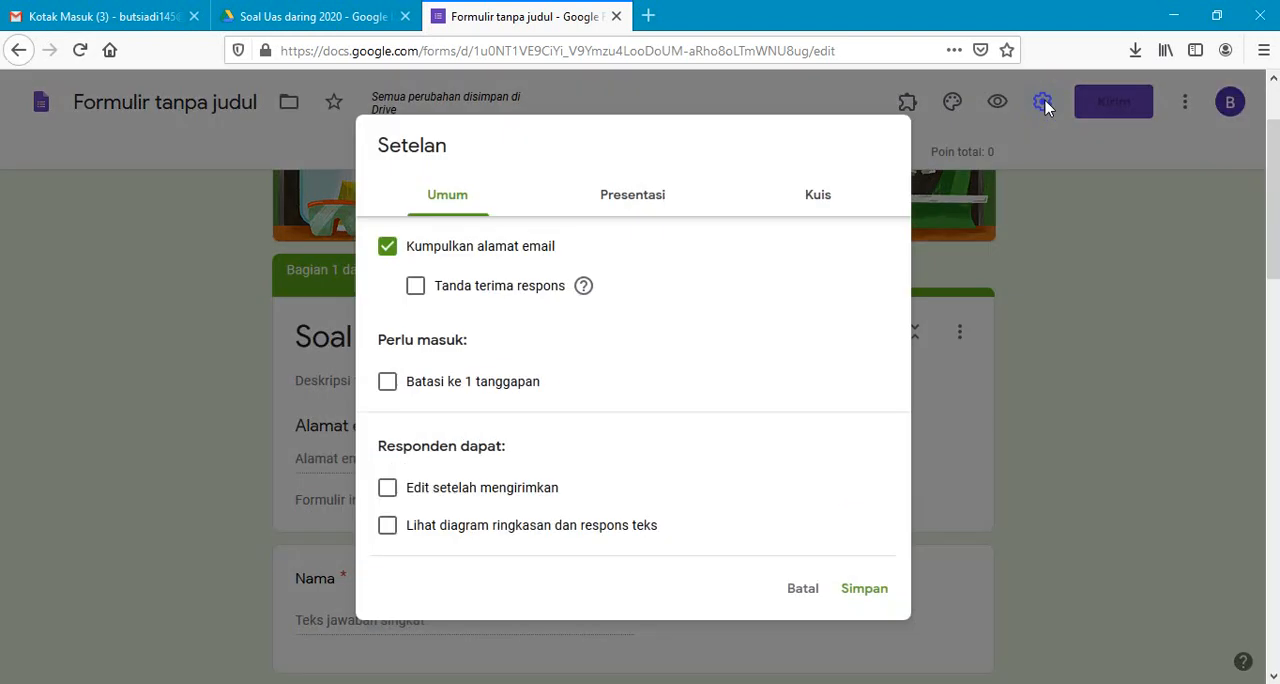
pyautogui.click(649, 203)
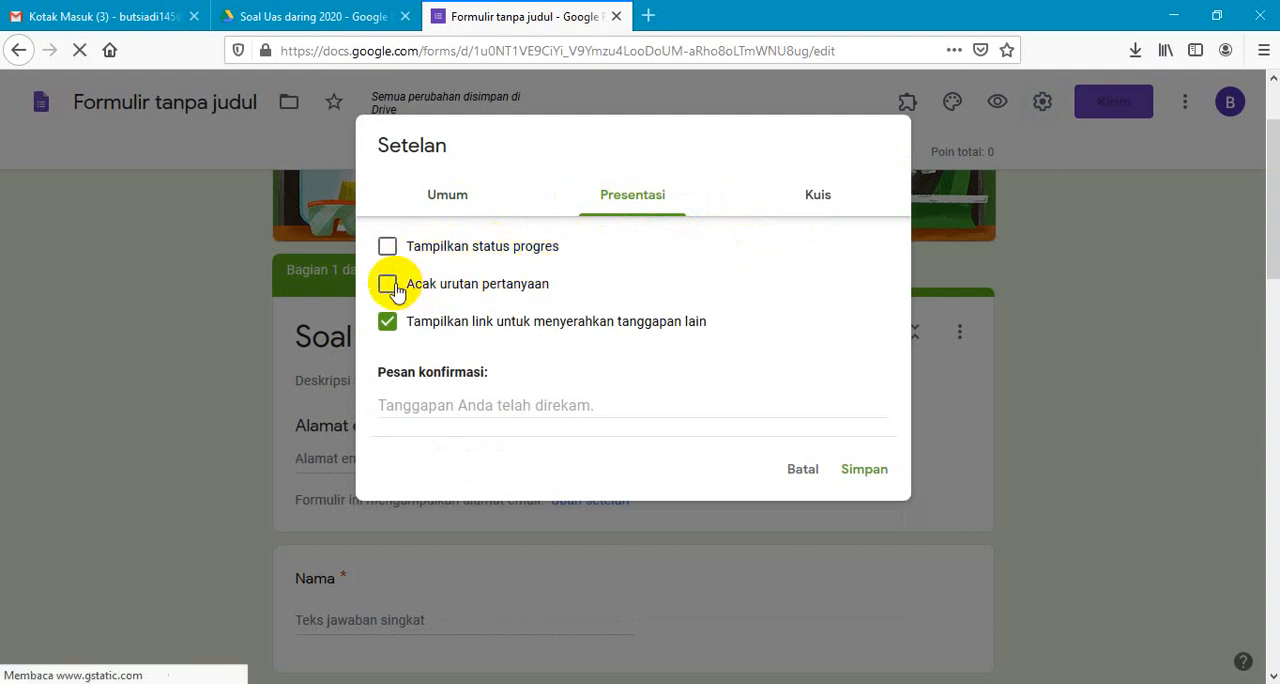
pyautogui.click(390, 286)
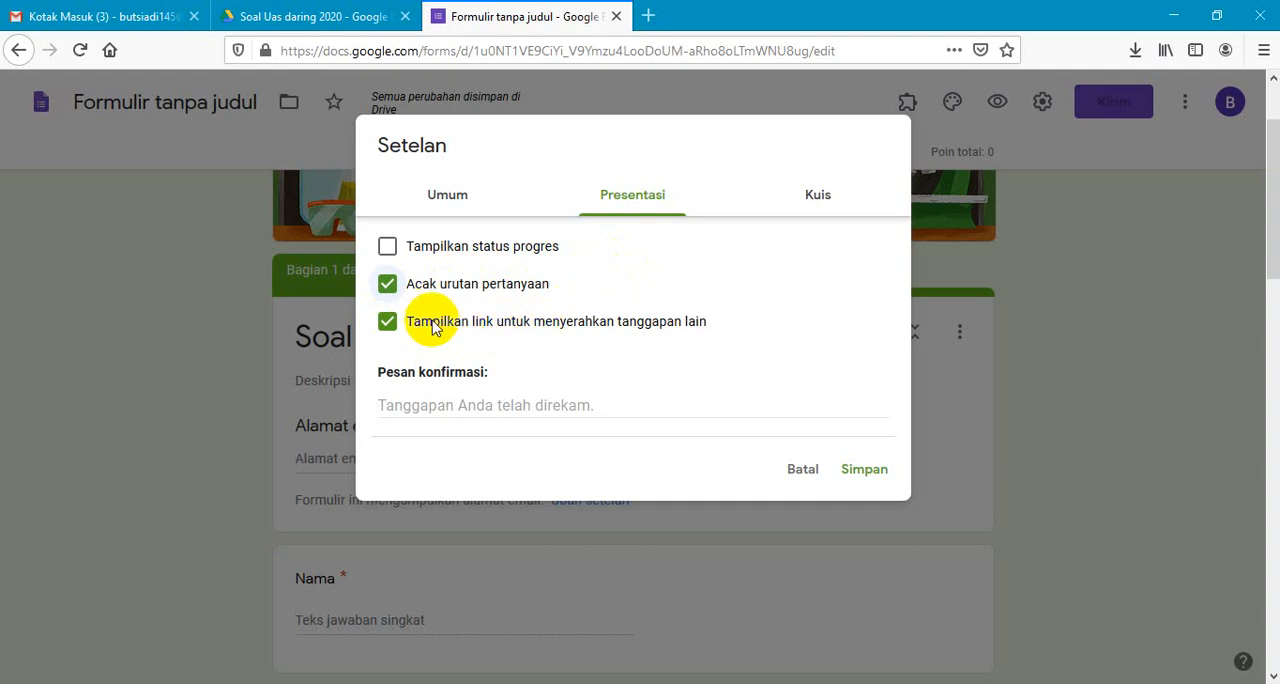
pyautogui.click(386, 321)
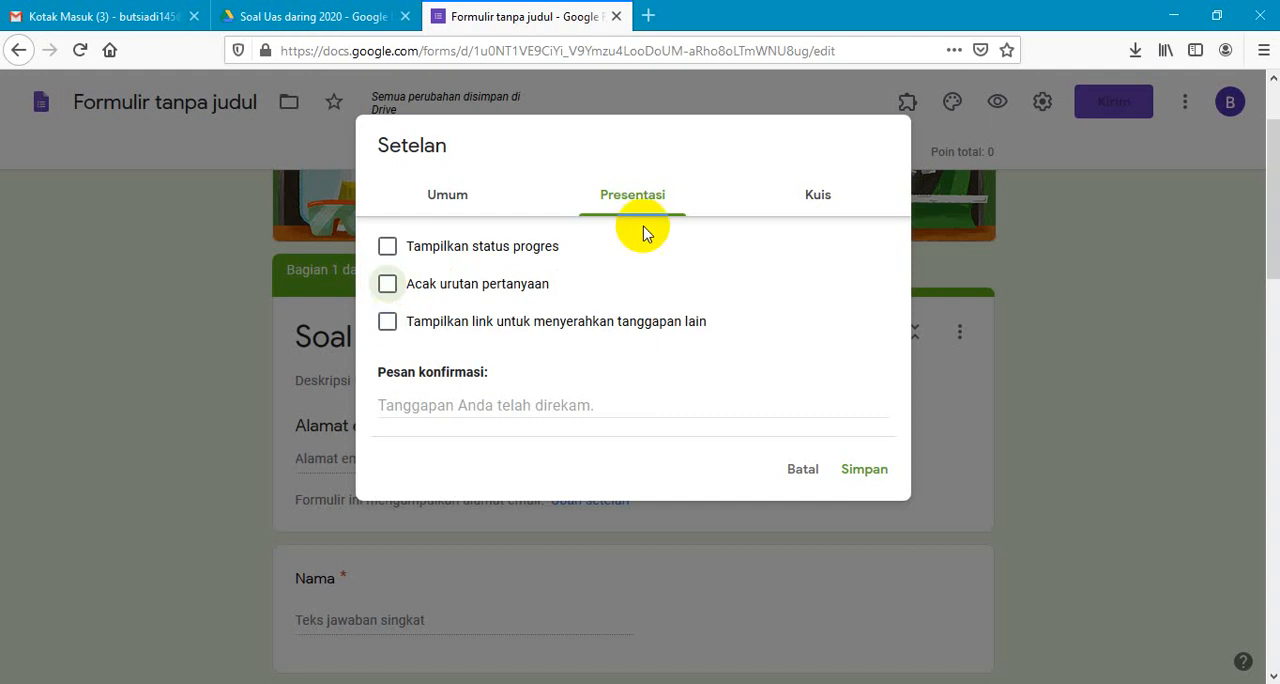
# - Disable email address collection, limit the form to one response per respondent ("Batasi ke 1 tanggapan"), and save the settings
pyautogui.click(440, 200)
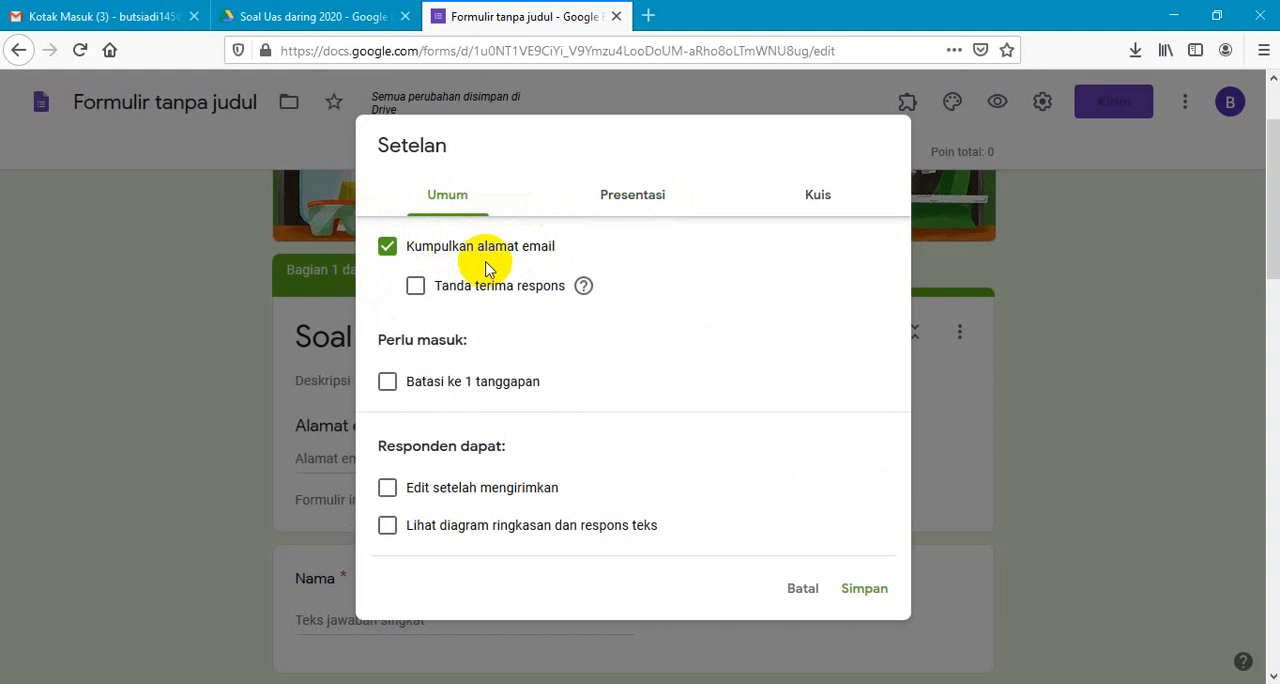
pyautogui.click(387, 247)
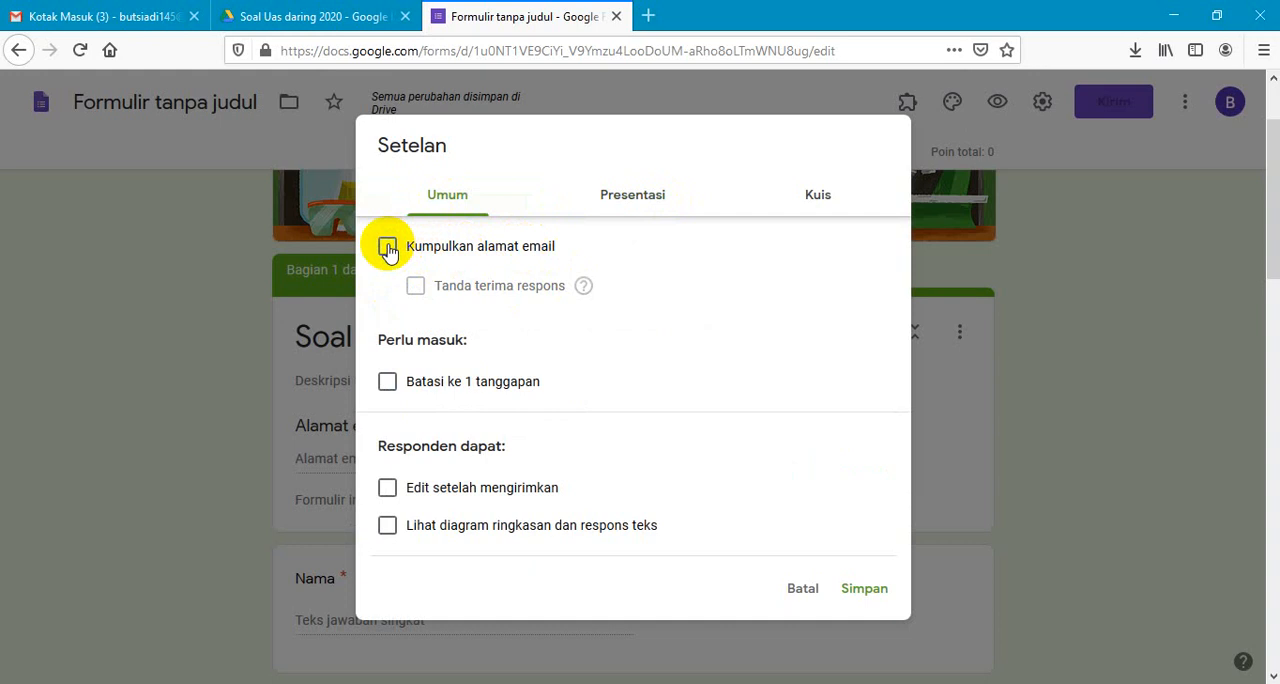
pyautogui.click(388, 383)
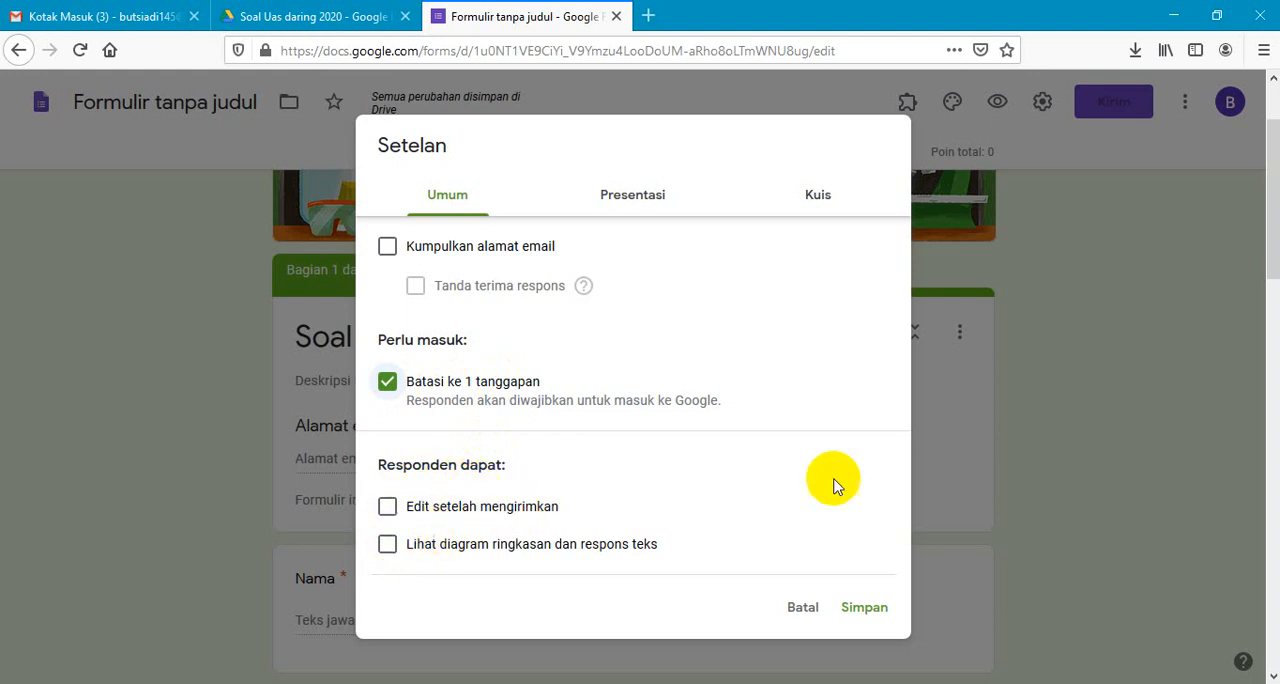
pyautogui.click(876, 607)
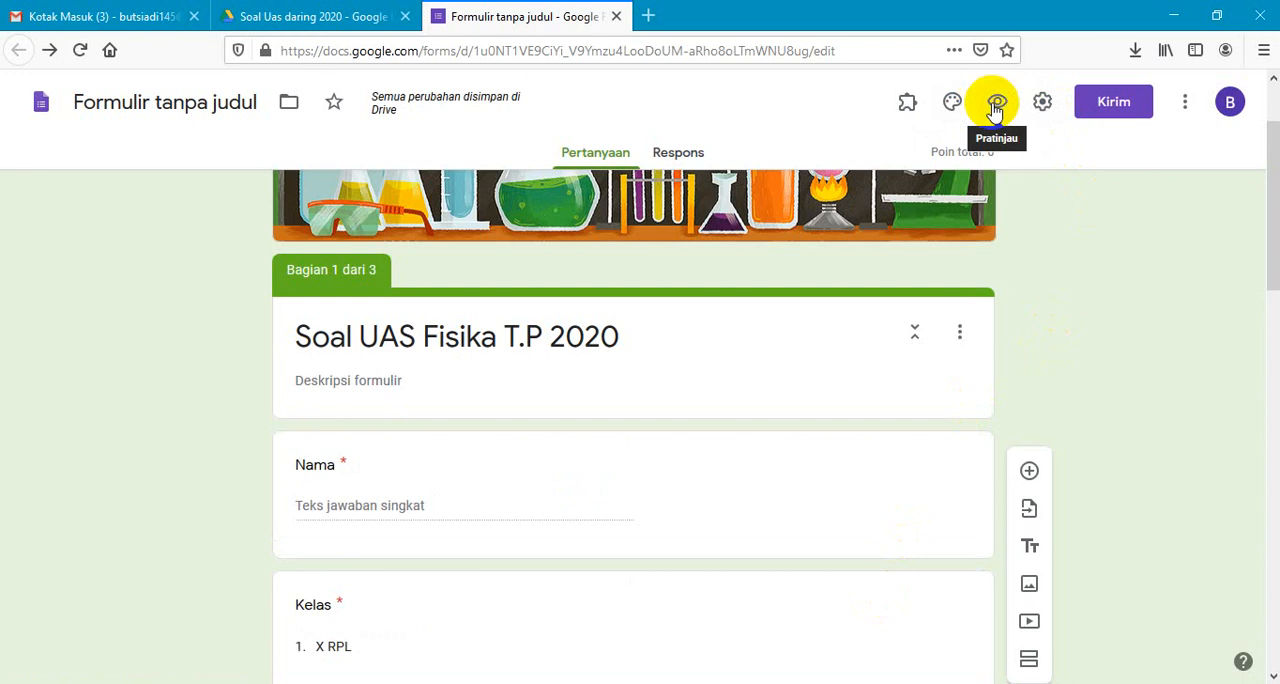
# - Preview the form, fill in a respondent name, choose class X RPL, and continue to the instructions section
pyautogui.click(995, 108)
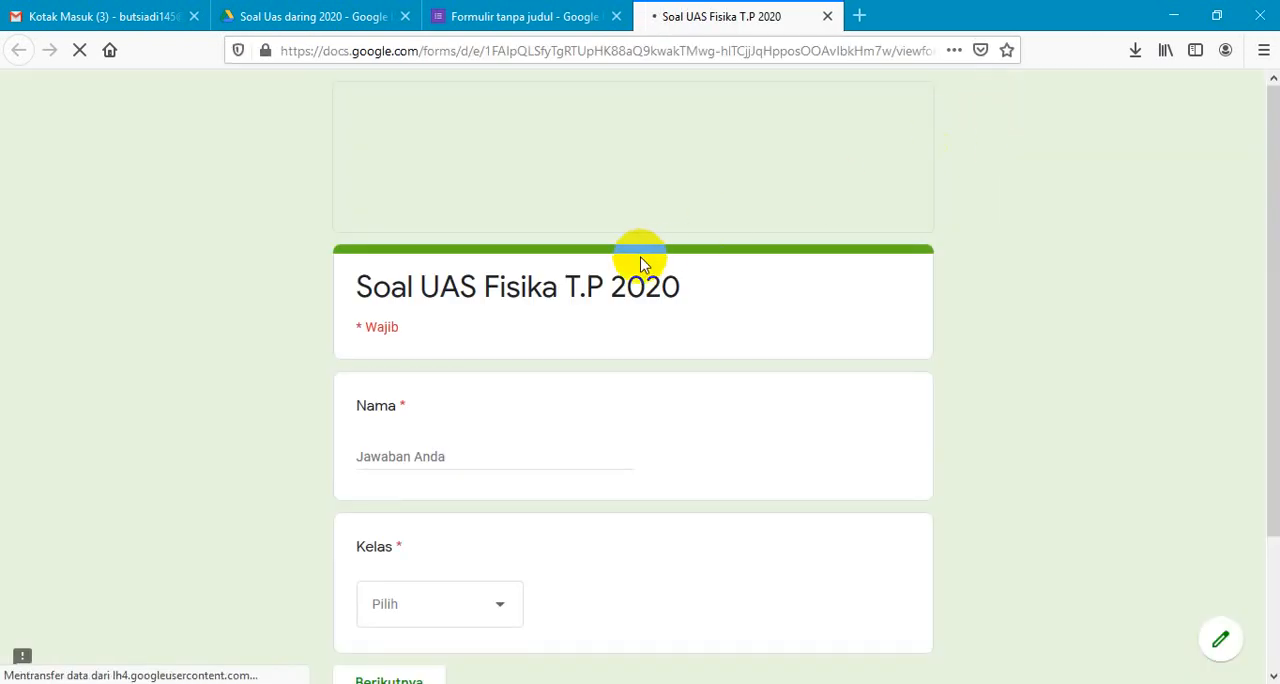
pyautogui.click(389, 459)
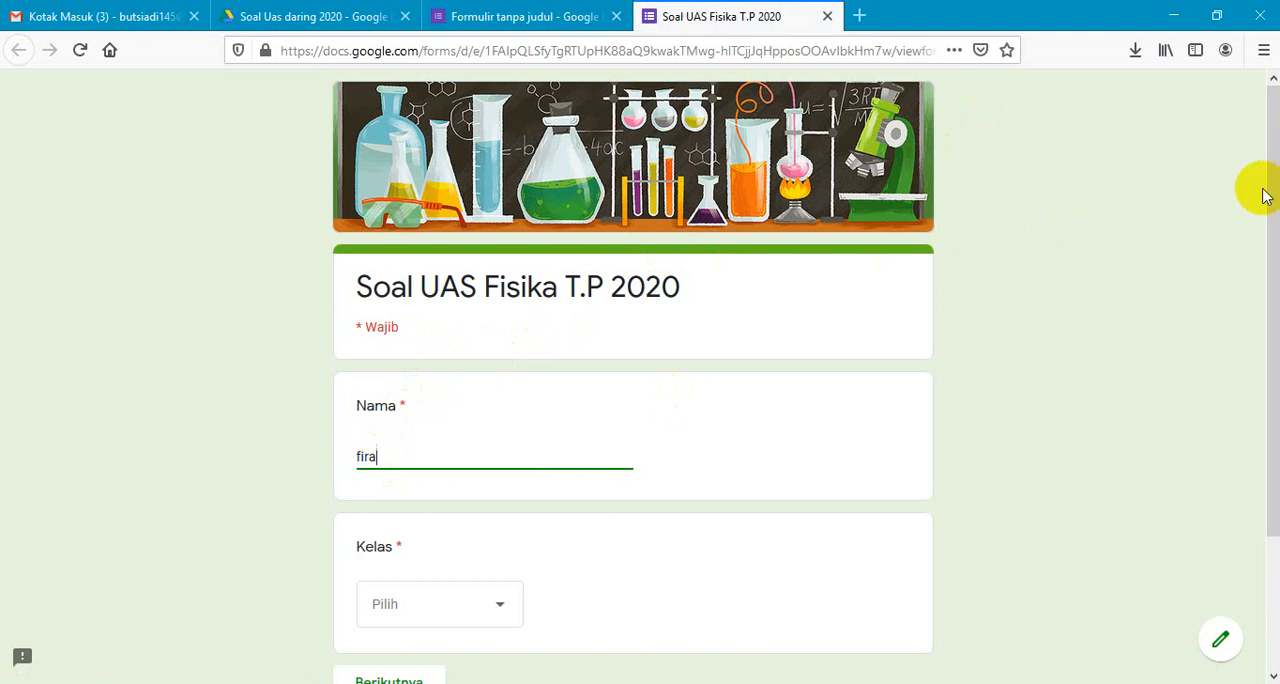
pyautogui.scroll(-2, 1262, 192)
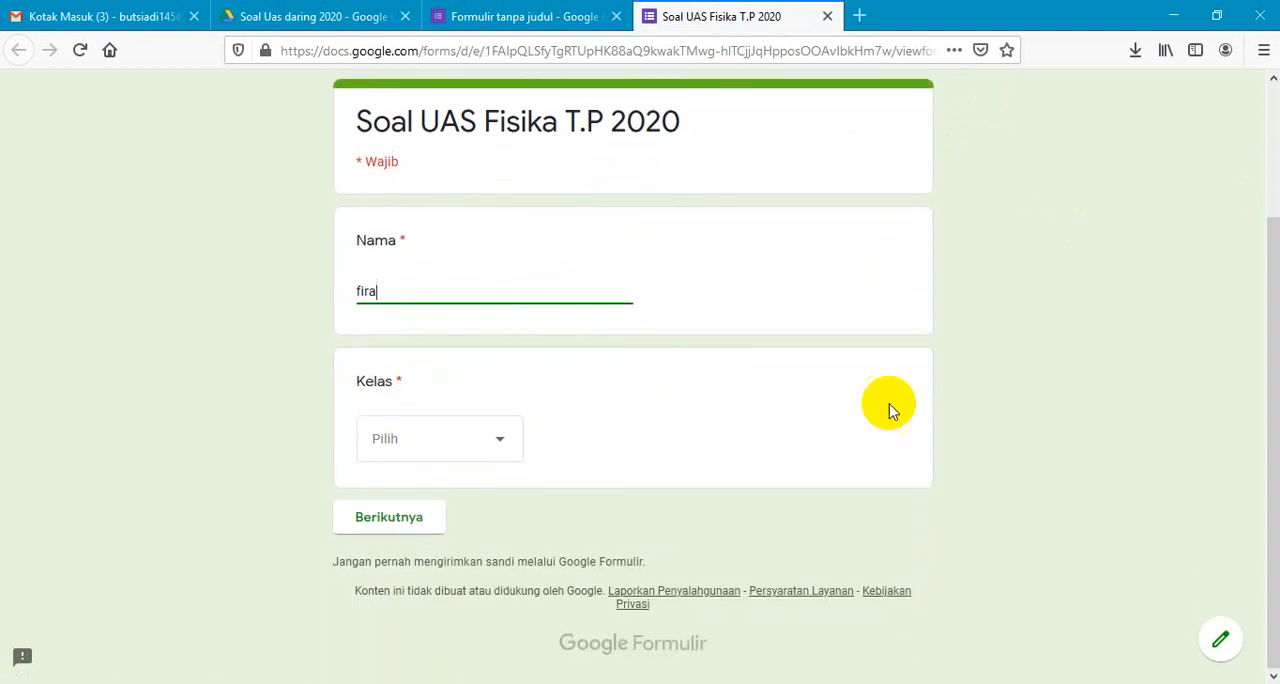
pyautogui.click(500, 441)
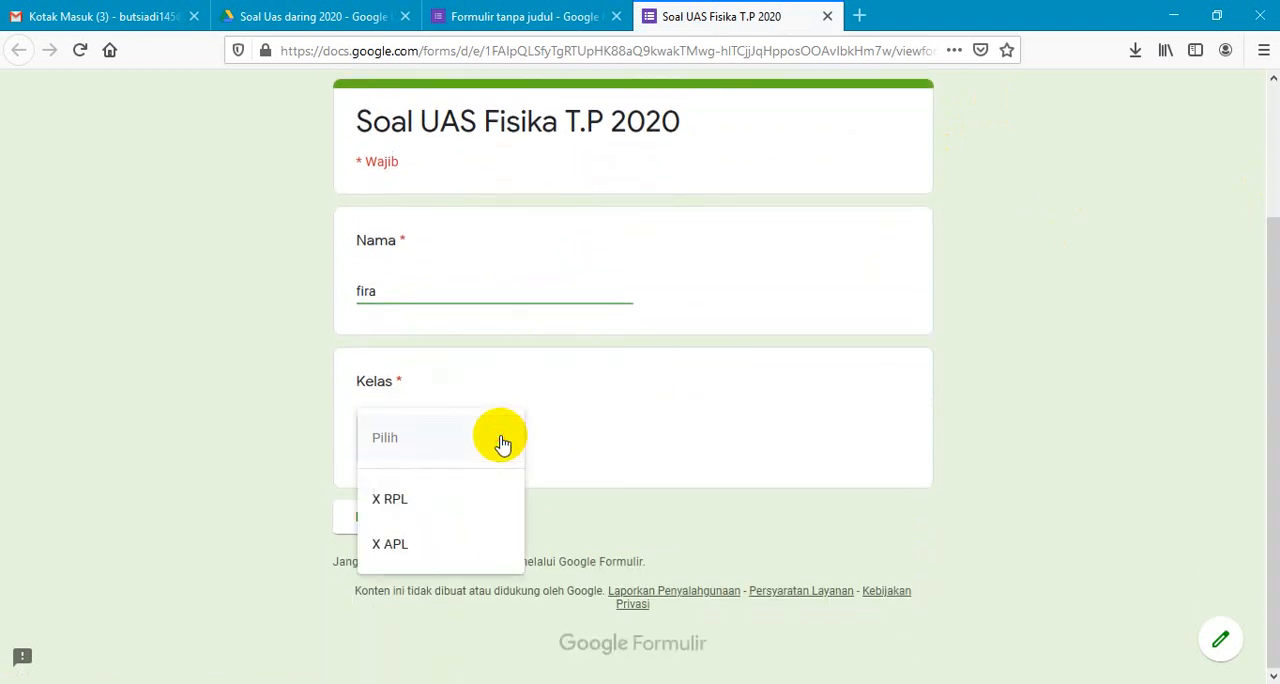
pyautogui.click(403, 500)
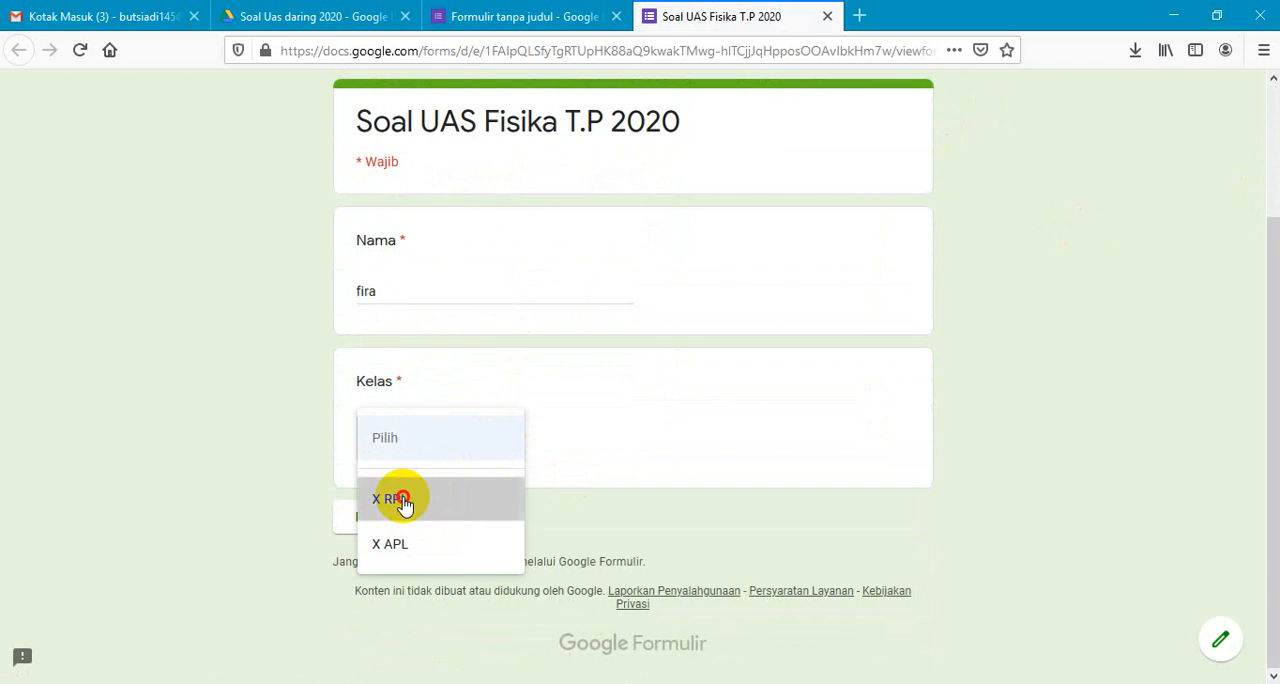
pyautogui.click(404, 524)
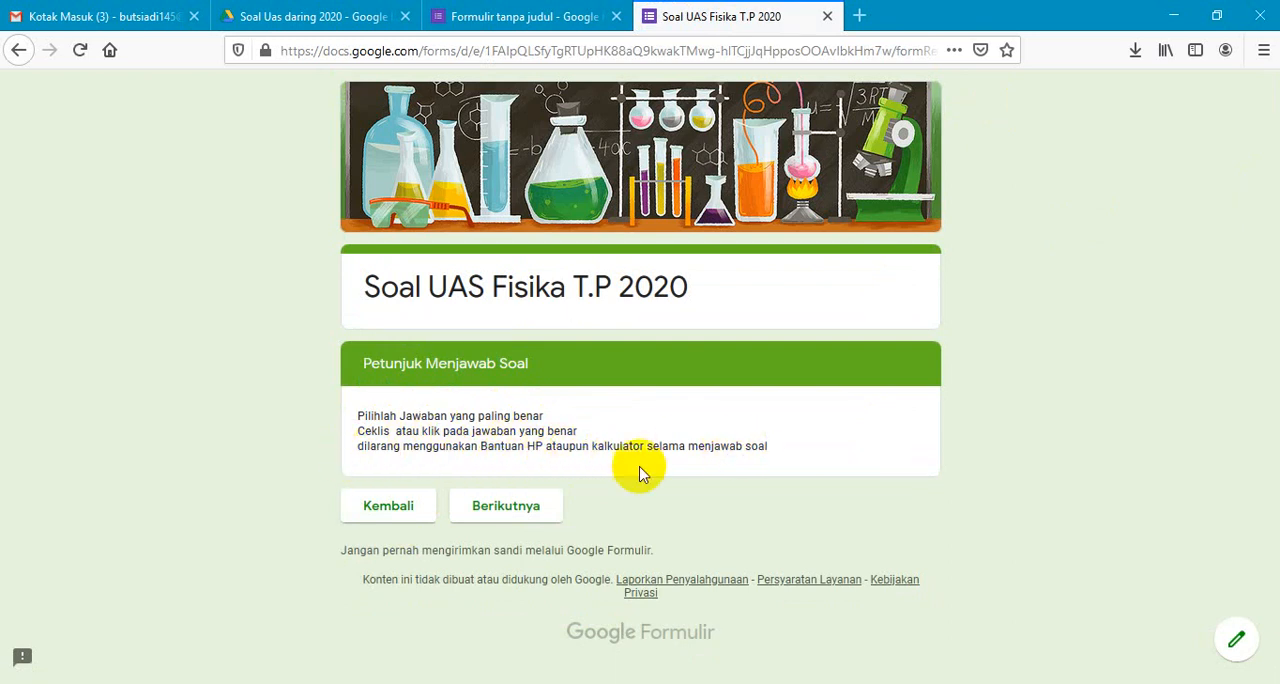
# - Continue to the "Soal" section of the preview, answer question 1 with "momentum", look over question 2, and close the preview
pyautogui.click(525, 509)
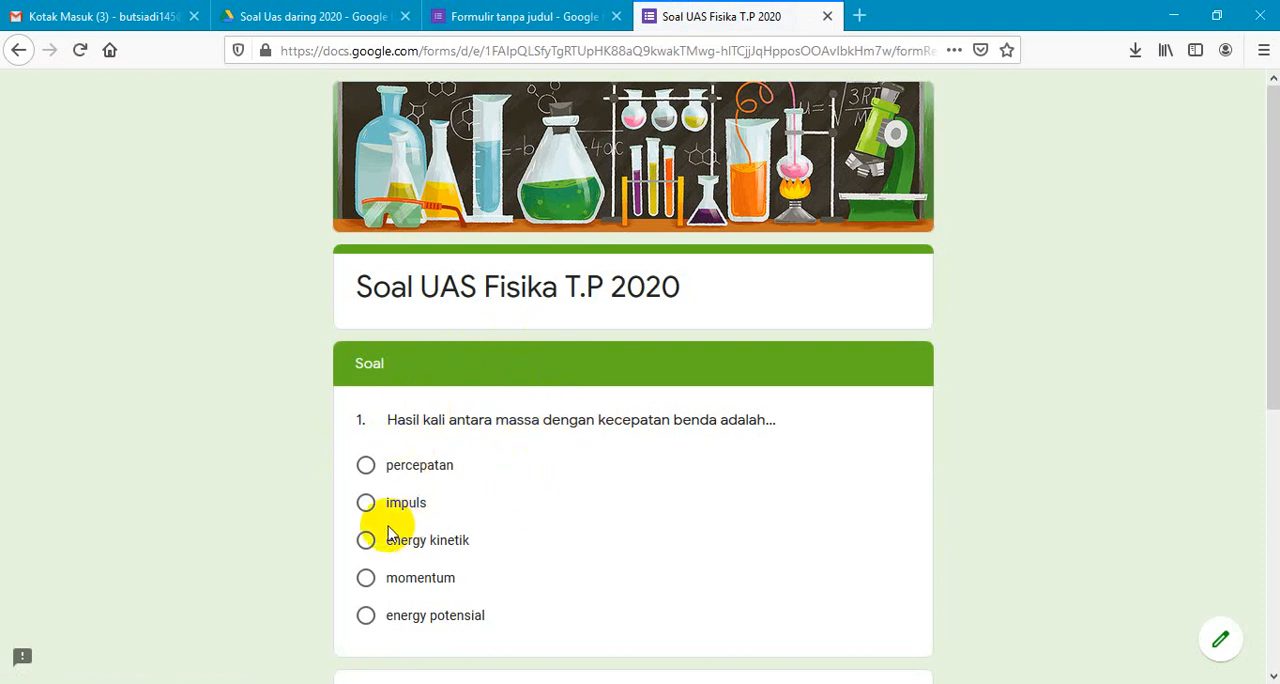
pyautogui.click(366, 579)
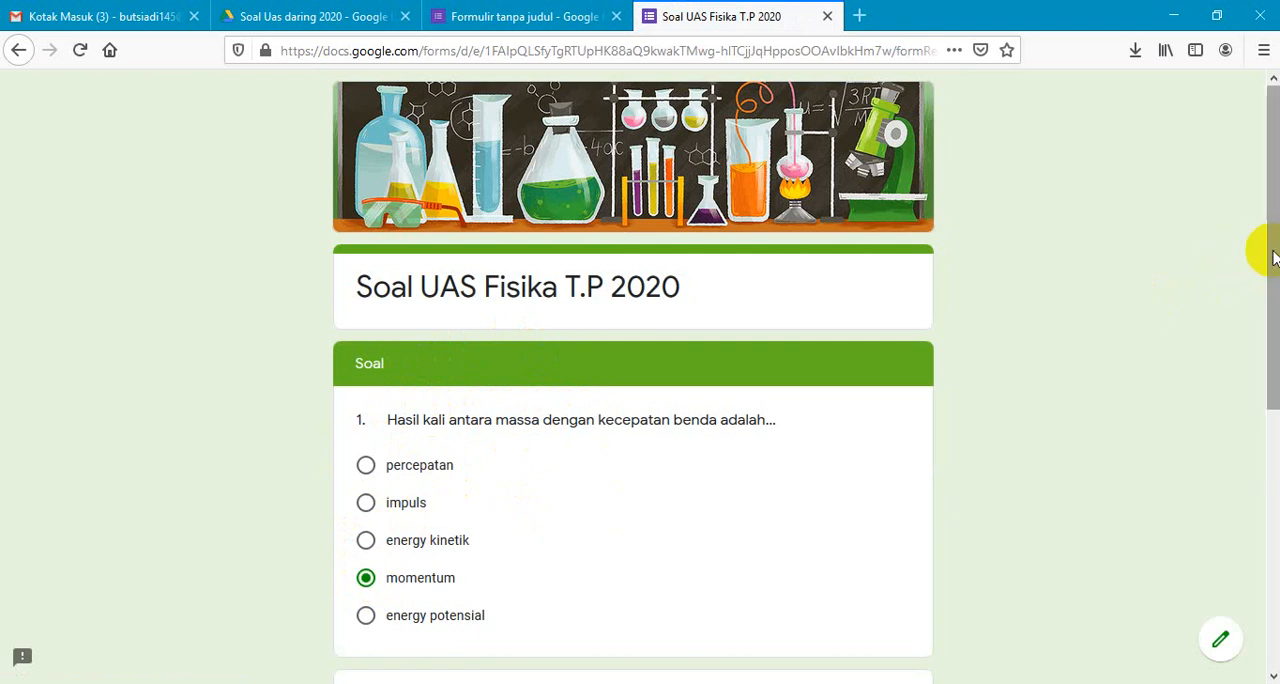
pyautogui.moveTo(1273, 256); pyautogui.dragTo(1273, 405)
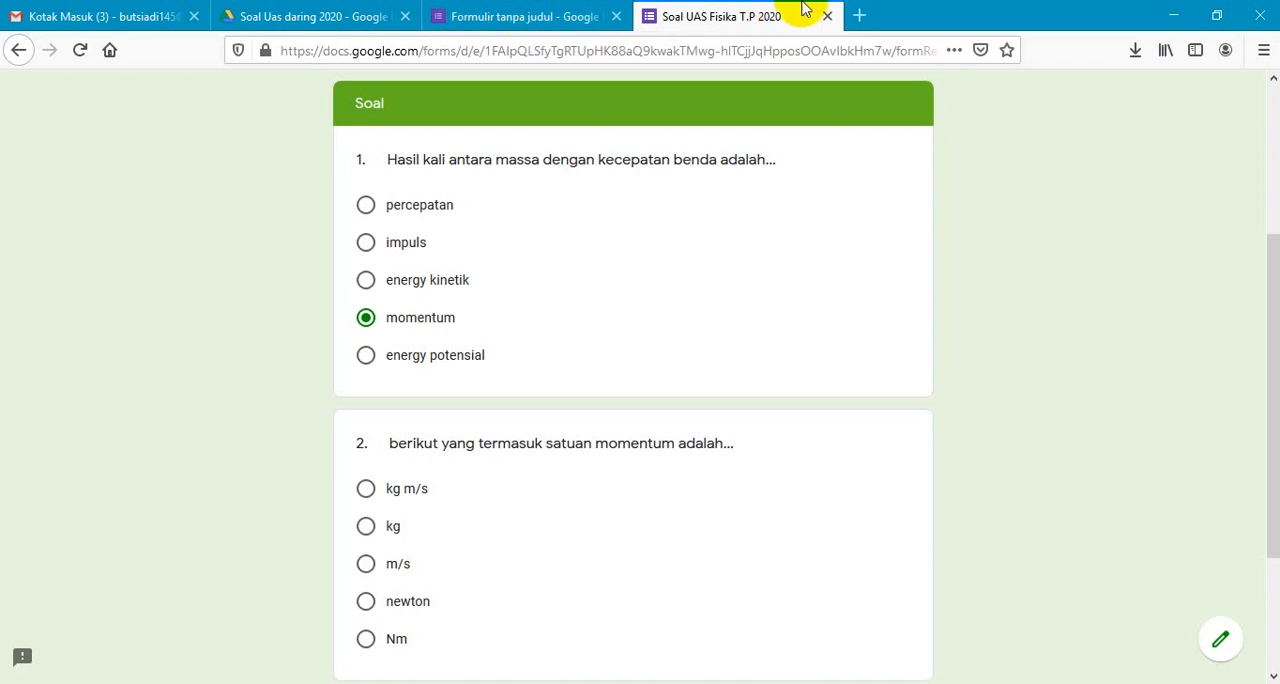
pyautogui.click(828, 17)
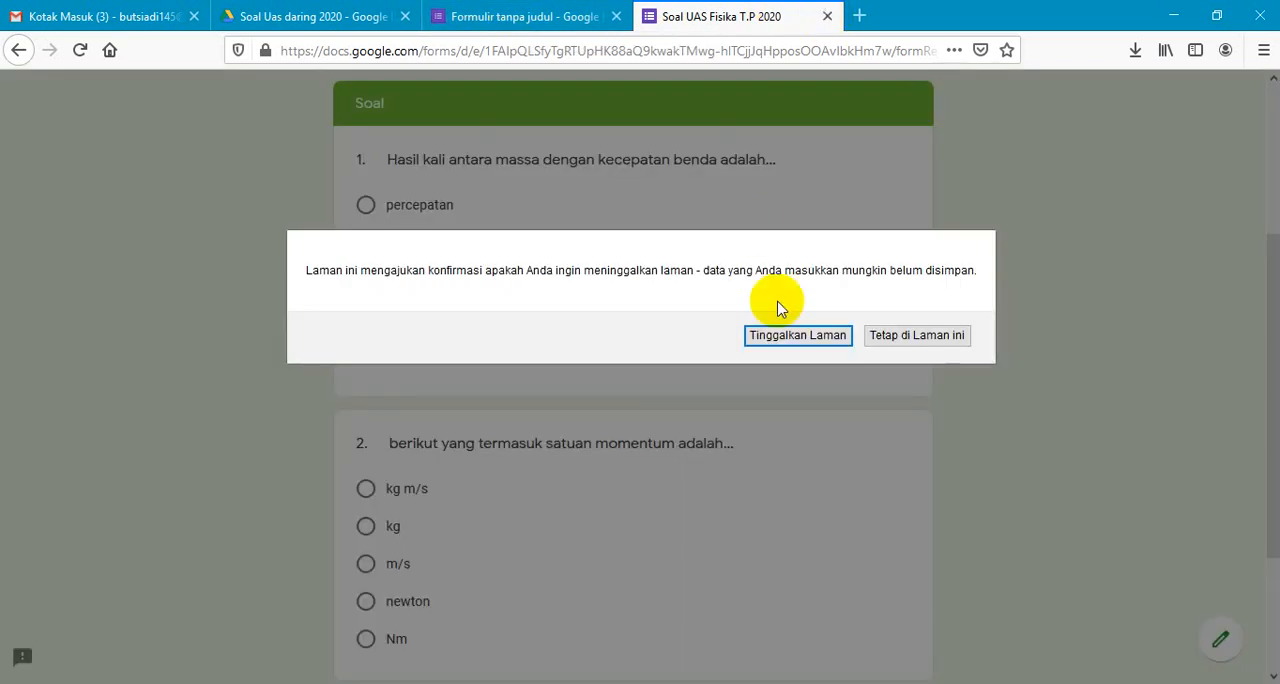
pyautogui.click(820, 338)
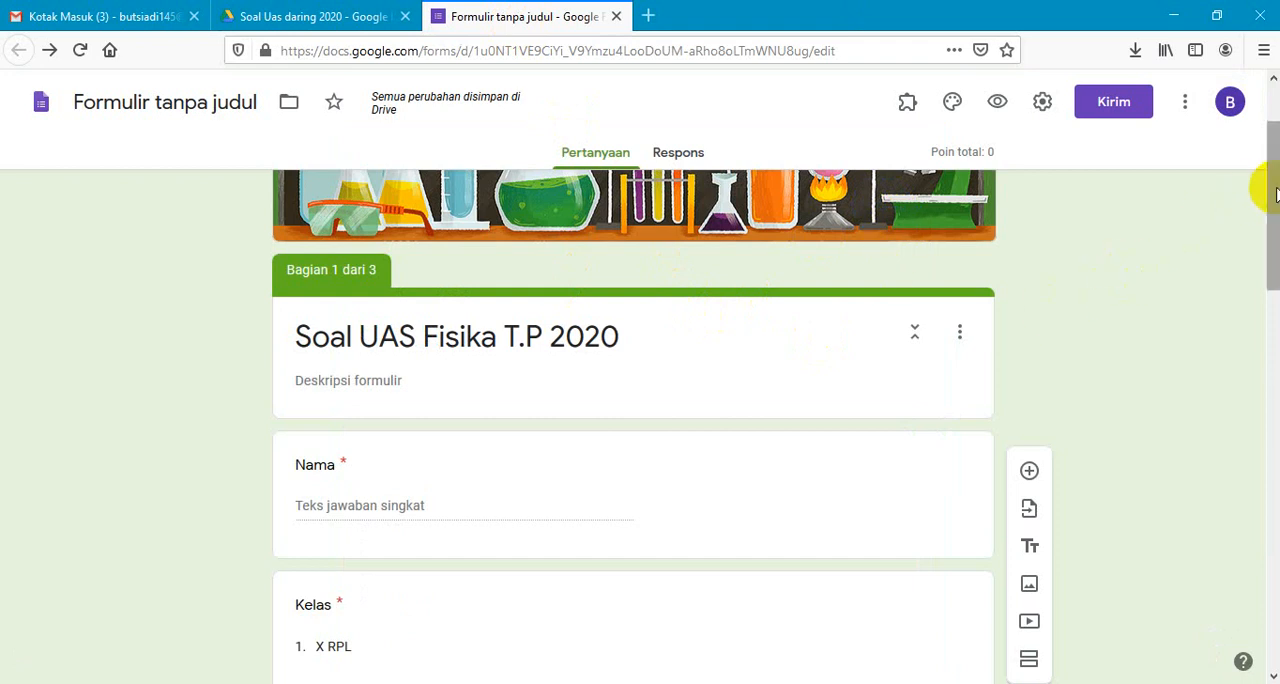
# - Set "momentum" as the correct answer to question 1, worth 50 points, and finish its answer key
pyautogui.moveTo(1268, 200); pyautogui.dragTo(1240, 505)
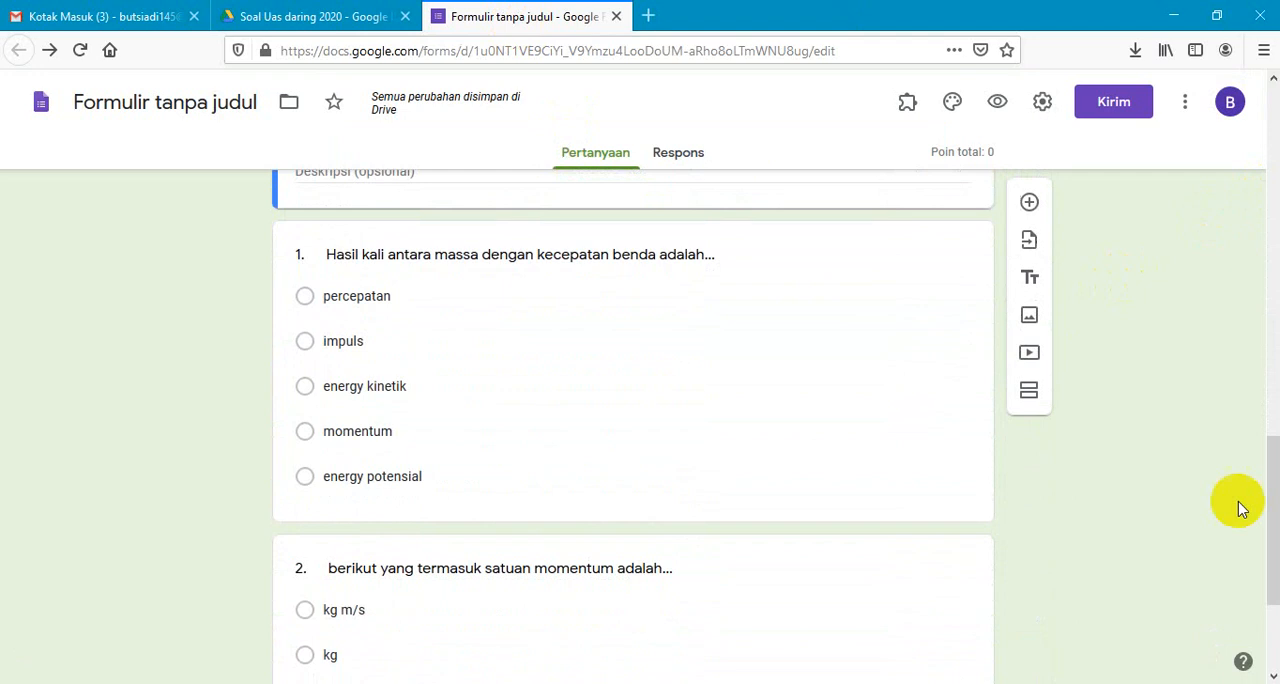
pyautogui.click(594, 487)
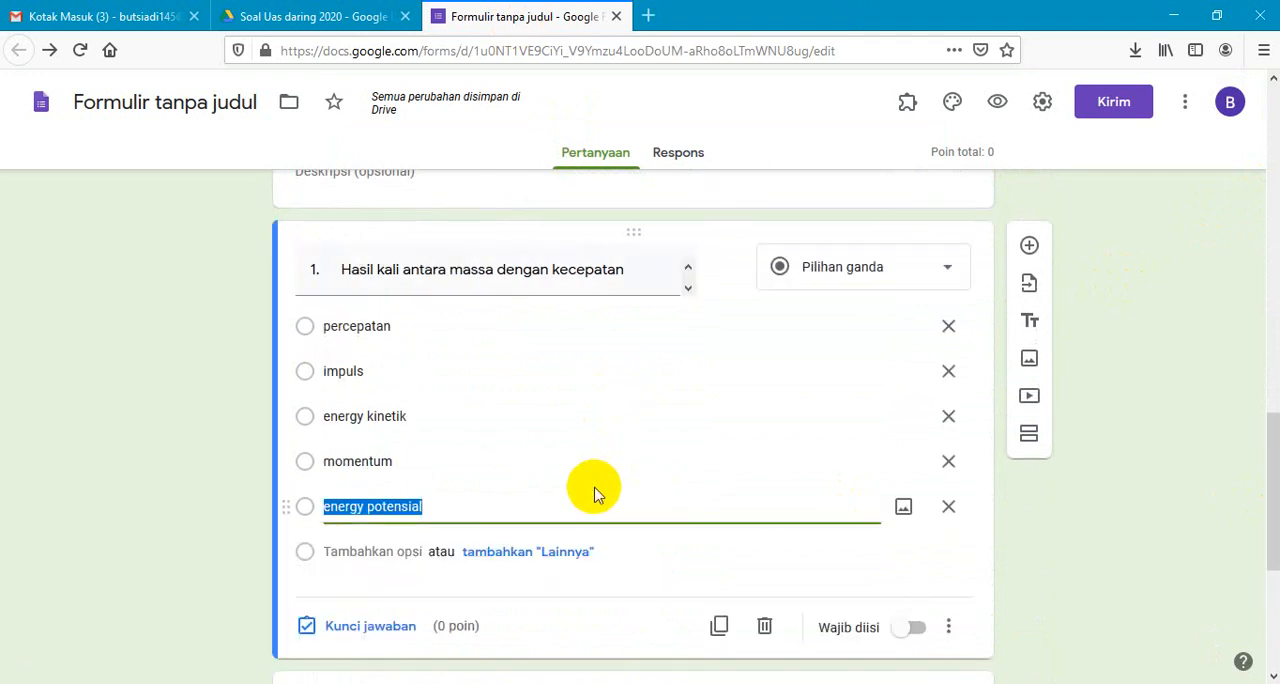
pyautogui.click(388, 630)
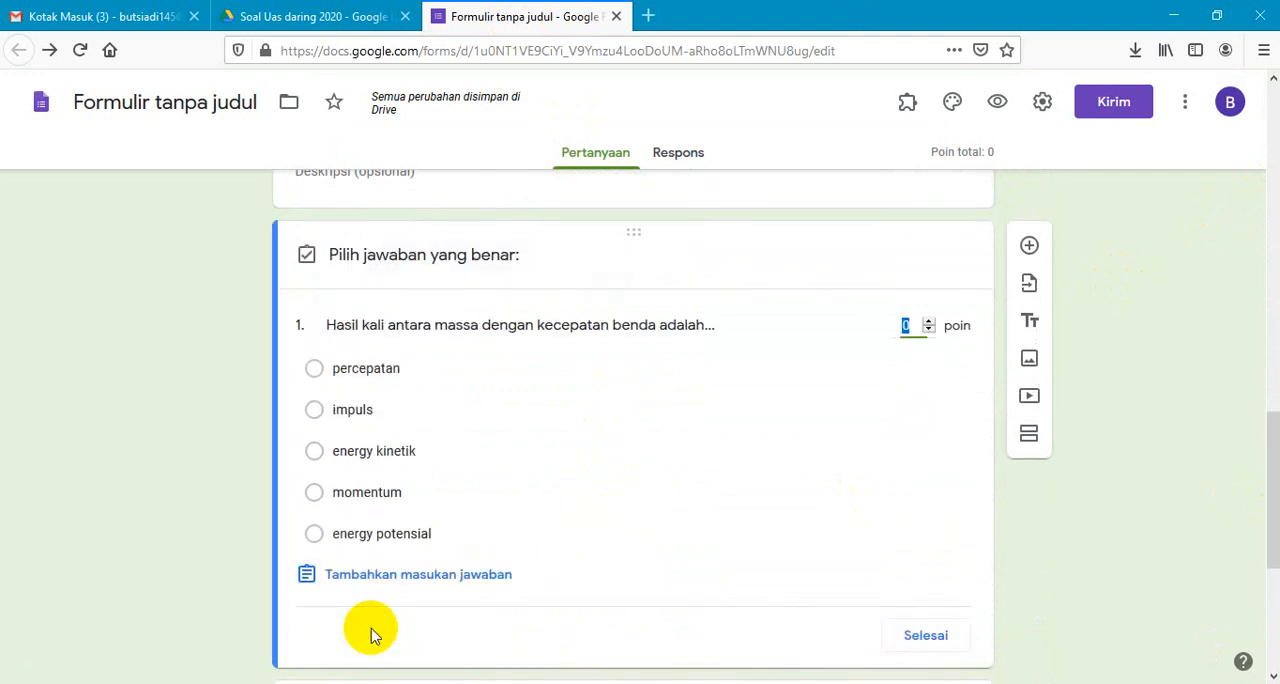
pyautogui.click(359, 494)
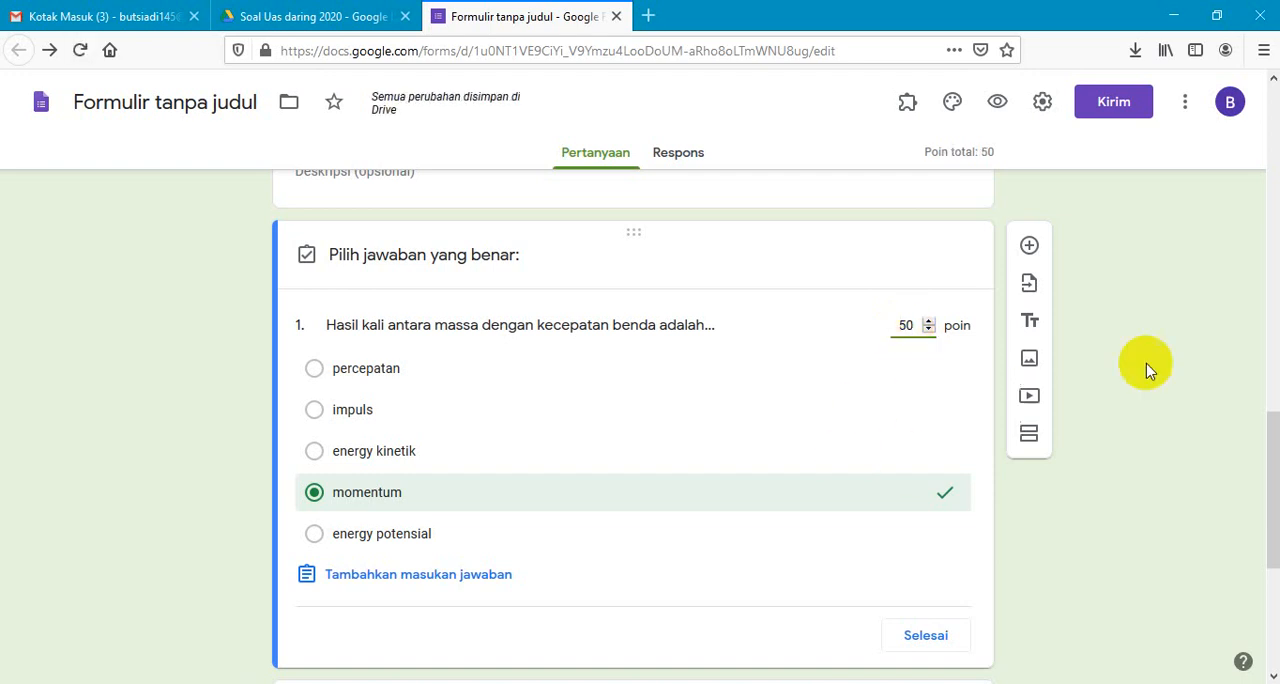
pyautogui.click(913, 641)
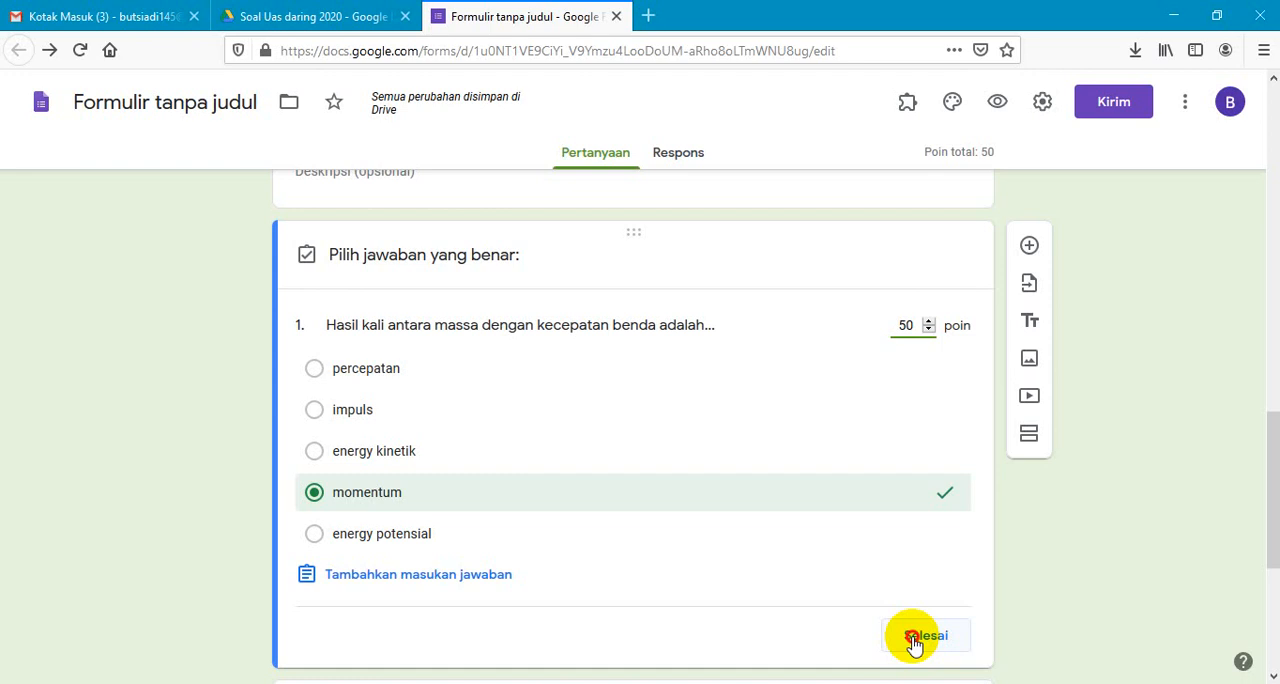
# - Set "kg m/s" as the correct answer to question 2, worth 50 points, and finish its answer key
pyautogui.moveTo(1274, 445); pyautogui.dragTo(1274, 558)
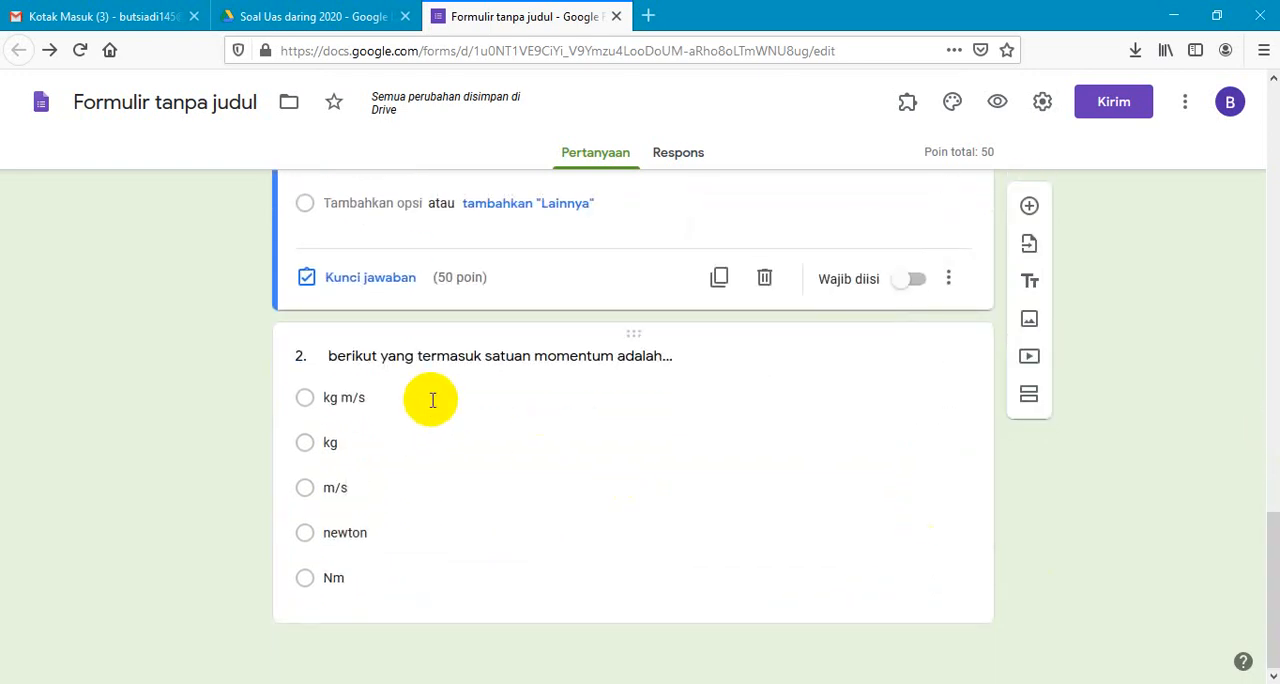
pyautogui.click(305, 404)
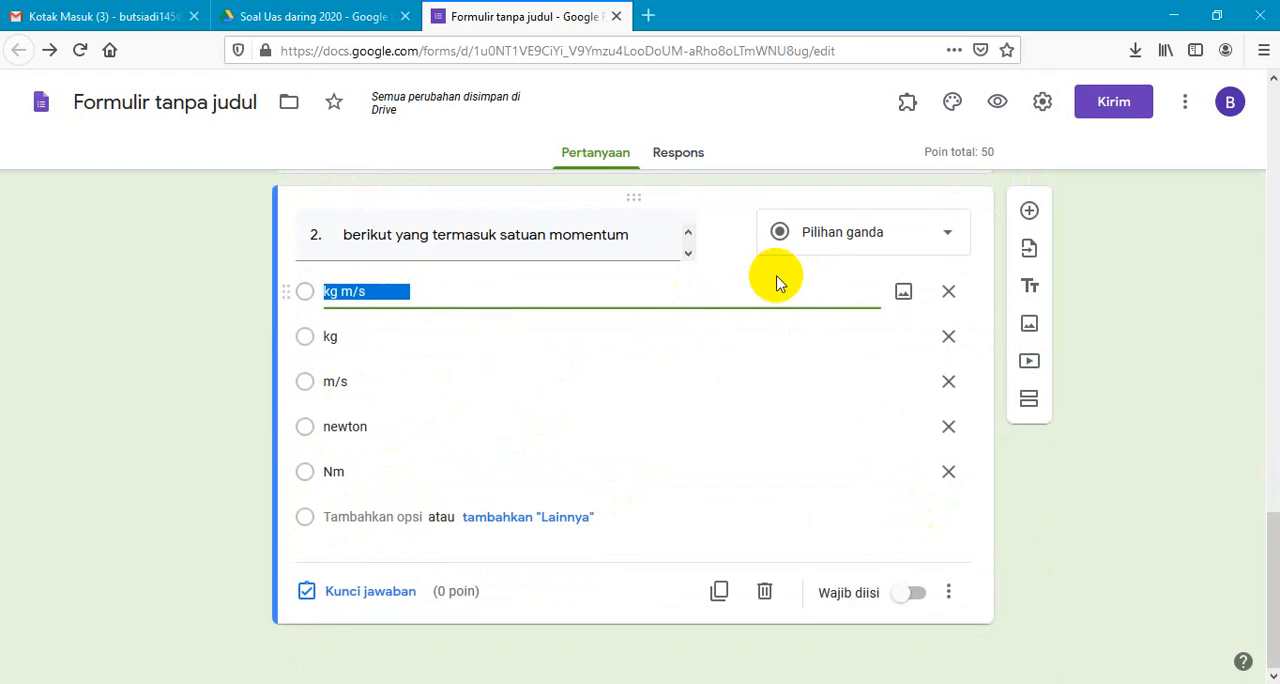
pyautogui.click(350, 591)
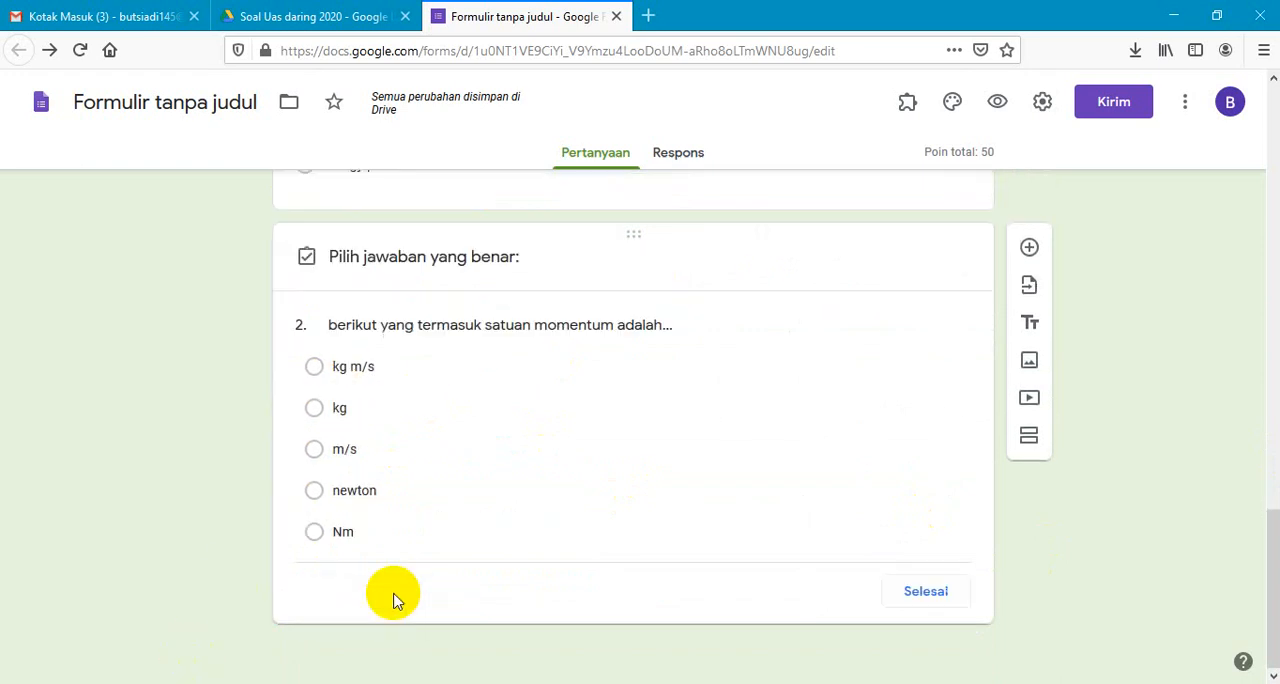
pyautogui.click(315, 374)
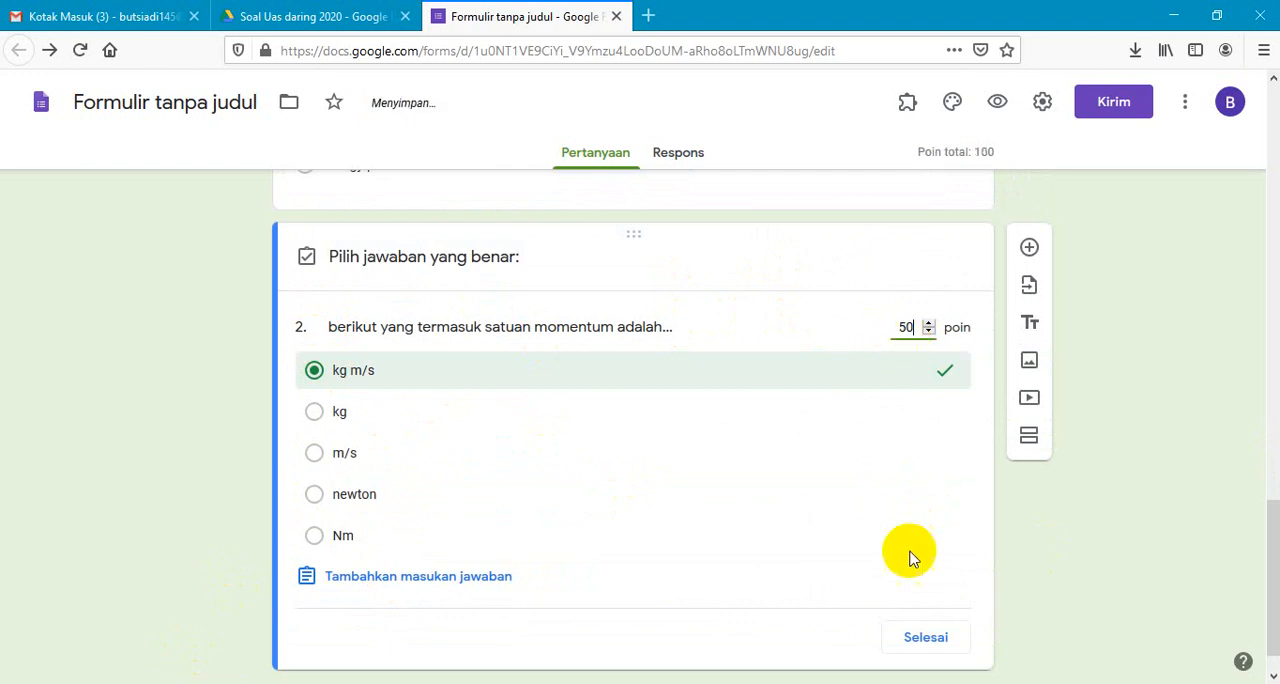
pyautogui.click(925, 644)
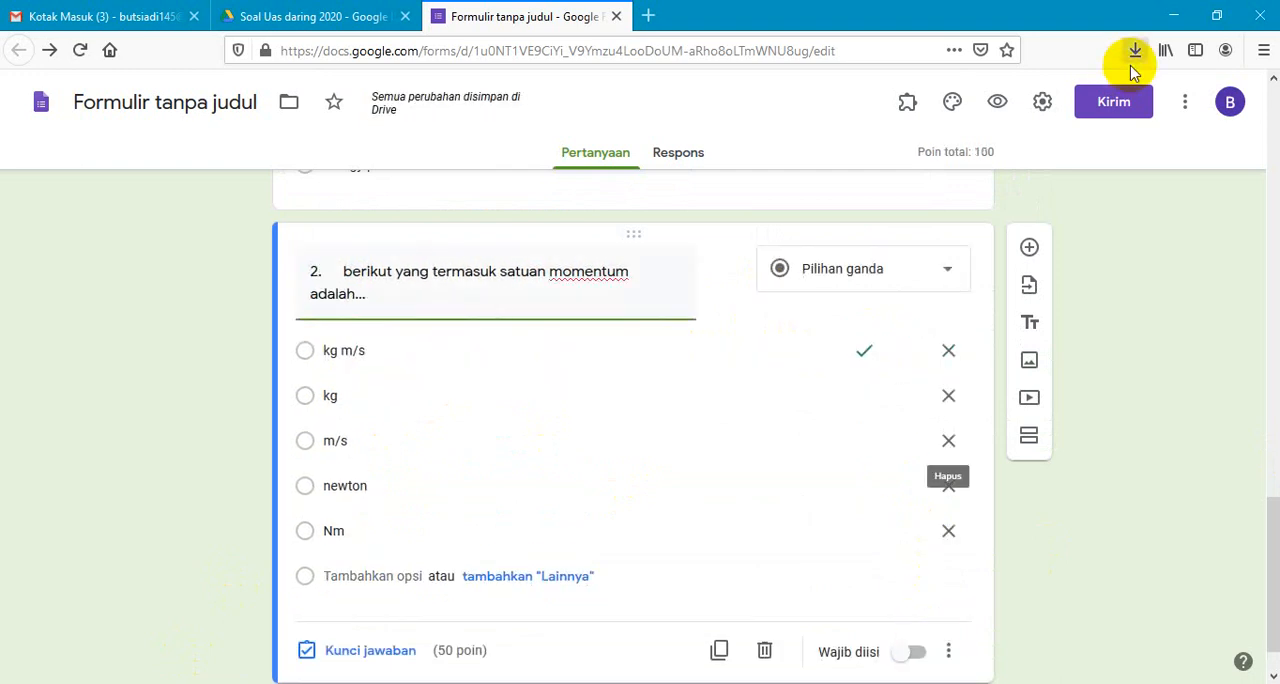
# - Open a new preview of the quiz, enter a respondent name, select class X RPL, and proceed to the instructions section
pyautogui.click(998, 104)
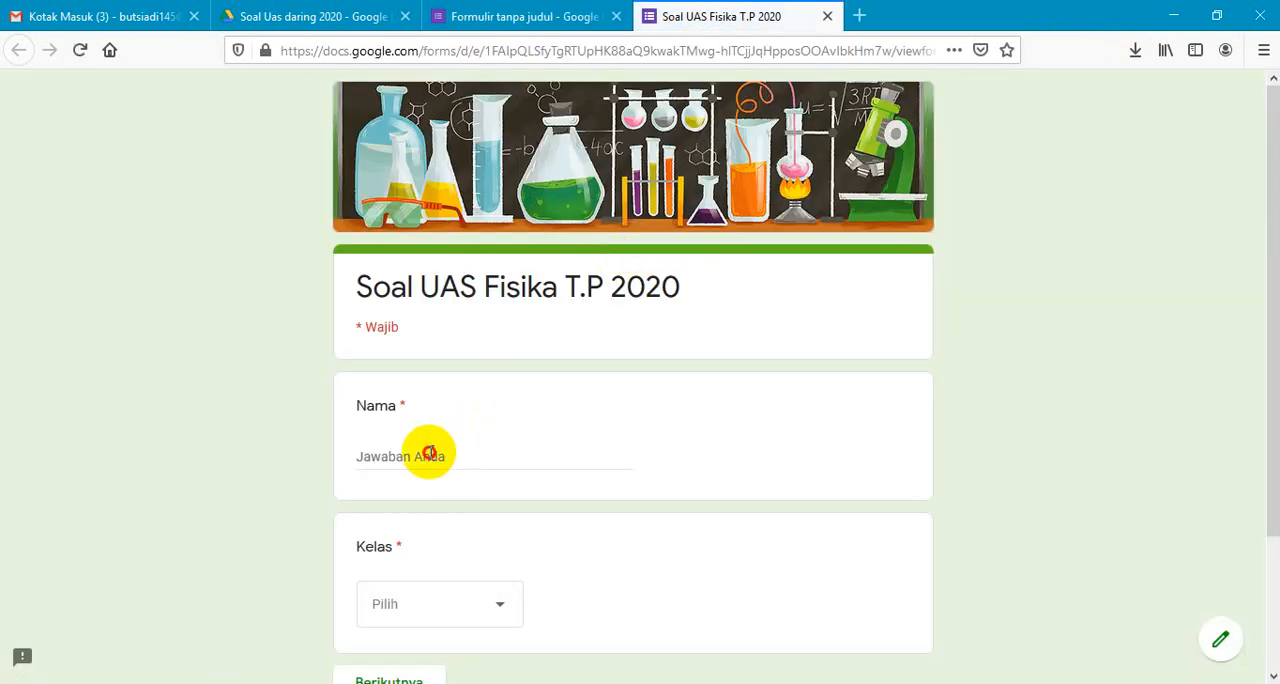
pyautogui.click(428, 453)
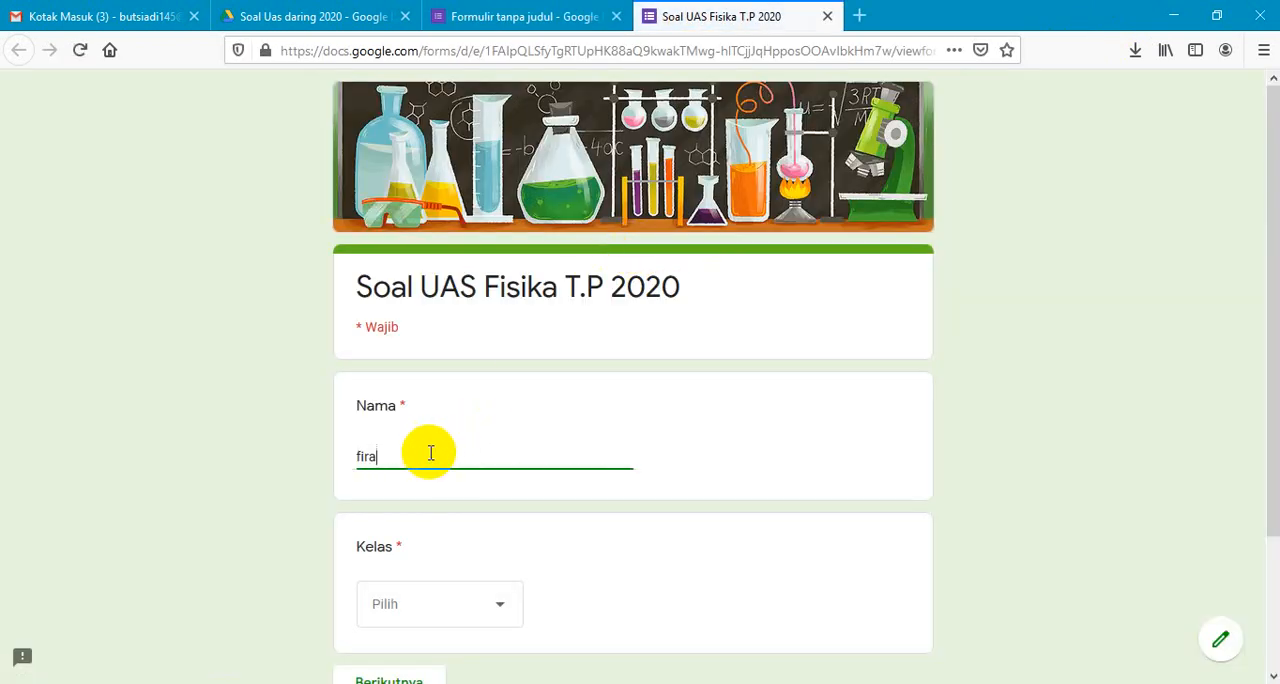
pyautogui.click(481, 612)
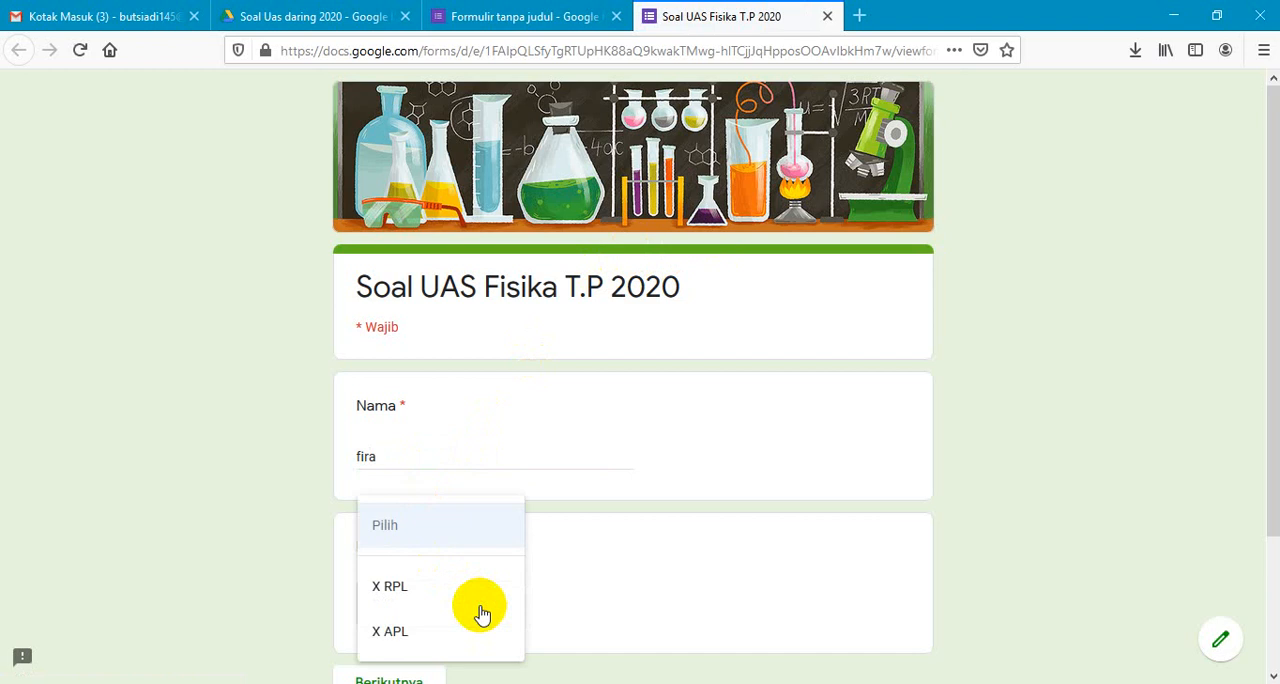
pyautogui.click(409, 597)
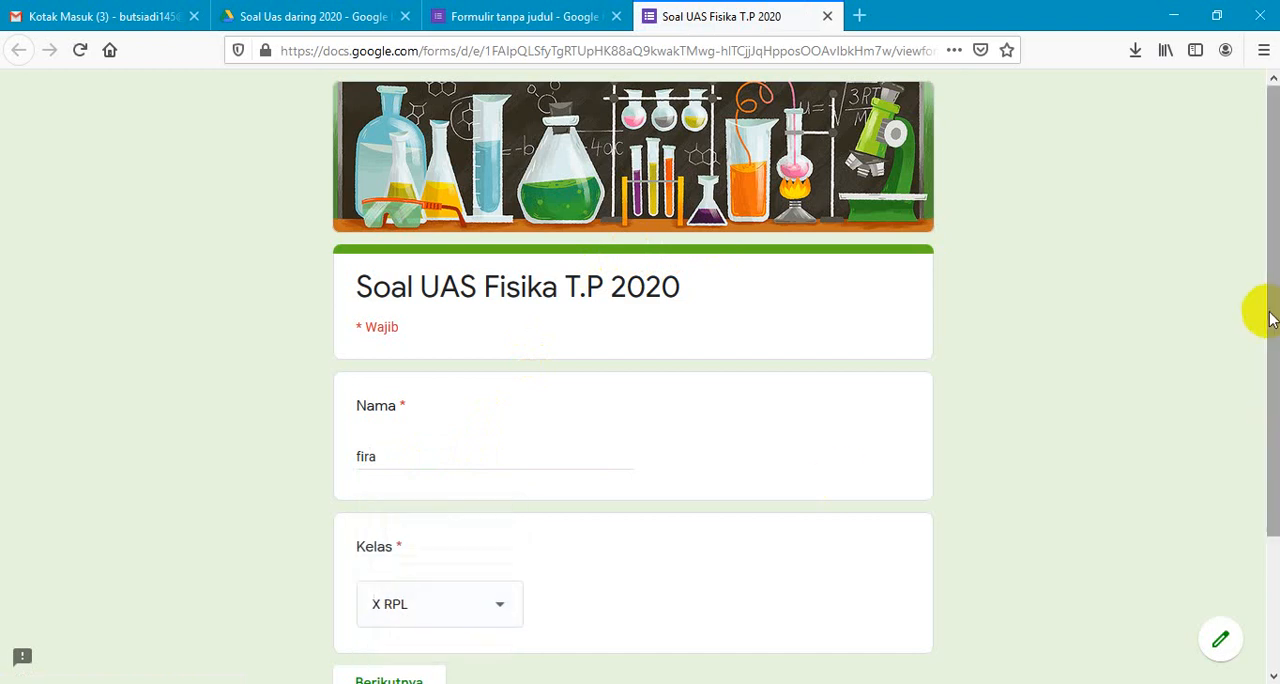
pyautogui.scroll(-3, 1258, 308)
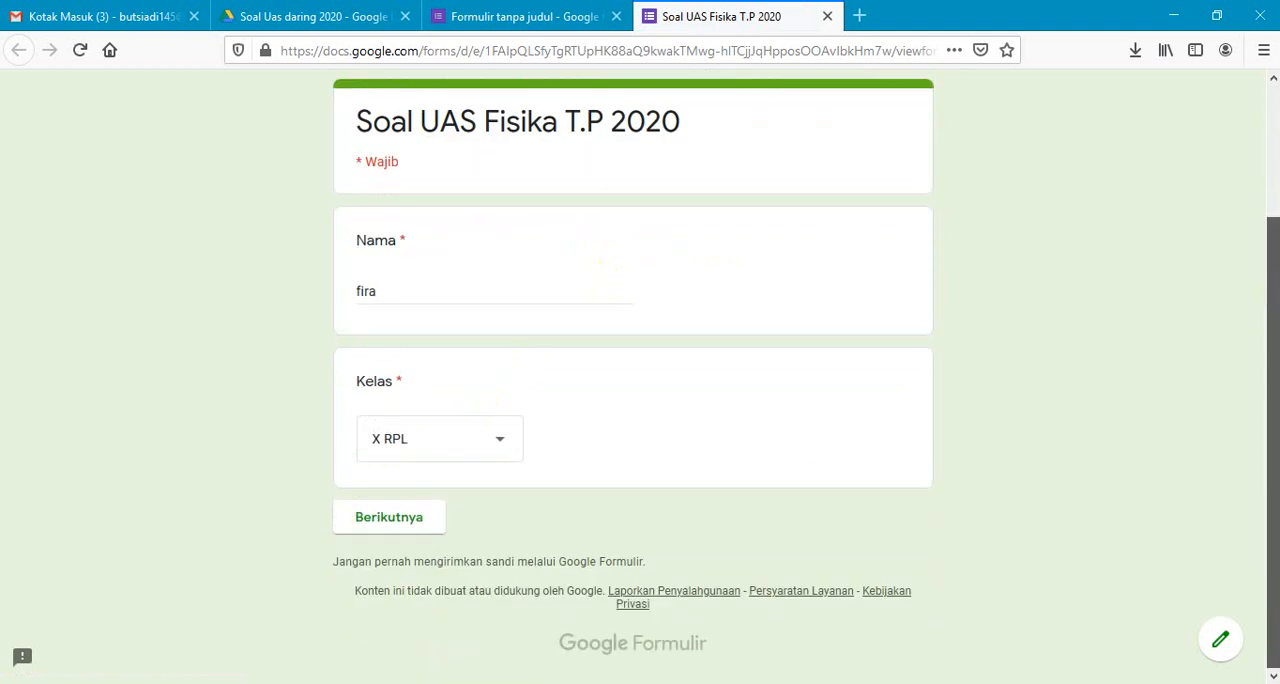
pyautogui.click(405, 524)
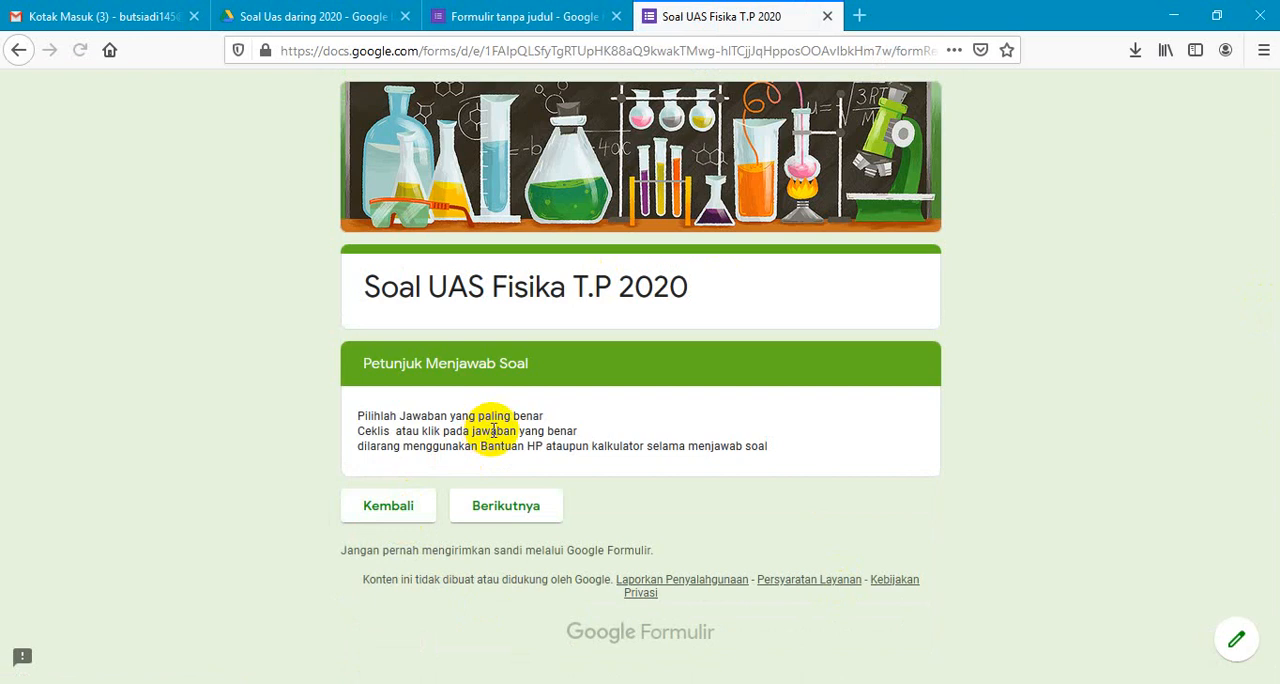
# - Continue to the "Soal" section, answer question 1 with "momentum" and question 2 with "kg m/s", and submit the response
pyautogui.click(512, 518)
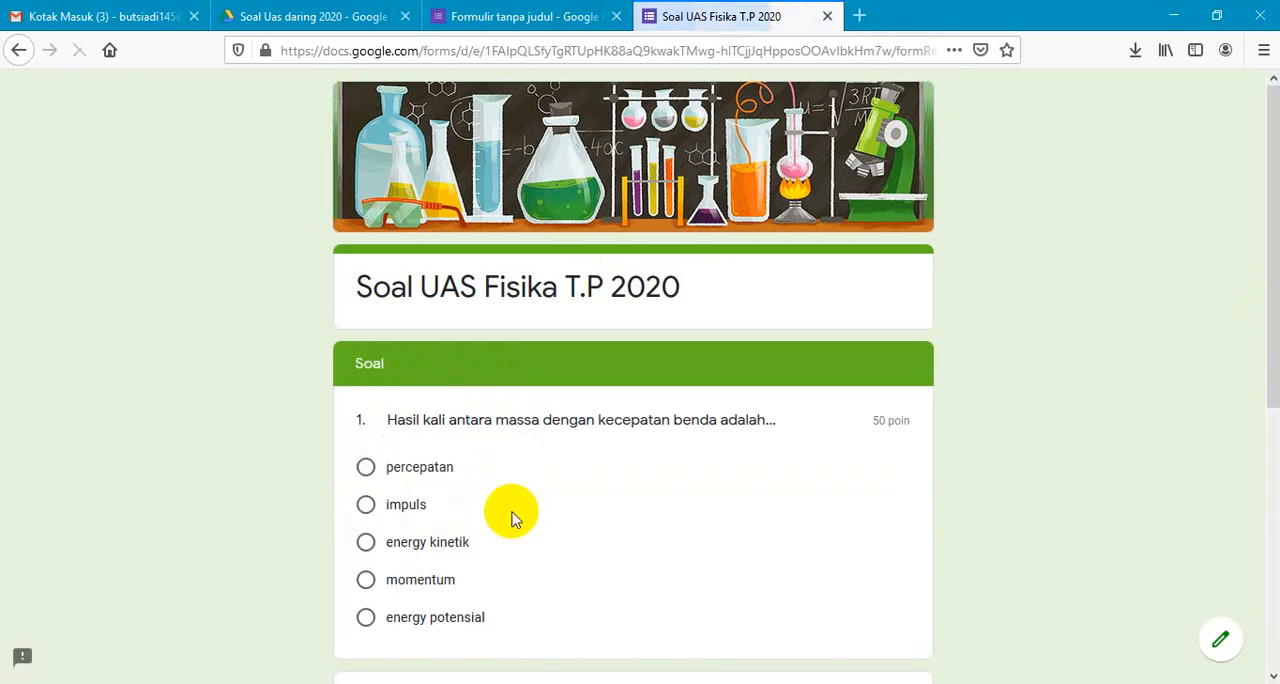
pyautogui.click(367, 580)
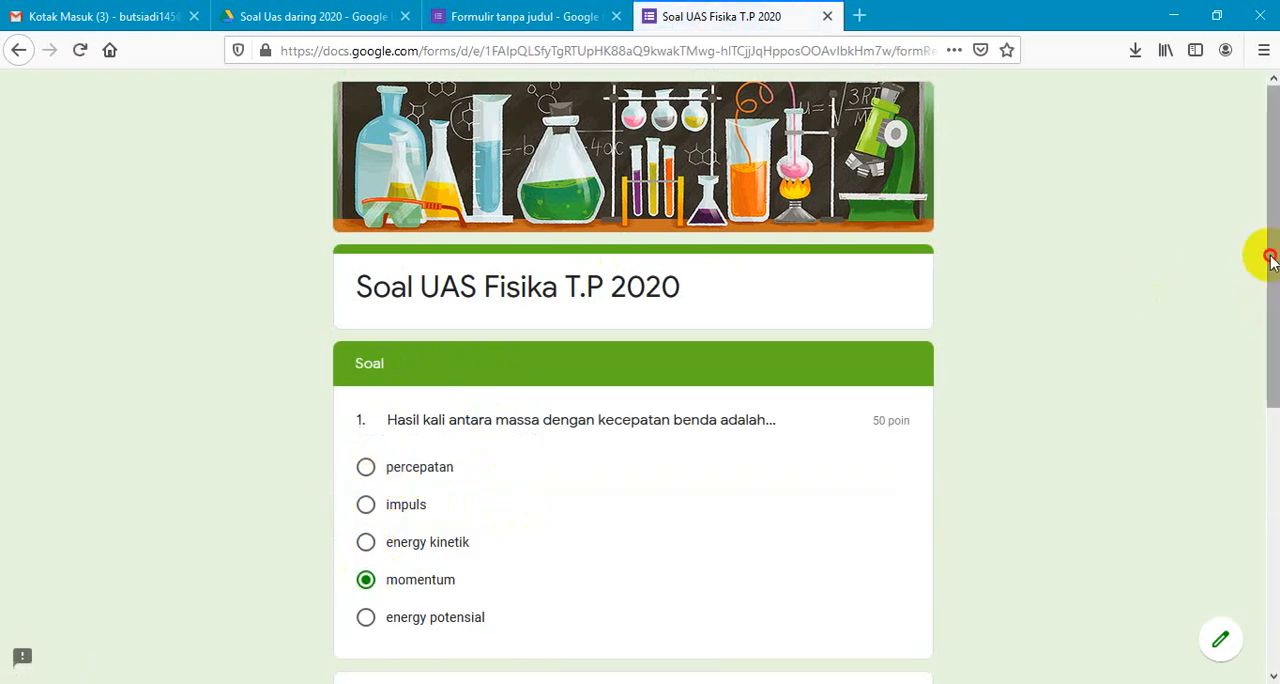
pyautogui.moveTo(1270, 258); pyautogui.dragTo(1270, 420)
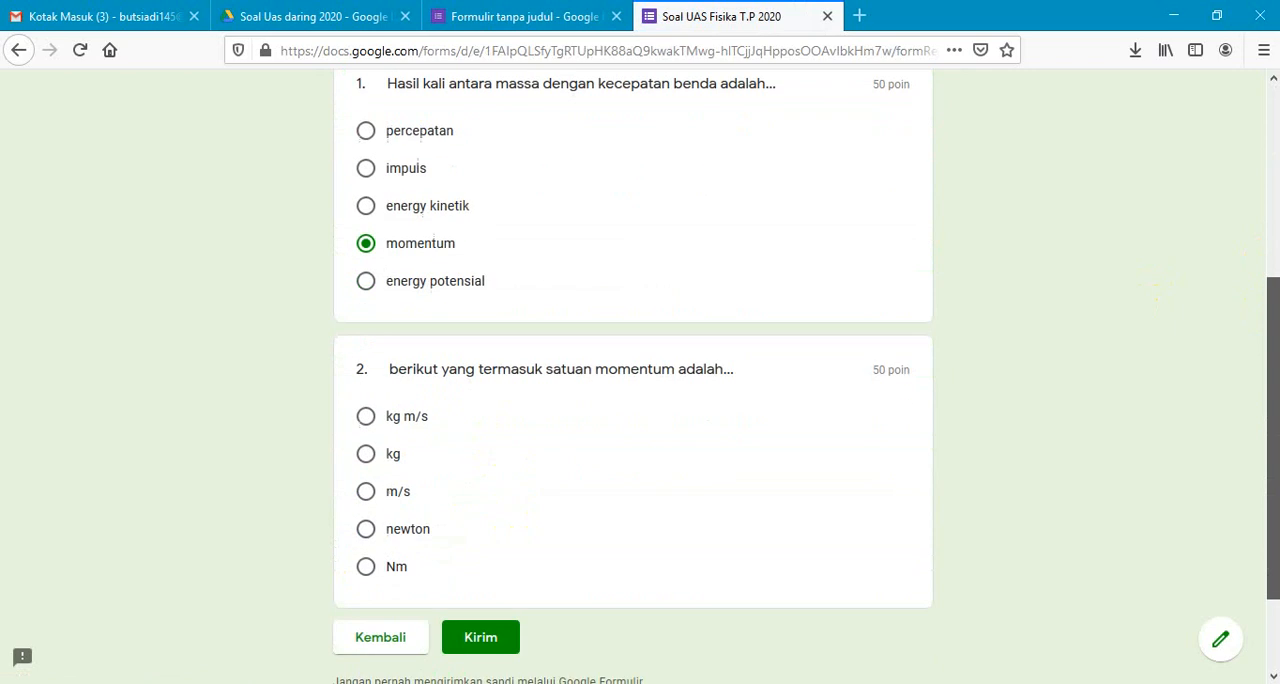
pyautogui.click(366, 415)
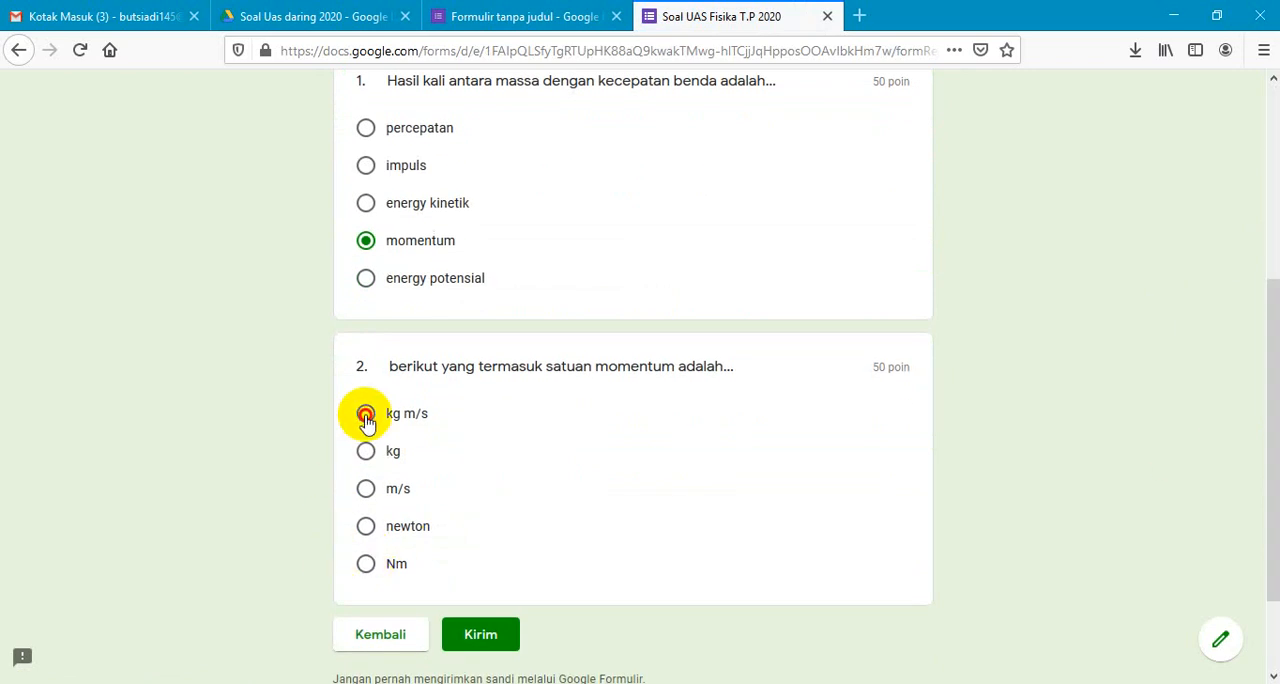
pyautogui.click(512, 650)
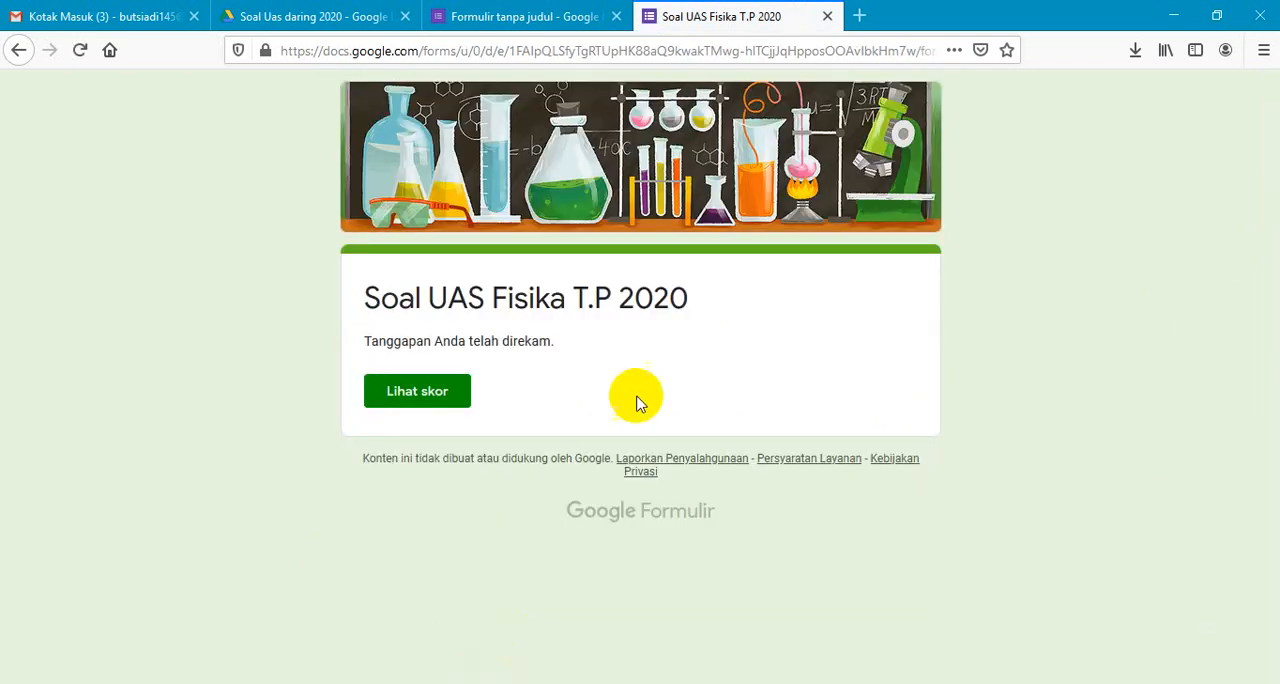
# - View the score of the submitted response, and close the score page and the preview
pyautogui.click(428, 392)
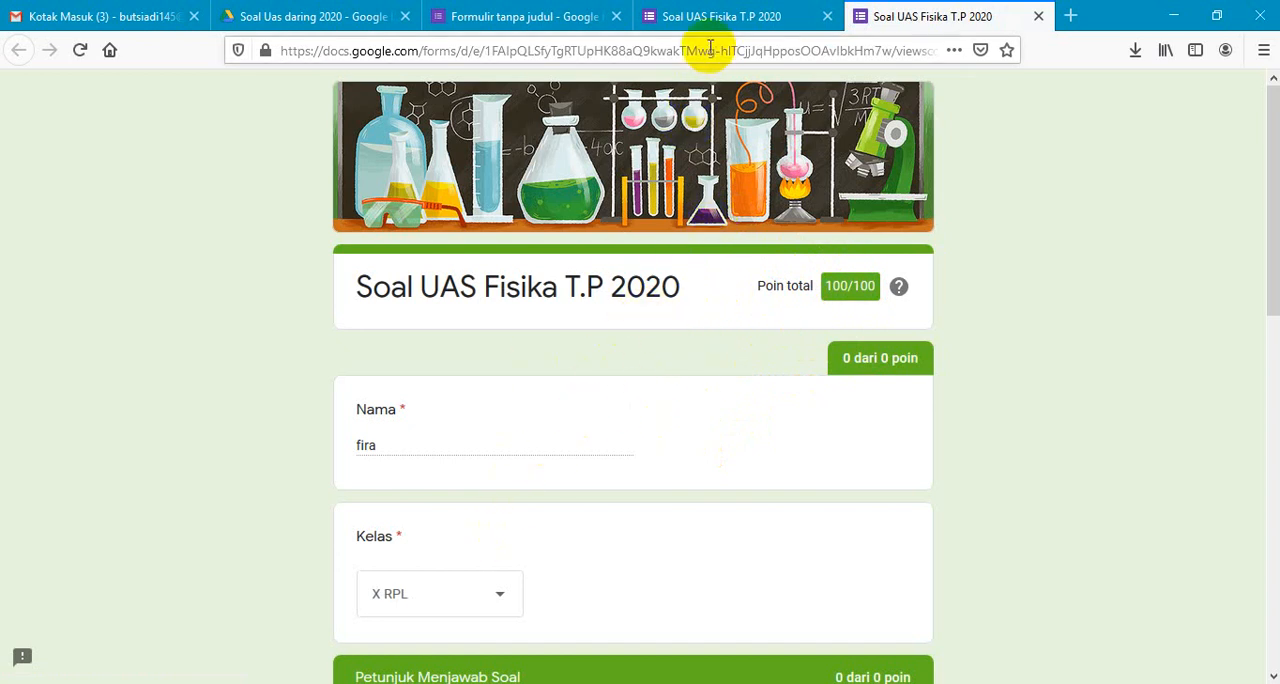
pyautogui.click(1040, 18)
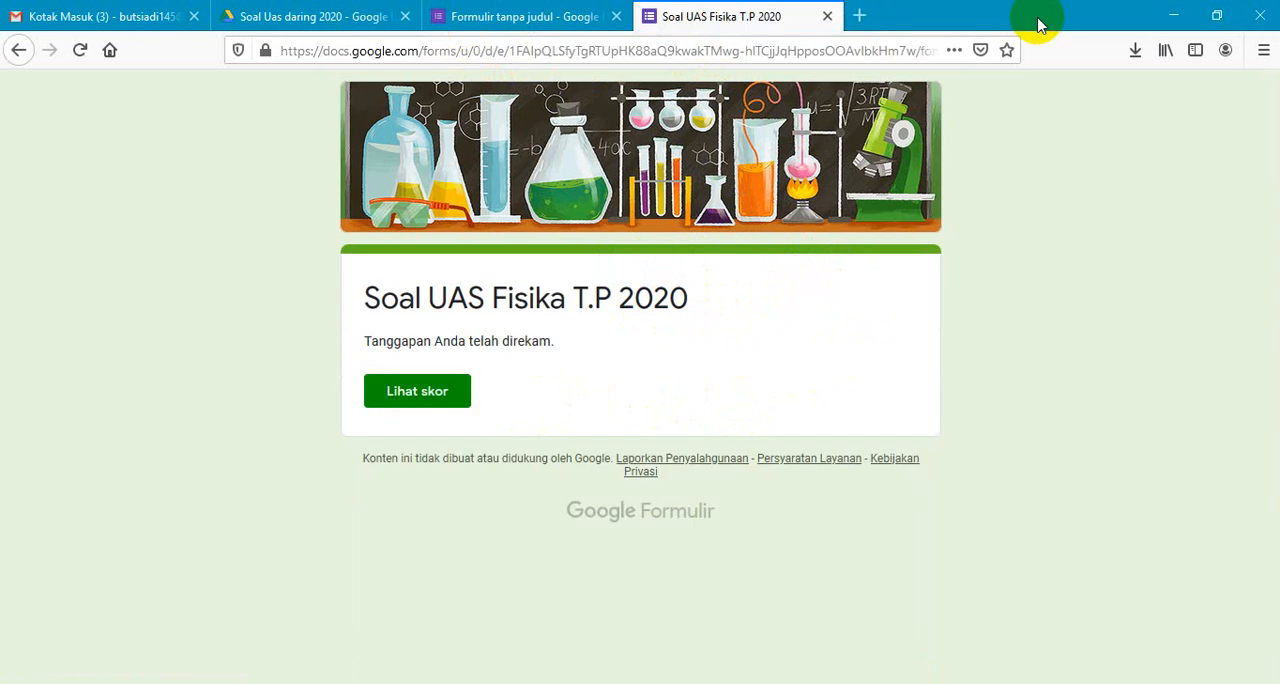
pyautogui.click(829, 17)
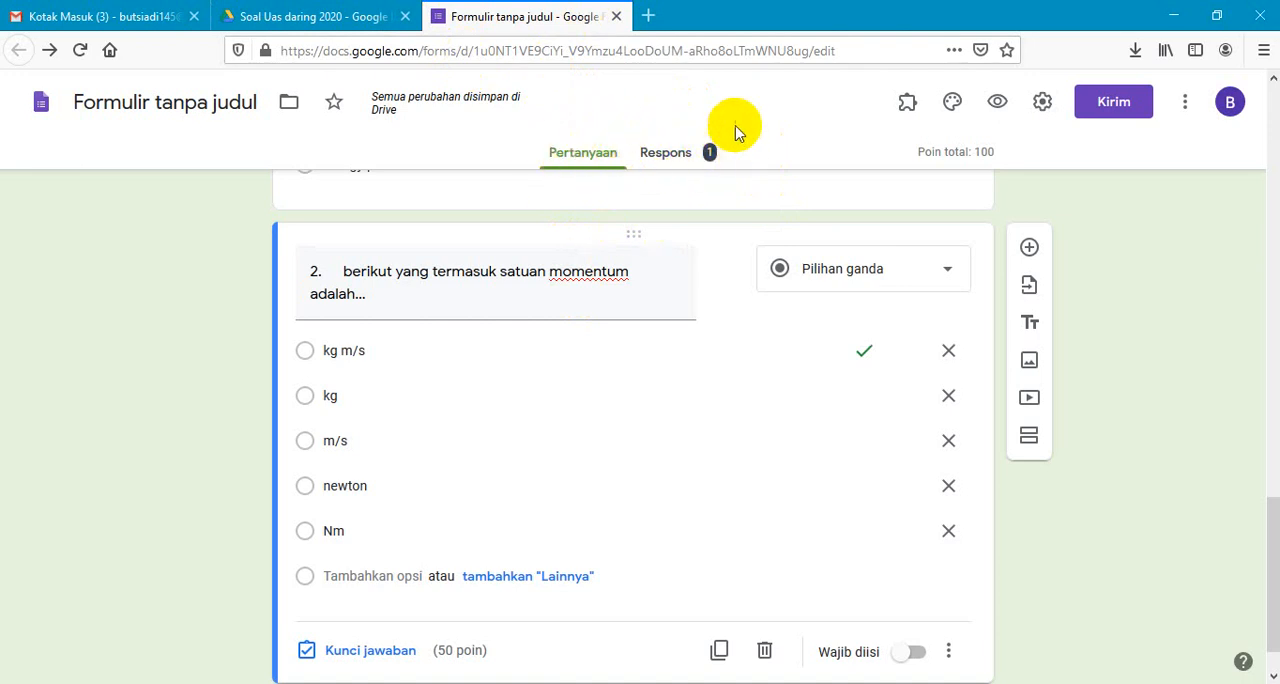
# - From the form's responses, create a new linked spreadsheet named "jawaban fisika kelas x"
pyautogui.click(680, 157)
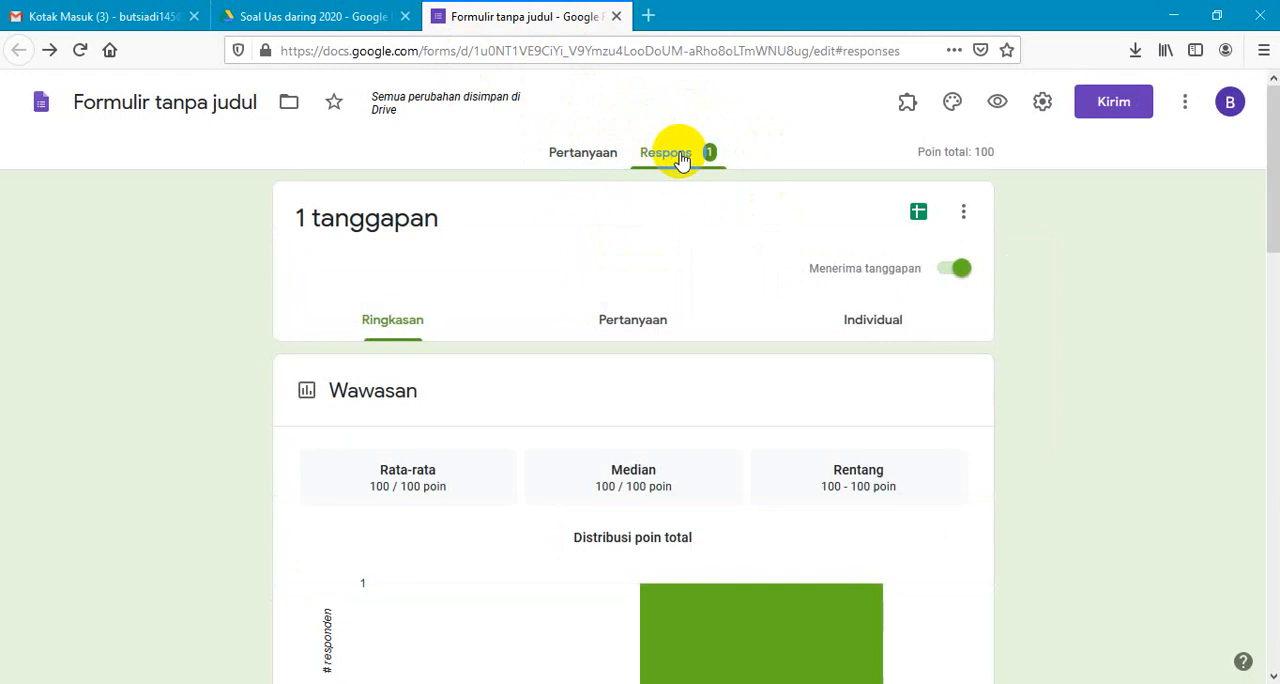
pyautogui.click(922, 216)
pyautogui.click(921, 214)
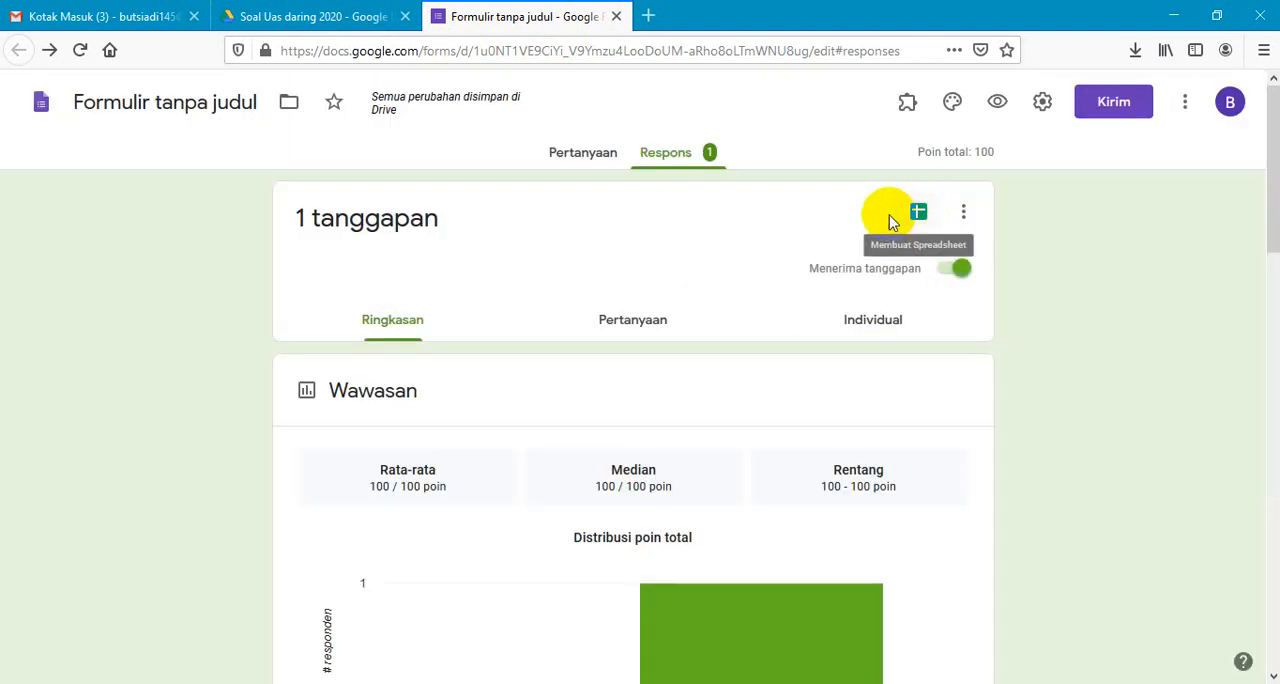
pyautogui.click(919, 216)
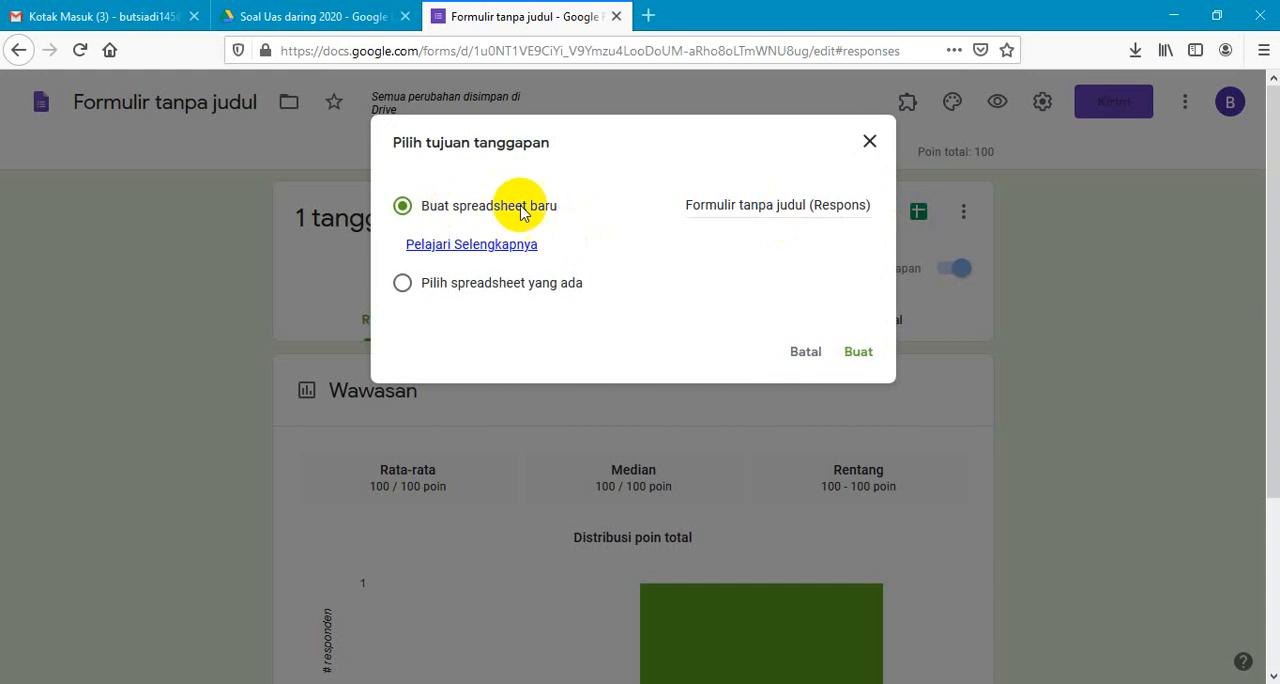
pyautogui.click(746, 212)
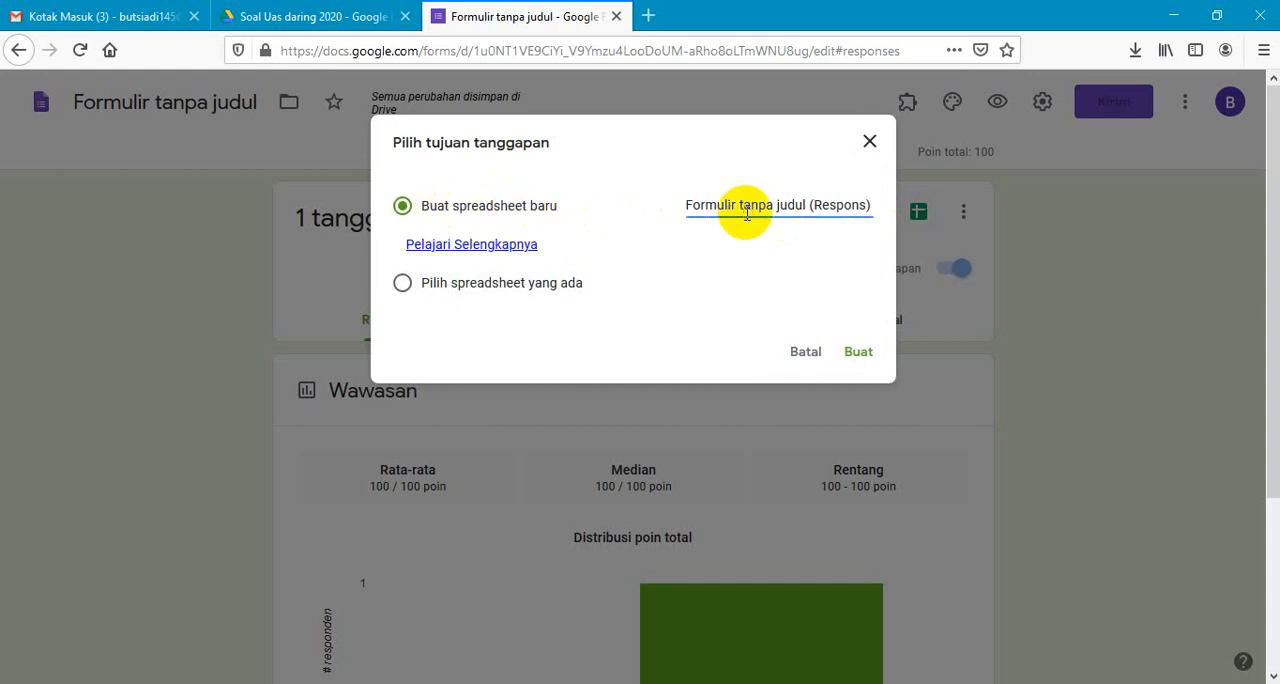
pyautogui.moveTo(866, 206); pyautogui.dragTo(663, 209)
pyautogui.write('jawa')
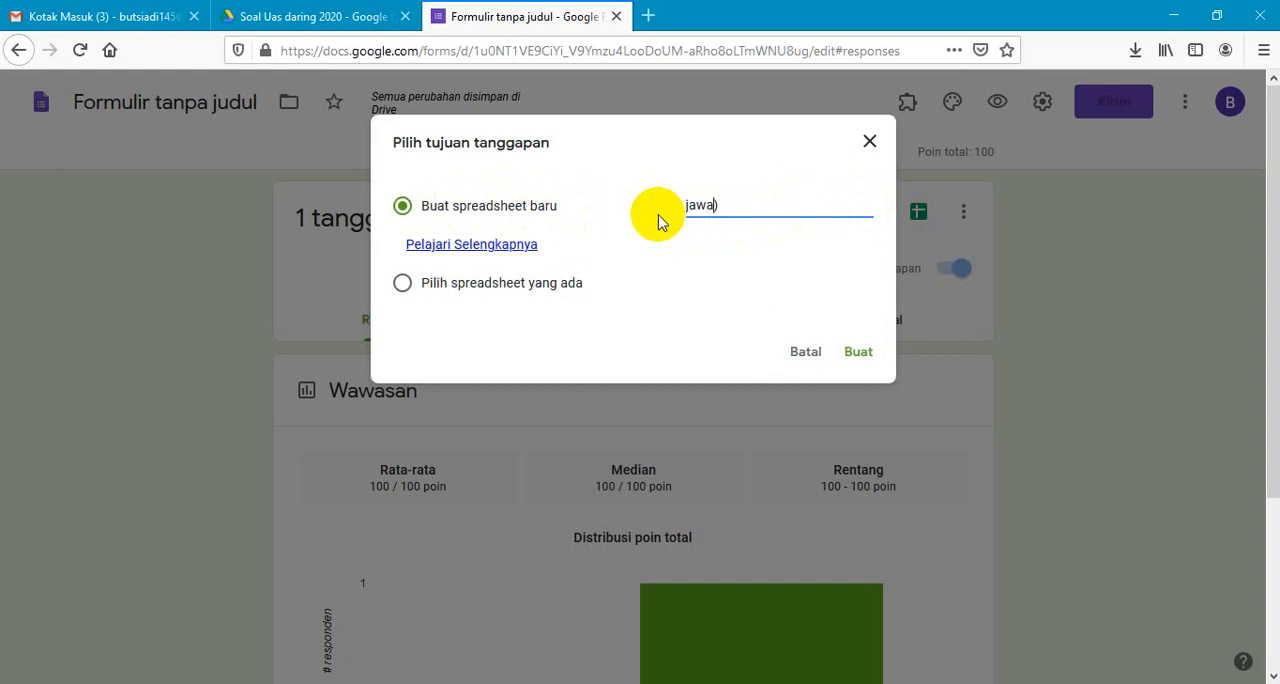
pyautogui.write('ban si')
pyautogui.press('BackSpace')
pyautogui.press('BackSpace')
pyautogui.press('BackSpace')
pyautogui.write('fid')
pyautogui.write('isika kelas x')
pyautogui.click(853, 350)
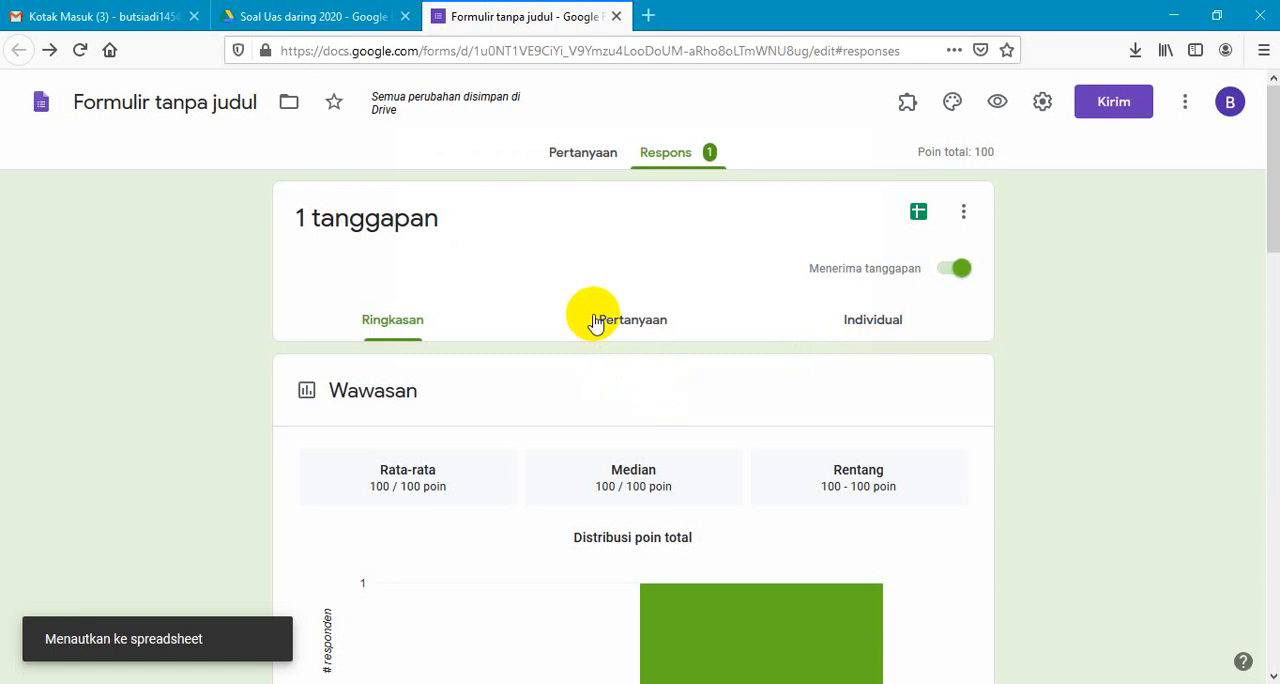
# - Close the form, examine the responses in the "jawaban fisika kelas x" spreadsheet, and return to the Drive folder, dismissing the upload notice
pyautogui.click(617, 17)
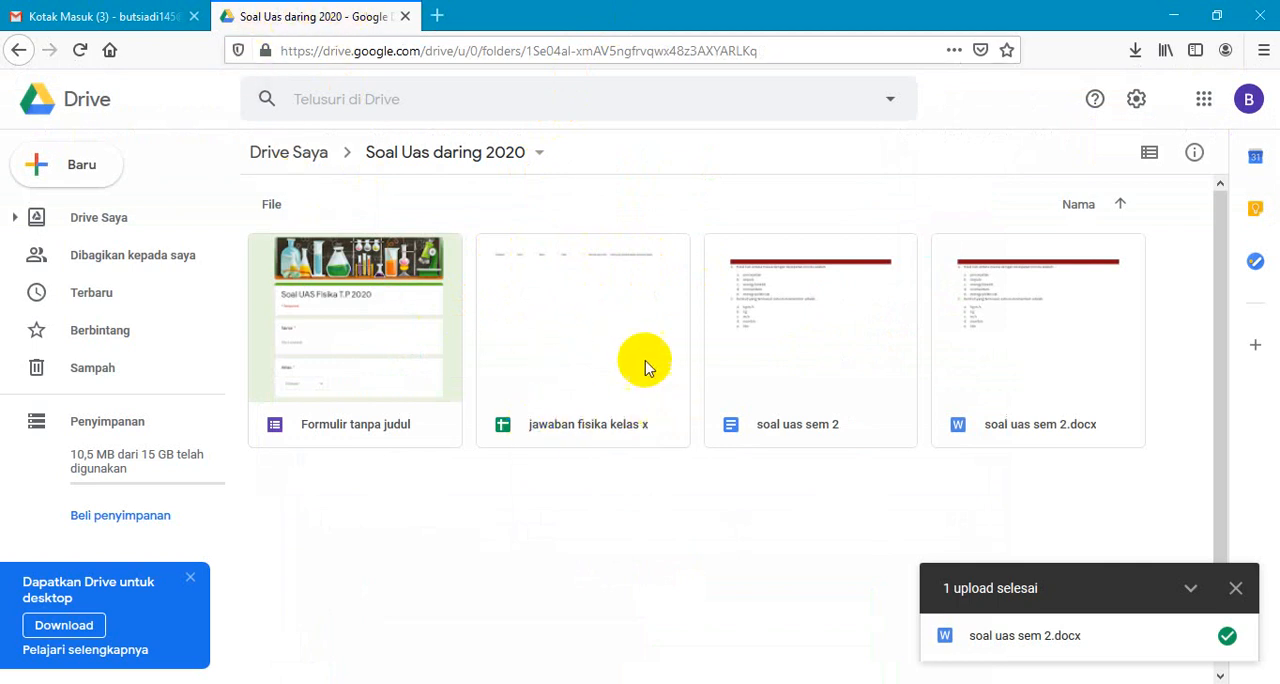
pyautogui.doubleClick(565, 358)
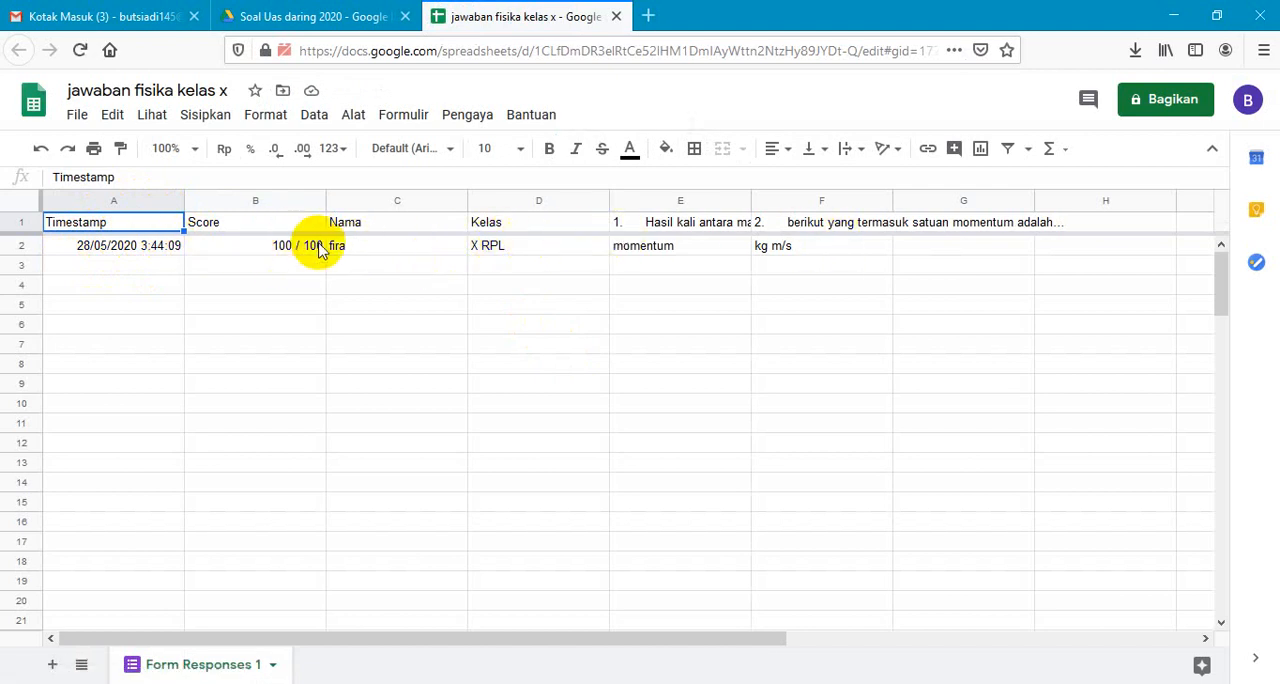
pyautogui.click(287, 18)
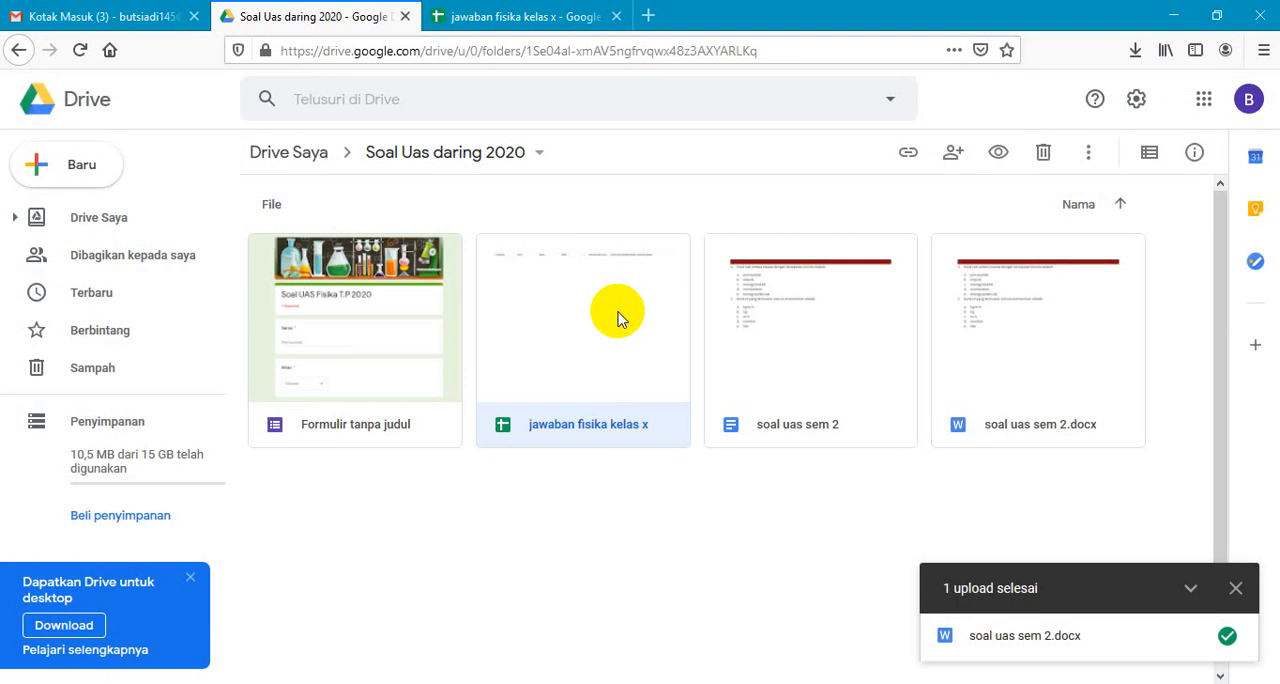
pyautogui.click(1236, 588)
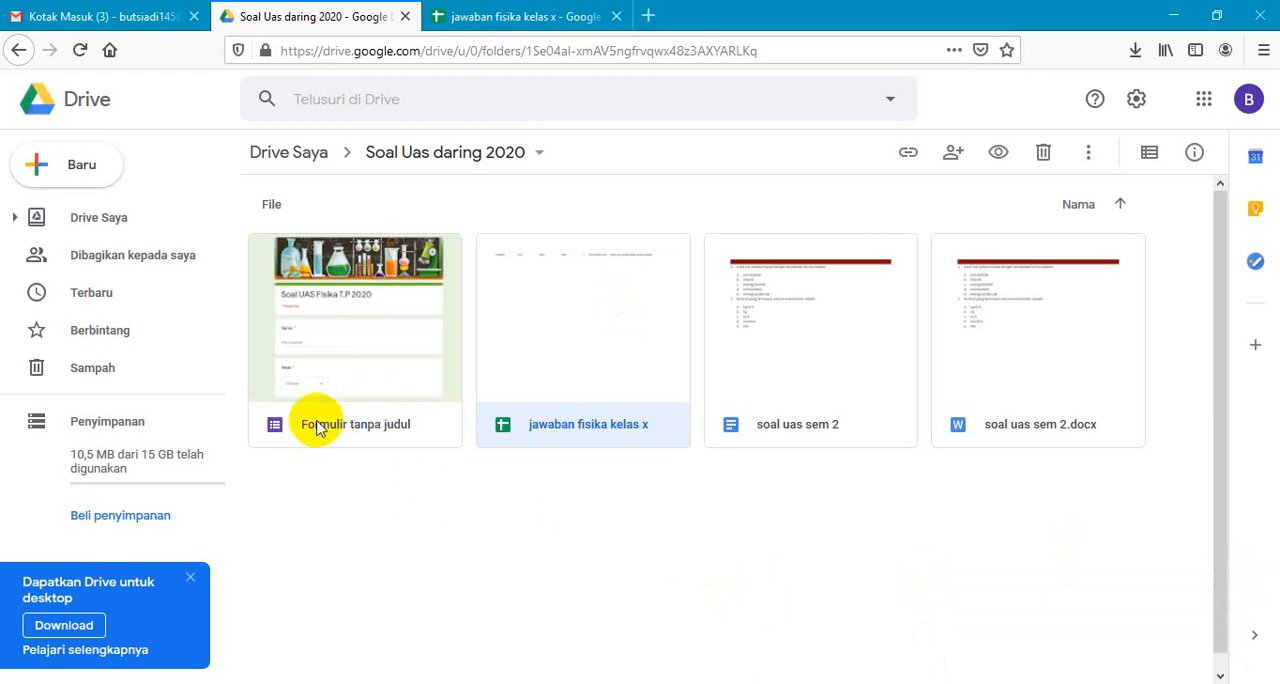
# - Open the "Formulir tanpa judul" form from the Drive folder, copy its full shareable link, and close the send dialog
pyautogui.doubleClick(320, 390)
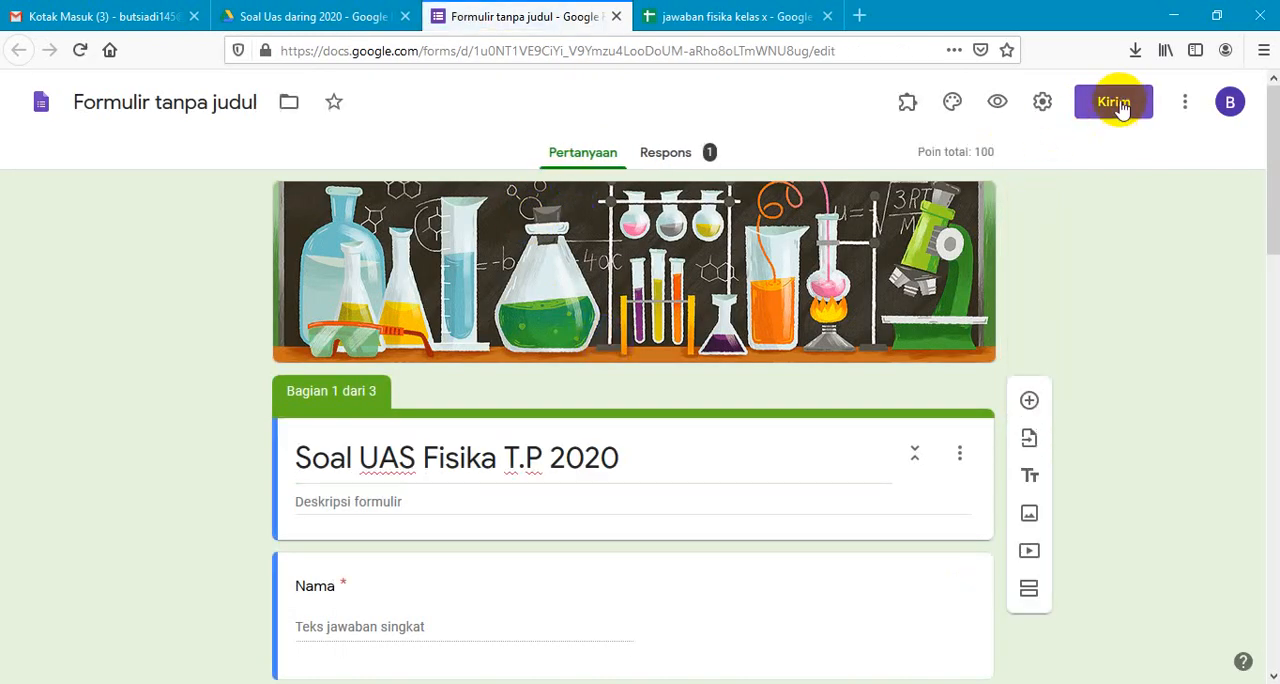
pyautogui.click(1122, 108)
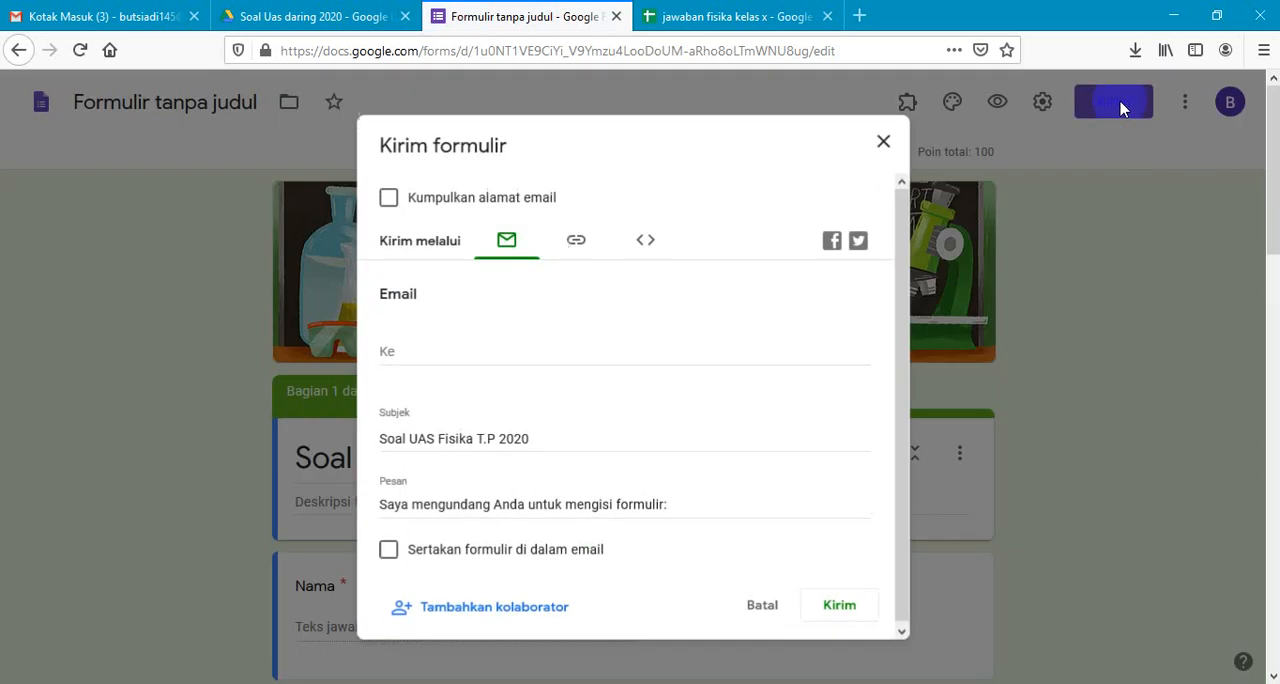
pyautogui.click(576, 244)
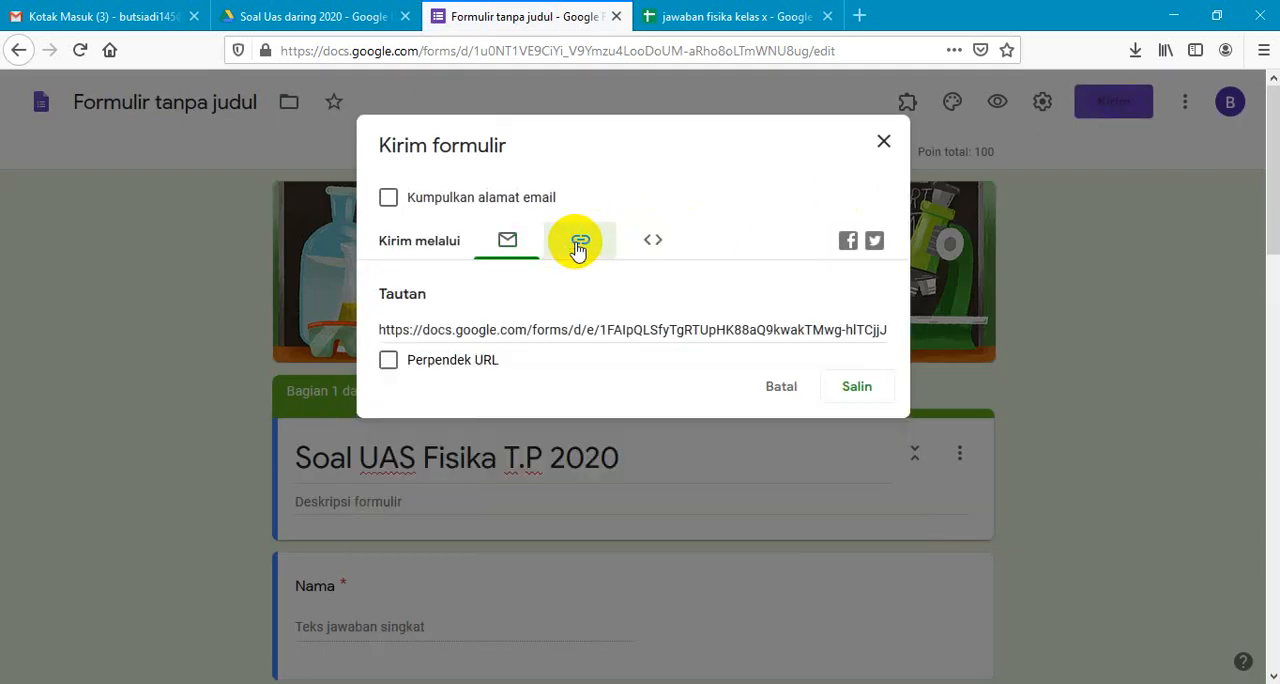
pyautogui.click(857, 387)
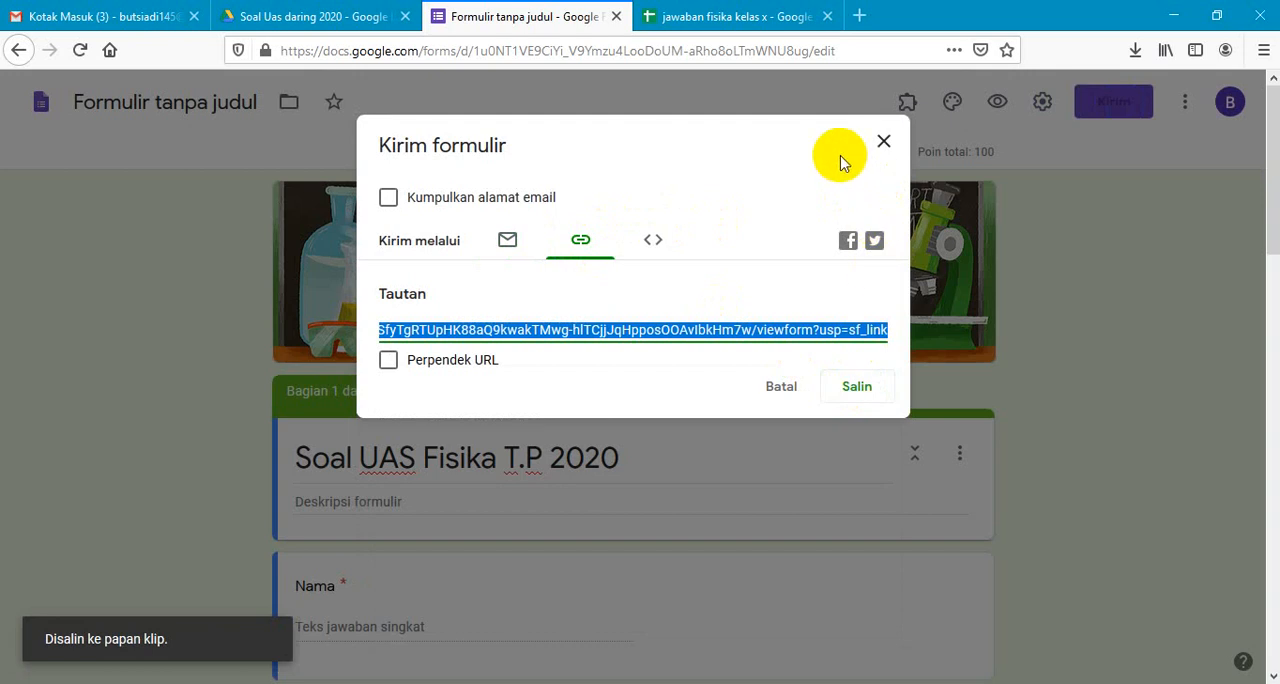
pyautogui.click(884, 143)
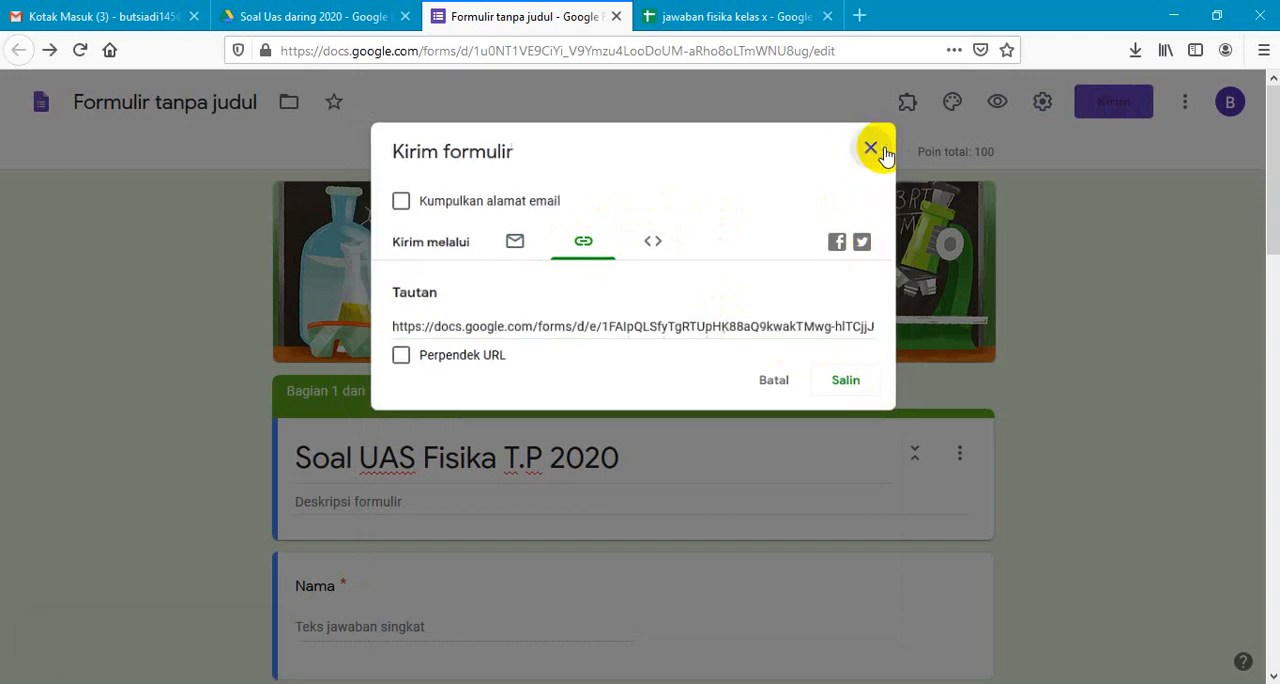
pyautogui.click(863, 17)
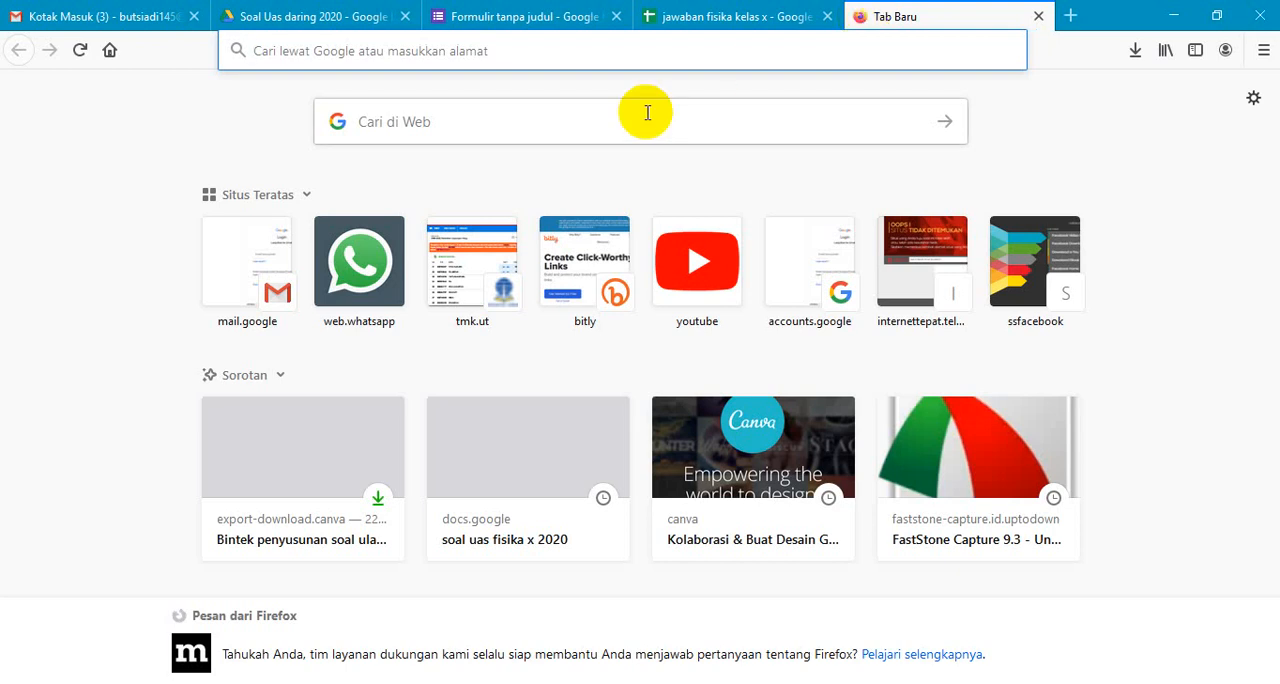
pyautogui.click(501, 53)
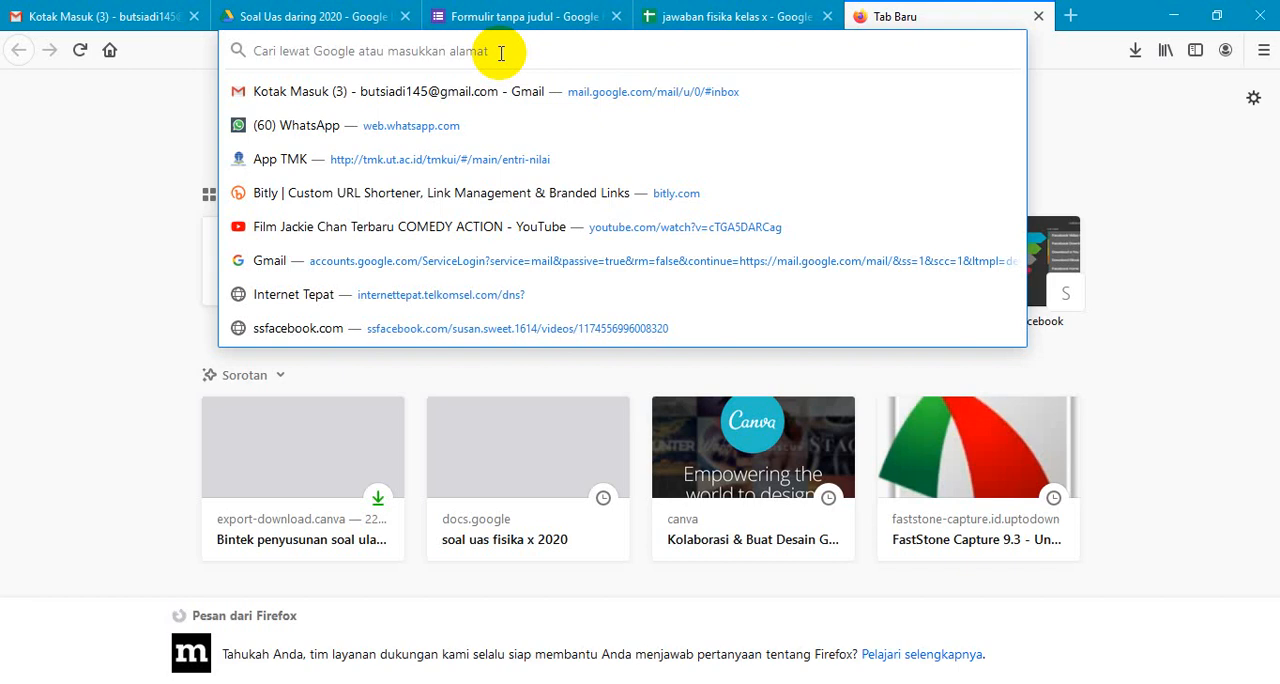
pyautogui.click(312, 199)
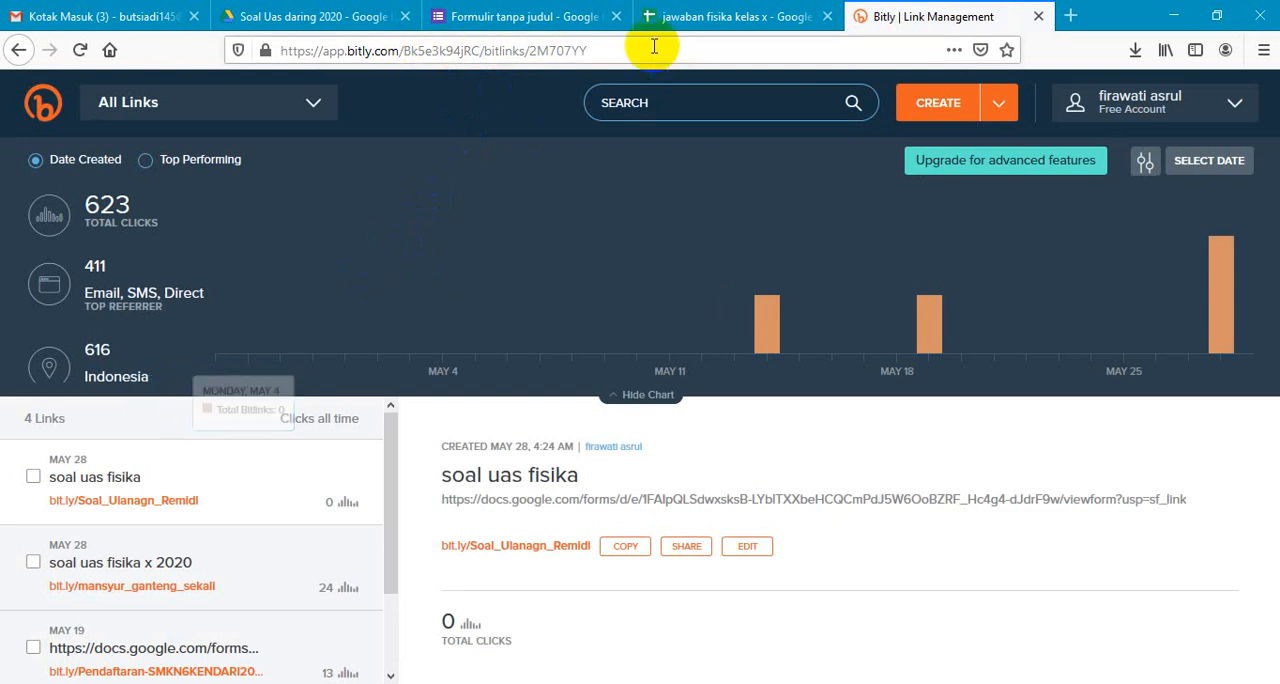
pyautogui.click(1033, 15)
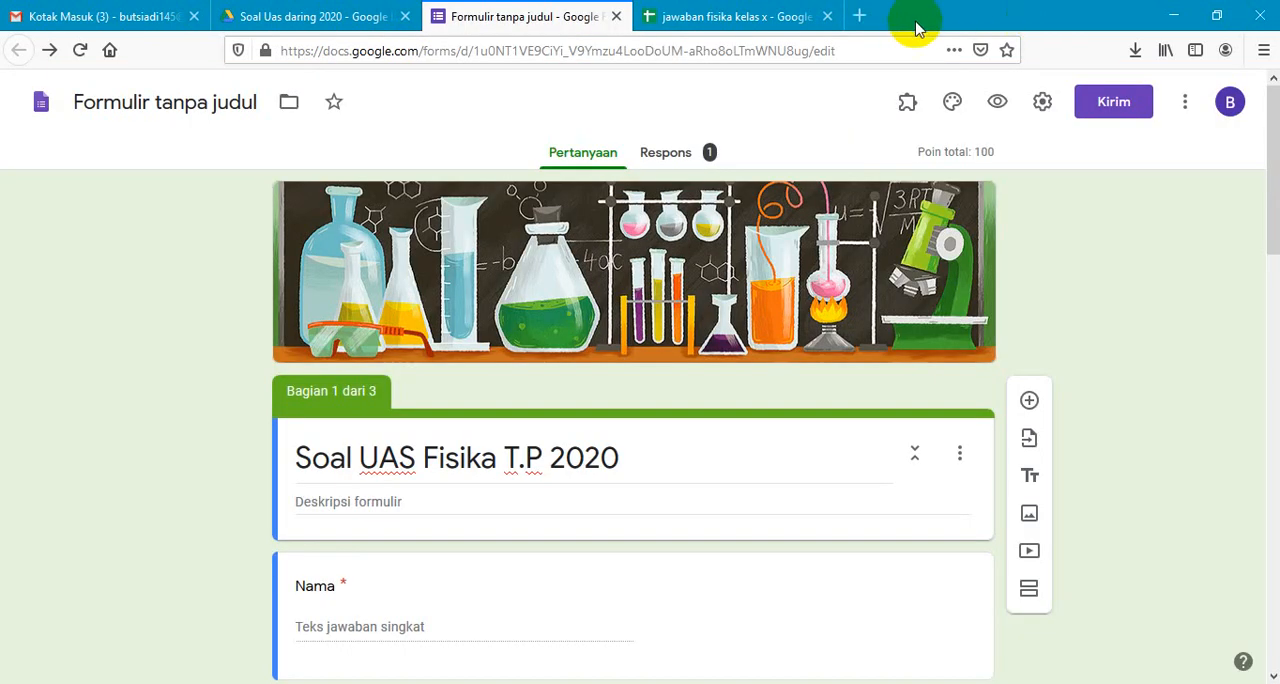
pyautogui.click(862, 17)
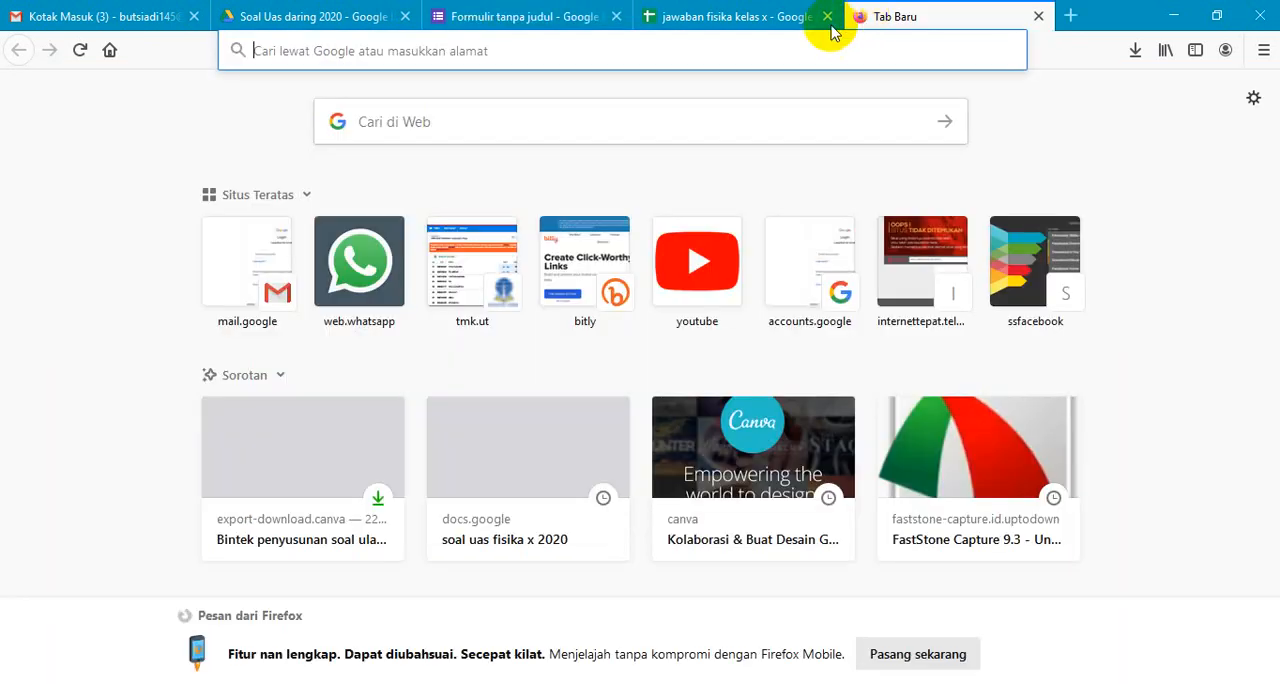
pyautogui.click(636, 55)
pyautogui.write('ww')
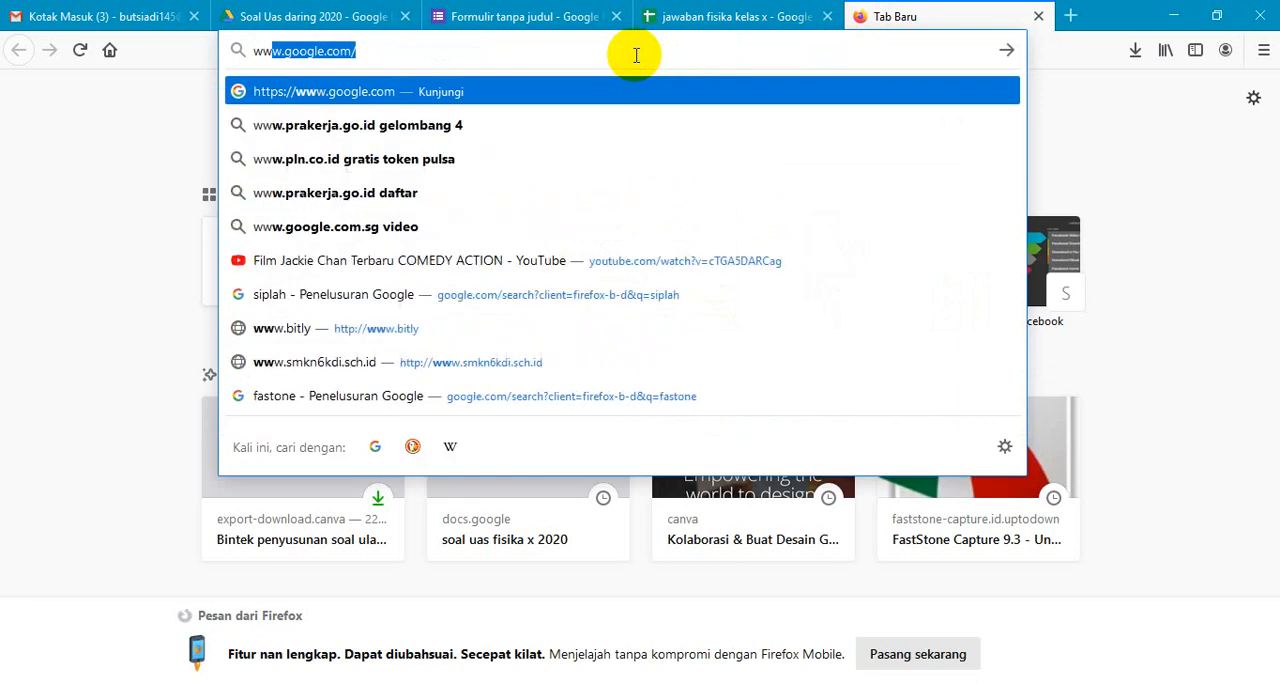
pyautogui.write('w.')
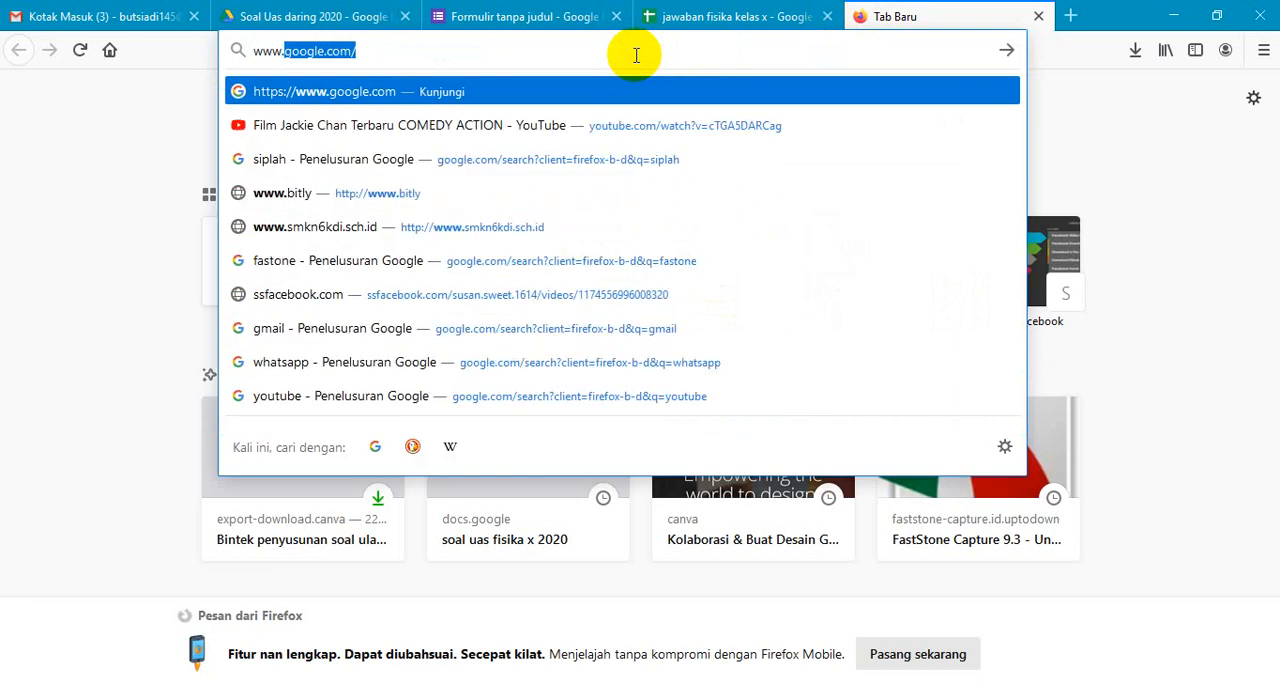
pyautogui.write('bitl')
pyautogui.write('y')
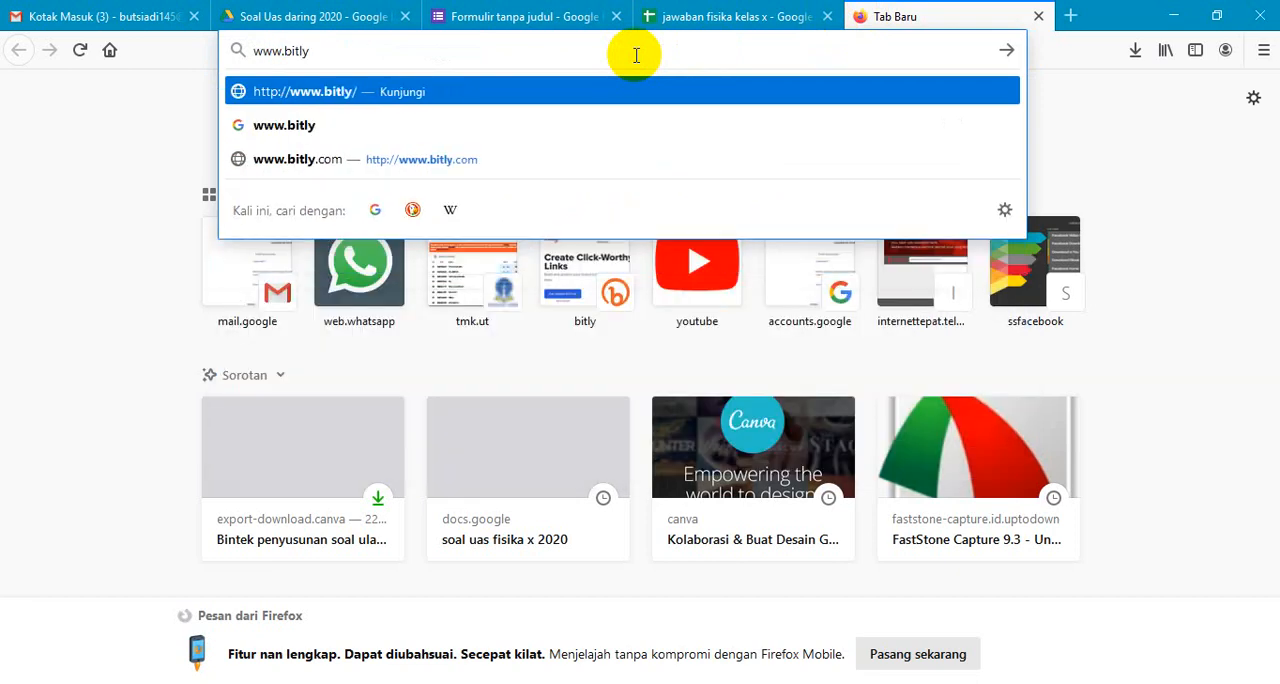
pyautogui.write('.com')
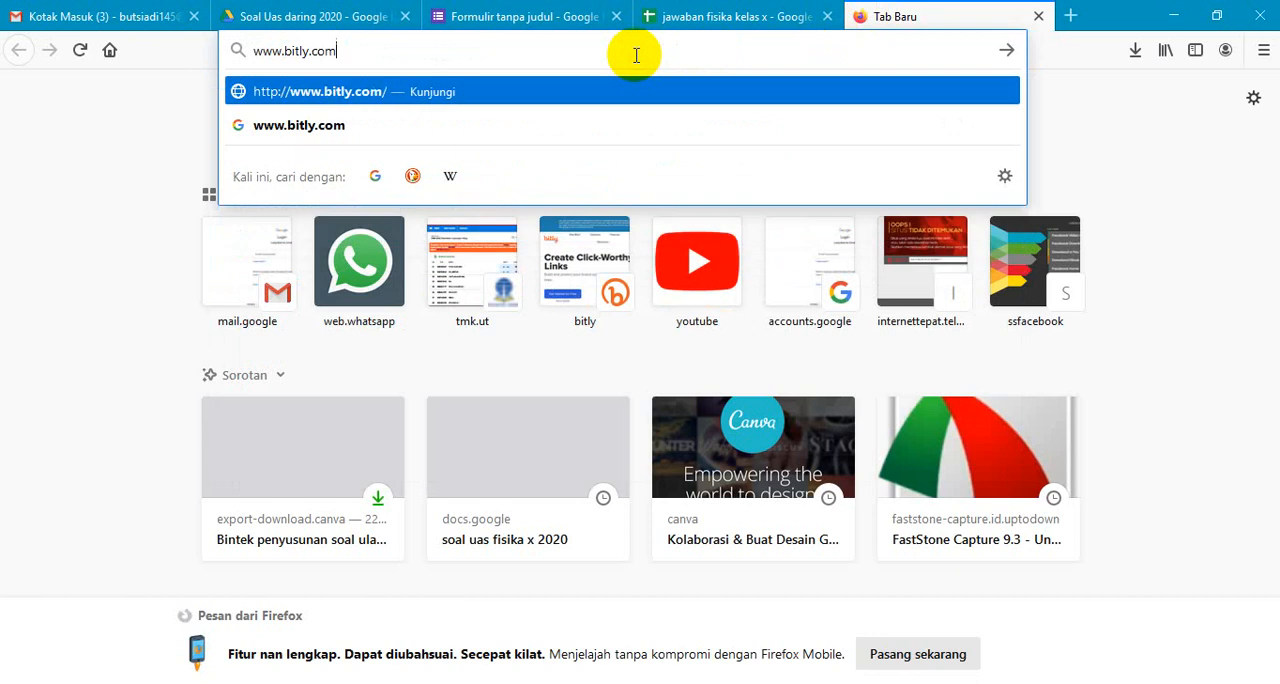
pyautogui.press('Return')
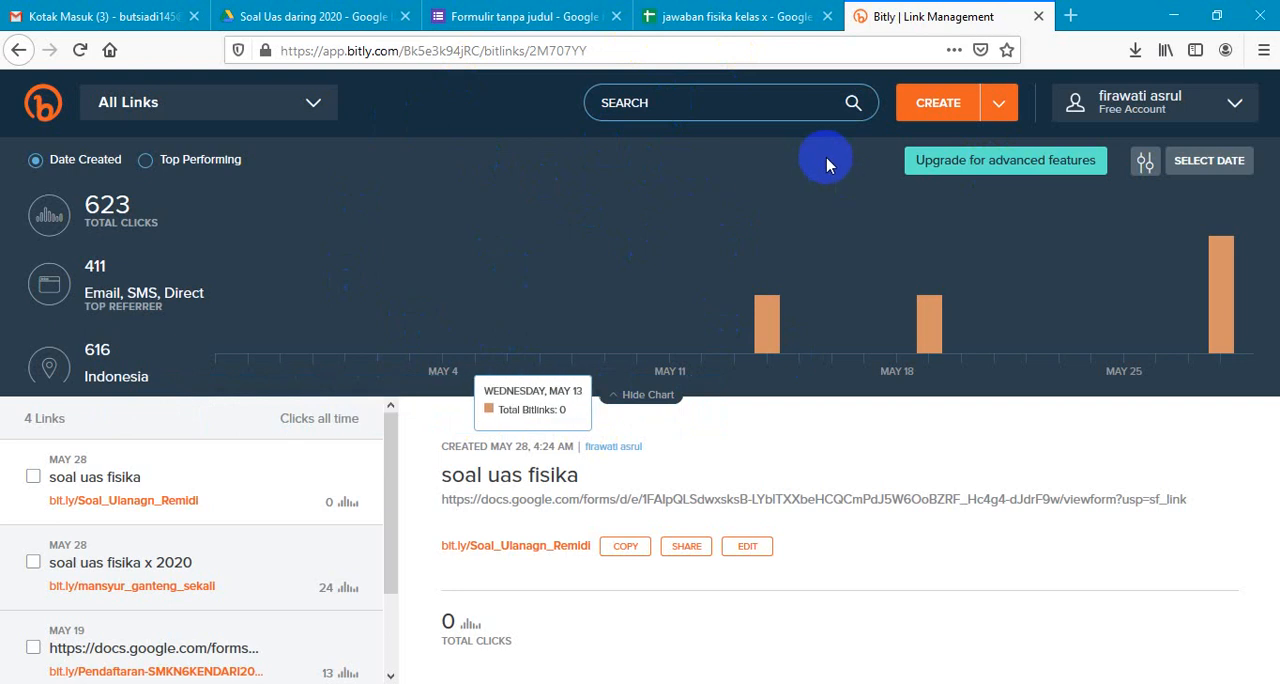
# - Create a Bitly short link from the copied Google Forms link, using the bit.ly domain
pyautogui.click(933, 103)
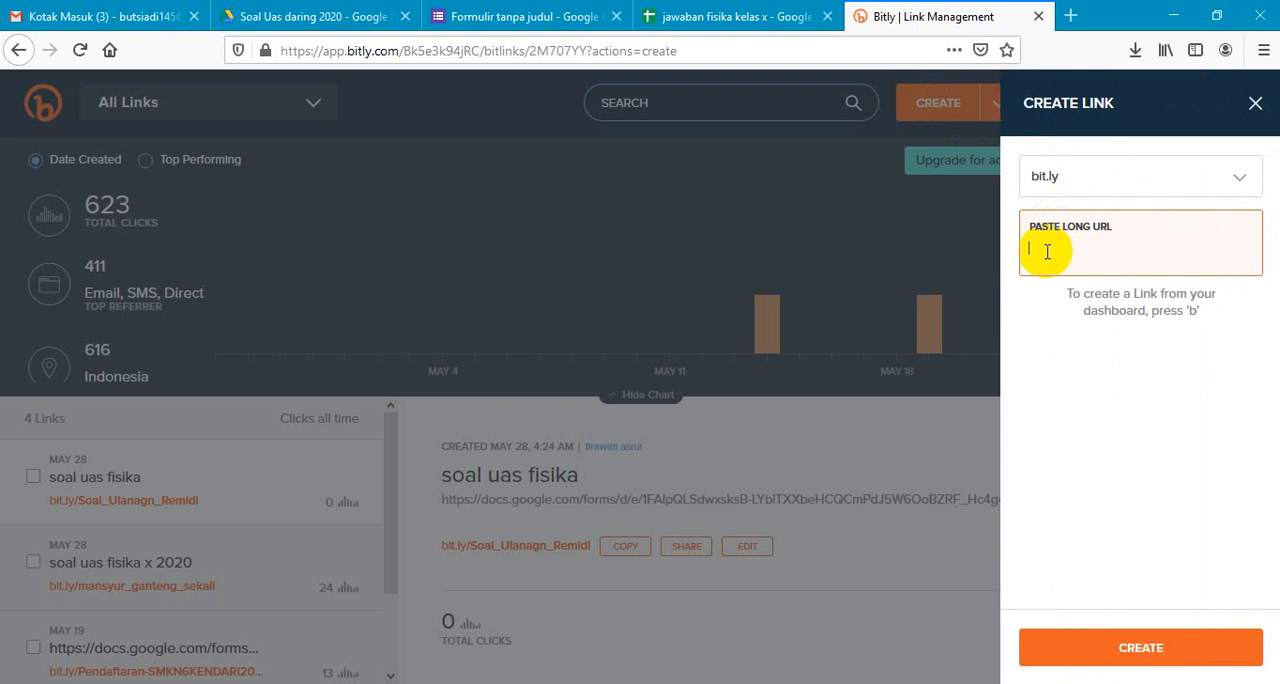
pyautogui.write('https://docs.google.com/forms/d/e/1FAIpQLSfyTgRTUpHK88aQ9kwakTMwg-hlTCjjJqHpposOOAvlbkHm7w/viewform?usp=sf_link')
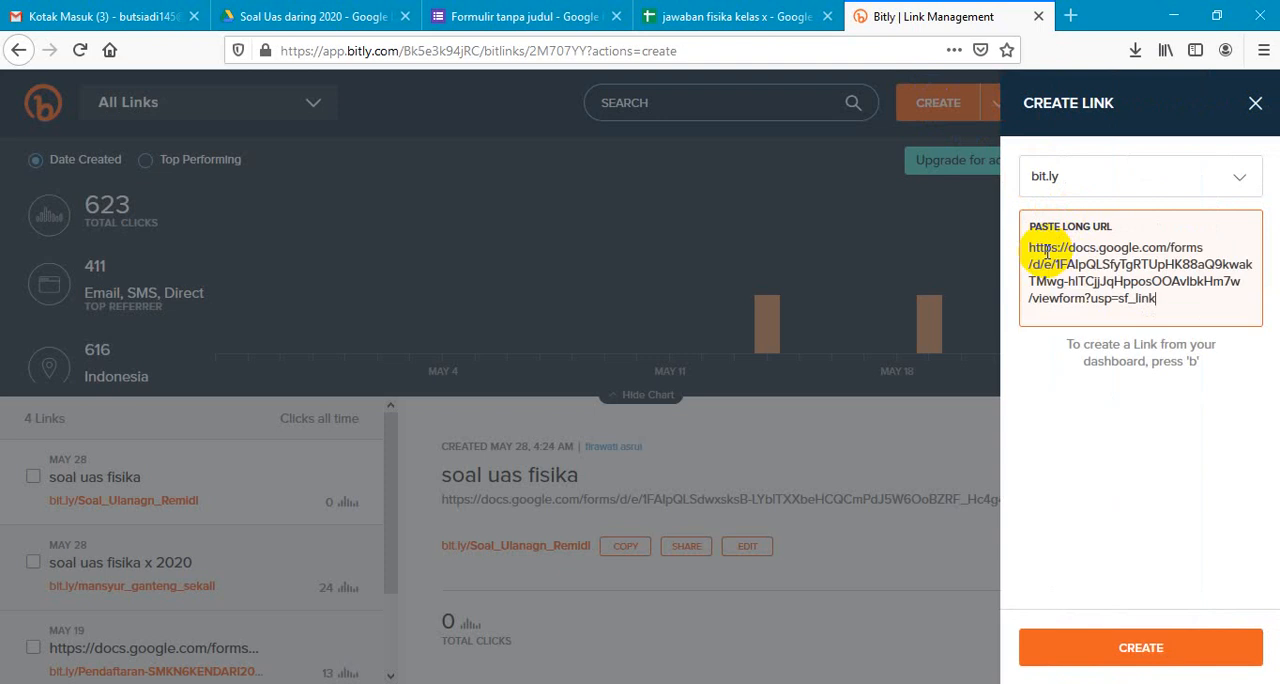
pyautogui.press('Return')
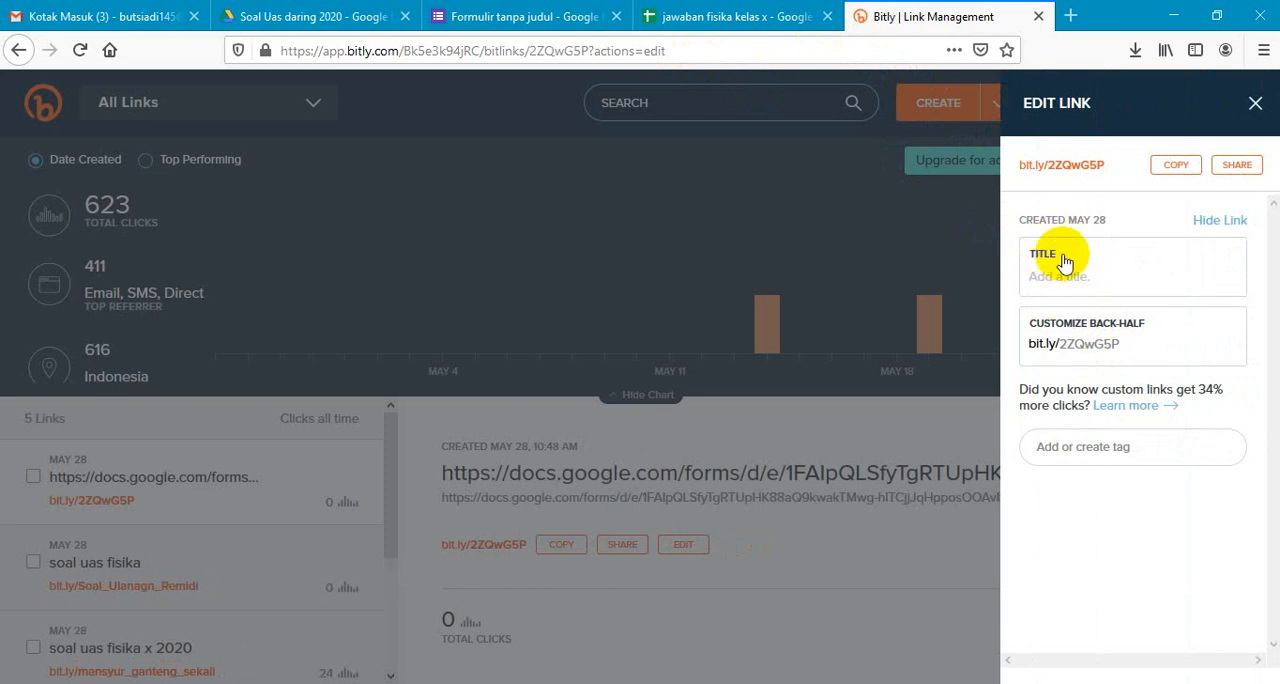
# - Customize the short link's back-half as "Fisika_10APL_10RPL", save it, and close the link editor
pyautogui.click(1122, 342)
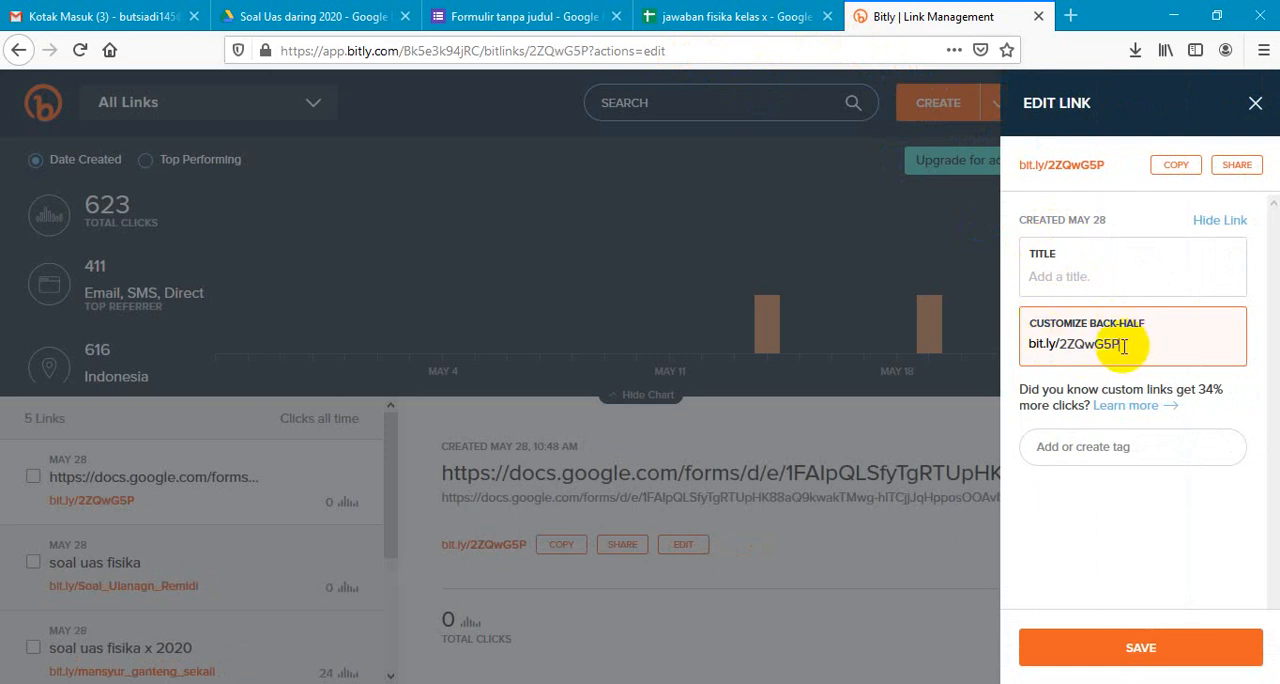
pyautogui.press('BackSpace')
pyautogui.press('BackSpace')
pyautogui.press('BackSpace')
pyautogui.press('BackSpace')
pyautogui.press('BackSpace')
pyautogui.press('BackSpace')
pyautogui.press('BackSpace')
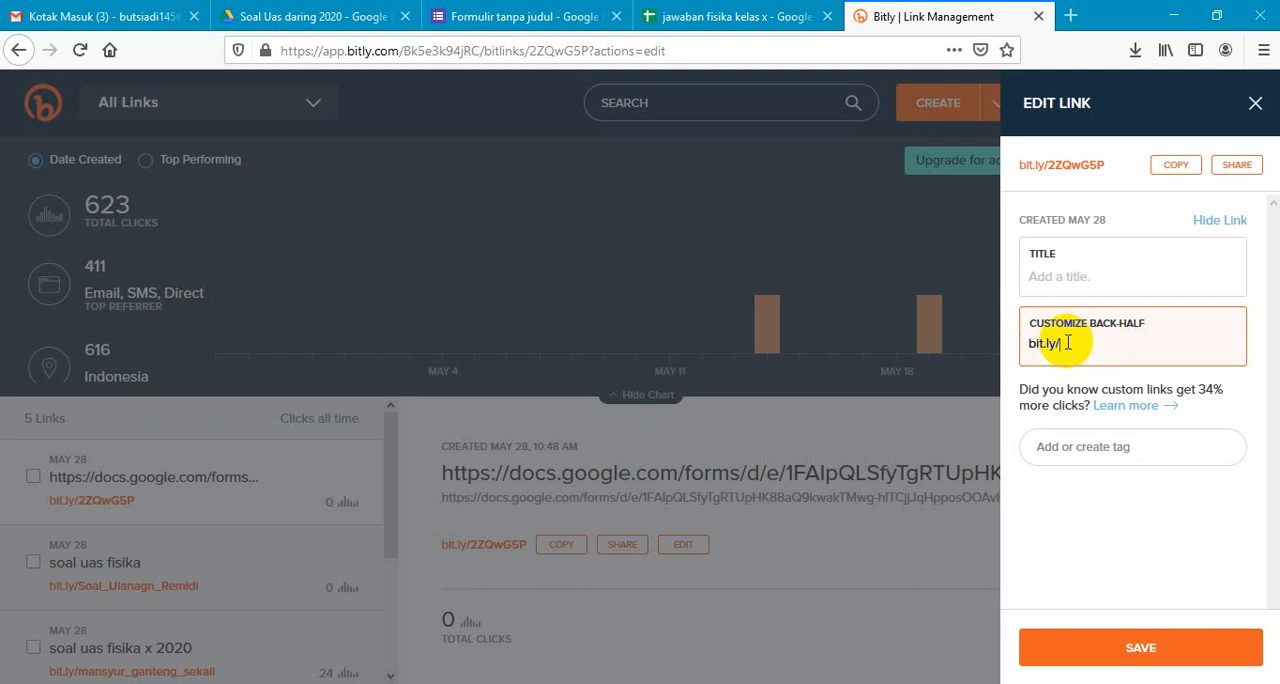
pyautogui.write('Fis')
pyautogui.write('ika')
pyautogui.write('_')
pyautogui.write('10')
pyautogui.write('APL')
pyautogui.write('_')
pyautogui.write('1-')
pyautogui.write('0')
pyautogui.write('RPL')
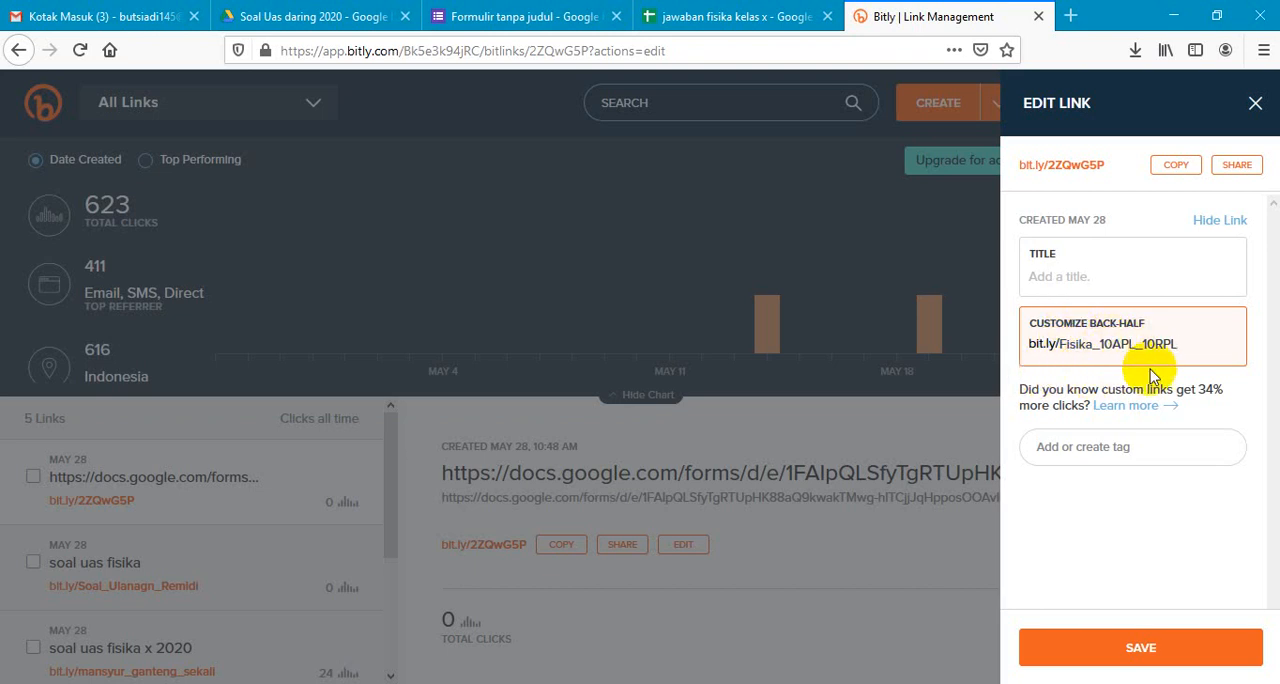
pyautogui.click(1108, 648)
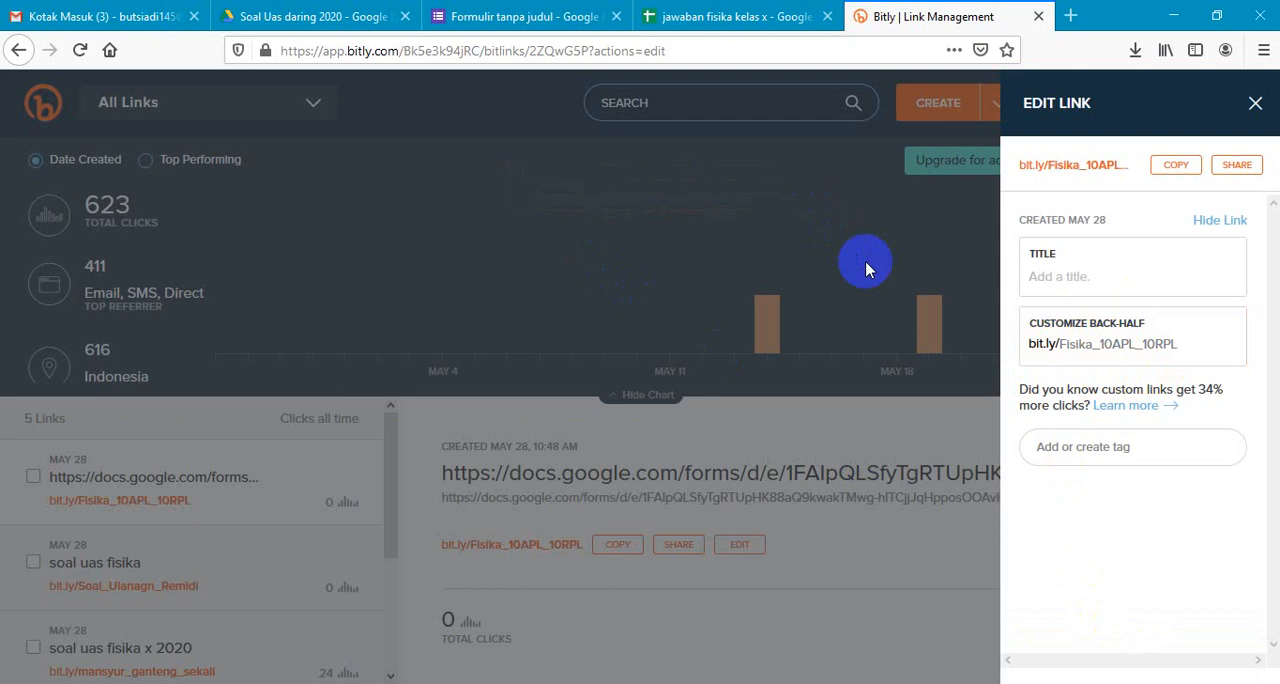
pyautogui.click(1255, 106)
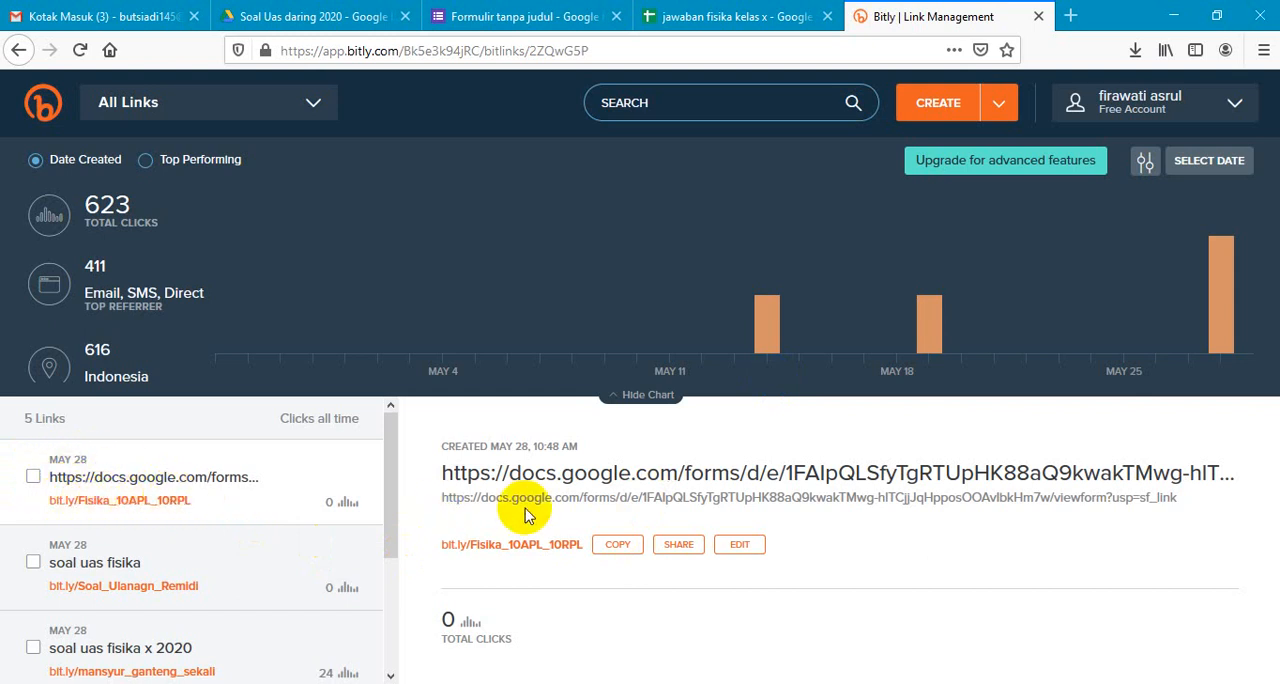
# - Copy the bit.ly/Fisika_10APL_10RPL link and open WhatsApp Web in a new browser tab
pyautogui.click(619, 546)
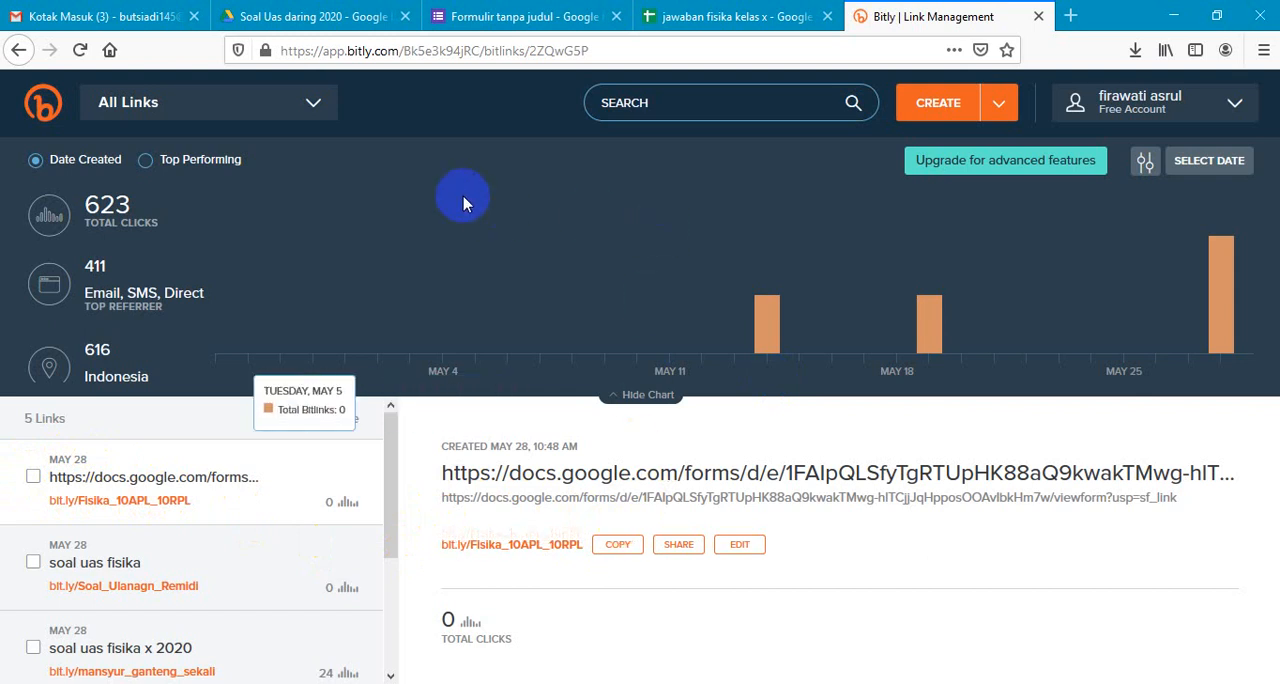
pyautogui.click(1070, 17)
pyautogui.click(370, 272)
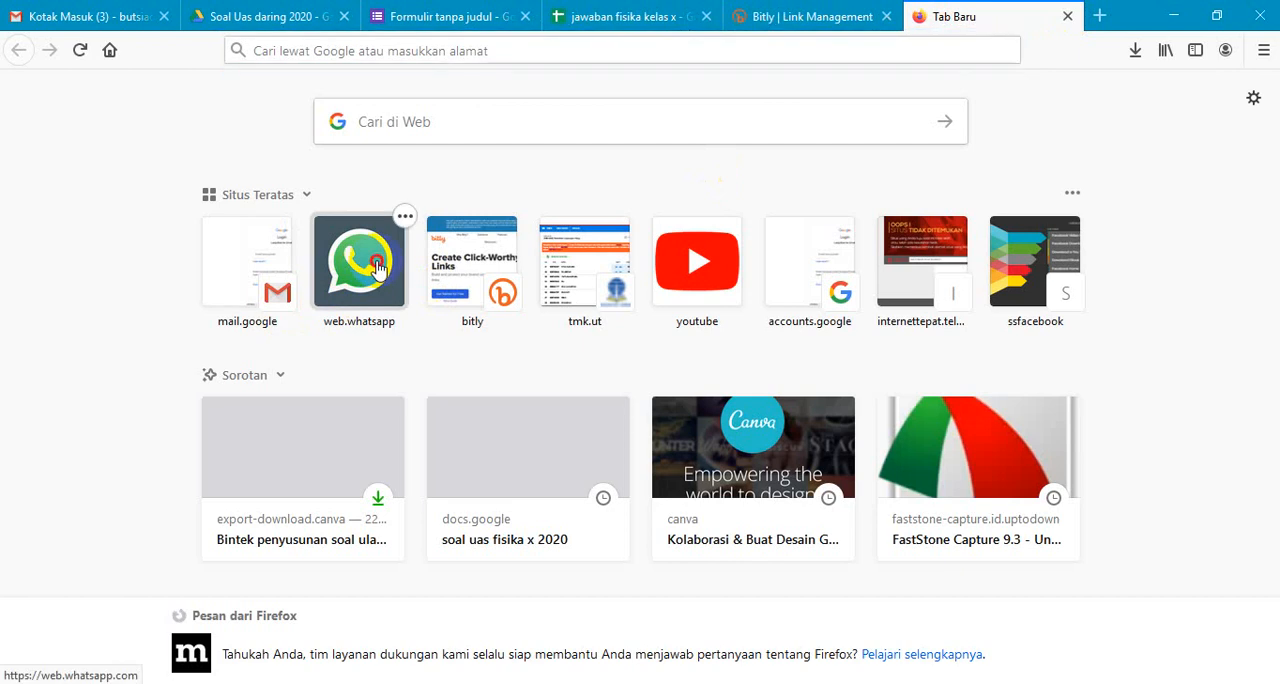
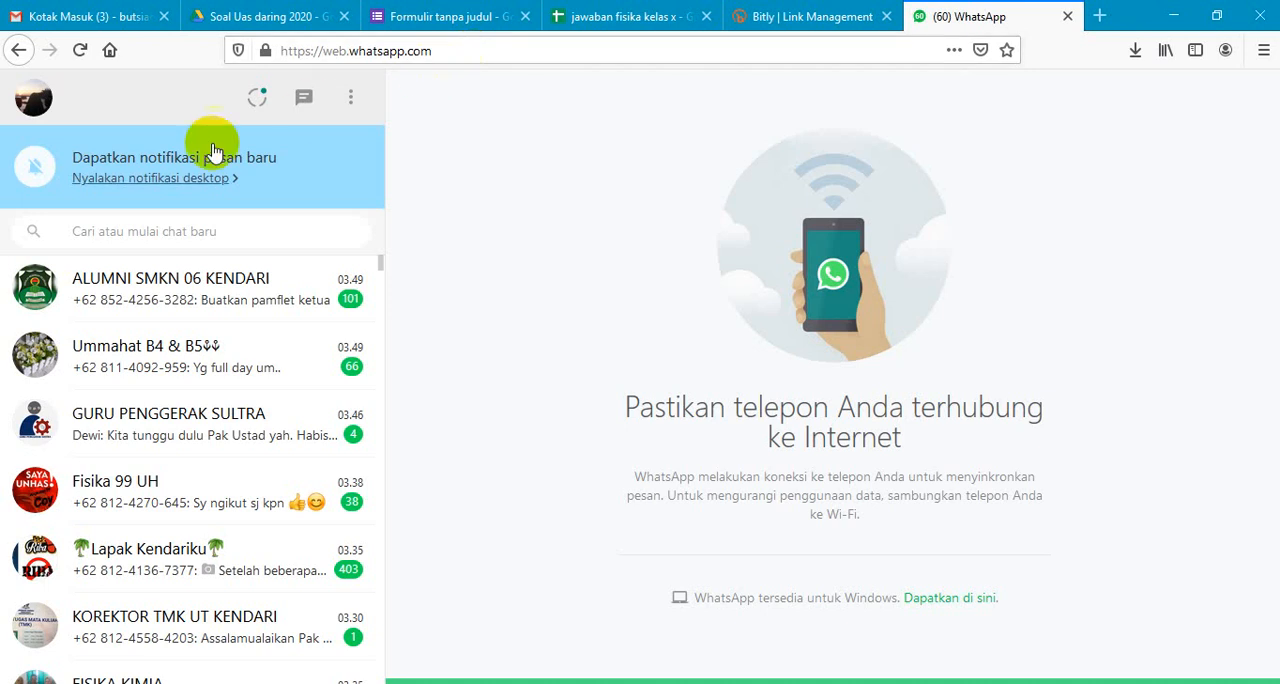
pyautogui.click(211, 237)
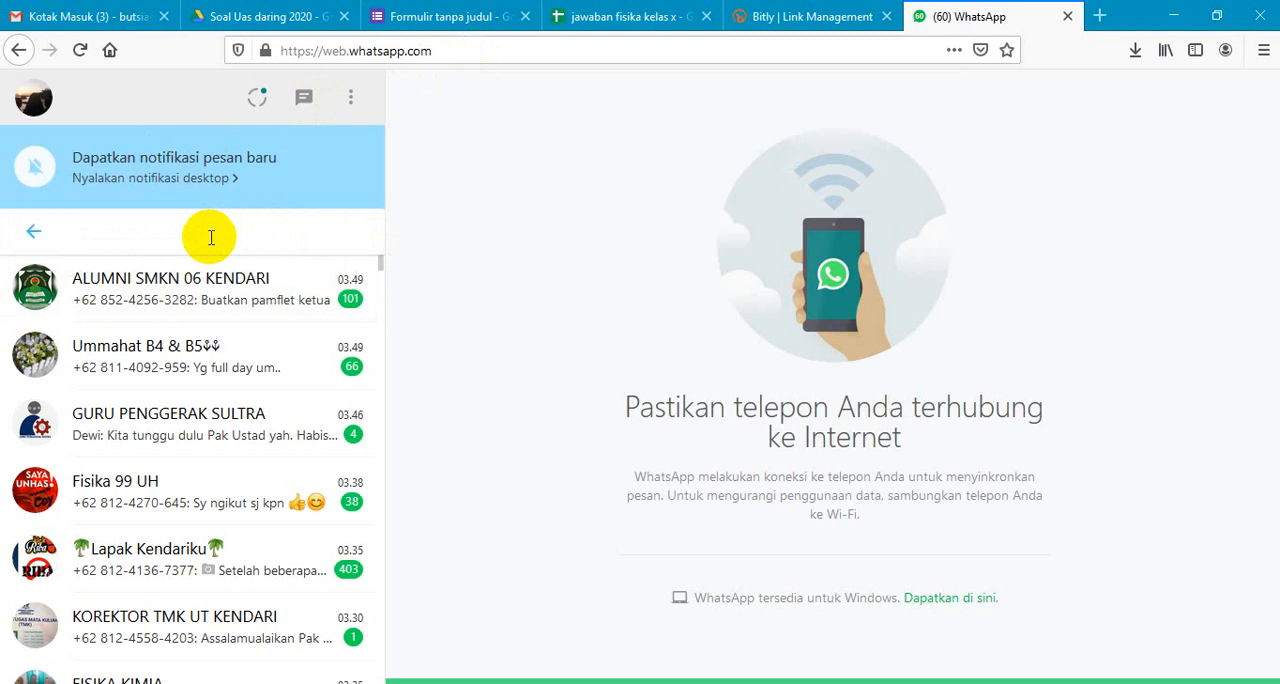
pyautogui.write('fir')
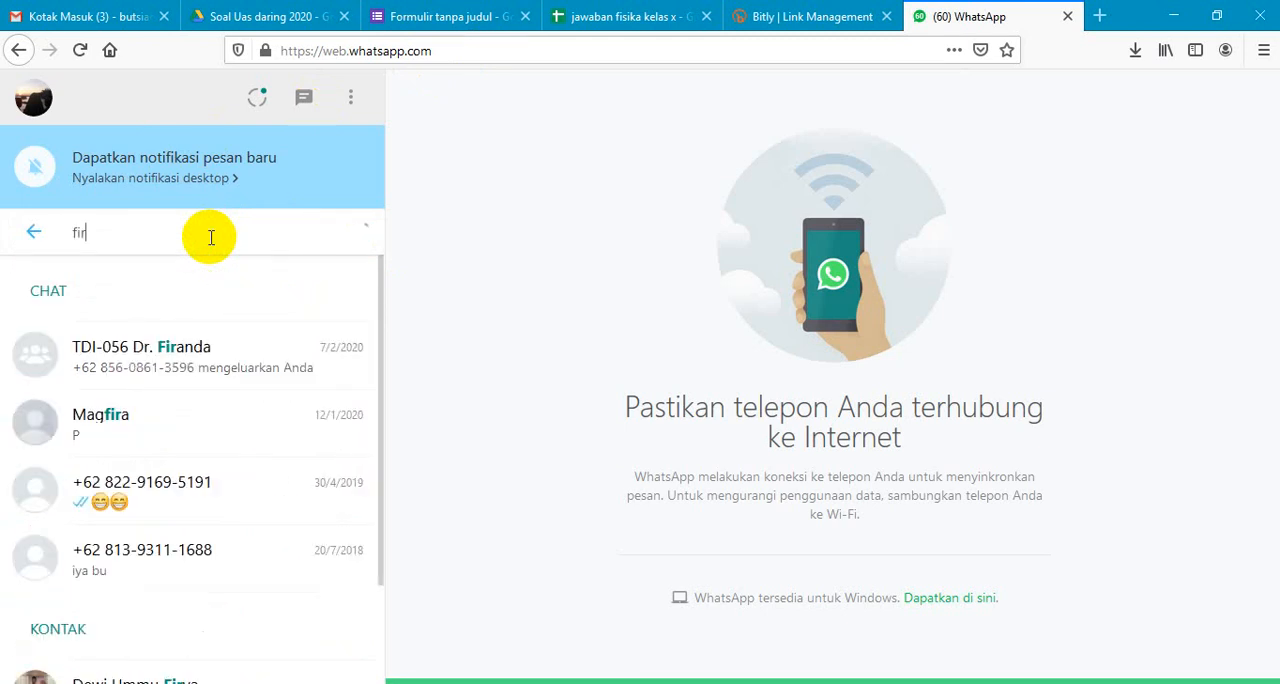
pyautogui.press('BackSpace')
pyautogui.press('BackSpace')
pyautogui.press('BackSpace')
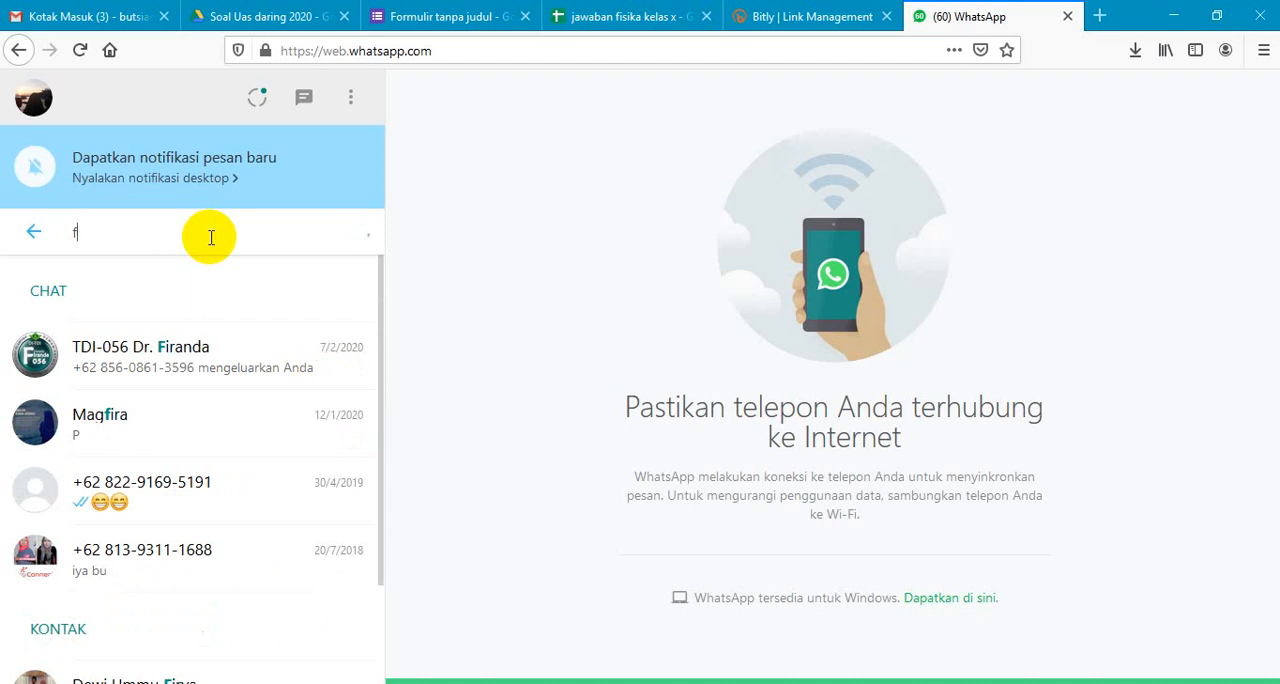
pyautogui.write('kas')
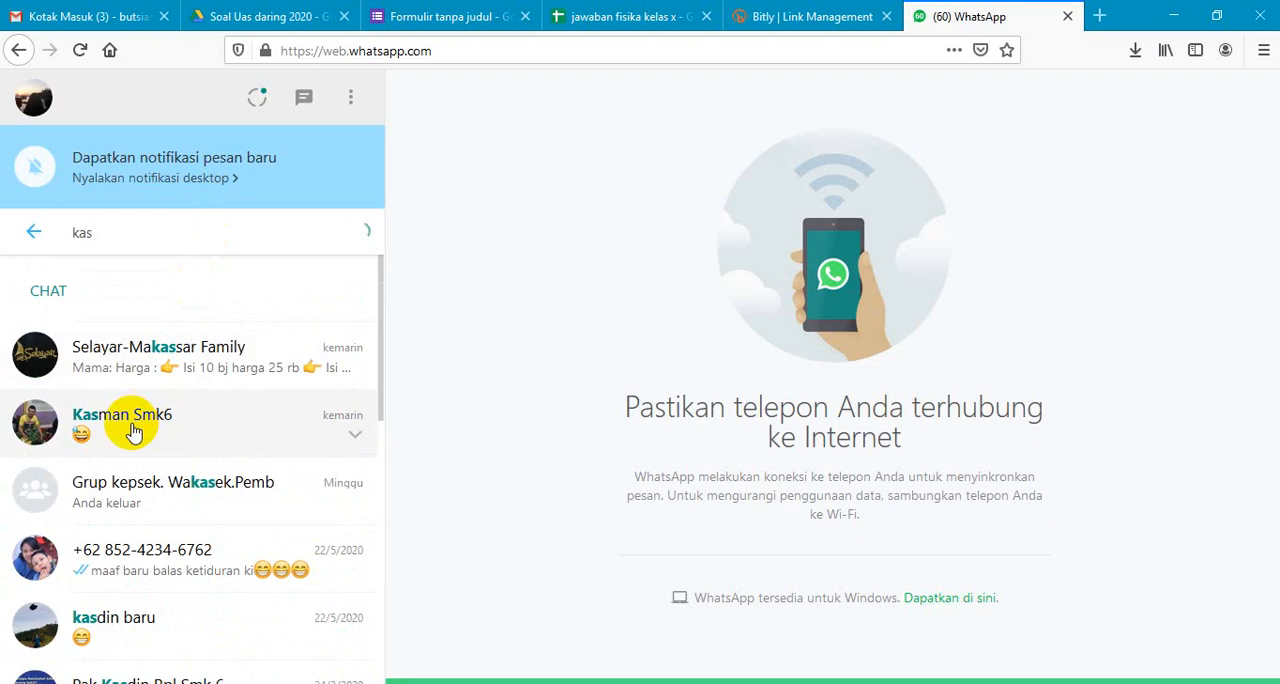
pyautogui.click(133, 428)
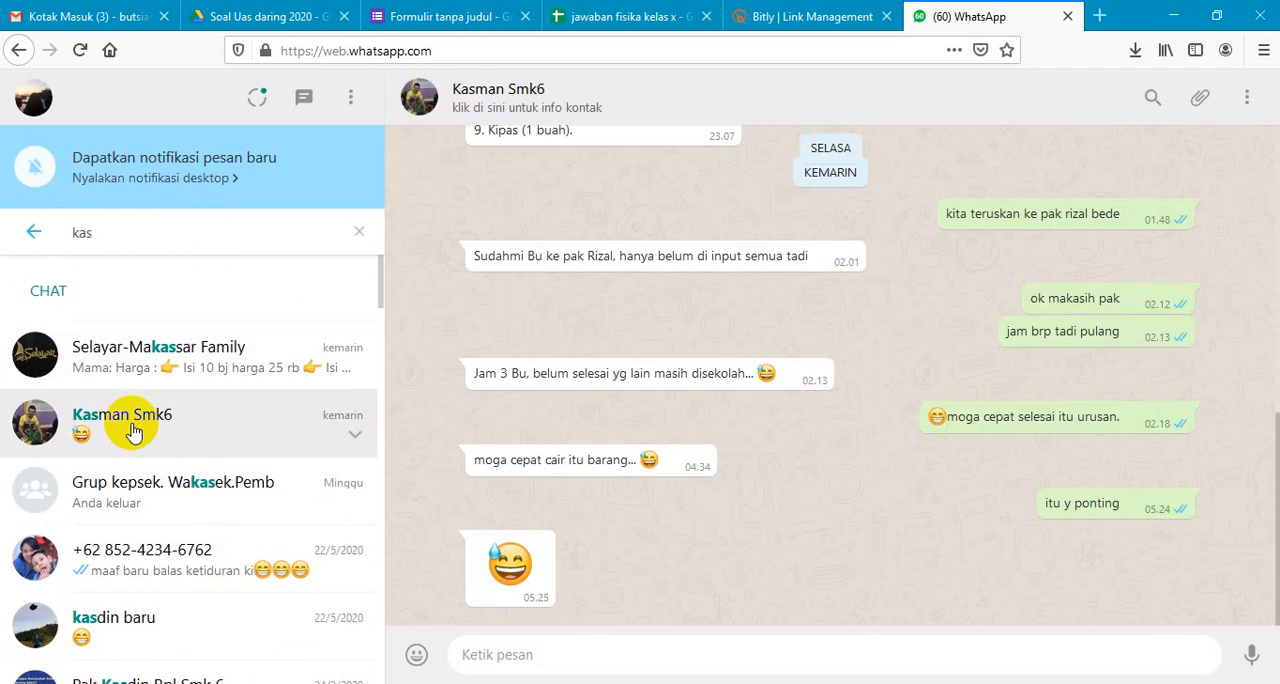
pyautogui.click(362, 236)
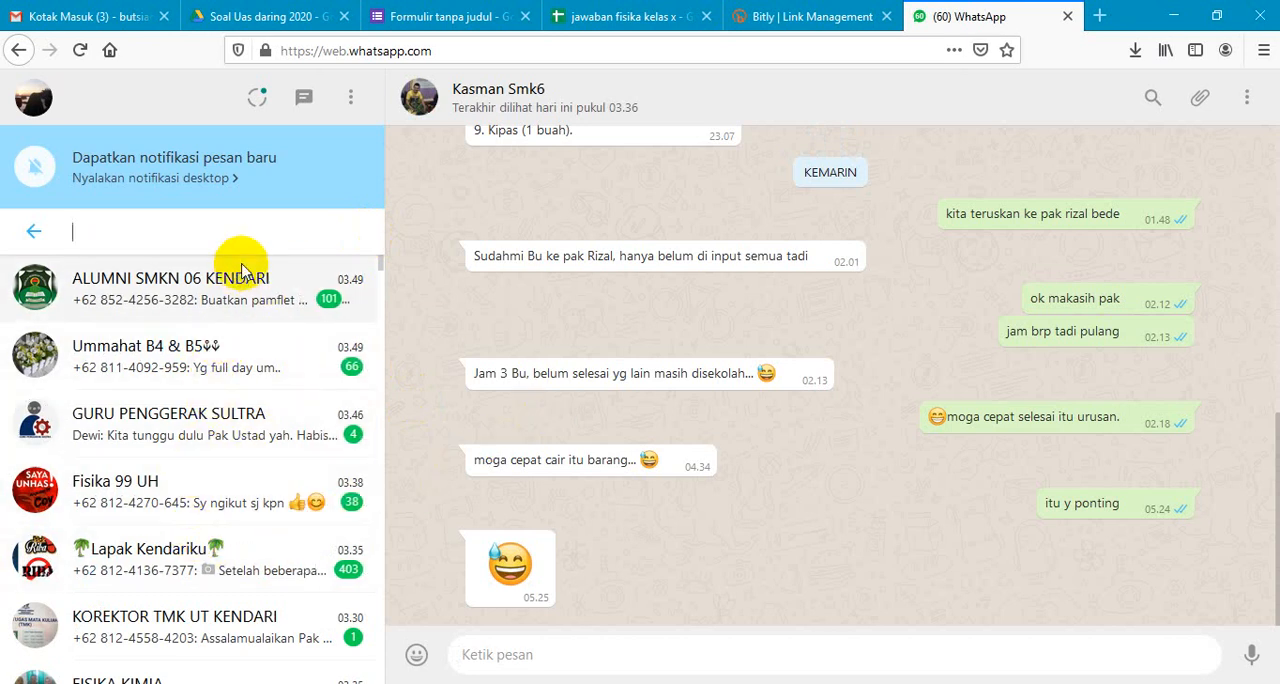
pyautogui.click(273, 215)
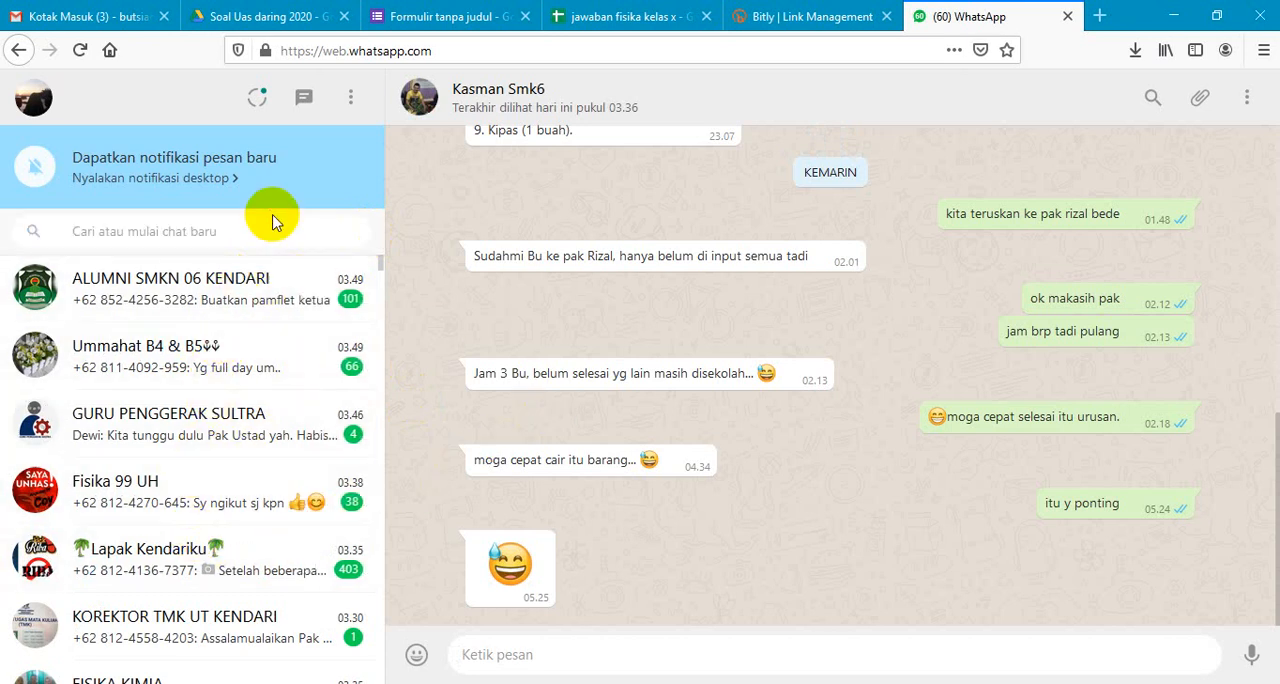
# - Search the WhatsApp chats for the intended recipient's name and open that contact's most recent conversation
pyautogui.click(174, 244)
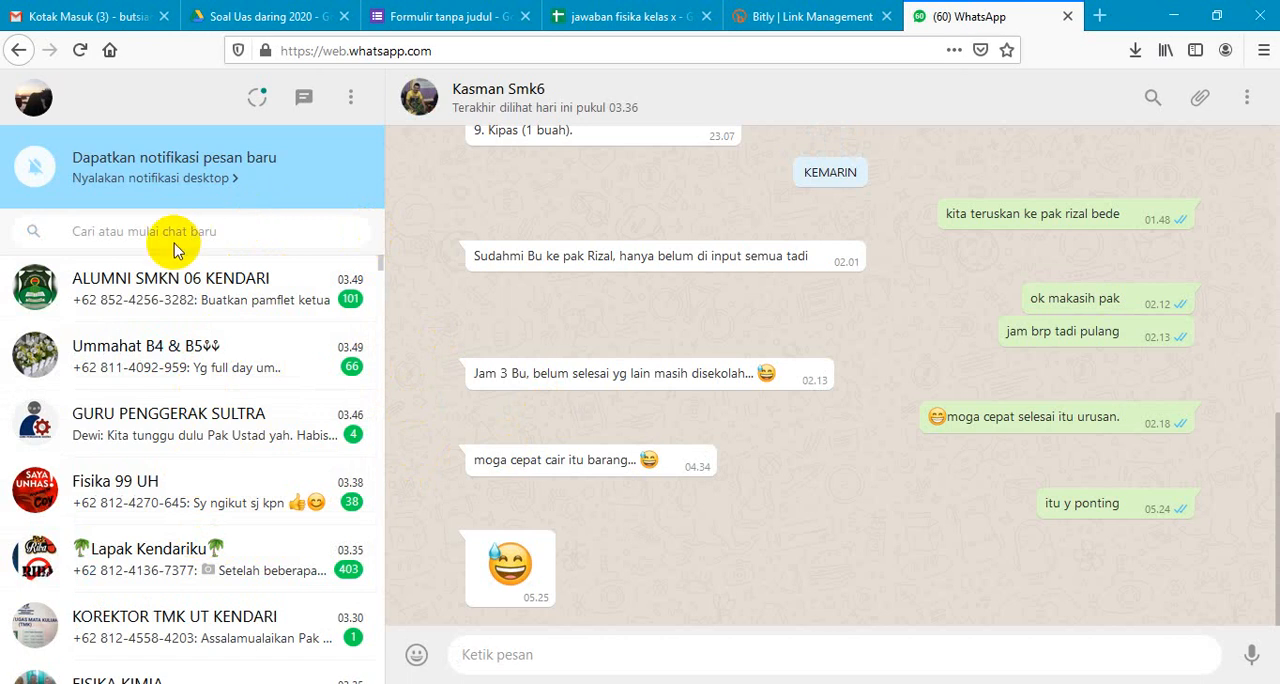
pyautogui.click(145, 234)
pyautogui.write('k')
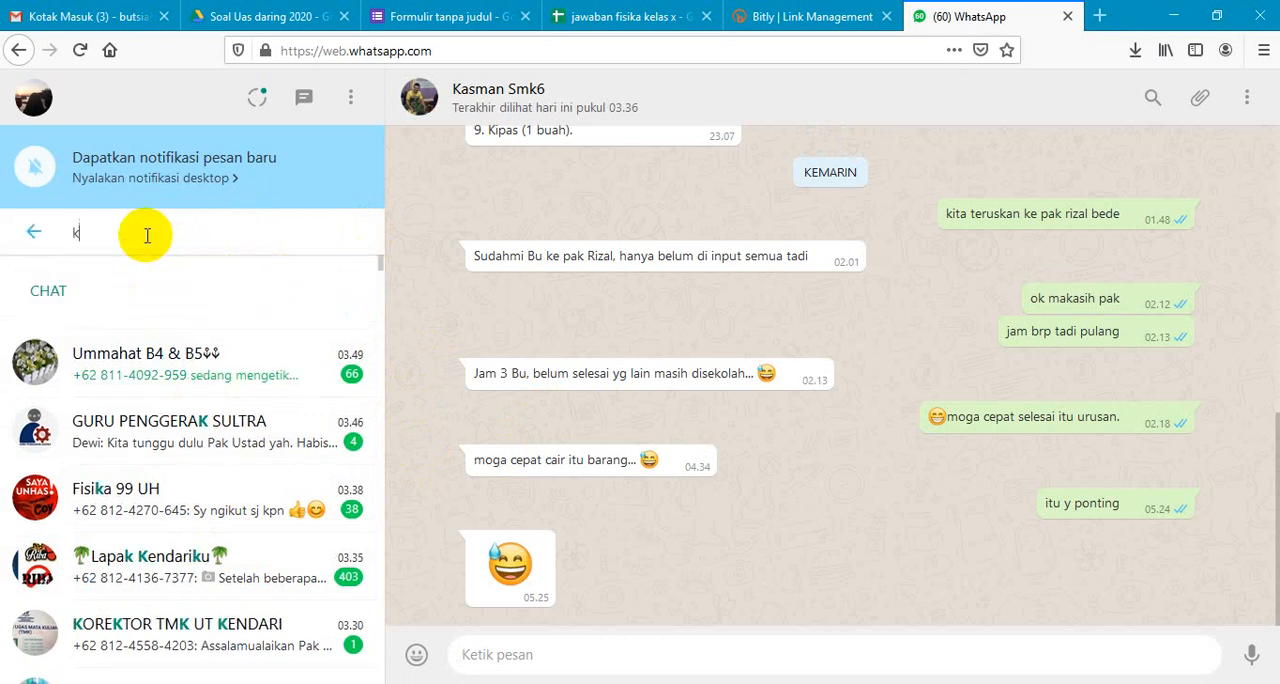
pyautogui.write('asdin')
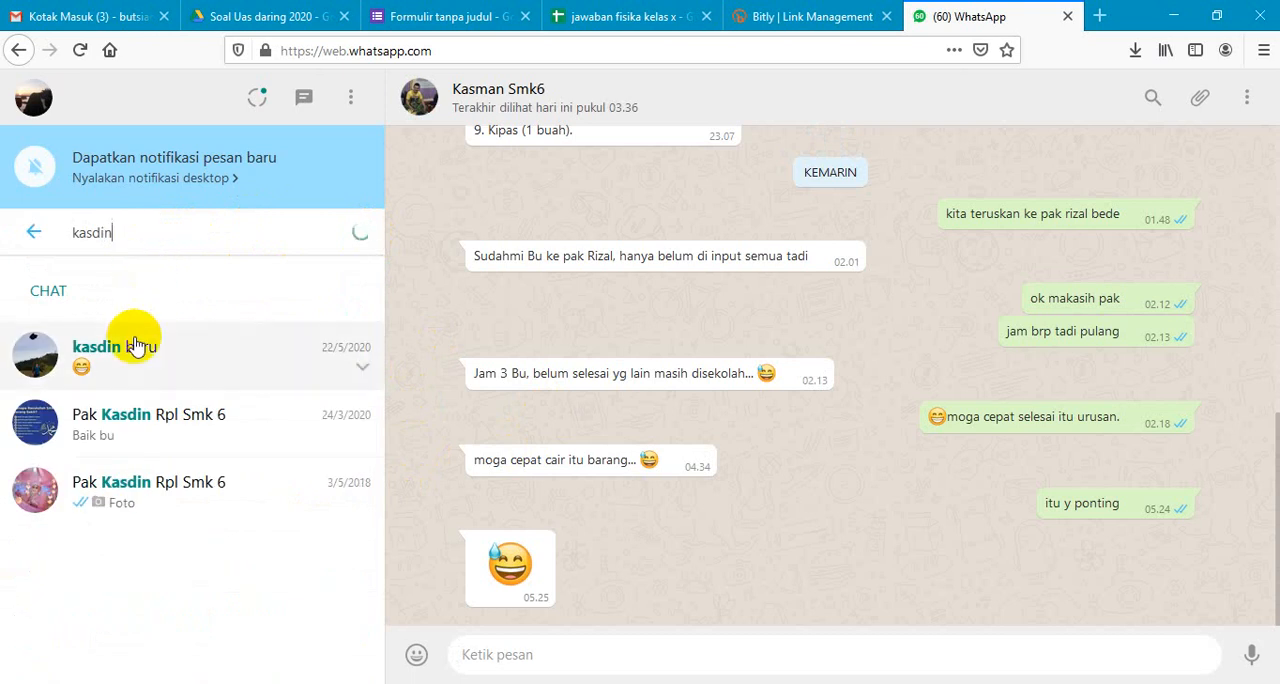
pyautogui.click(137, 345)
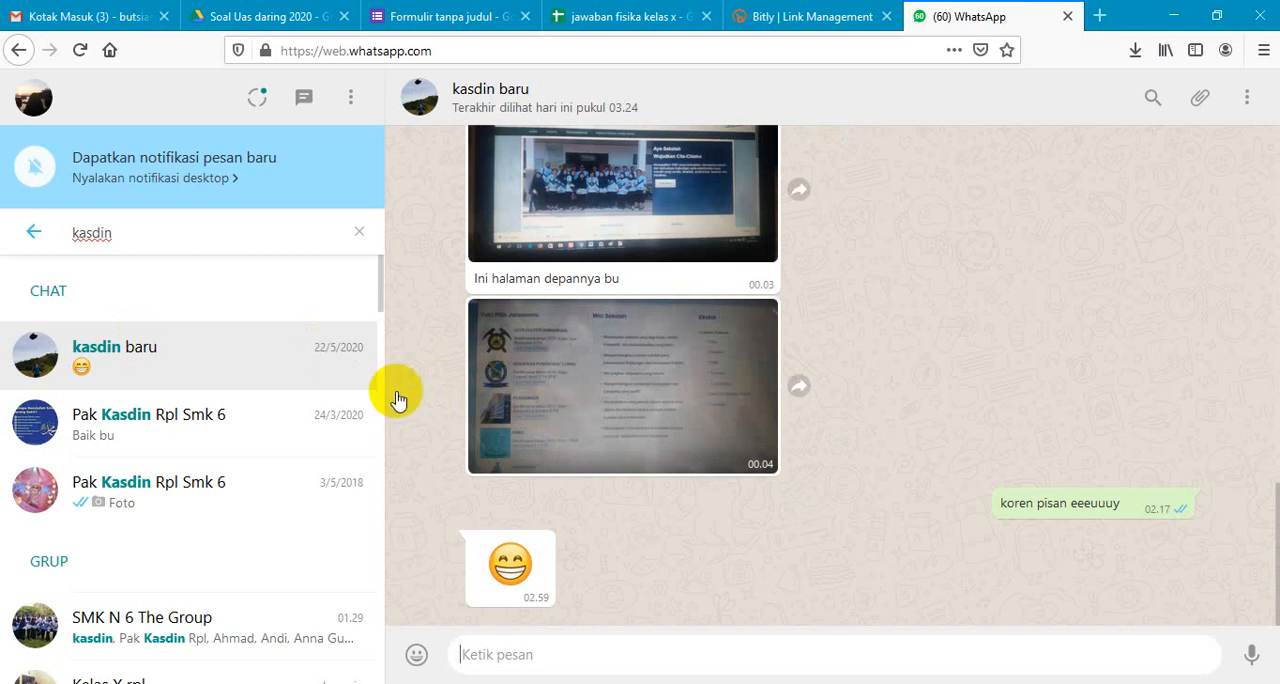
pyautogui.click(479, 654)
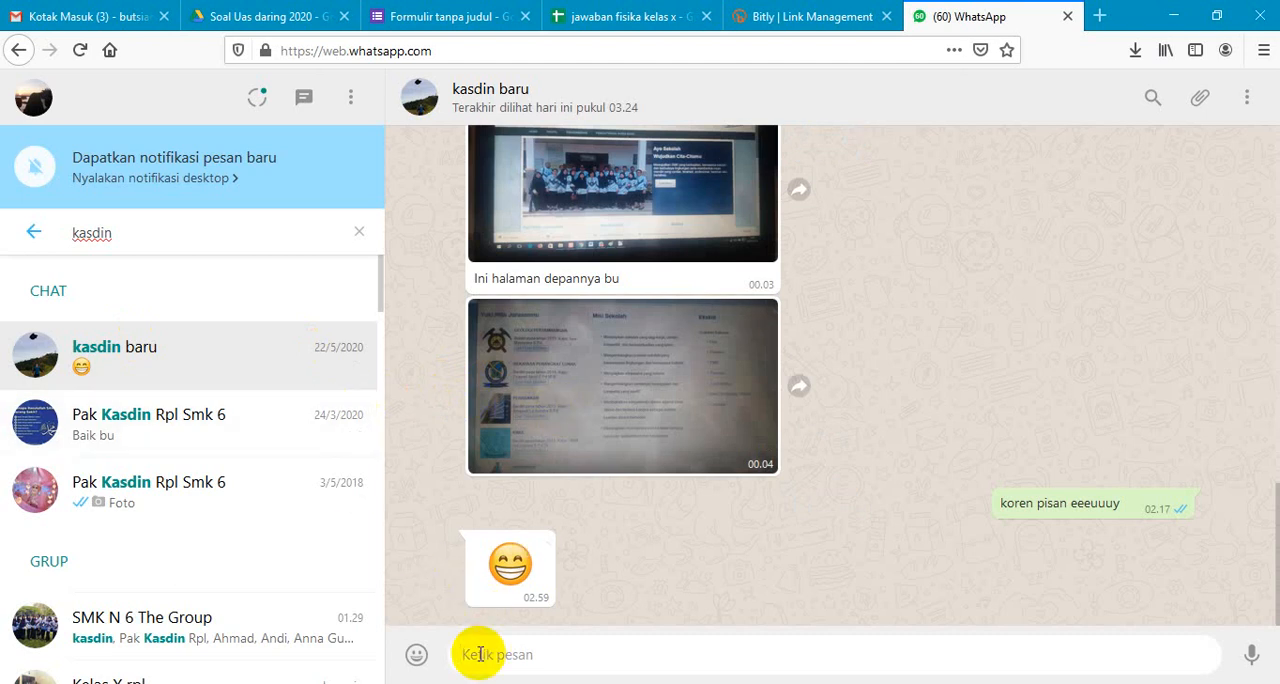
pyautogui.write('https://bit.ly/Fisika_10APL_10RPL')
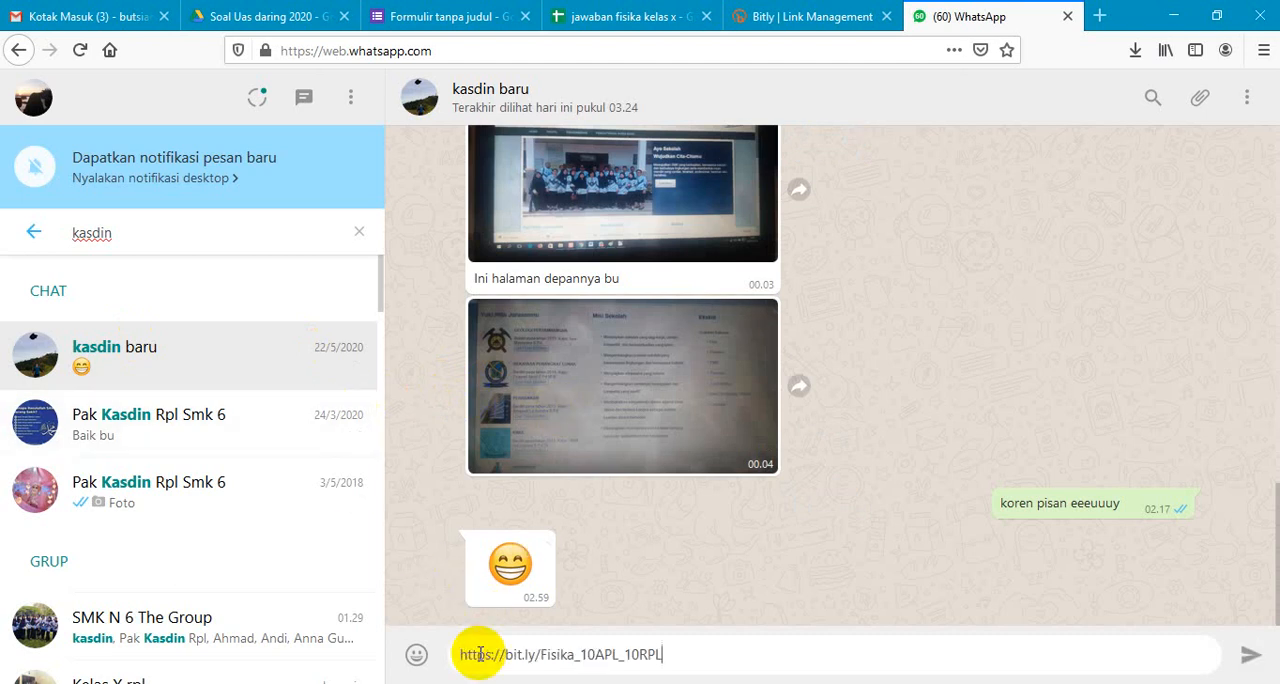
pyautogui.click(1250, 658)
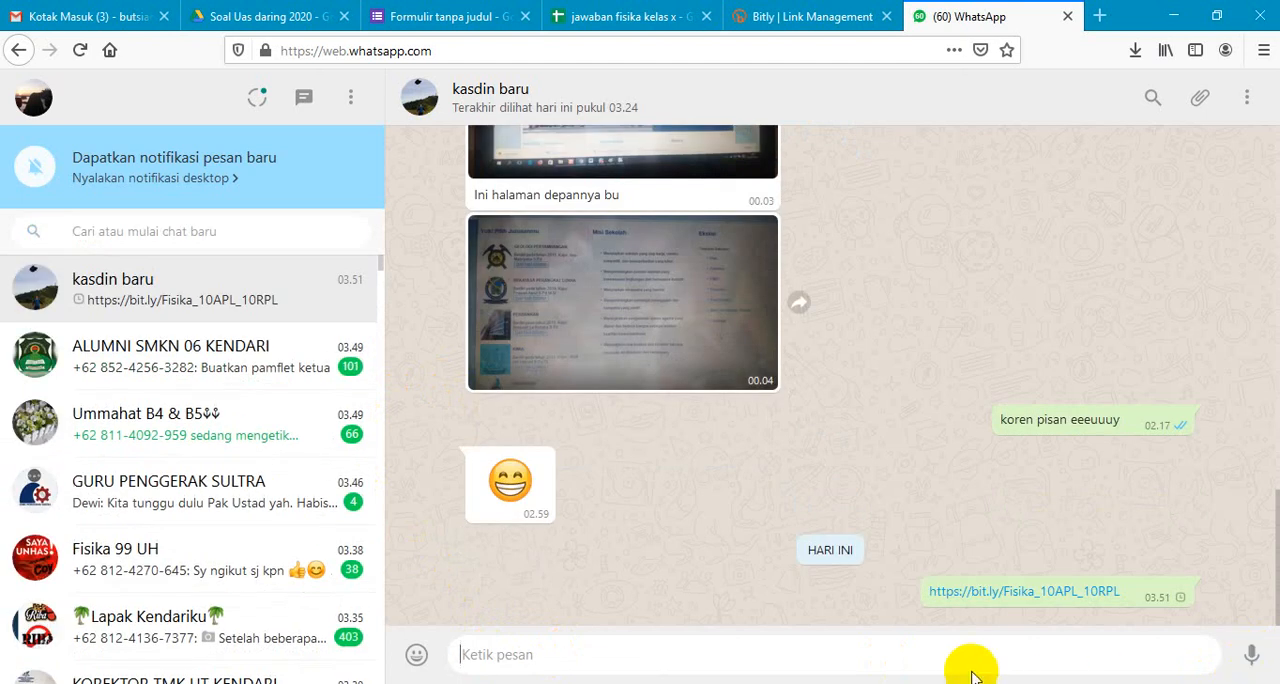
pyautogui.write('coba2 pak')
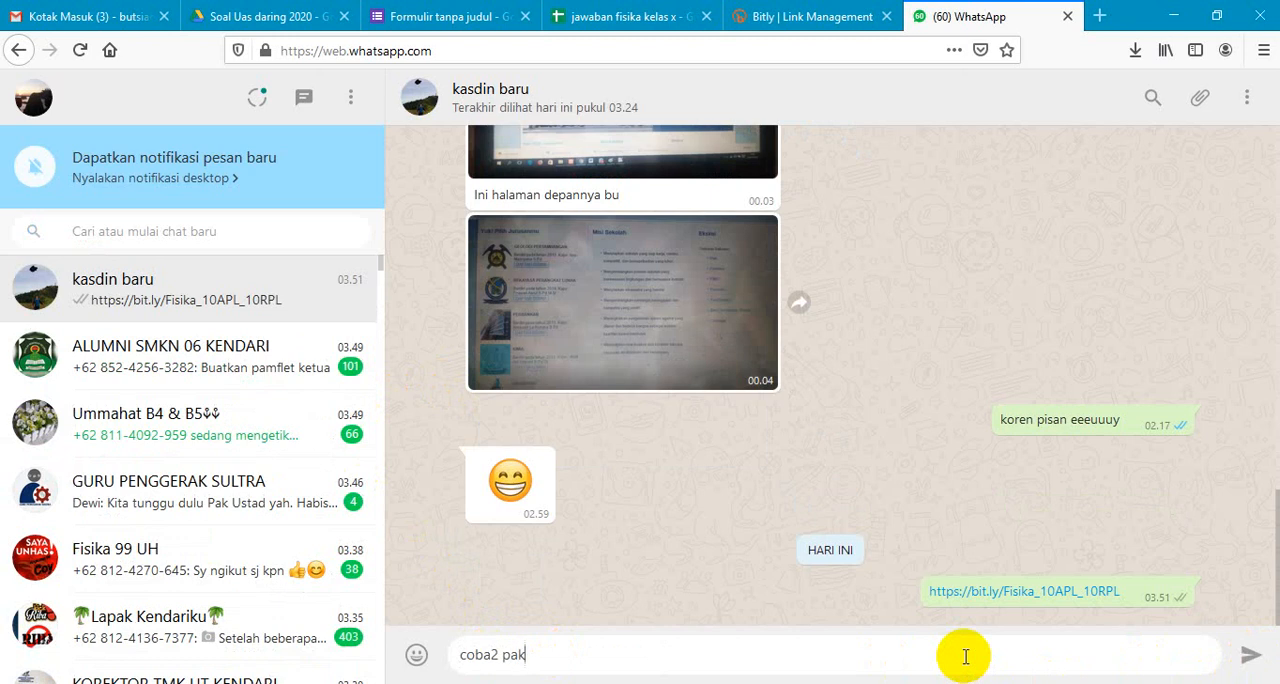
pyautogui.press('Return')
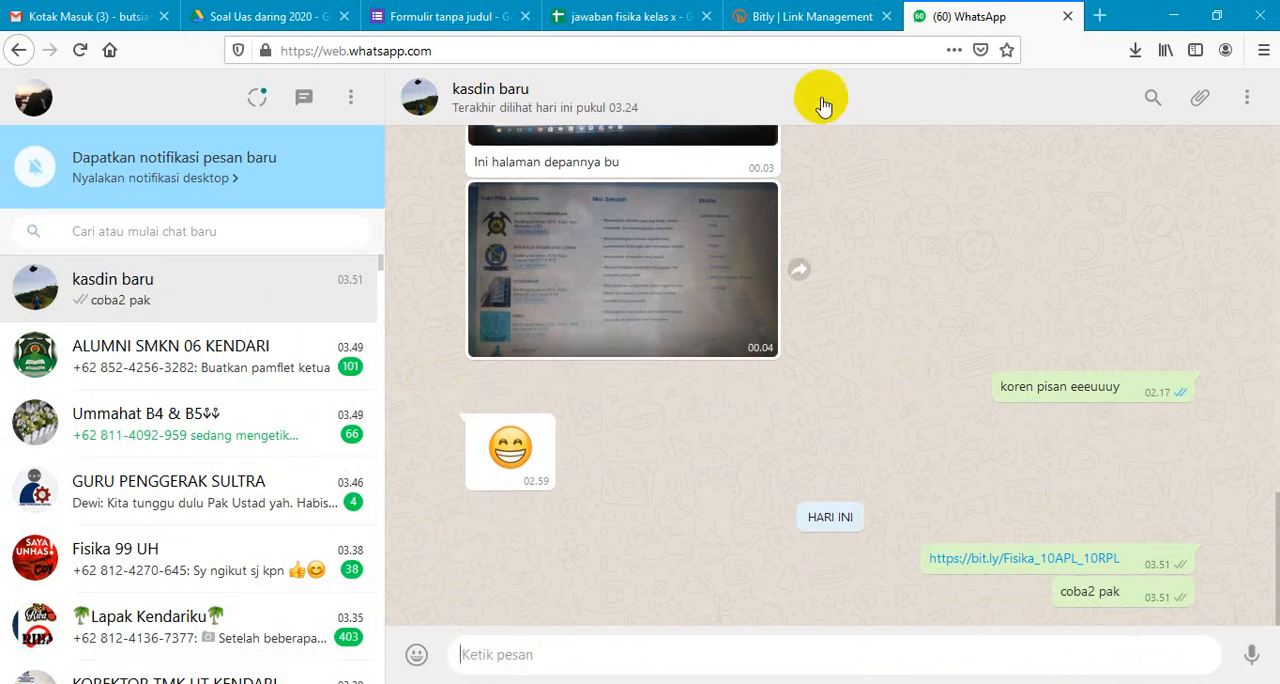
# - Switch to the "jawaban fisika kelas x" spreadsheet in Google Sheets to check the form responses
pyautogui.click(650, 16)
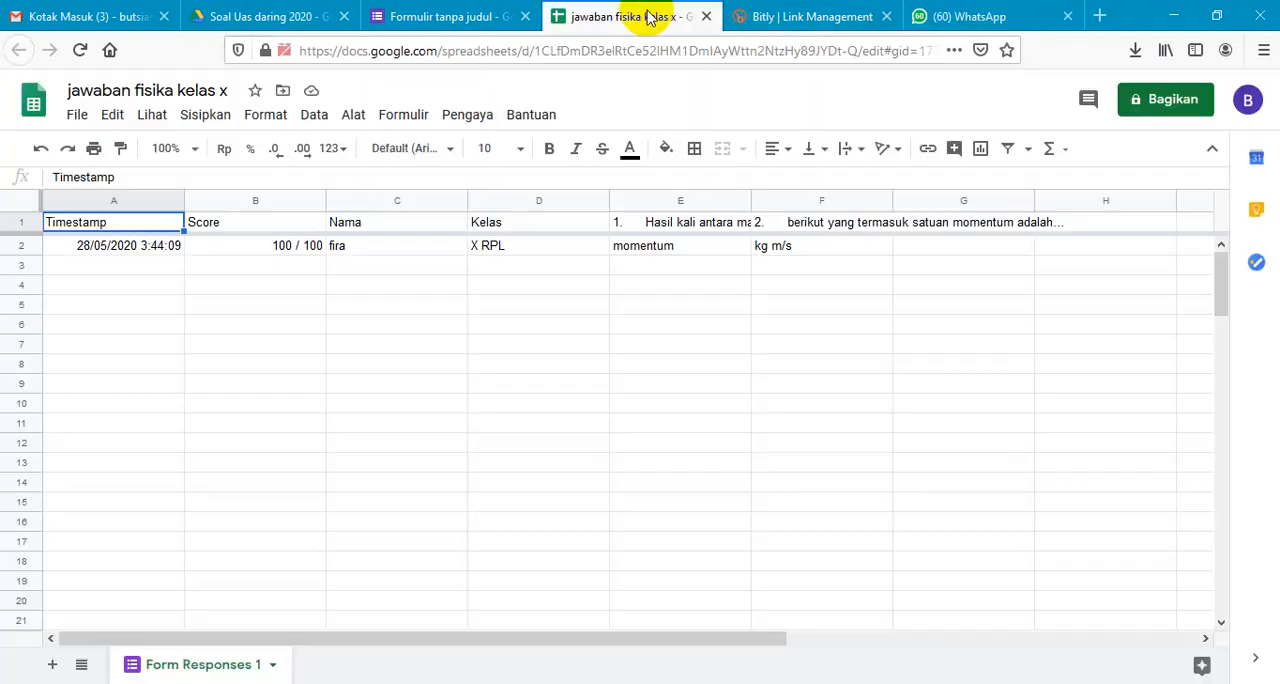